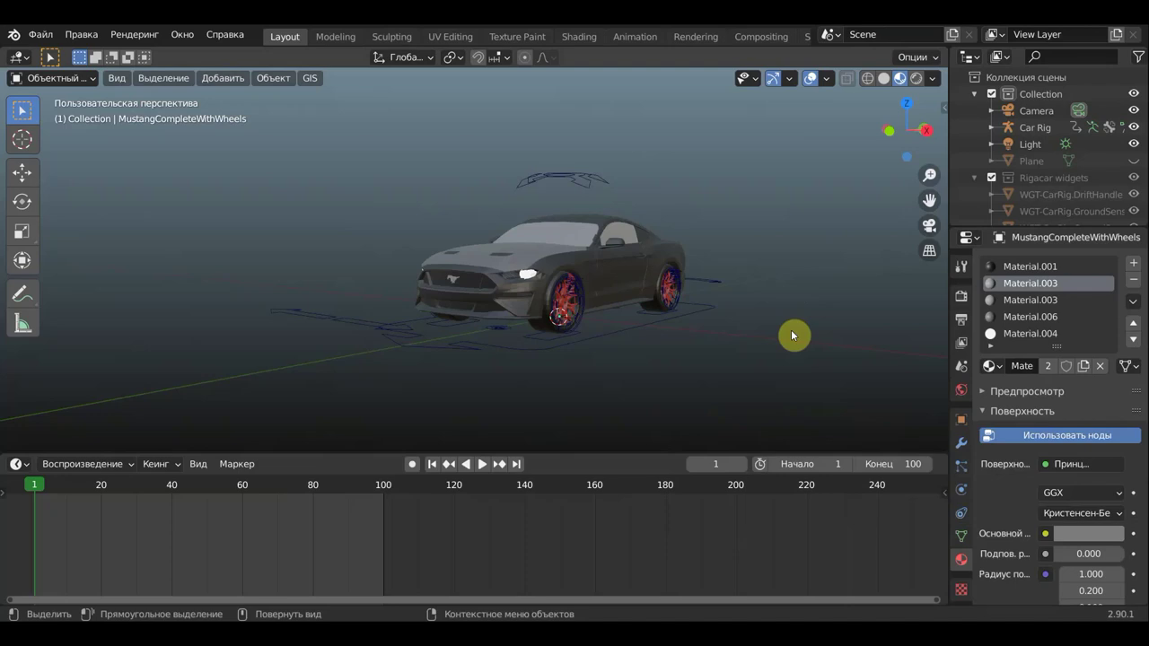
Switch the Car Rig into Pose Mode, then bring up Blender's Preferences.
{"action": "mouse_move", "coordinate": [615, 342]}
{"action": "middle_mouse_down"}
{"action": "mouse_move", "coordinate": [555, 364]}
{"action": "mouse_move", "coordinate": [616, 341]}
{"action": "mouse_move", "coordinate": [649, 346]}
{"action": "mouse_move", "coordinate": [629, 351]}
{"action": "mouse_move", "coordinate": [669, 343]}
{"action": "mouse_move", "coordinate": [628, 351]}
{"action": "mouse_move", "coordinate": [537, 321]}
{"action": "middle_mouse_up"}
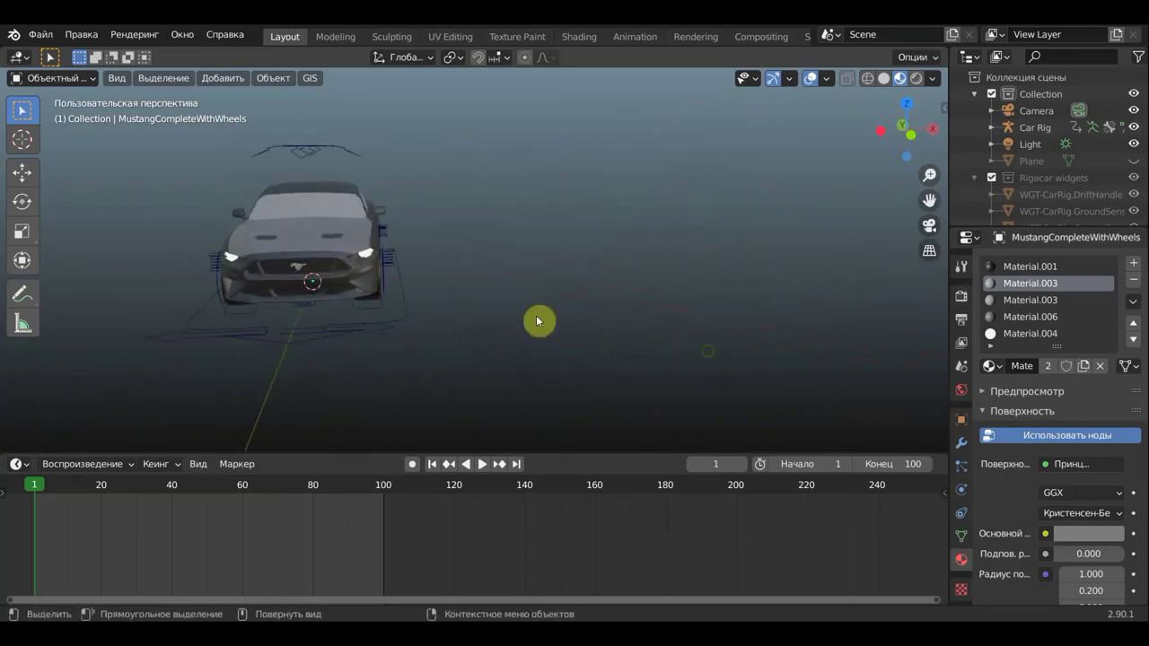
{"action": "middle_click_drag", "start_coordinate": [317, 328], "coordinate": [175, 316]}
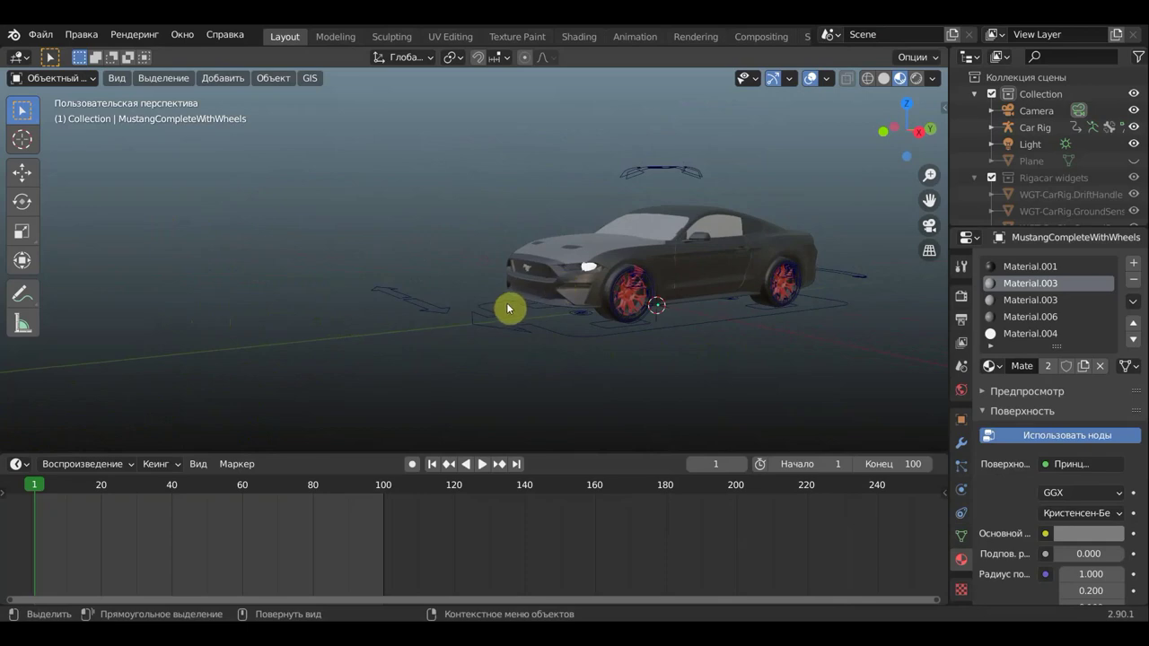
{"action": "left_click", "coordinate": [675, 330]}
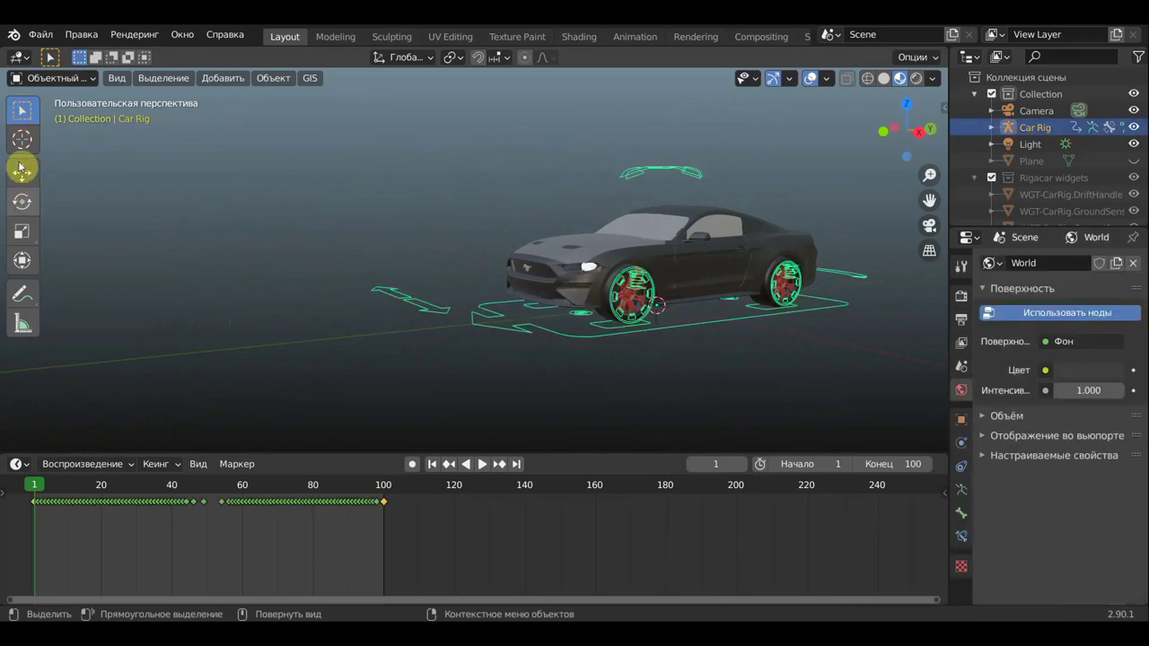
{"action": "left_click", "coordinate": [55, 79]}
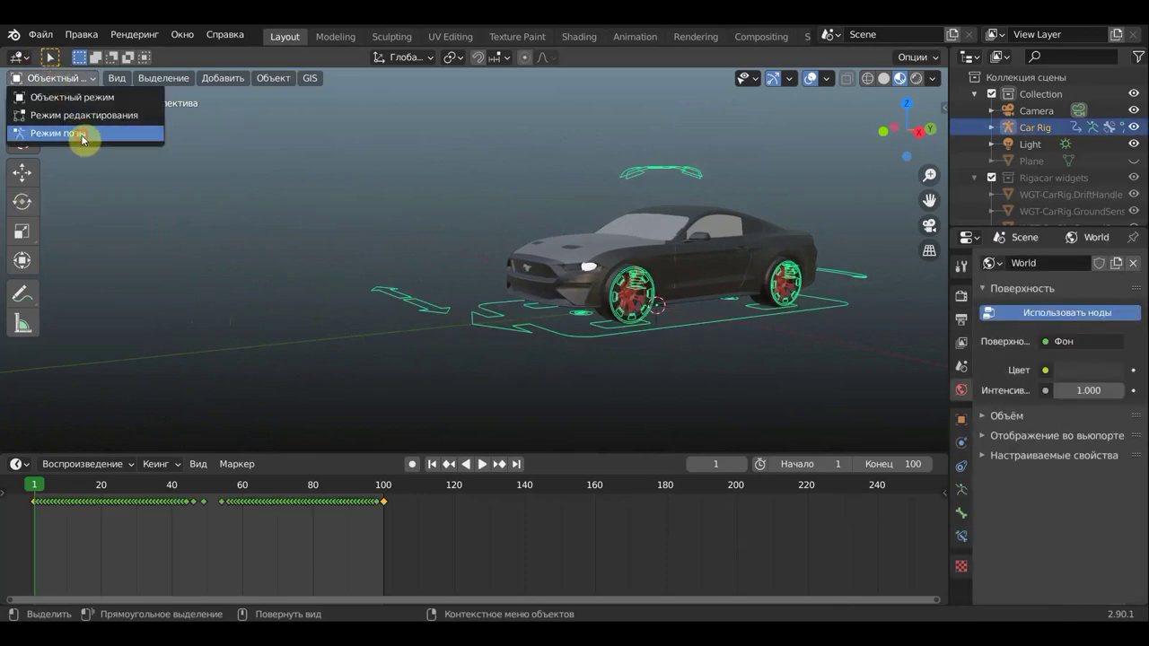
{"action": "left_click", "coordinate": [83, 133]}
{"action": "left_click", "coordinate": [81, 34]}
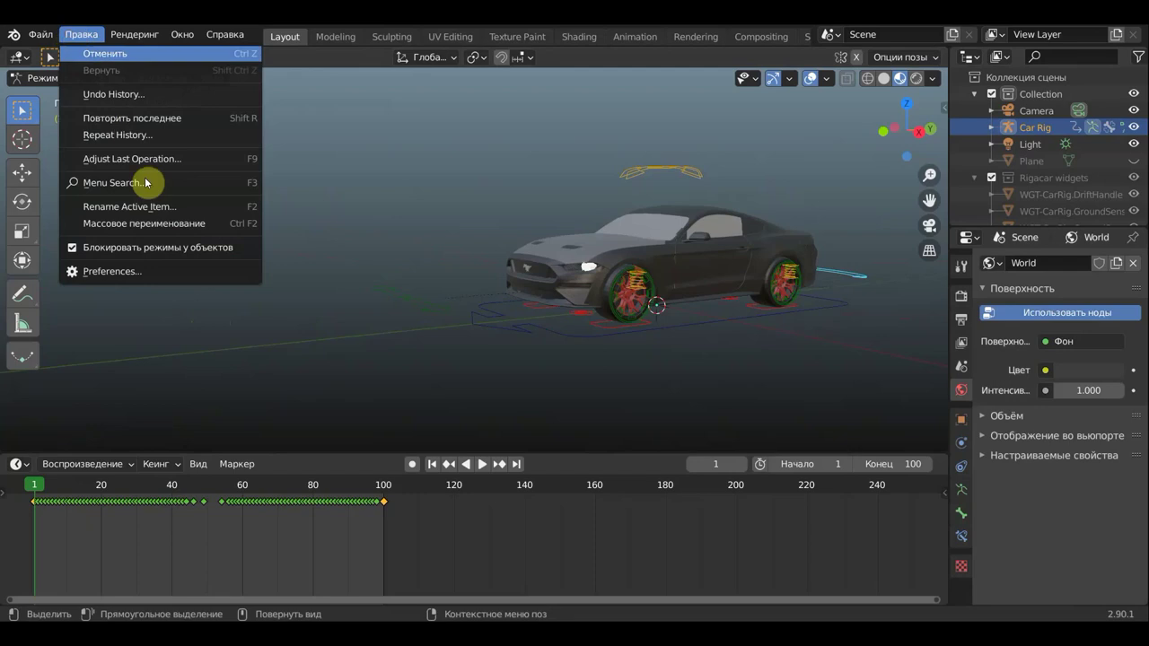
{"action": "left_click", "coordinate": [127, 271]}
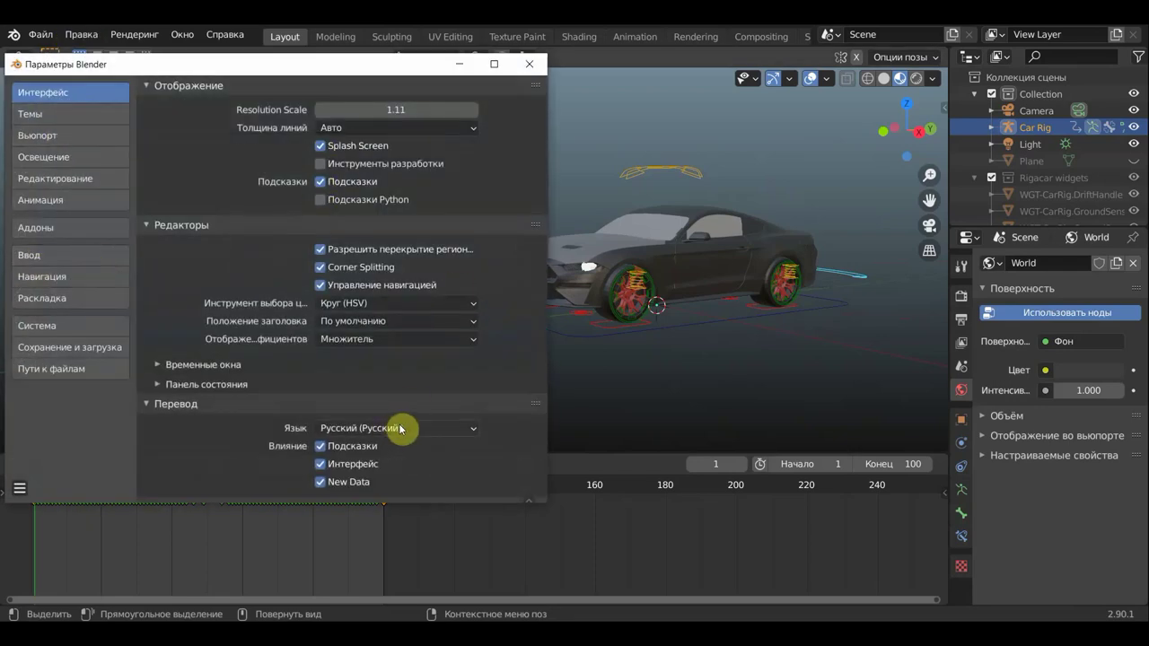
Change the interface language to English (English) and close the Preferences window.
{"action": "left_click", "coordinate": [468, 429]}
{"action": "left_click", "coordinate": [61, 213]}
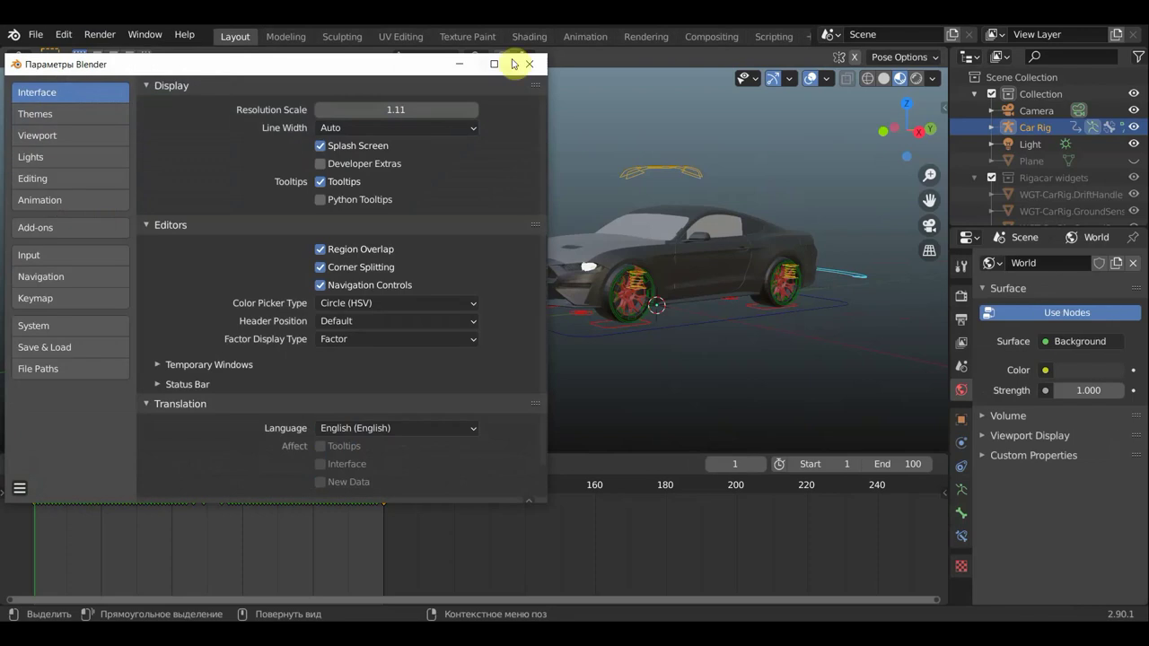
{"action": "left_click", "coordinate": [532, 68]}
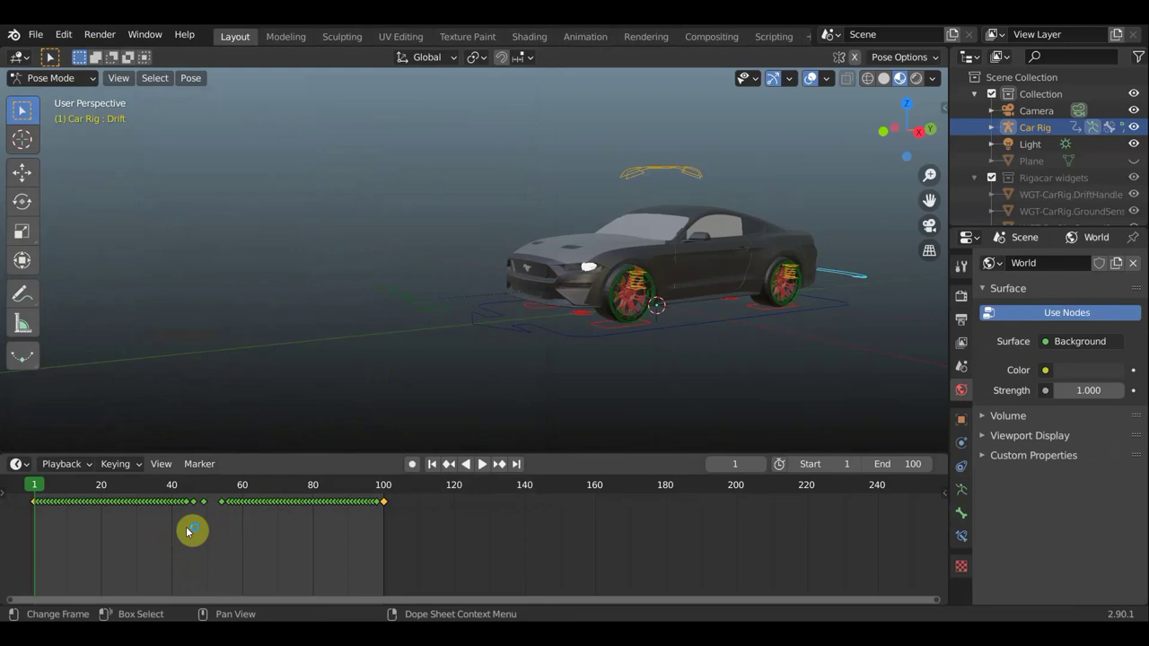
Delete the Car Rig's keyframes at frames 1 and 100 from all pose bones.
{"action": "key", "text": "x"}
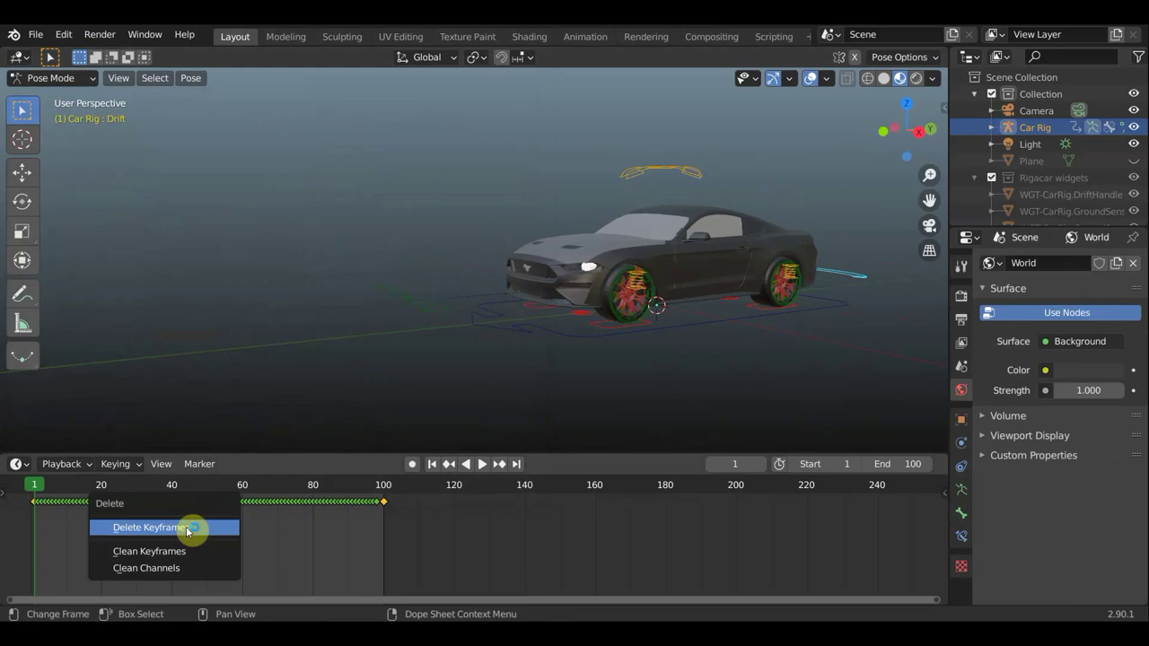
{"action": "left_click", "coordinate": [186, 530]}
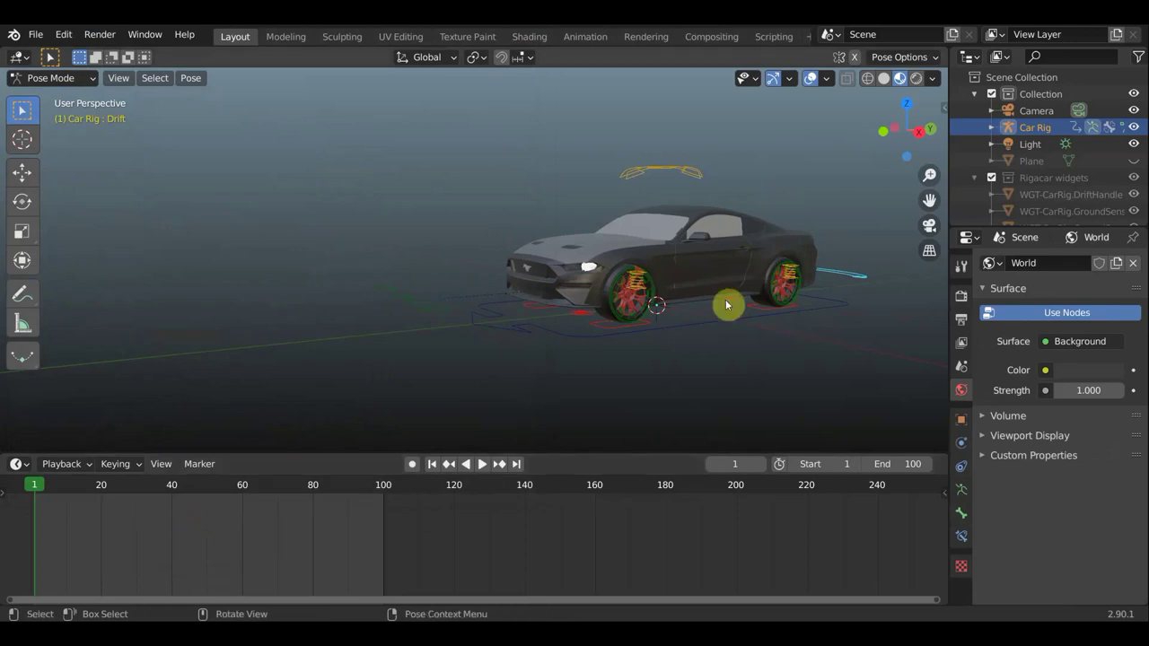
{"action": "key", "text": "a"}
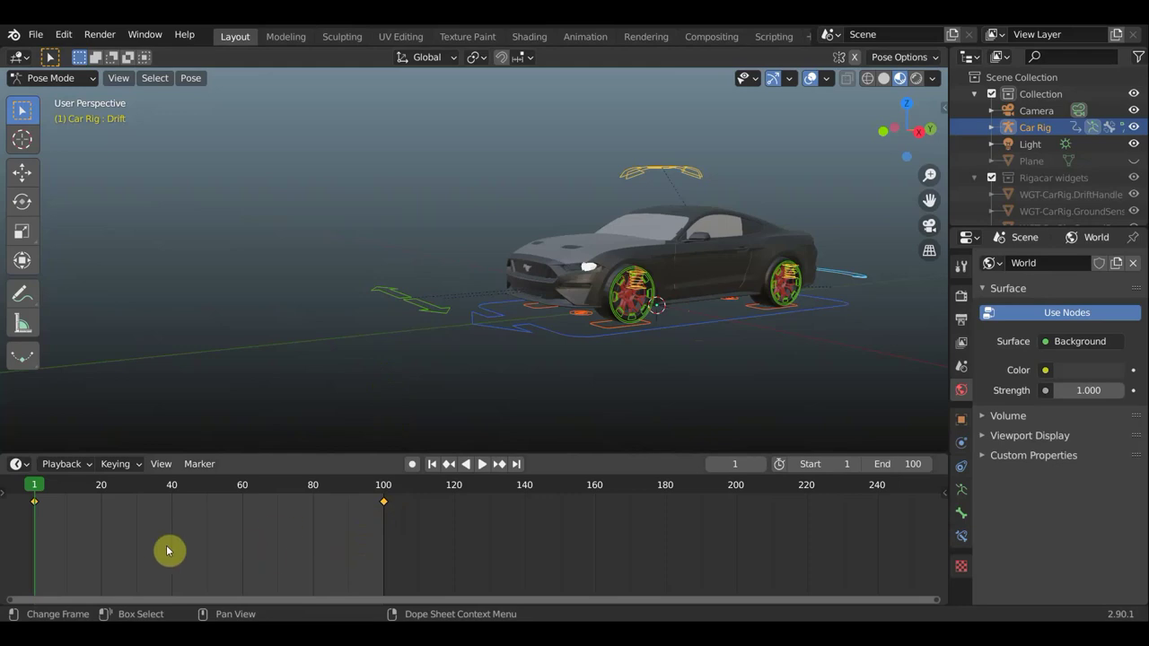
{"action": "key", "text": "x"}
{"action": "left_click", "coordinate": [259, 549]}
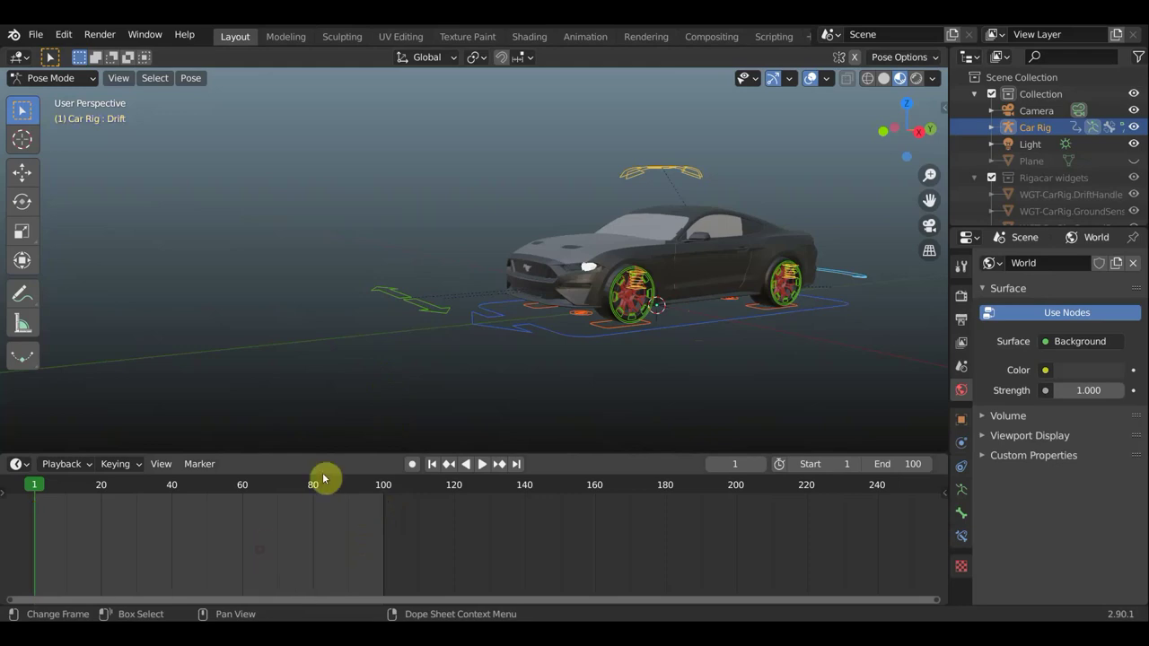
{"action": "scroll", "coordinate": [364, 423], "scroll_direction": "down", "scroll_amount": 1}
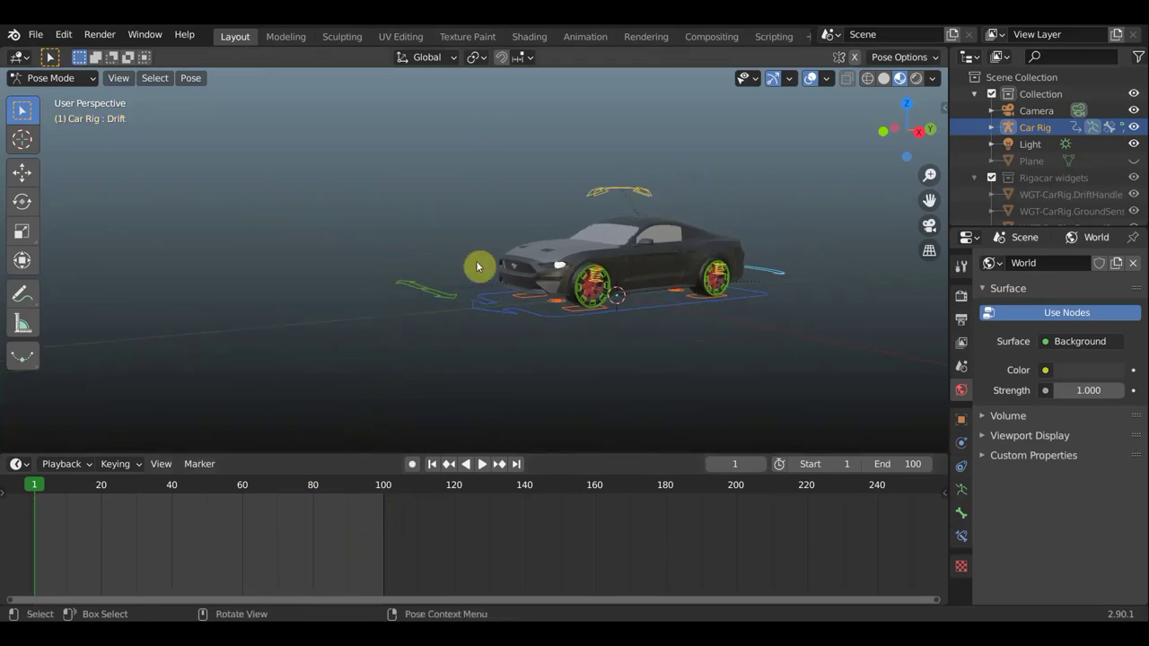
{"action": "mouse_move", "coordinate": [480, 264]}
{"action": "middle_mouse_down"}
{"action": "mouse_move", "coordinate": [477, 305]}
{"action": "mouse_move", "coordinate": [445, 309]}
{"action": "middle_mouse_up"}
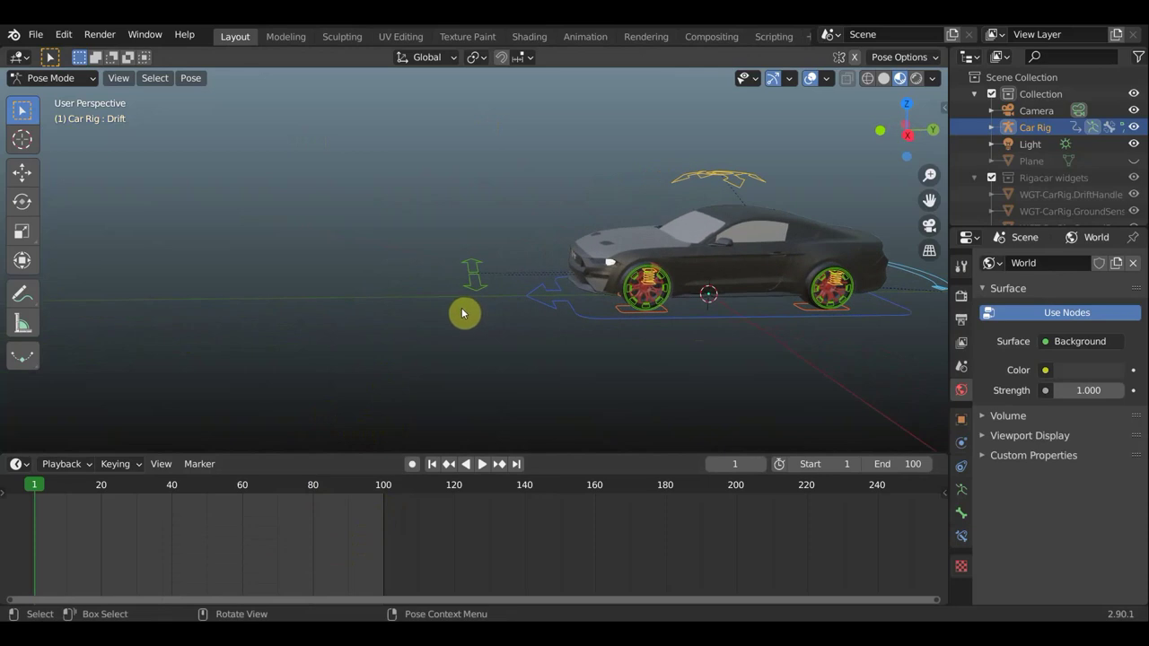
Return to Object Mode and add a cube, placing it to the left of the car.
{"action": "left_click", "coordinate": [77, 78]}
{"action": "left_click", "coordinate": [81, 99]}
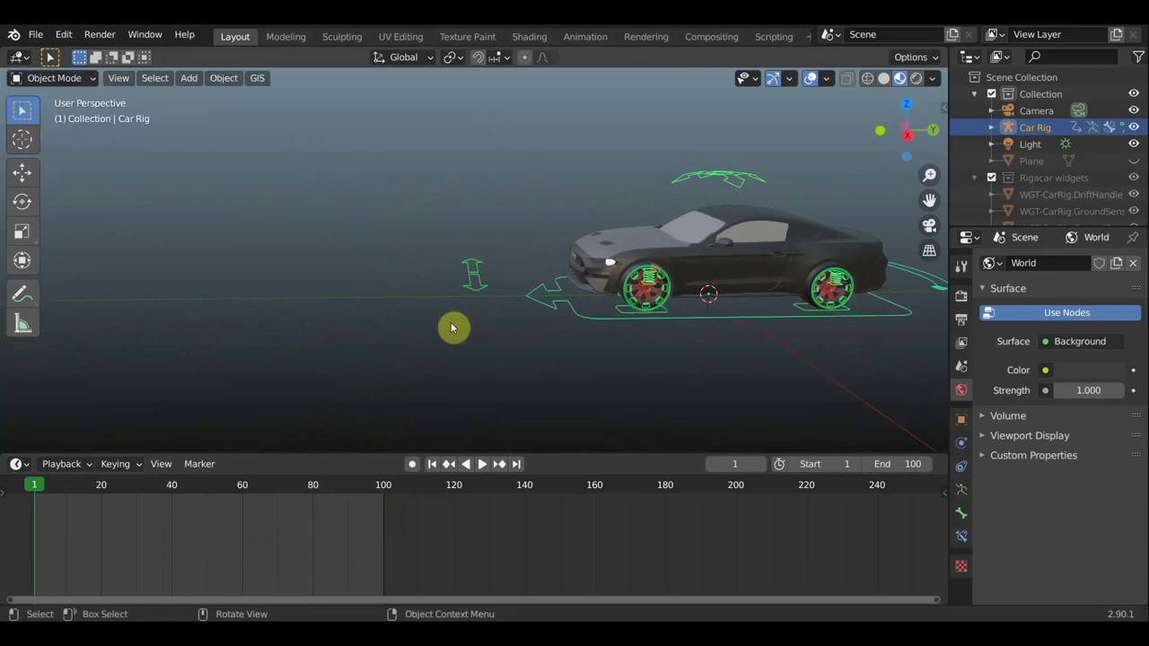
{"action": "mouse_move", "coordinate": [452, 327]}
{"action": "middle_mouse_down", "text": "alt"}
{"action": "mouse_move", "coordinate": [506, 336]}
{"action": "mouse_move", "coordinate": [541, 375]}
{"action": "mouse_move", "coordinate": [605, 374]}
{"action": "middle_mouse_up", "text": "alt"}
{"action": "scroll", "coordinate": [510, 341], "scroll_direction": "down", "scroll_amount": 5}
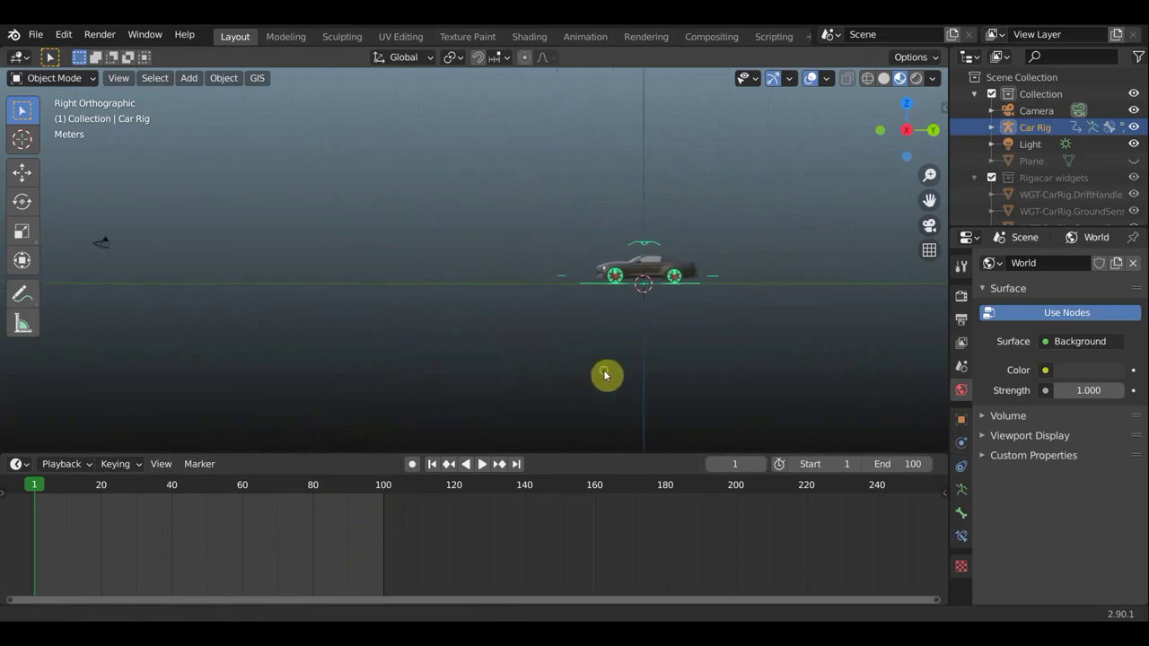
{"action": "key", "text": "shift+a"}
{"action": "mouse_move", "coordinate": [540, 269]}
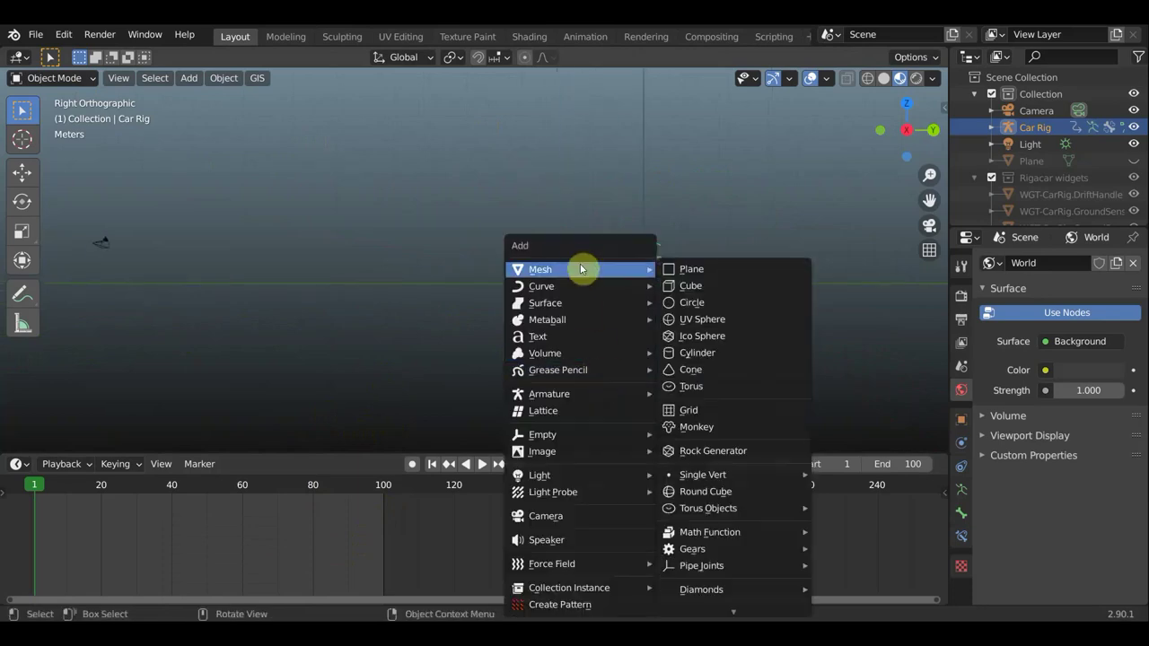
{"action": "left_click", "coordinate": [696, 286]}
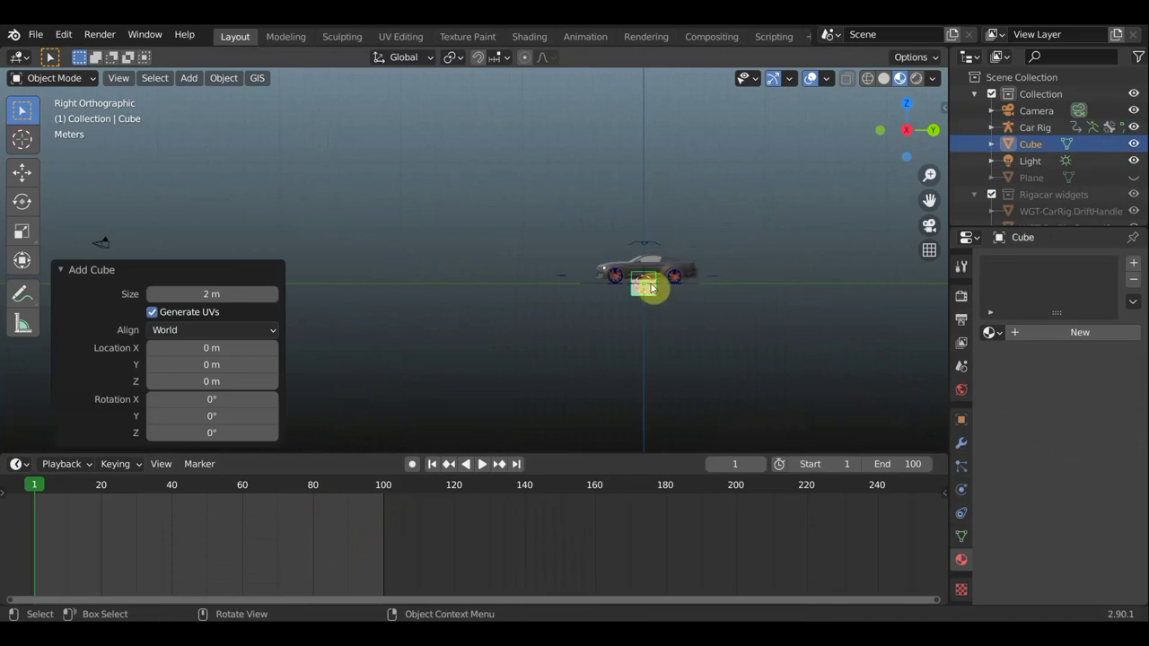
{"action": "key", "text": "g"}
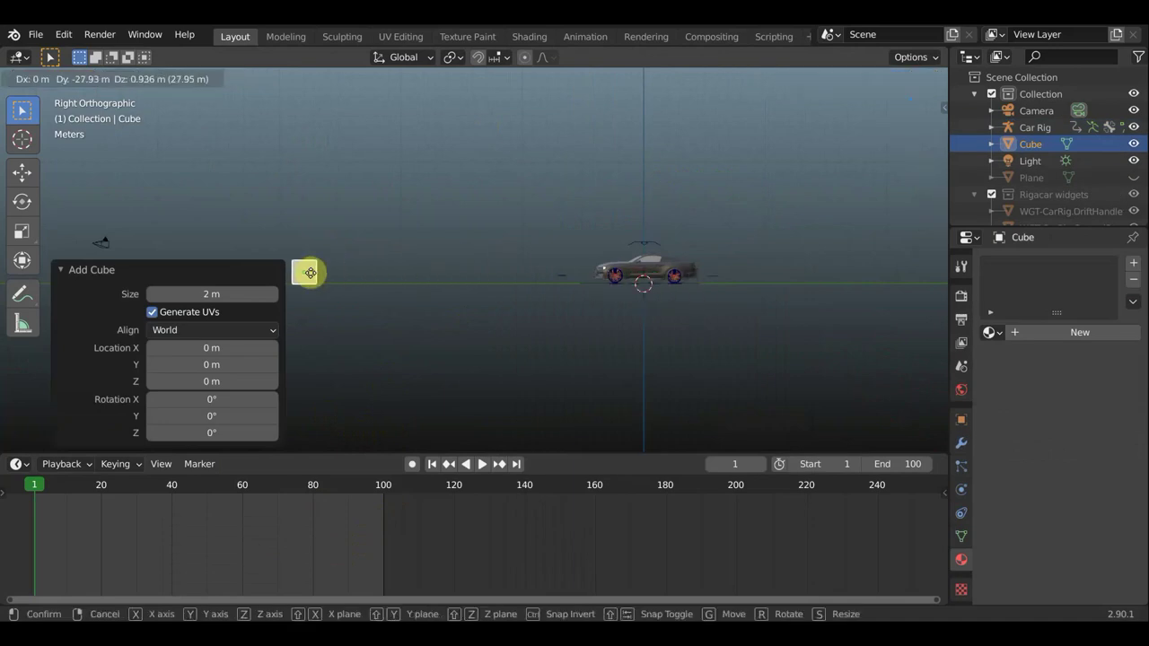
{"action": "left_click", "coordinate": [310, 271]}
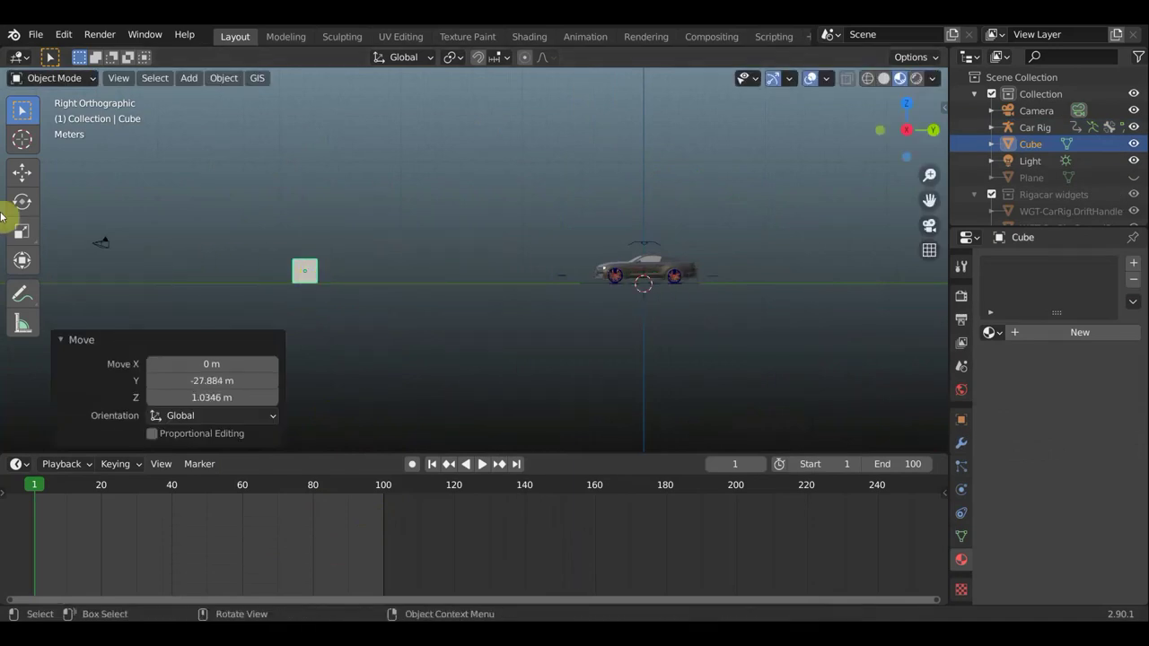
Scale the cube into a tall slab 6.230 wide on X, moved 27.749 m along Y.
{"action": "left_click", "coordinate": [23, 259]}
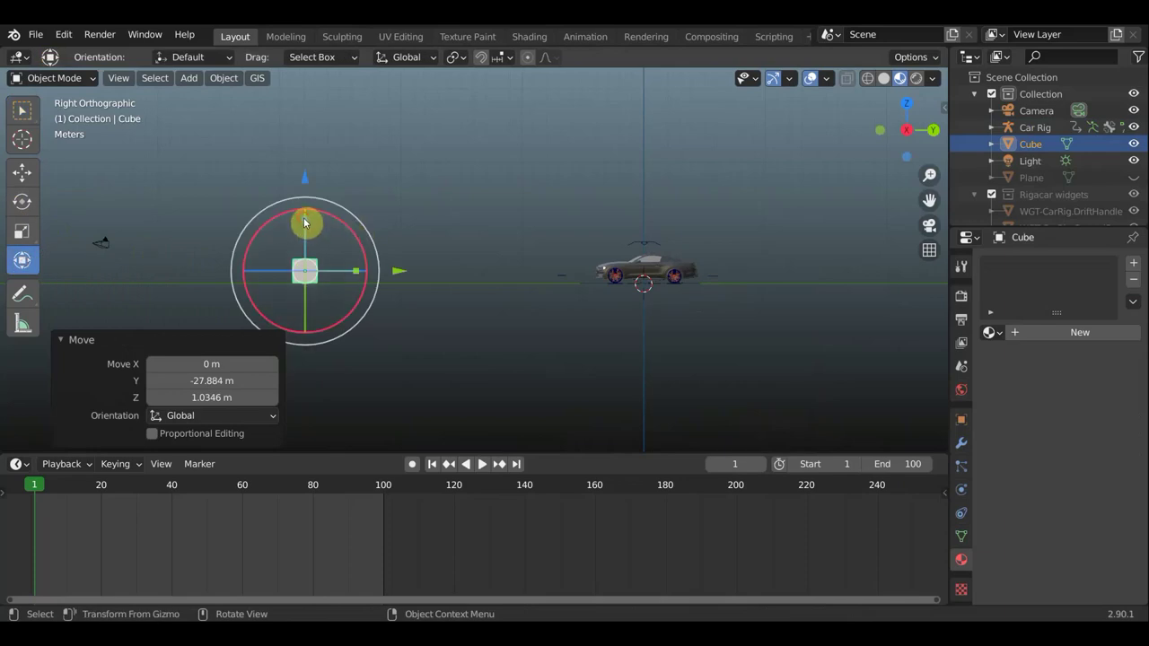
{"action": "left_click_drag", "start_coordinate": [305, 220], "coordinate": [465, 434]}
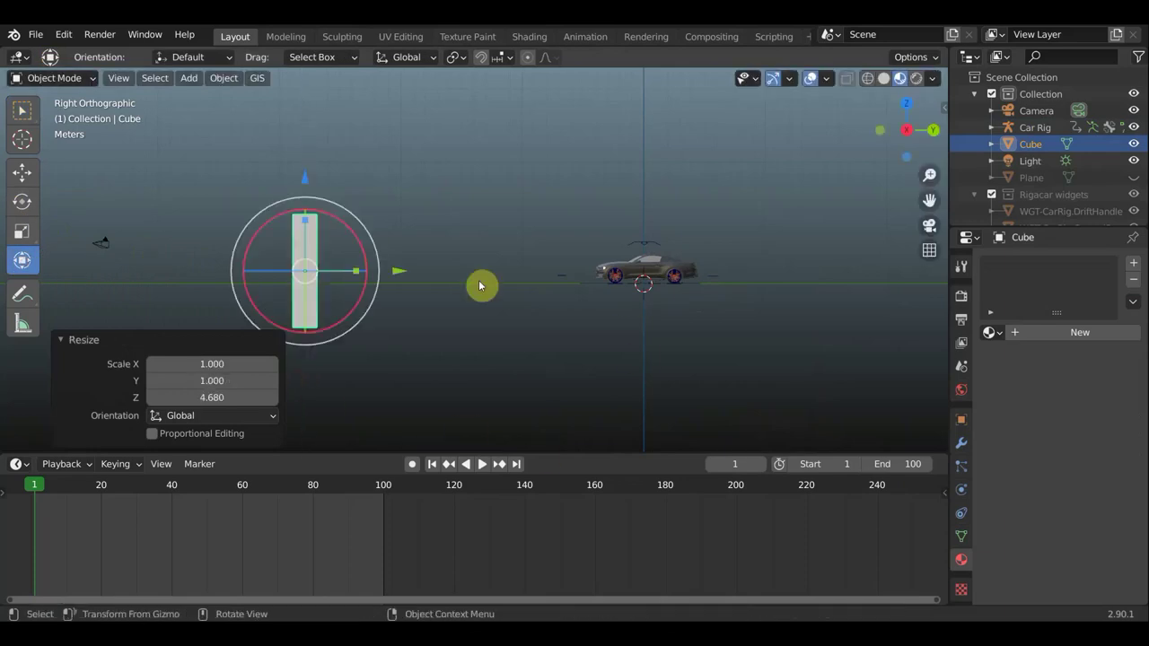
{"action": "left_click_drag", "start_coordinate": [309, 174], "coordinate": [309, 130]}
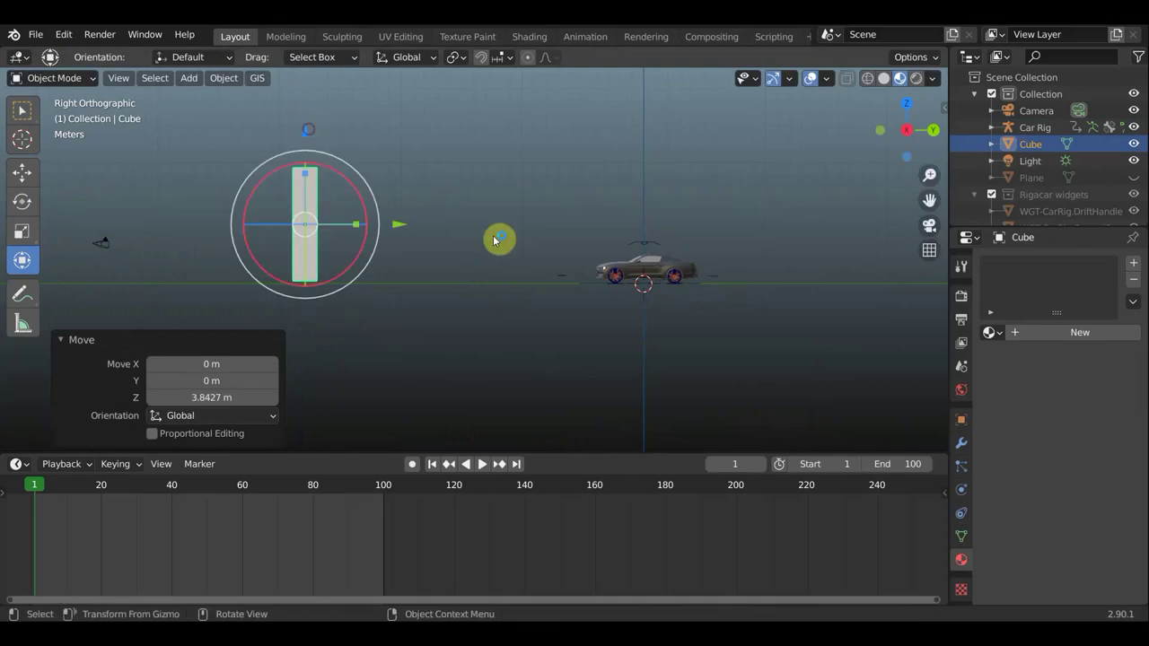
{"action": "mouse_move", "coordinate": [497, 238]}
{"action": "middle_mouse_down"}
{"action": "mouse_move", "coordinate": [479, 272]}
{"action": "mouse_move", "coordinate": [357, 282]}
{"action": "mouse_move", "coordinate": [469, 191]}
{"action": "middle_mouse_up"}
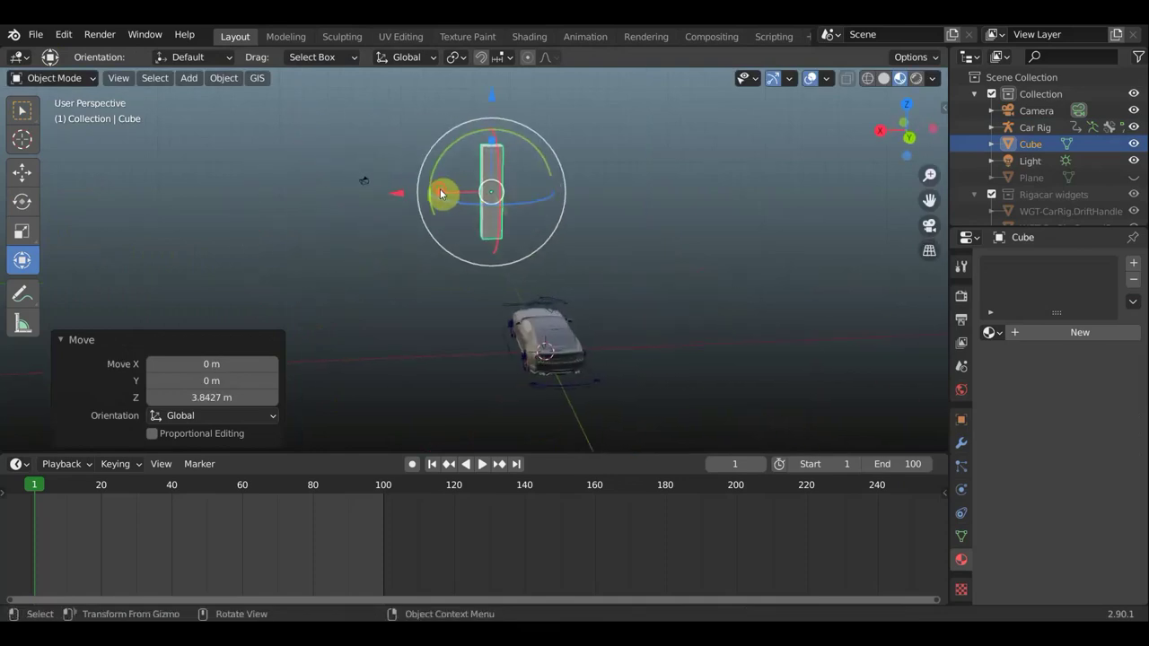
{"action": "left_click_drag", "start_coordinate": [441, 192], "coordinate": [152, 218]}
{"action": "left_click", "coordinate": [153, 217]}
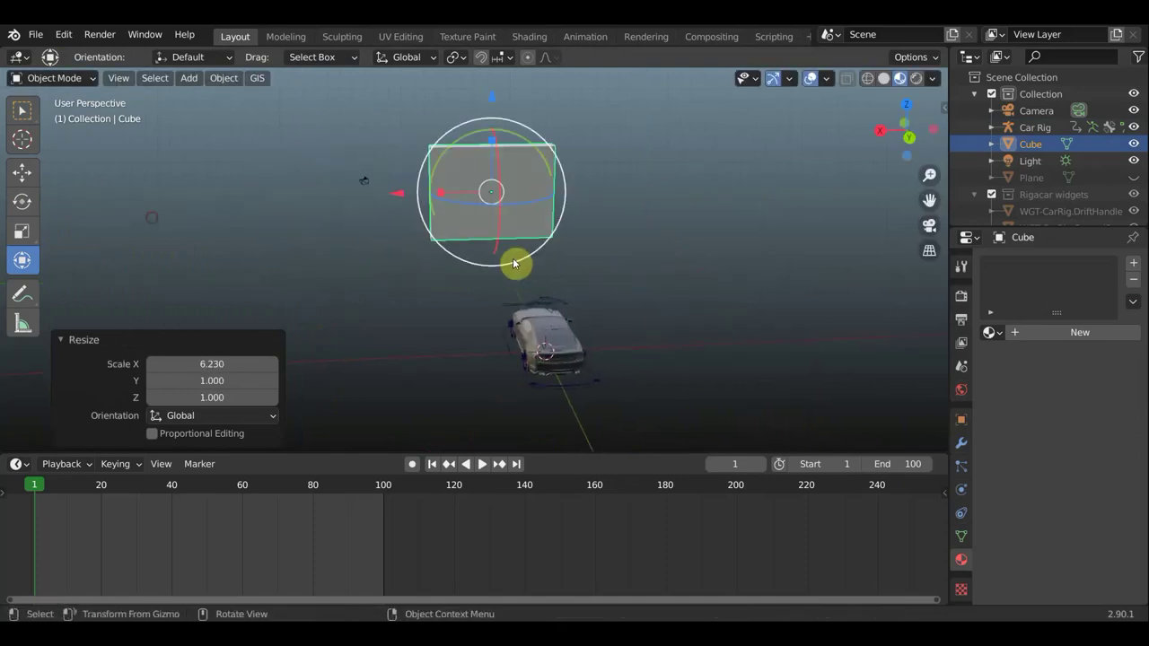
{"action": "mouse_move", "coordinate": [515, 263]}
{"action": "middle_mouse_down"}
{"action": "mouse_move", "coordinate": [703, 249]}
{"action": "mouse_move", "coordinate": [556, 290]}
{"action": "mouse_move", "coordinate": [300, 281]}
{"action": "middle_mouse_up"}
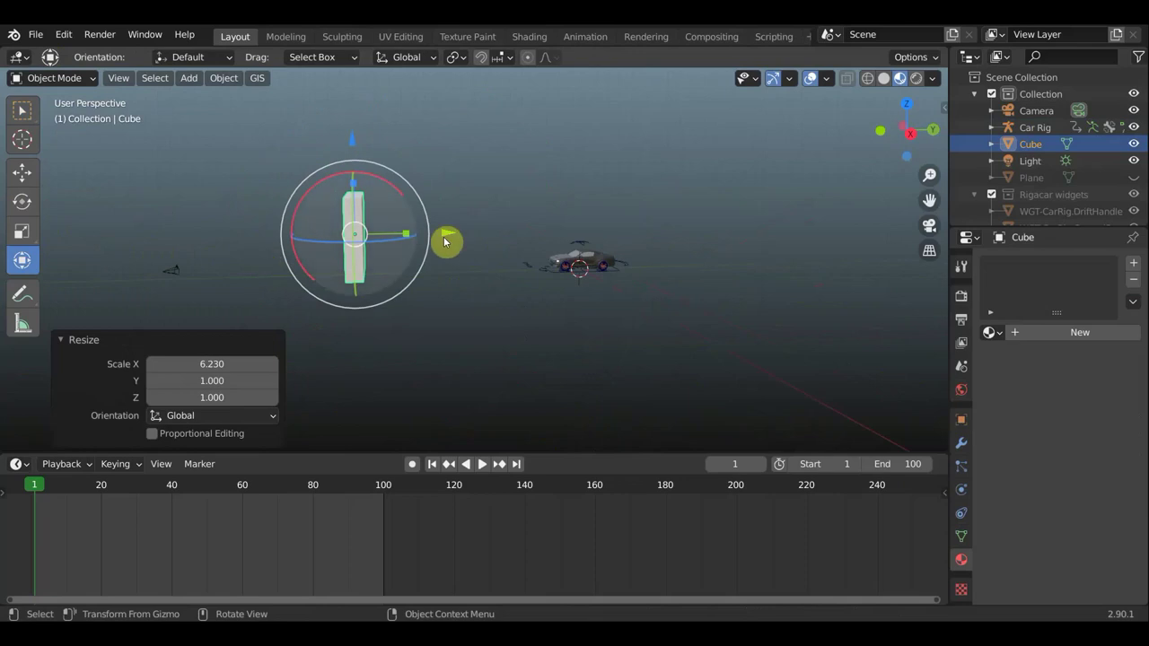
{"action": "left_click_drag", "start_coordinate": [446, 234], "coordinate": [201, 272]}
{"action": "middle_click_drag", "start_coordinate": [397, 333], "coordinate": [403, 336]}
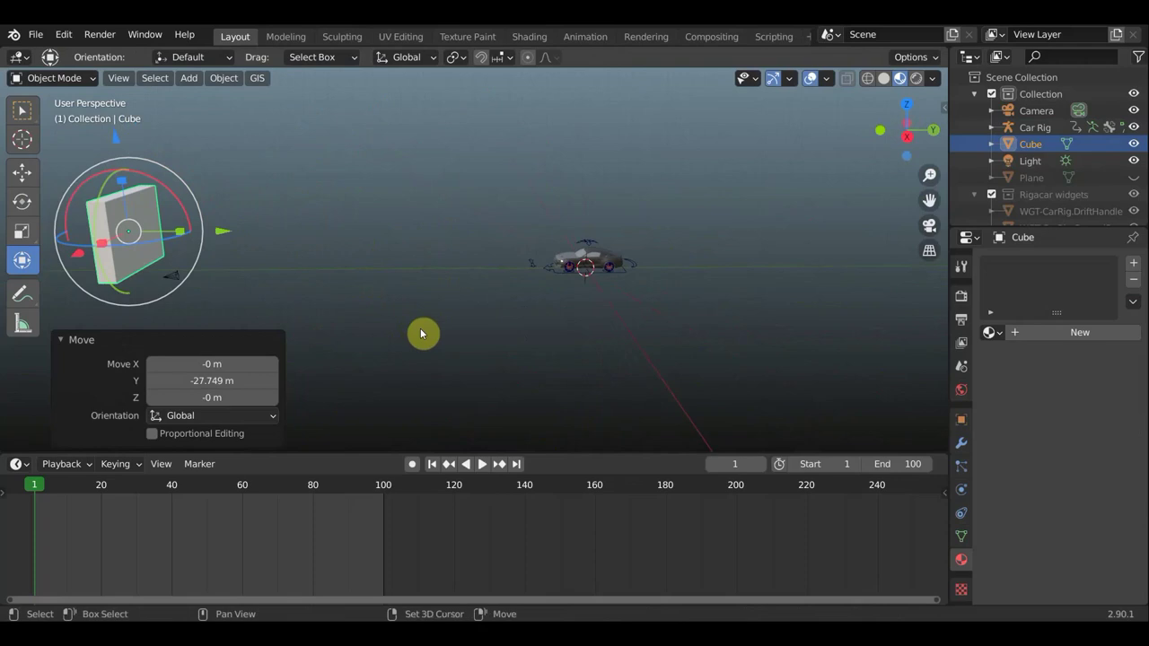
{"action": "key", "text": "shift+a"}
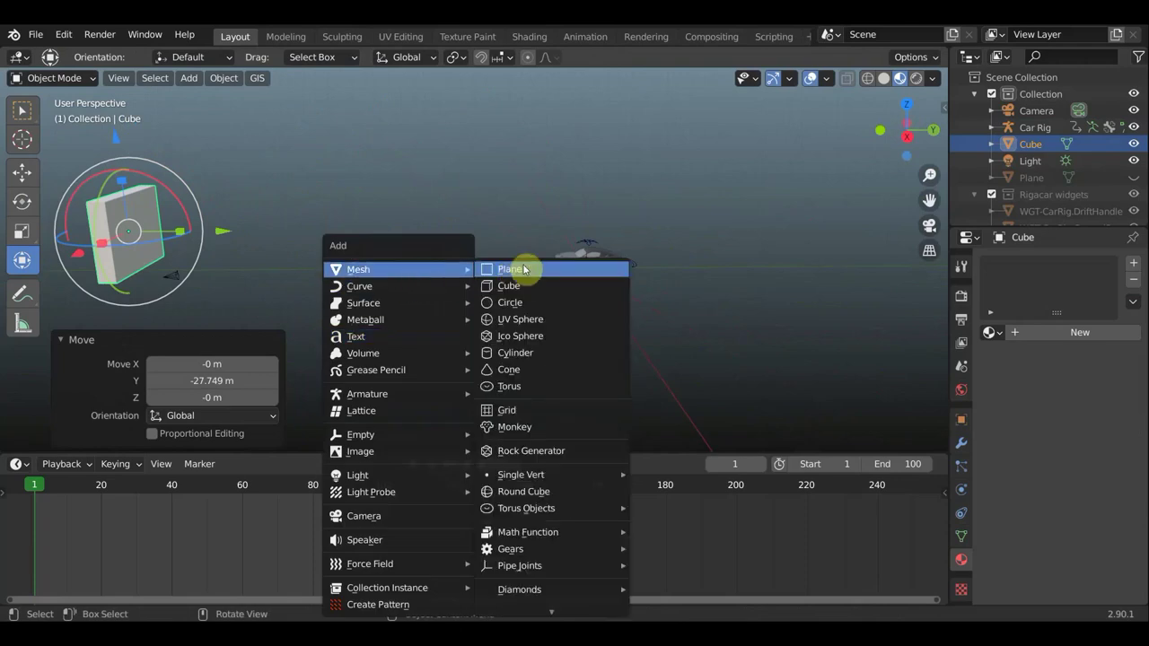
Add a plane, enlarge it about 6.5 times, stretch it along Y, and slide it toward the wall.
{"action": "left_click", "coordinate": [526, 270]}
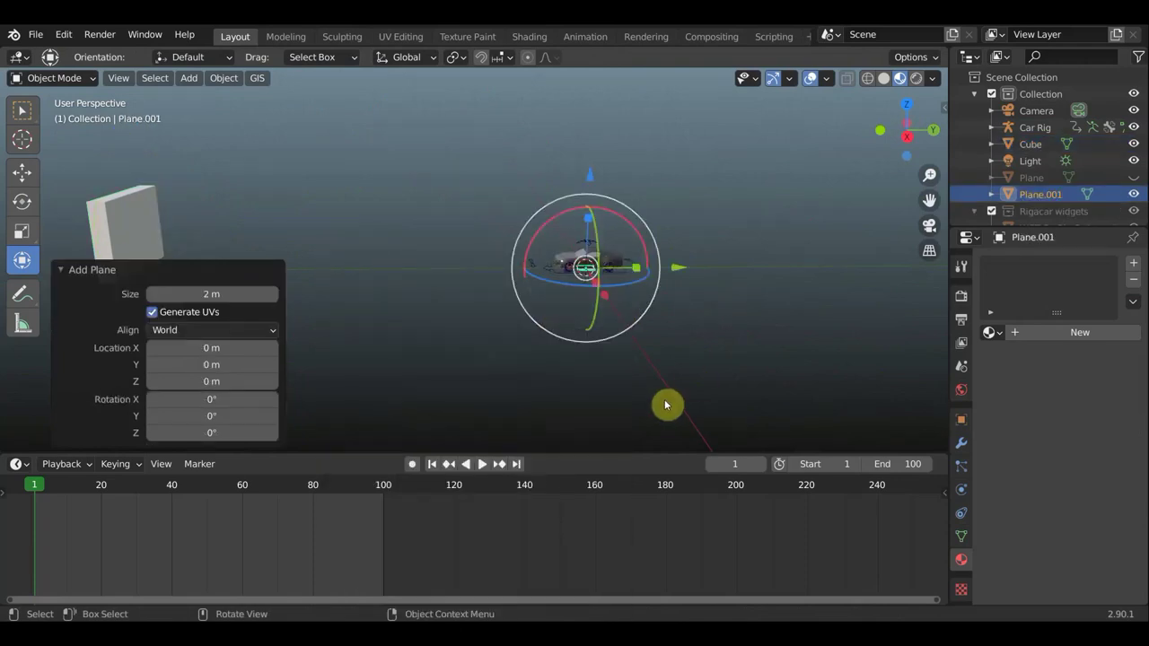
{"action": "key", "text": "s"}
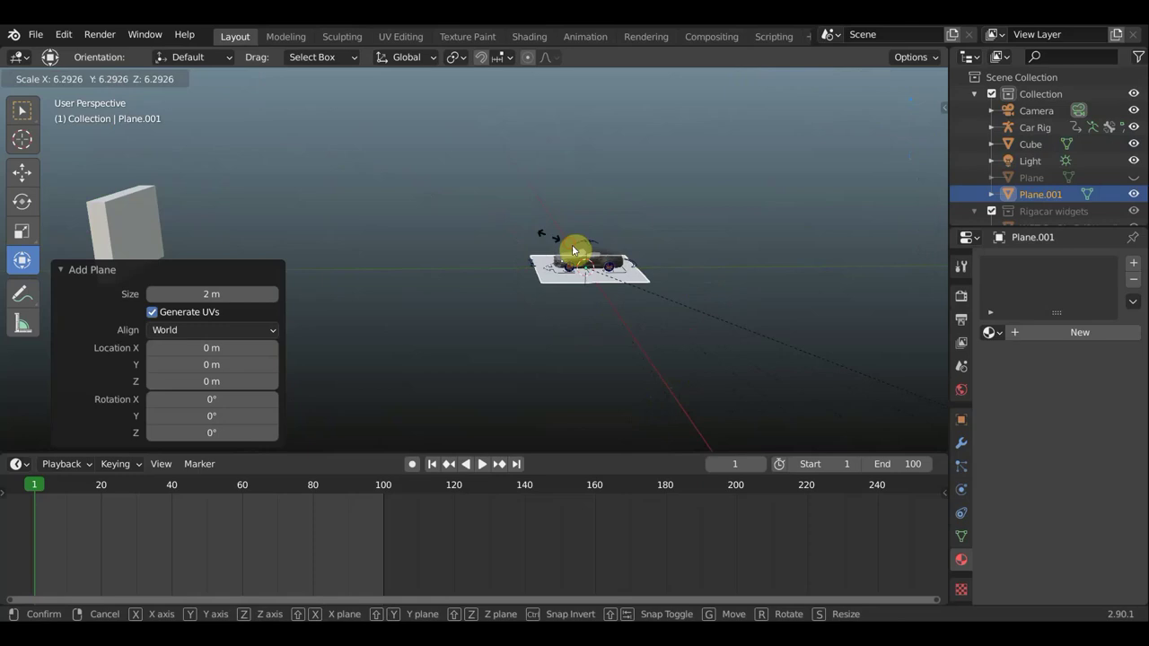
{"action": "left_click", "coordinate": [656, 270]}
{"action": "key", "text": "s"}
{"action": "key", "text": "y"}
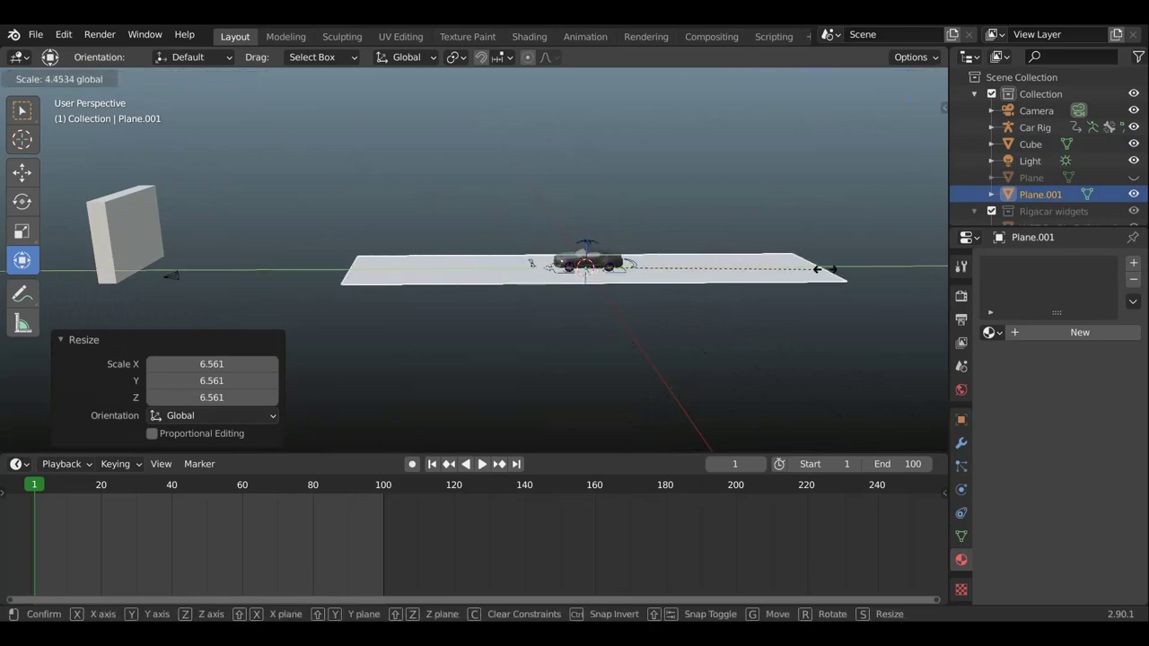
{"action": "left_click", "coordinate": [849, 269]}
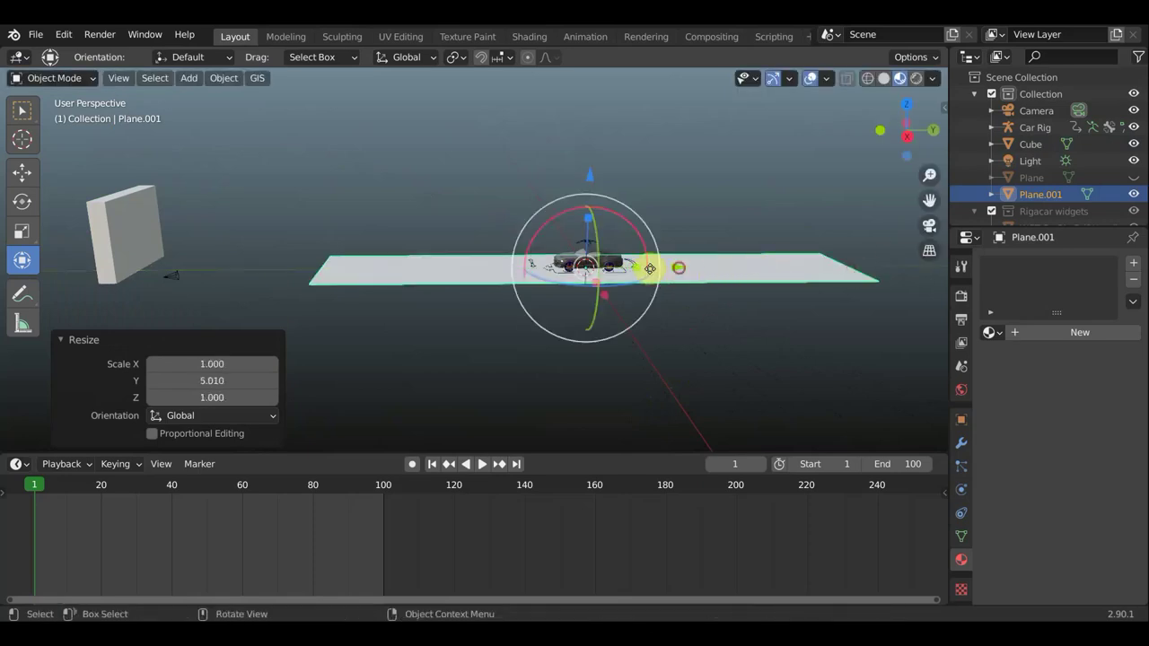
{"action": "key", "text": "g"}
{"action": "key", "text": "y"}
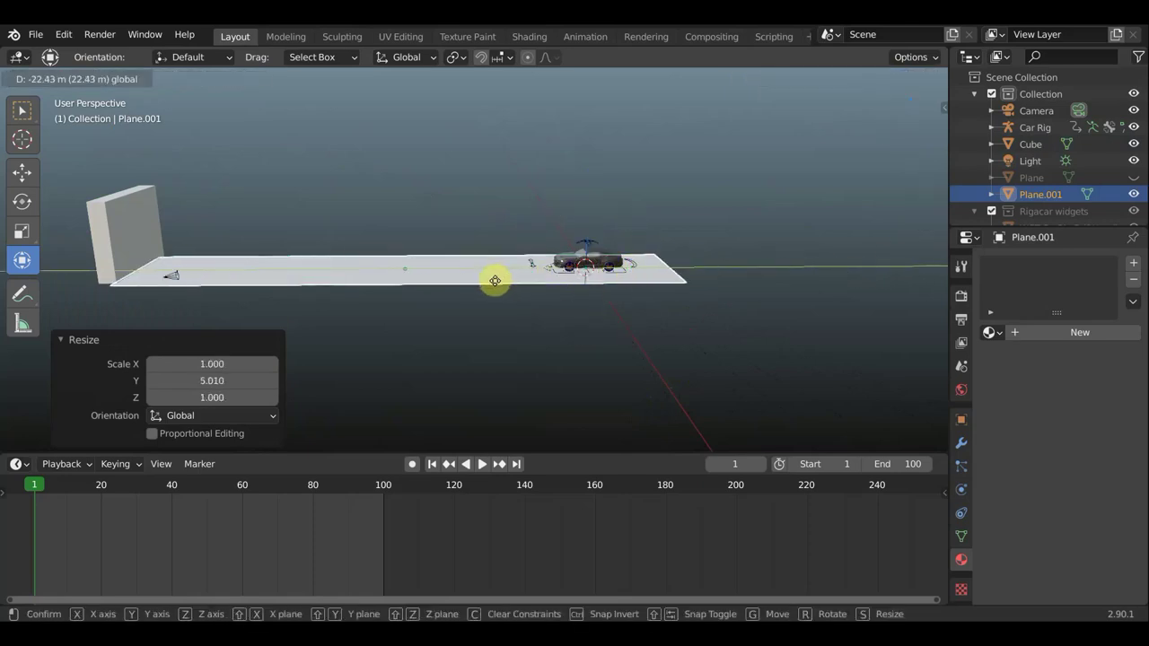
{"action": "left_click", "coordinate": [495, 281]}
Widen the plane along X to 1.644, undoing an accidental rotation.
{"action": "mouse_move", "coordinate": [510, 275]}
{"action": "middle_mouse_down"}
{"action": "mouse_move", "coordinate": [416, 300]}
{"action": "mouse_move", "coordinate": [441, 288]}
{"action": "middle_mouse_up"}
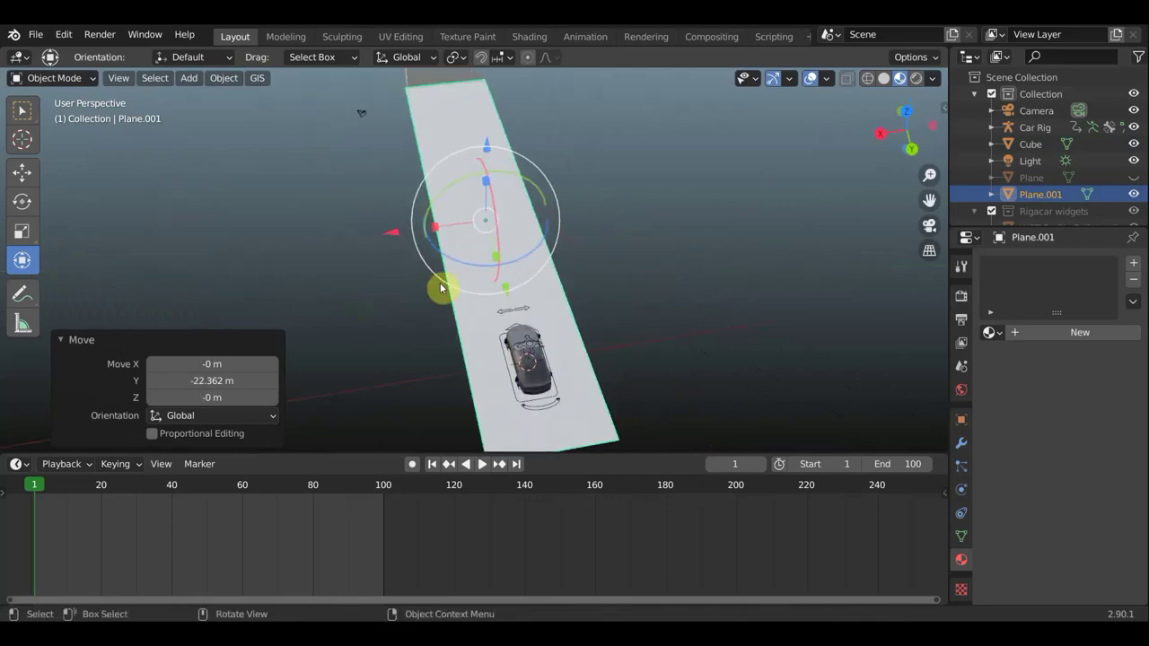
{"action": "left_click_drag", "start_coordinate": [431, 231], "coordinate": [387, 241]}
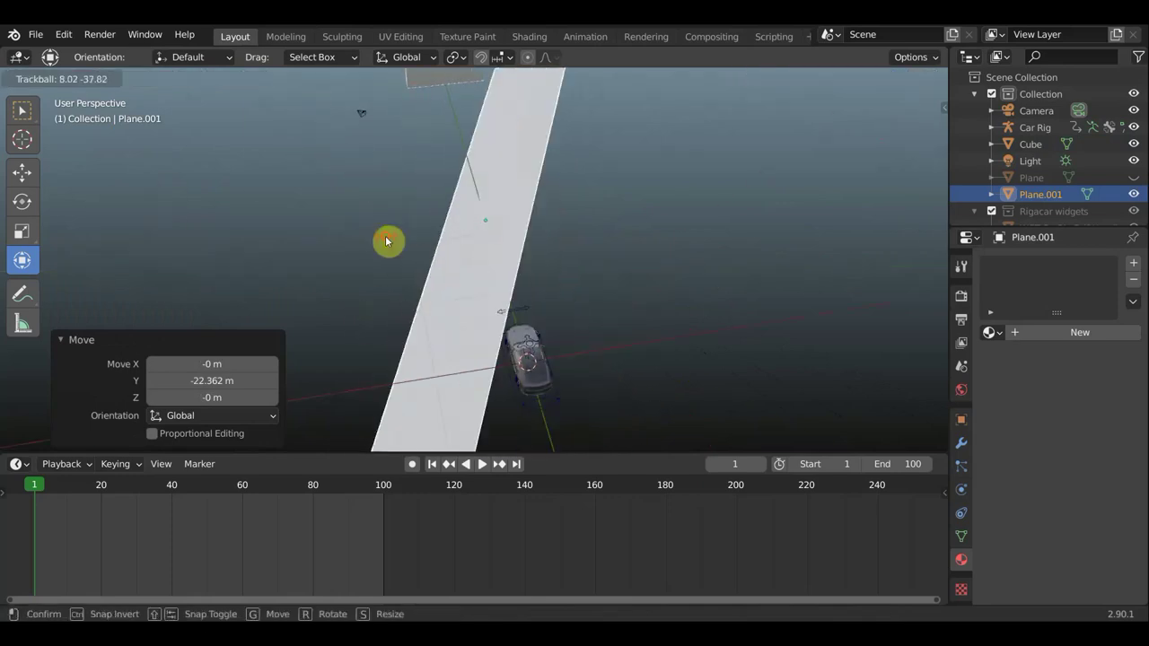
{"action": "key", "text": "ctrl+z"}
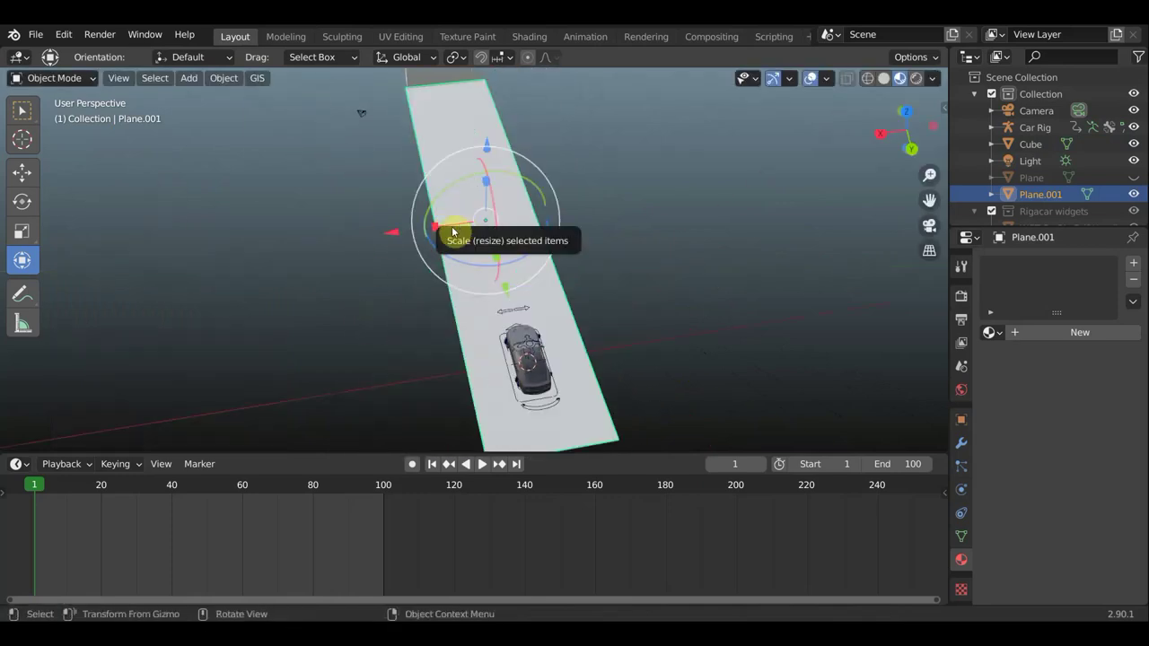
{"action": "left_click_drag", "start_coordinate": [434, 231], "coordinate": [425, 243]}
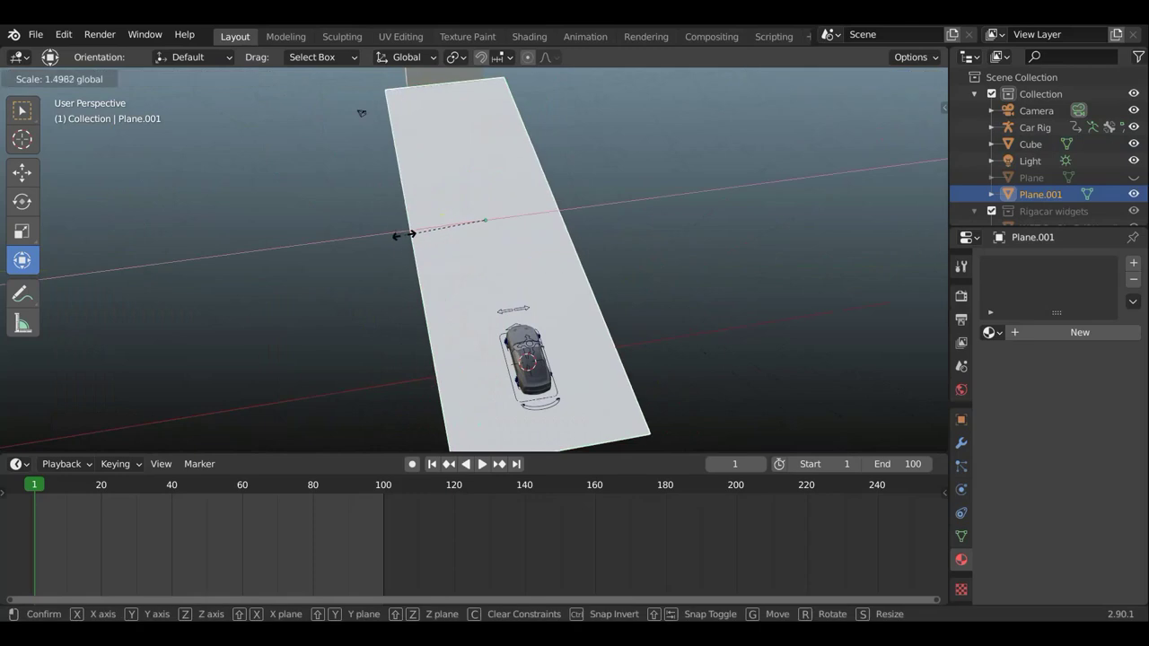
Raise the plane 0.05702 m along Z, viewed from the right side.
{"action": "mouse_move", "coordinate": [426, 243]}
{"action": "middle_mouse_down"}
{"action": "mouse_move", "coordinate": [568, 212]}
{"action": "mouse_move", "coordinate": [619, 174]}
{"action": "mouse_move", "coordinate": [620, 225]}
{"action": "mouse_move", "coordinate": [533, 143]}
{"action": "middle_mouse_up"}
{"action": "key", "text": "KP_1"}
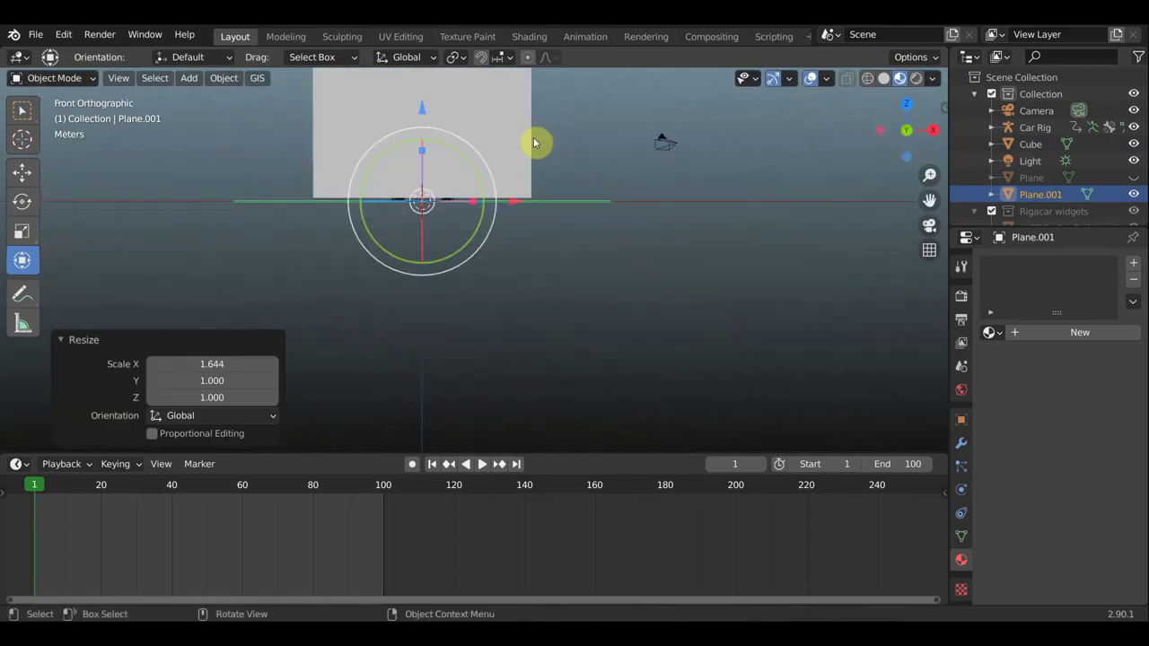
{"action": "key", "text": "KP_3"}
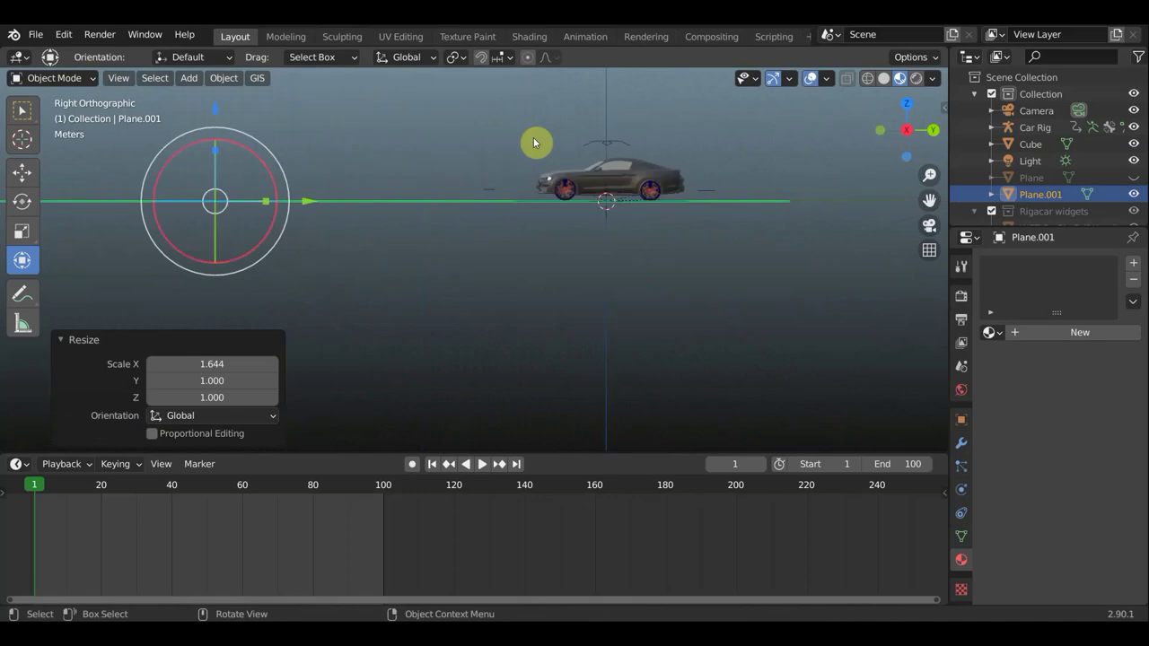
{"action": "scroll", "coordinate": [534, 142], "scroll_direction": "up", "scroll_amount": 3}
{"action": "scroll", "coordinate": [531, 146], "scroll_direction": "up", "scroll_amount": 1}
{"action": "middle_click_drag", "start_coordinate": [541, 190], "coordinate": [440, 209], "text": "shift"}
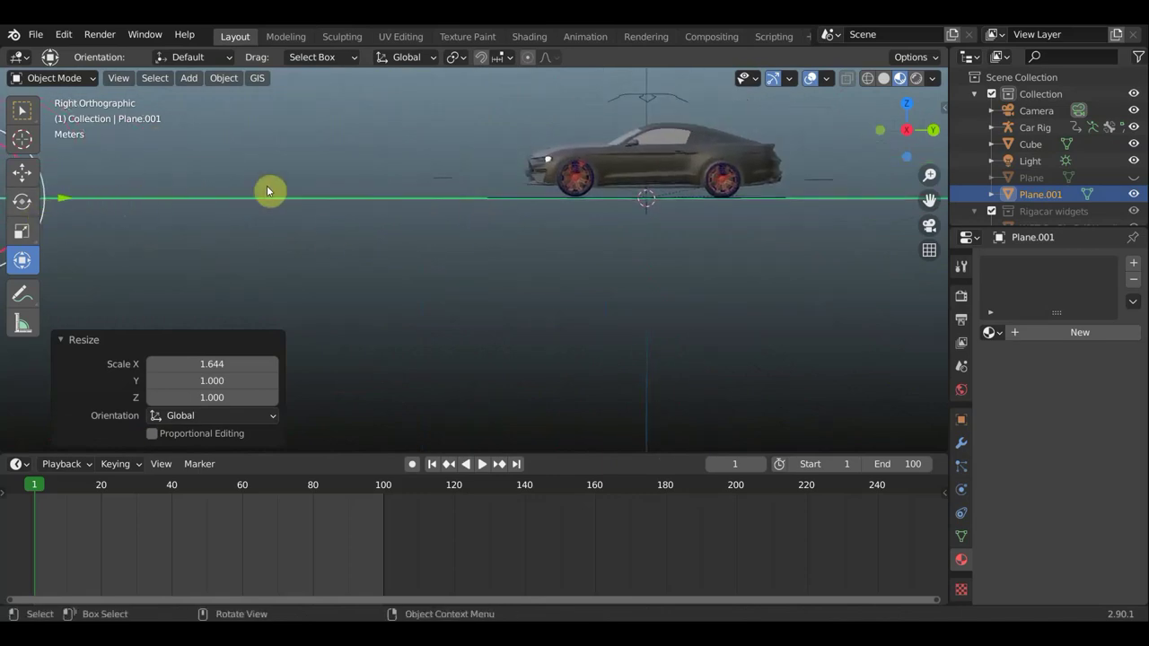
{"action": "middle_click_drag", "start_coordinate": [195, 198], "coordinate": [389, 214], "text": "shift"}
{"action": "scroll", "coordinate": [359, 208], "scroll_direction": "down", "scroll_amount": 1}
{"action": "scroll", "coordinate": [269, 184], "scroll_direction": "down", "scroll_amount": 1}
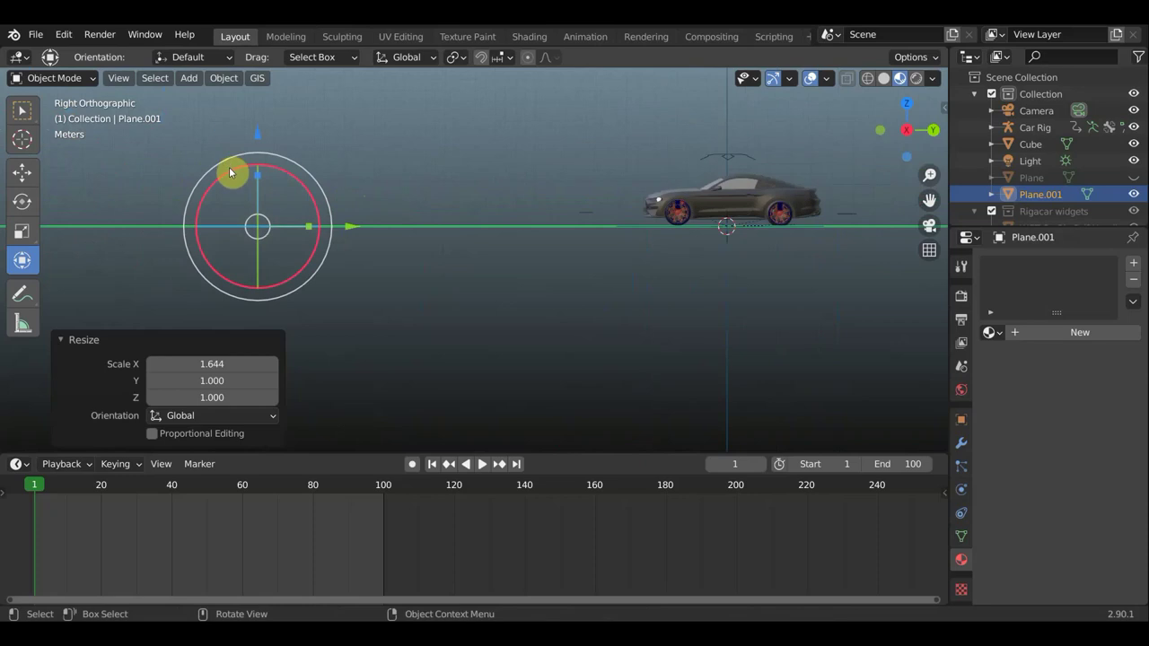
{"action": "left_click_drag", "start_coordinate": [259, 135], "coordinate": [256, 128]}
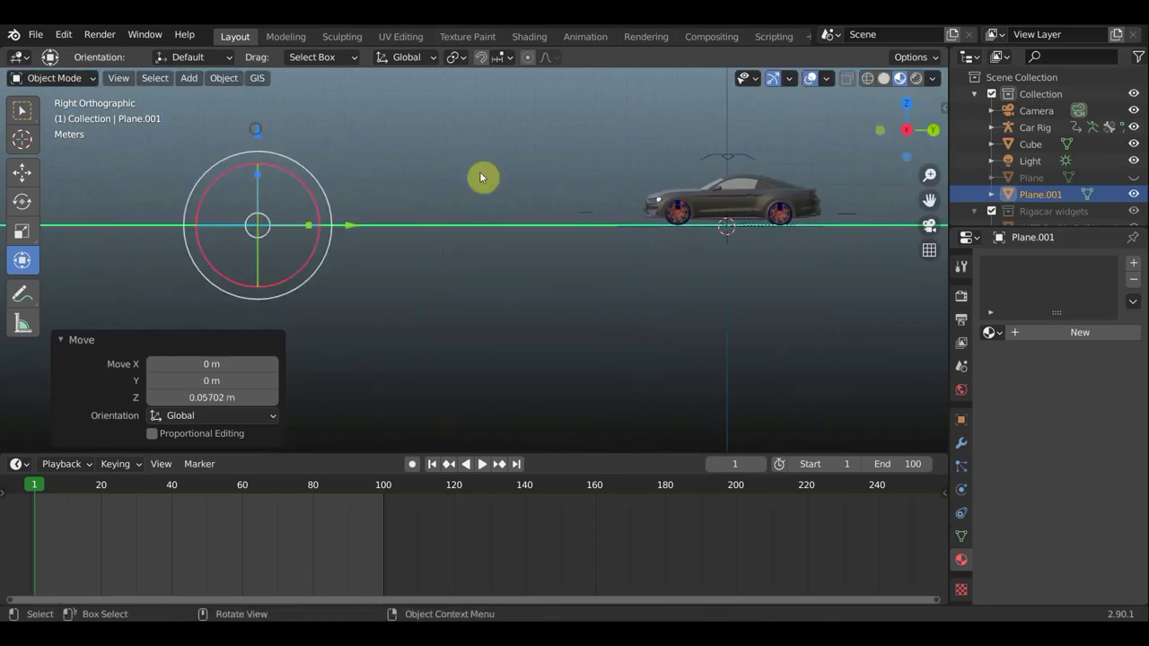
{"action": "middle_click_drag", "start_coordinate": [729, 218], "coordinate": [658, 269], "text": "shift"}
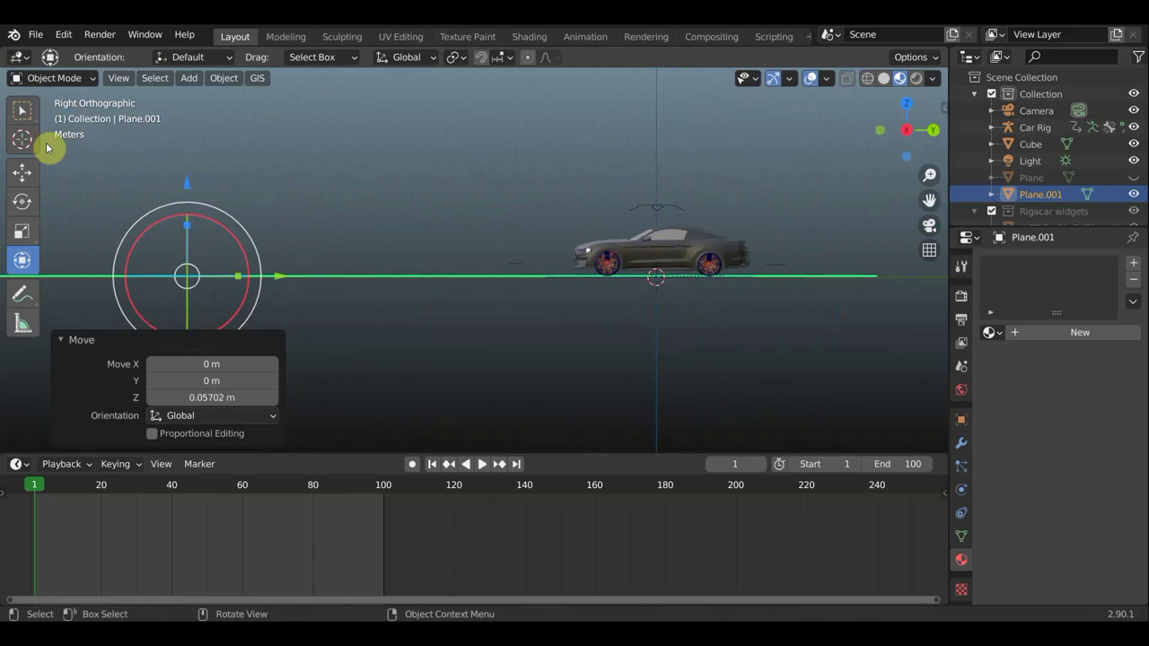
{"action": "left_click", "coordinate": [28, 110]}
Put the Car Rig in Pose Mode and insert a Location & Rotation keyframe at frame 1.
{"action": "left_click", "coordinate": [666, 212]}
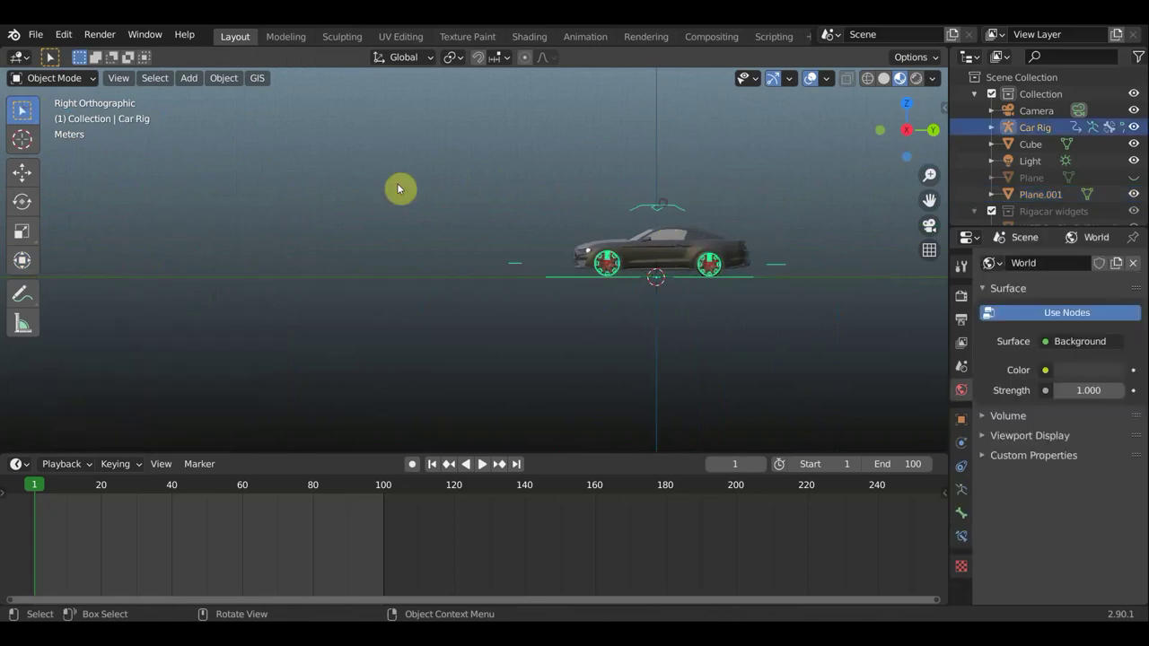
{"action": "left_click", "coordinate": [72, 78]}
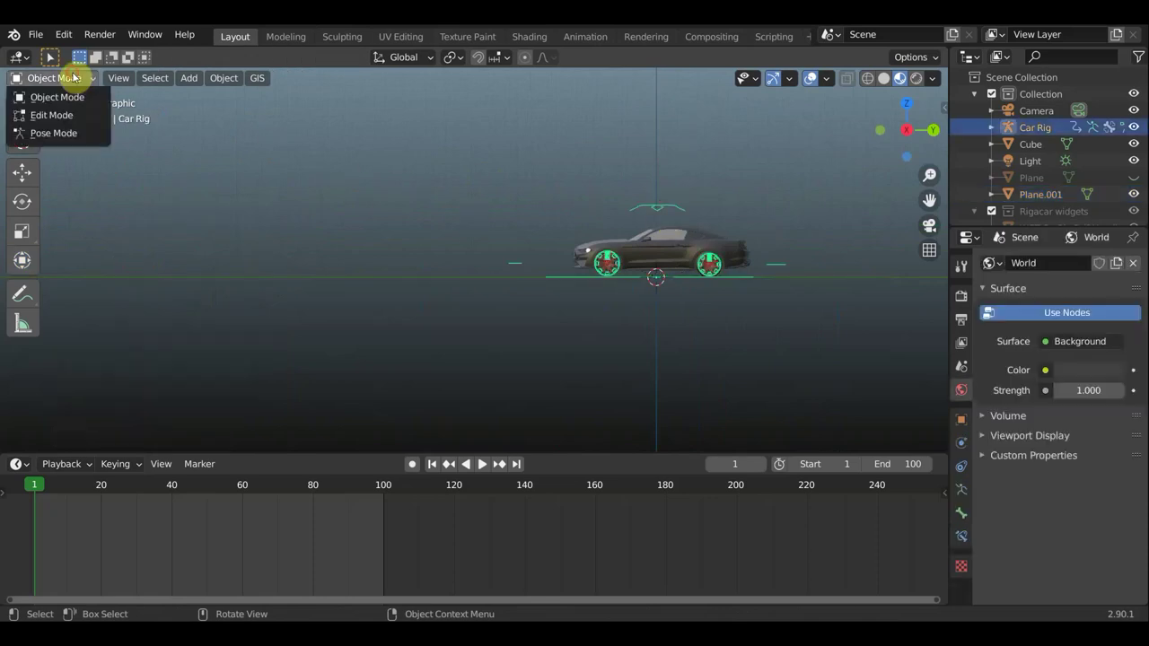
{"action": "left_click", "coordinate": [75, 135]}
{"action": "mouse_move", "coordinate": [305, 215]}
{"action": "middle_mouse_down"}
{"action": "mouse_move", "coordinate": [359, 231]}
{"action": "mouse_move", "coordinate": [418, 294]}
{"action": "mouse_move", "coordinate": [551, 300]}
{"action": "mouse_move", "coordinate": [616, 267]}
{"action": "mouse_move", "coordinate": [636, 305]}
{"action": "mouse_move", "coordinate": [592, 308]}
{"action": "mouse_move", "coordinate": [608, 312]}
{"action": "middle_mouse_up"}
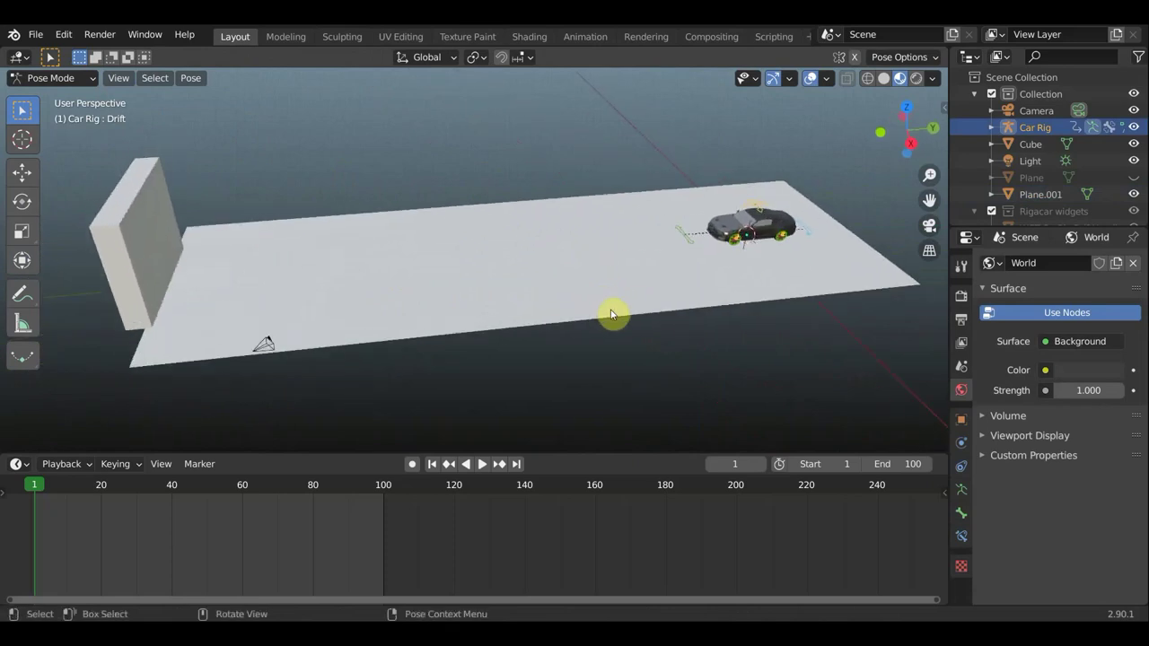
{"action": "key", "text": "i"}
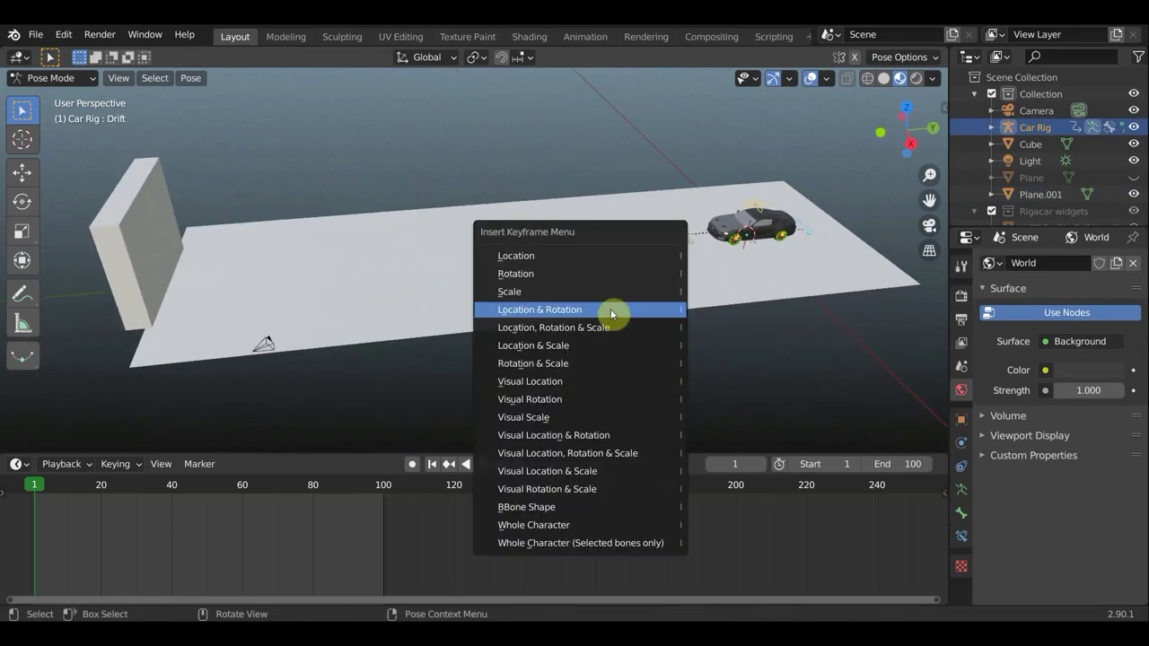
{"action": "left_click", "coordinate": [610, 309]}
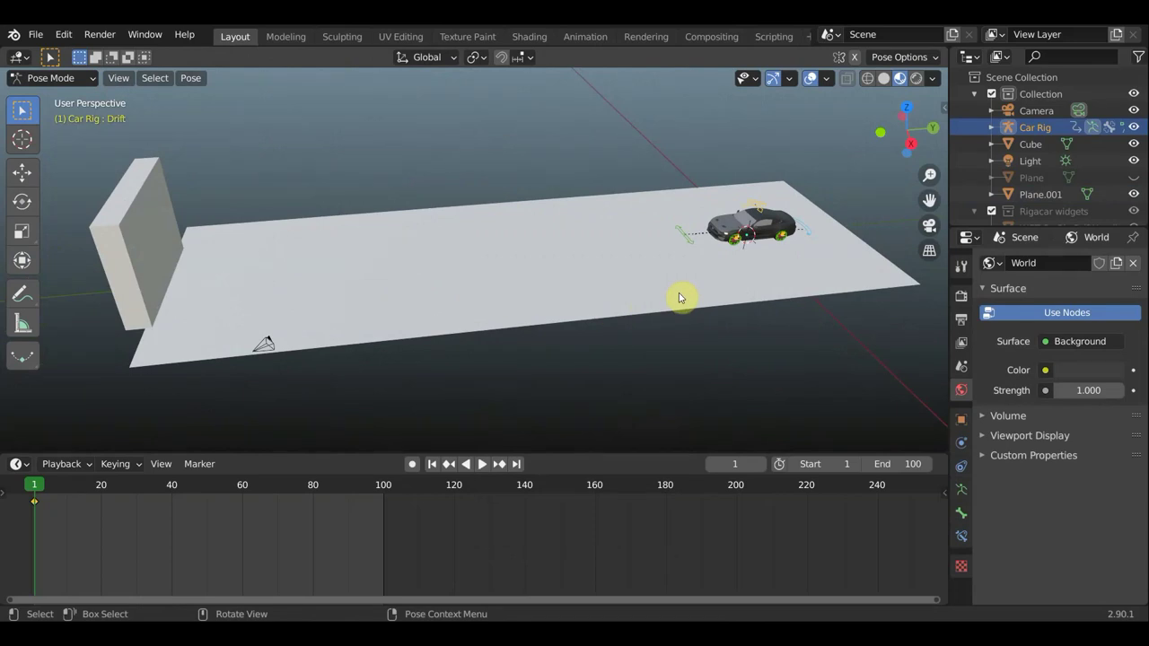
{"action": "key", "text": "KP_3"}
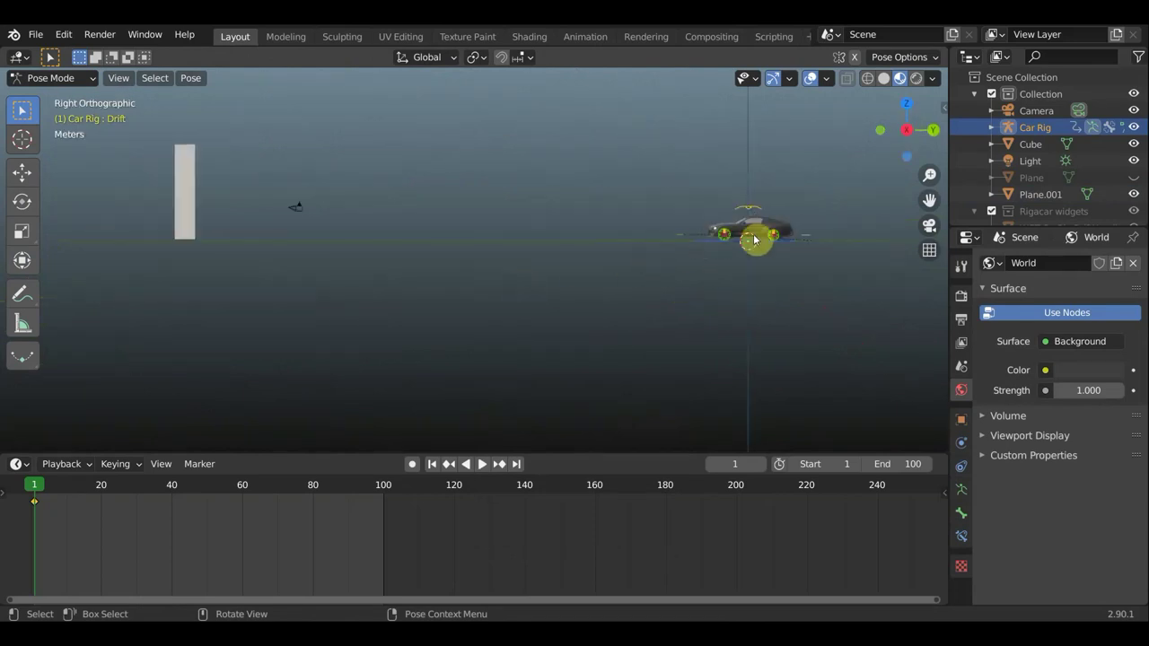
At frame 40, move the Car Rig 26.012 m along -Y and key Location & Rotation.
{"action": "left_click", "coordinate": [23, 261]}
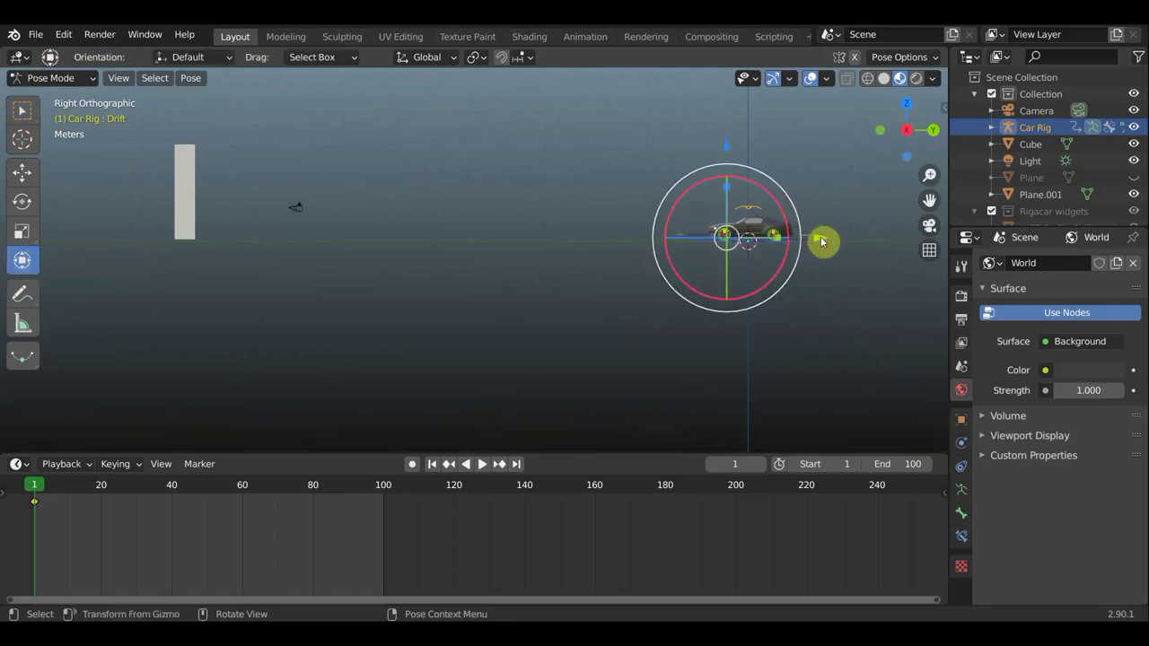
{"action": "left_click_drag", "start_coordinate": [822, 240], "coordinate": [638, 256]}
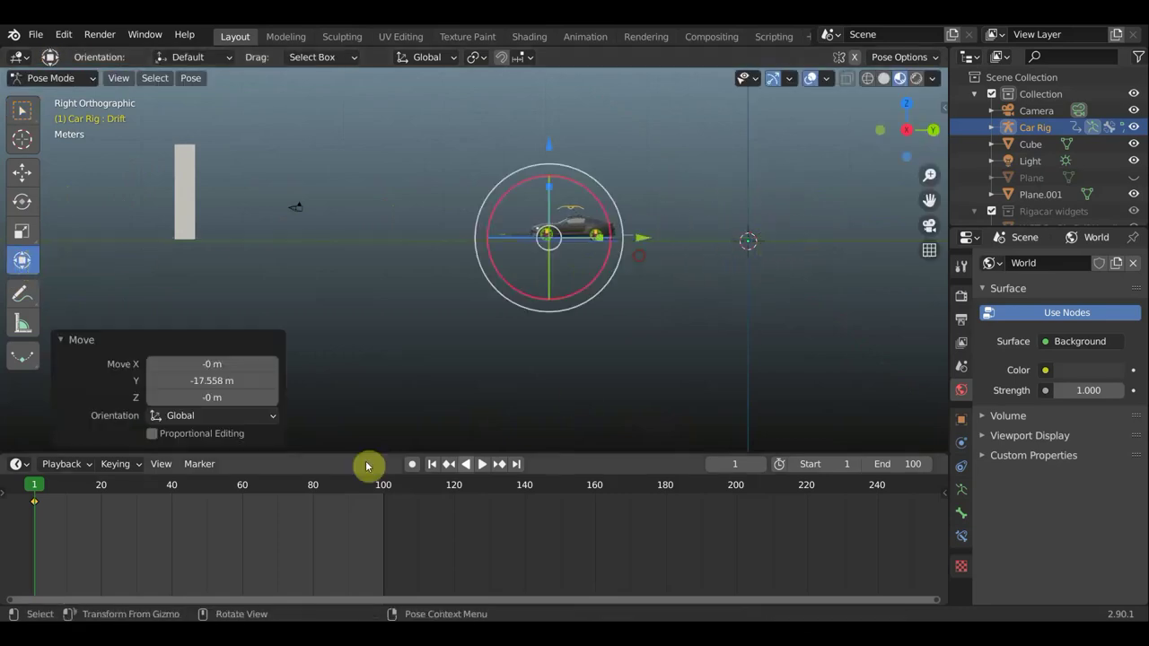
{"action": "key", "text": "space"}
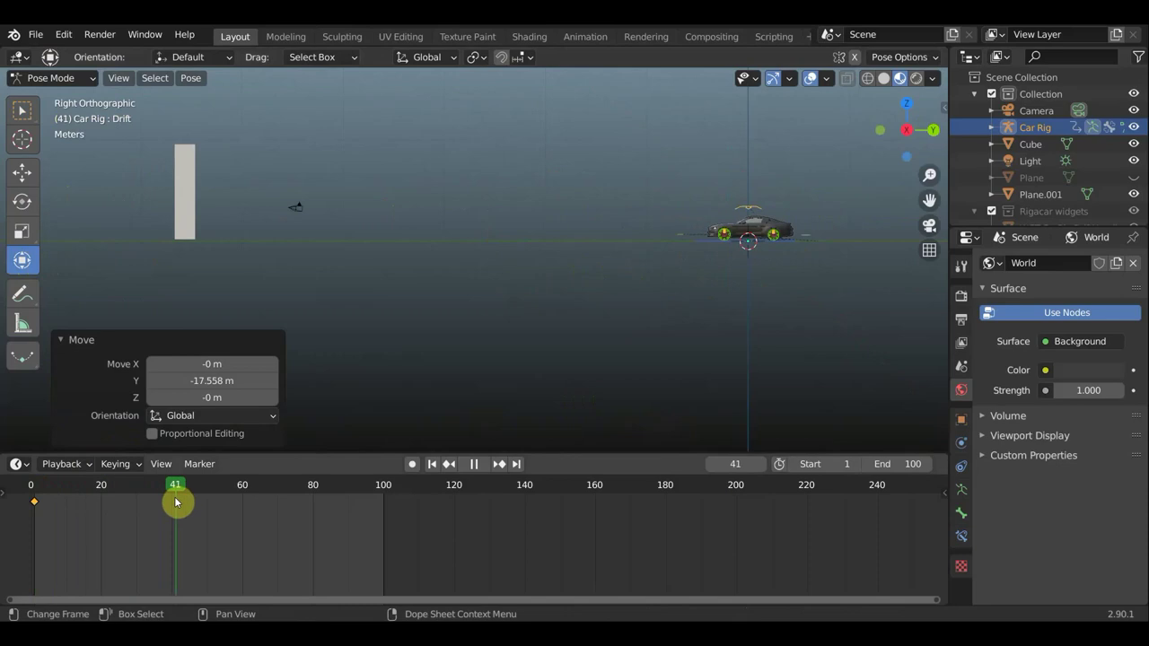
{"action": "left_click_drag", "start_coordinate": [173, 503], "coordinate": [172, 497]}
{"action": "key", "text": "space"}
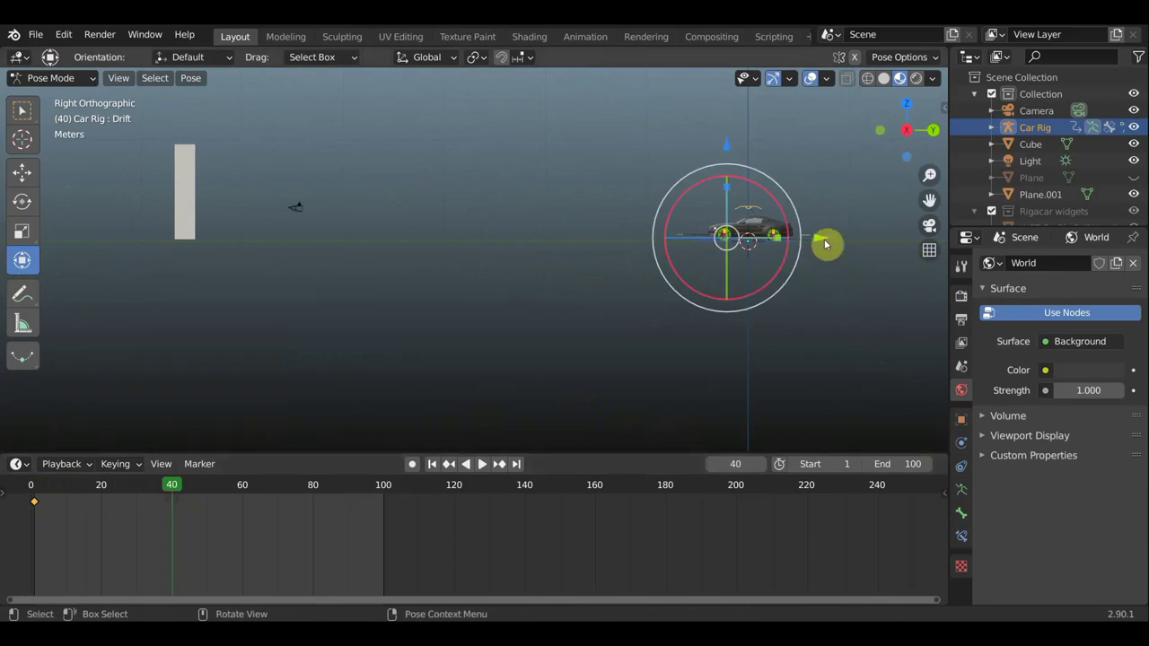
{"action": "left_click_drag", "start_coordinate": [824, 239], "coordinate": [548, 272]}
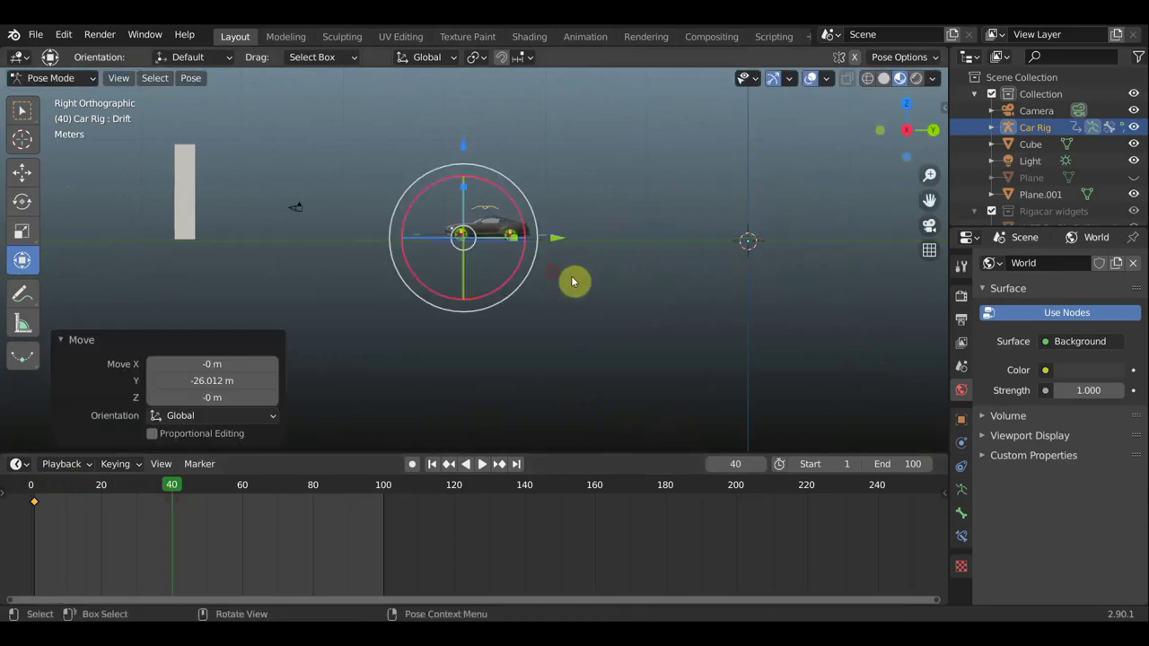
{"action": "key", "text": "i"}
{"action": "left_click", "coordinate": [636, 294]}
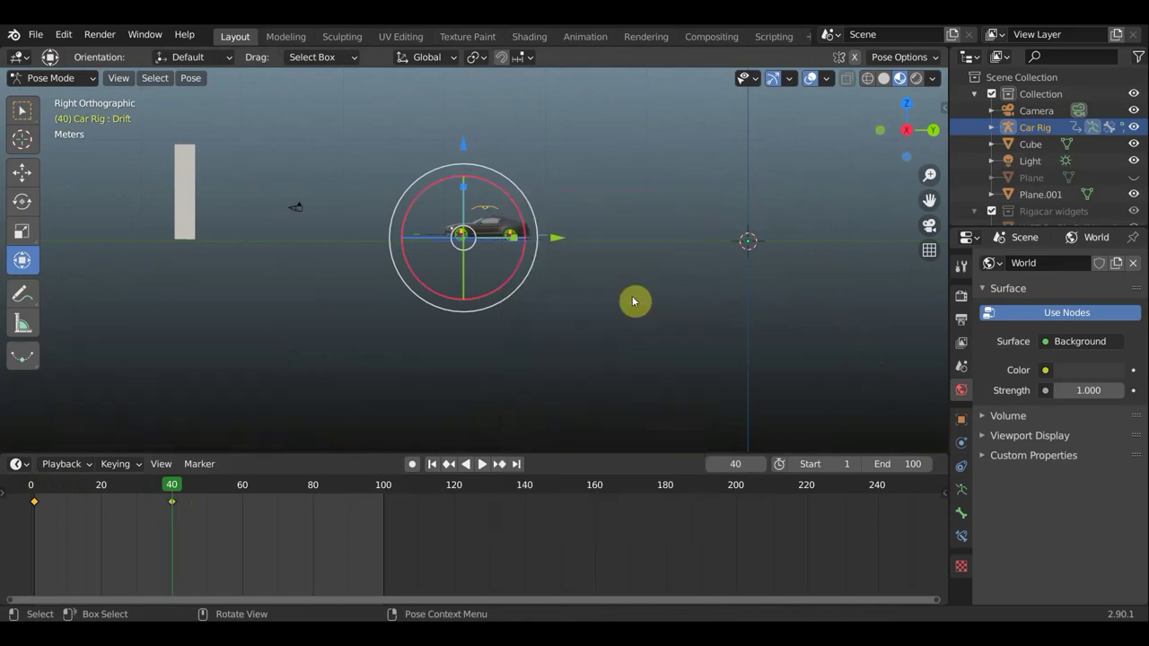
Go to frame 47 and, from the top view, move the steering control along X.
{"action": "mouse_move", "coordinate": [173, 484]}
{"action": "left_mouse_down"}
{"action": "mouse_move", "coordinate": [248, 493]}
{"action": "mouse_move", "coordinate": [197, 492]}
{"action": "left_mouse_up"}
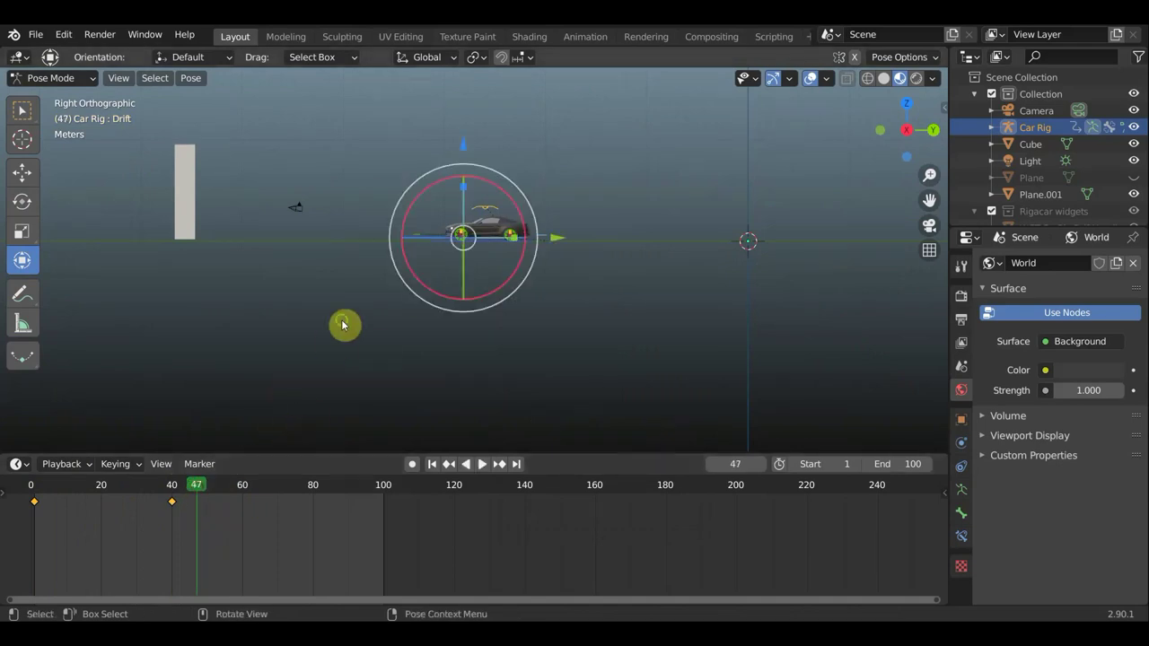
{"action": "mouse_move", "coordinate": [343, 323]}
{"action": "middle_mouse_down"}
{"action": "mouse_move", "coordinate": [323, 82]}
{"action": "mouse_move", "coordinate": [357, 85]}
{"action": "middle_mouse_up"}
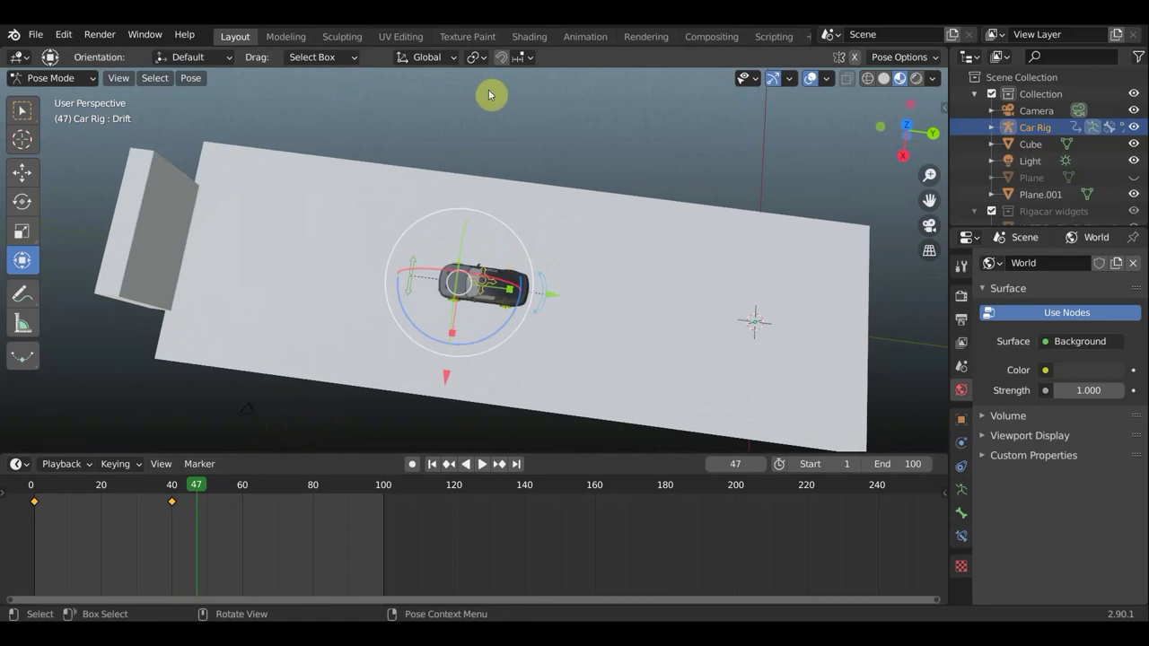
{"action": "key", "text": "KP_7"}
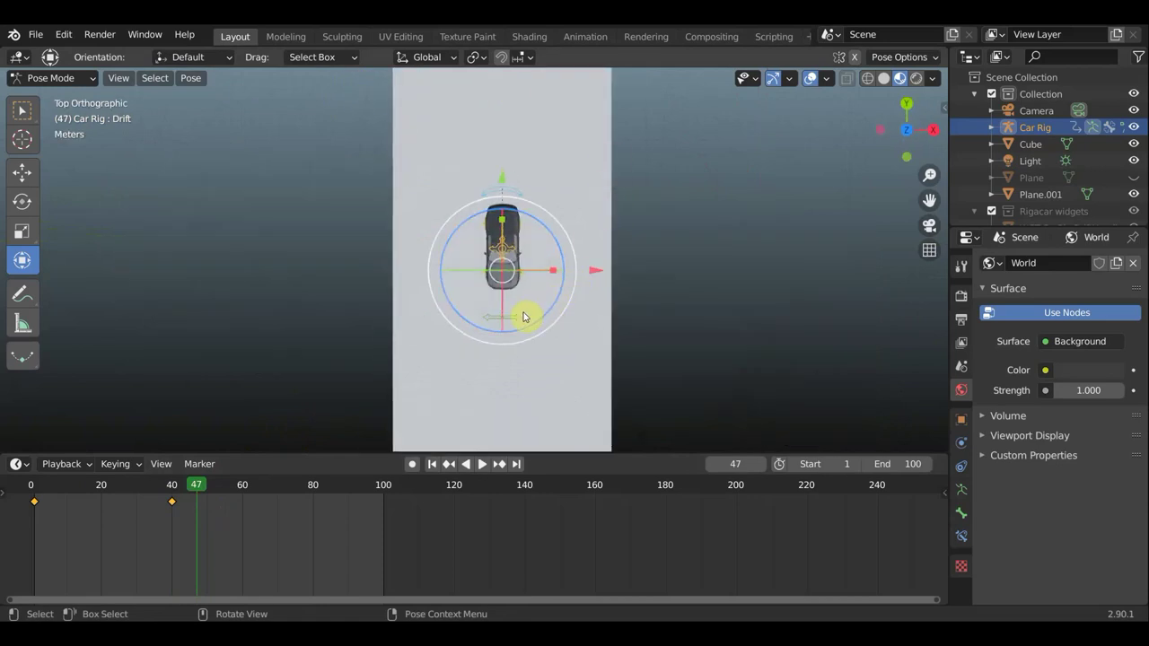
{"action": "scroll", "coordinate": [529, 323], "scroll_direction": "up", "scroll_amount": 3}
{"action": "left_click", "coordinate": [547, 364]}
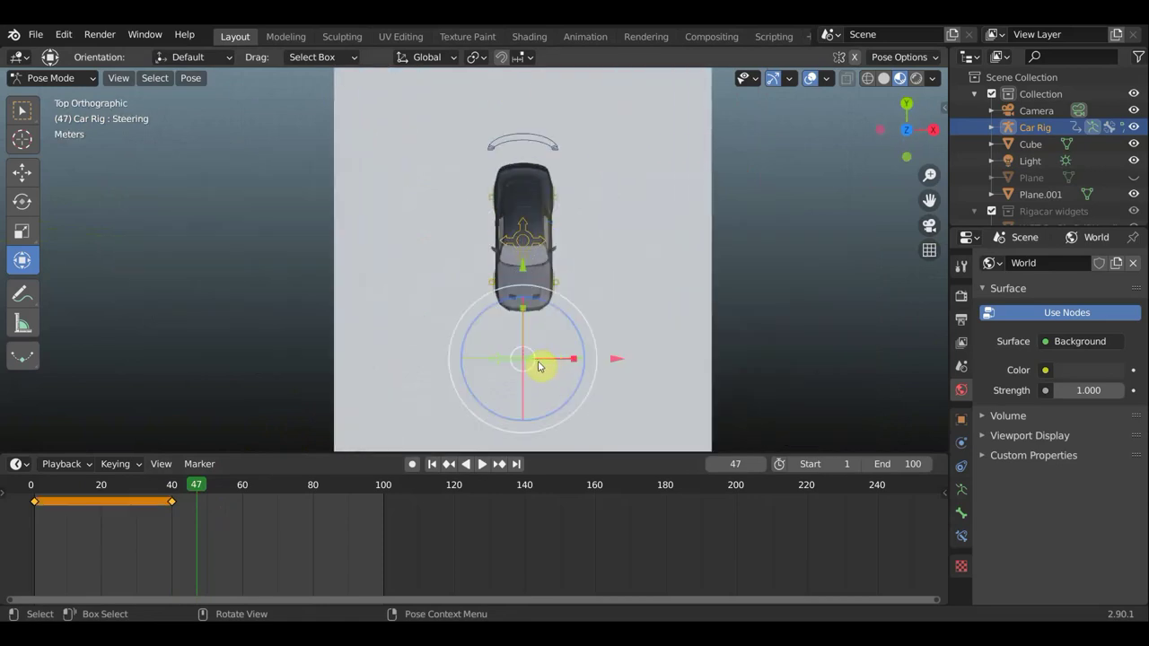
{"action": "key", "text": "g"}
{"action": "key", "text": "x"}
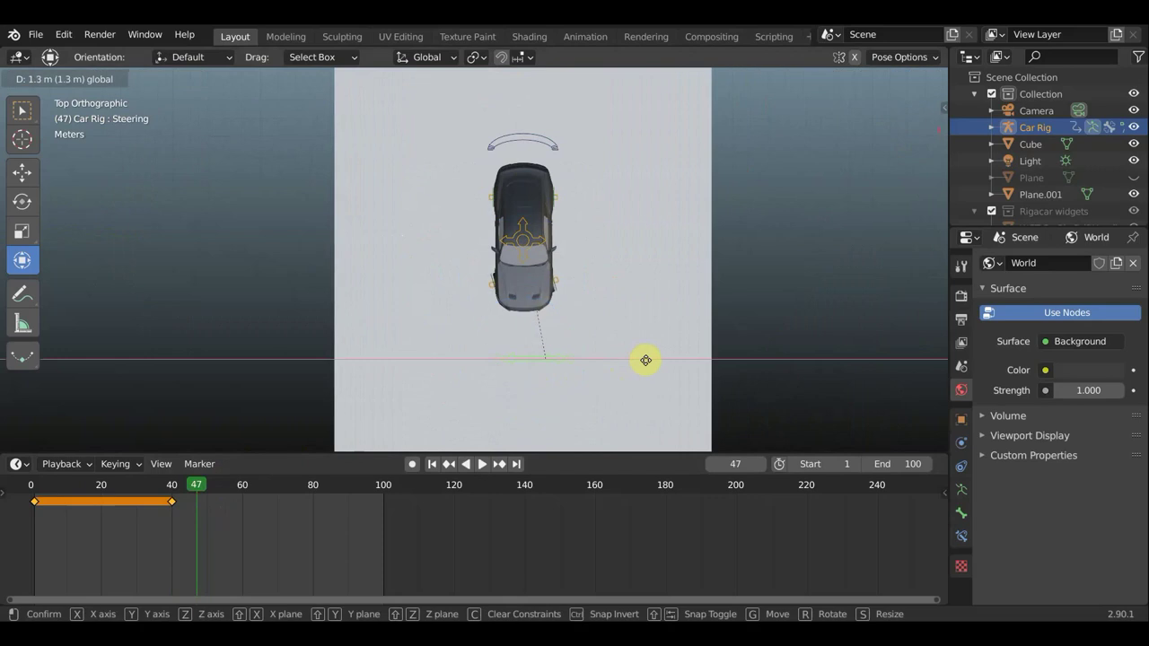
{"action": "left_click", "coordinate": [656, 360]}
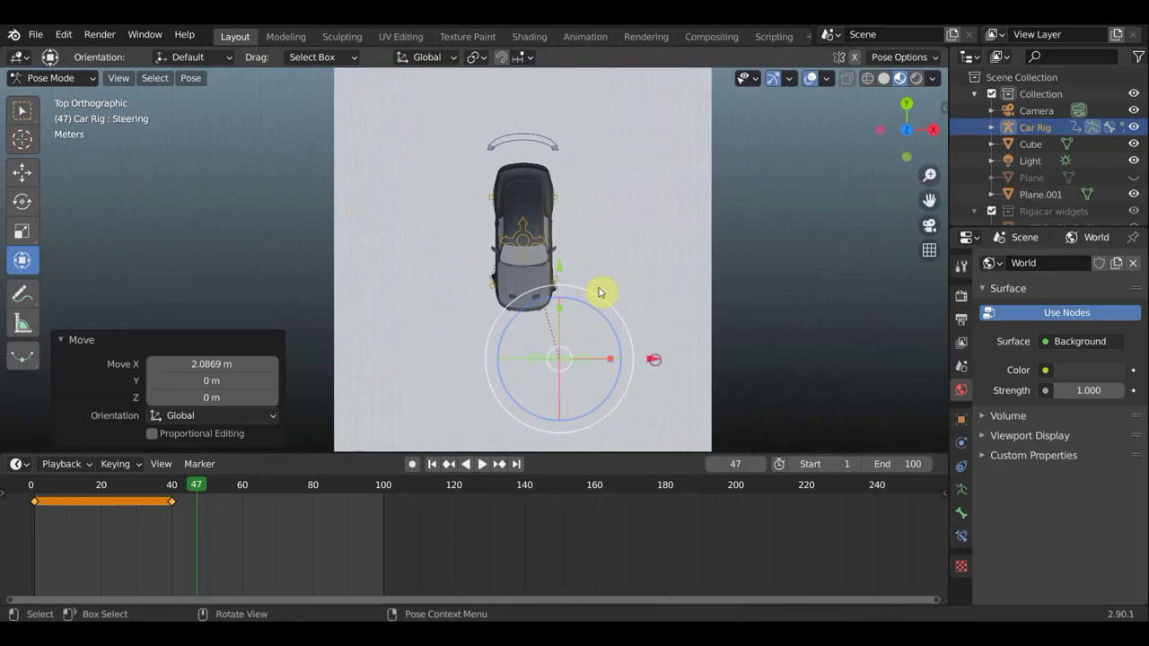
Turn the car -51.8°, shift it 0.958 m along Y, and key Location & Rotation.
{"action": "left_click", "coordinate": [518, 225]}
{"action": "key", "text": "r"}
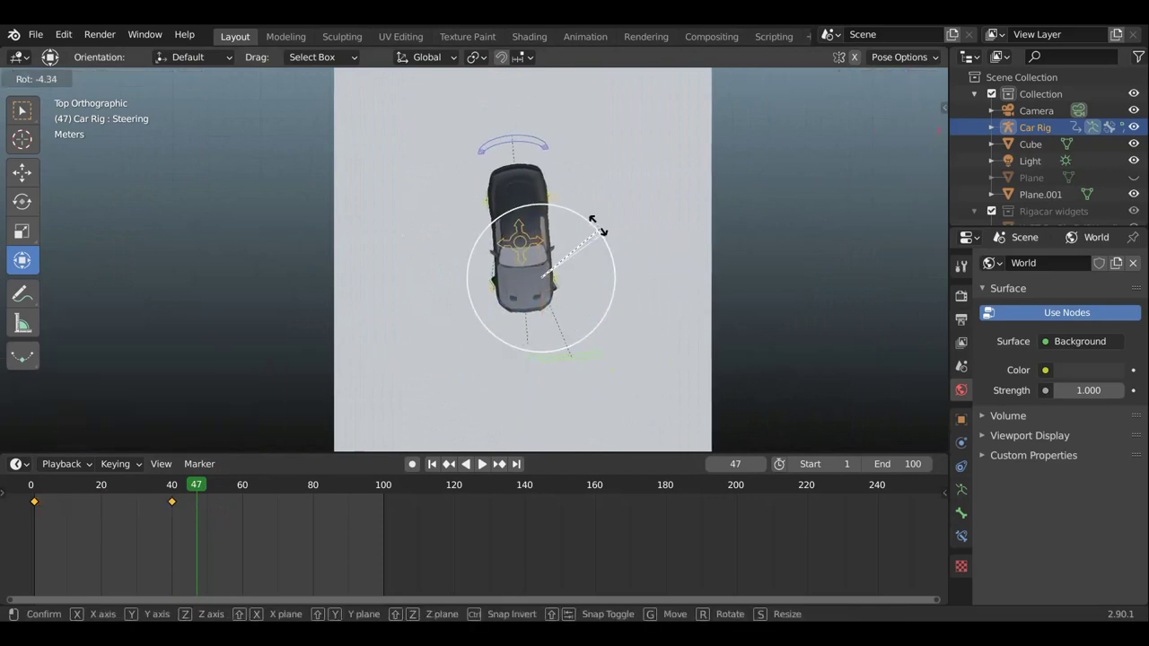
{"action": "left_click", "coordinate": [541, 187]}
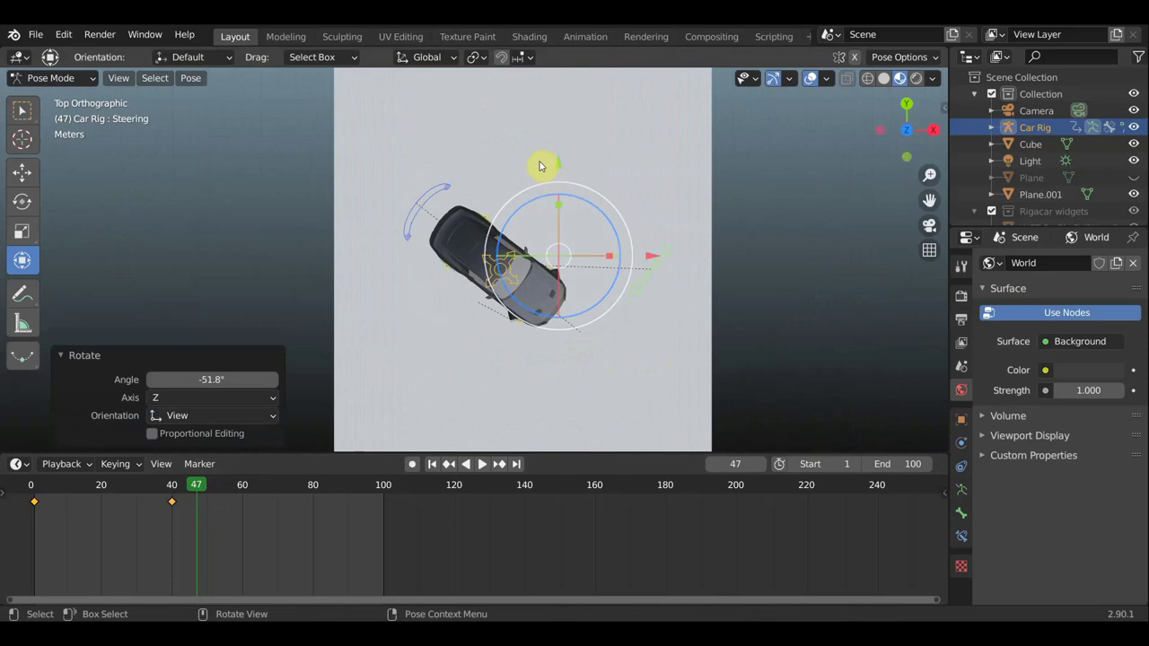
{"action": "left_click_drag", "start_coordinate": [653, 259], "coordinate": [721, 290]}
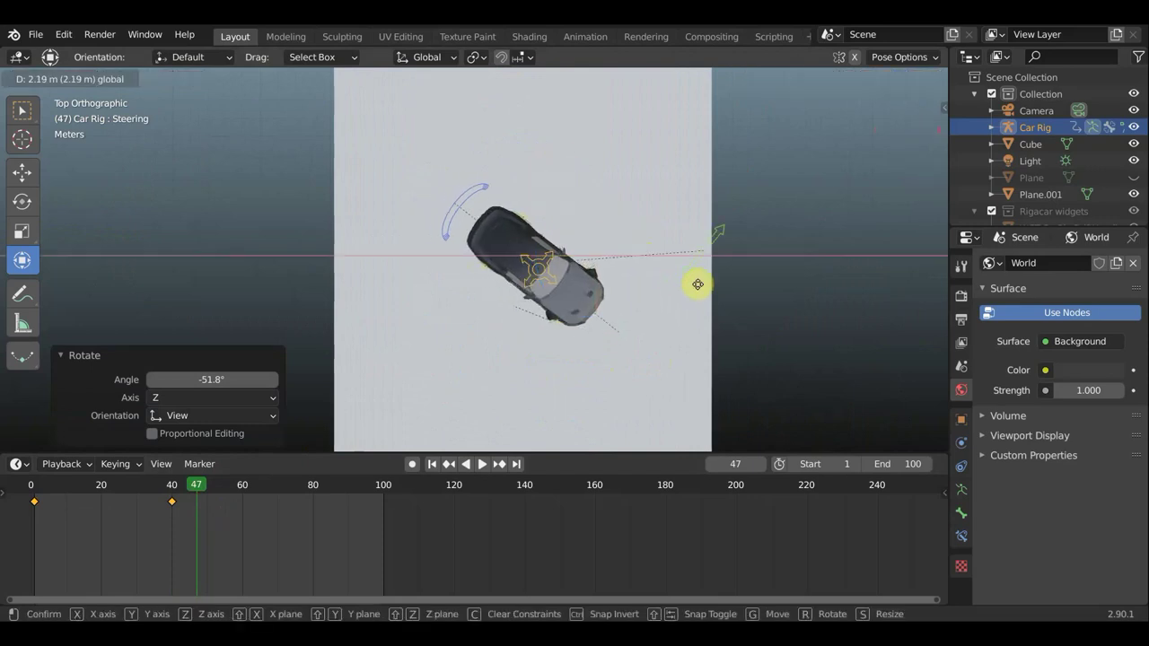
{"action": "key", "text": "g"}
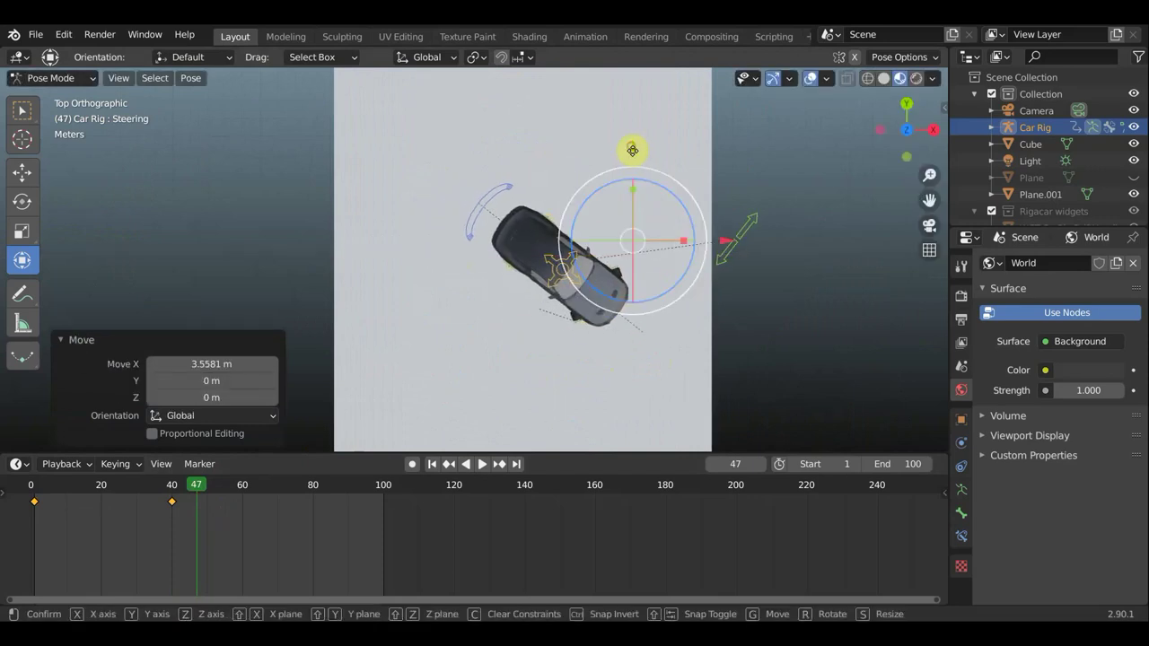
{"action": "left_click", "coordinate": [633, 166]}
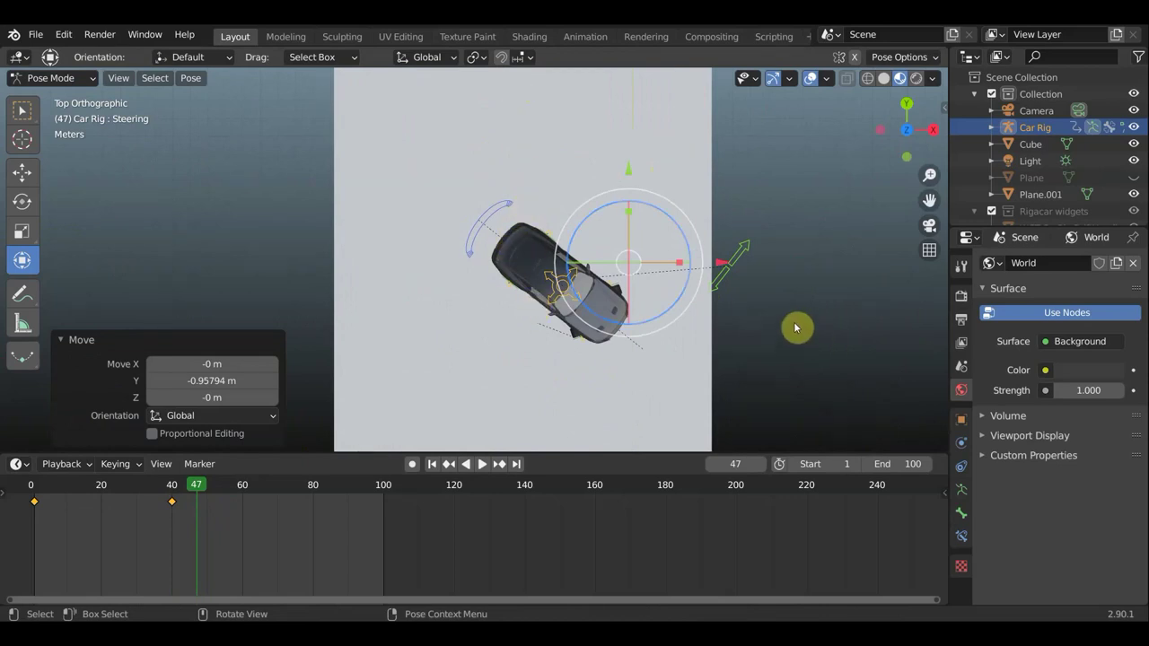
{"action": "key", "text": "i"}
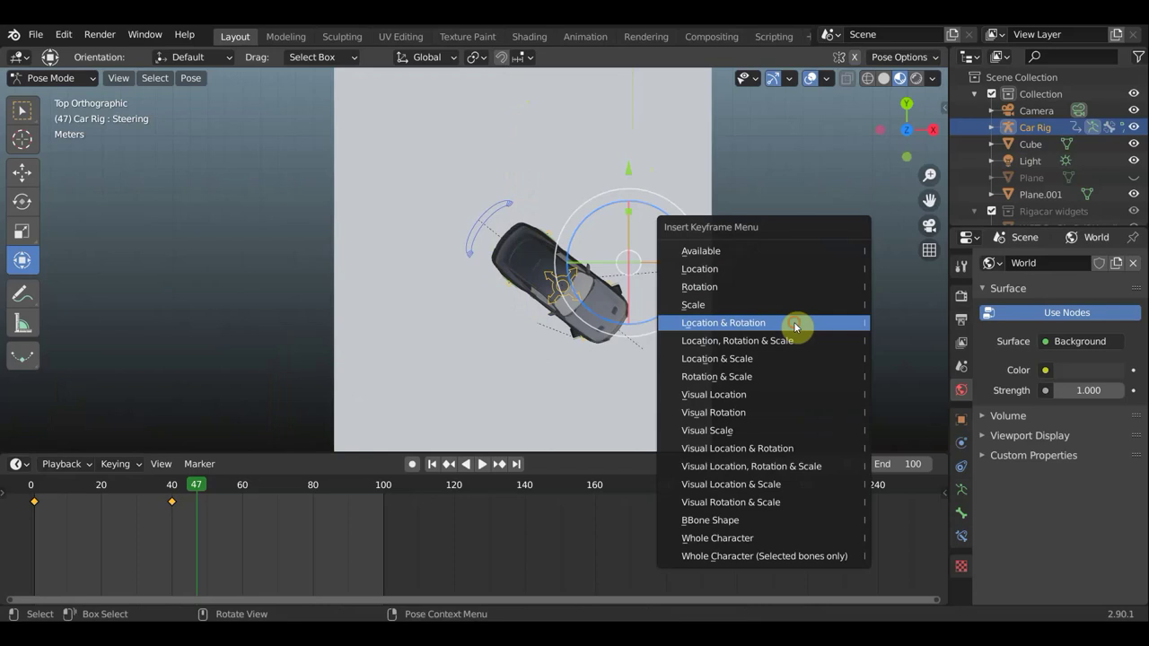
{"action": "left_click", "coordinate": [794, 321]}
{"action": "scroll", "coordinate": [656, 329], "scroll_direction": "down", "scroll_amount": 3}
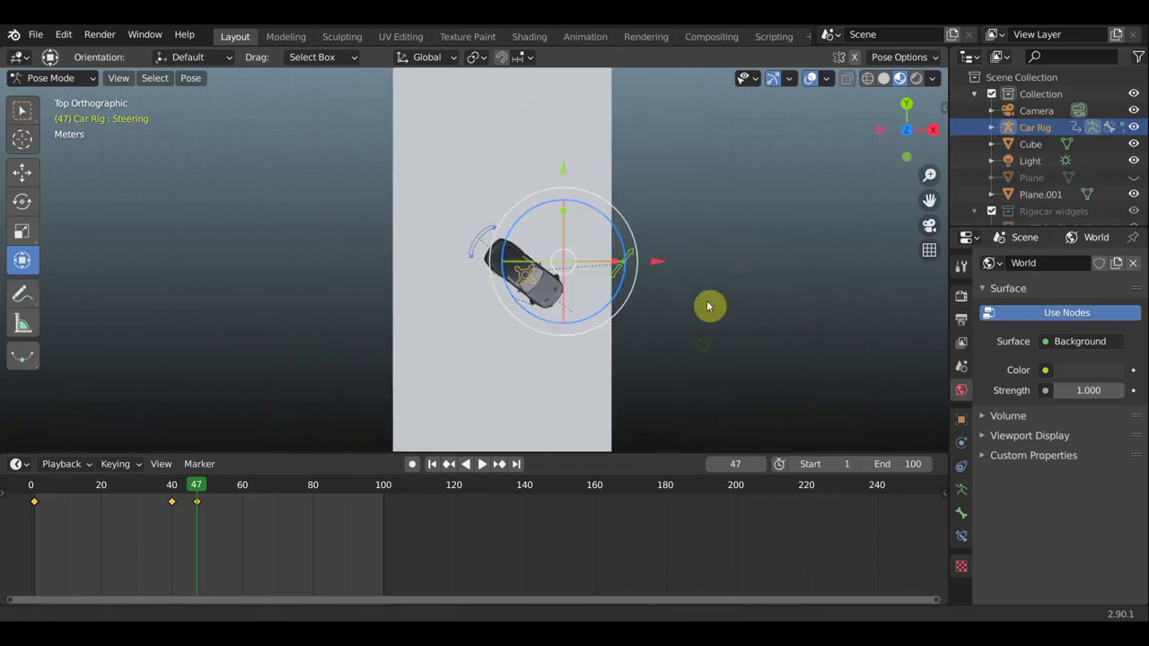
{"action": "mouse_move", "coordinate": [706, 300]}
{"action": "middle_mouse_down", "text": "shift"}
{"action": "mouse_move", "coordinate": [718, 222]}
{"action": "mouse_move", "coordinate": [689, 241]}
{"action": "middle_mouse_up", "text": "shift"}
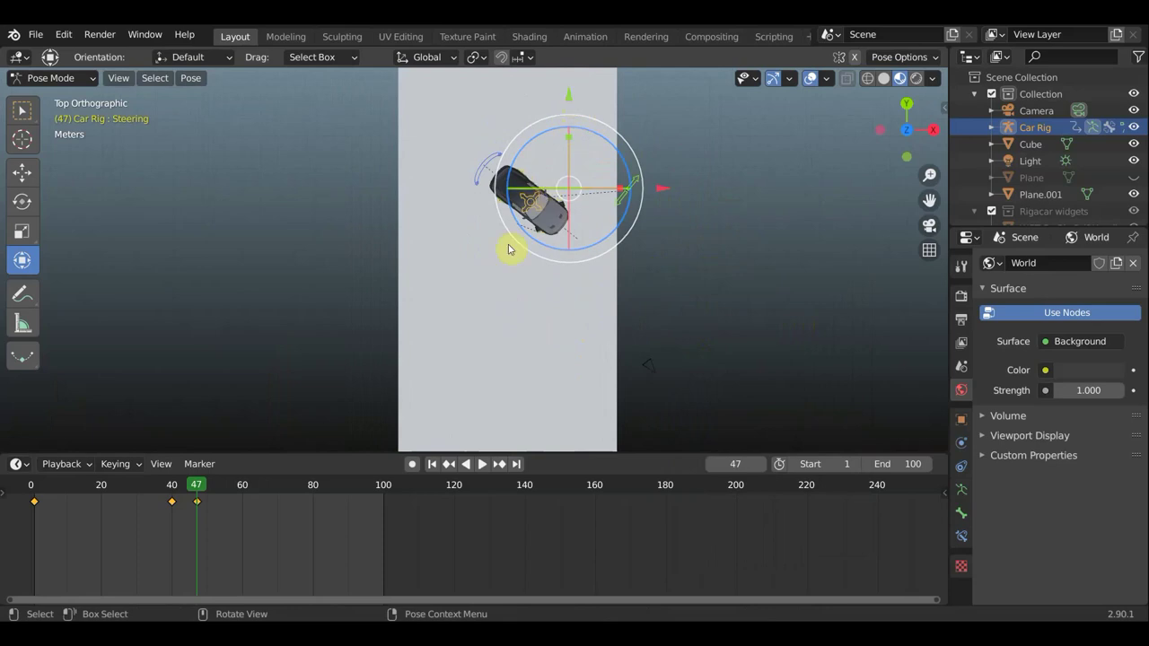
At frame 53, slide the car toward the wall, turn it a further -58°, and keyframe it.
{"action": "left_click_drag", "start_coordinate": [202, 488], "coordinate": [220, 492]}
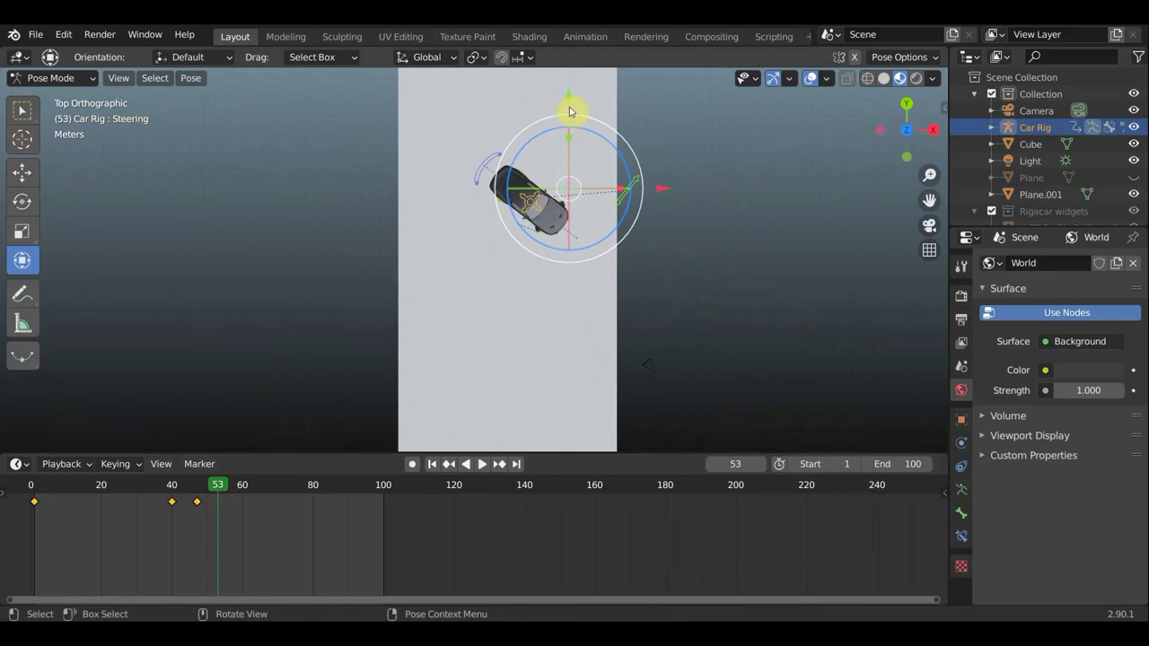
{"action": "left_click_drag", "start_coordinate": [568, 102], "coordinate": [559, 175]}
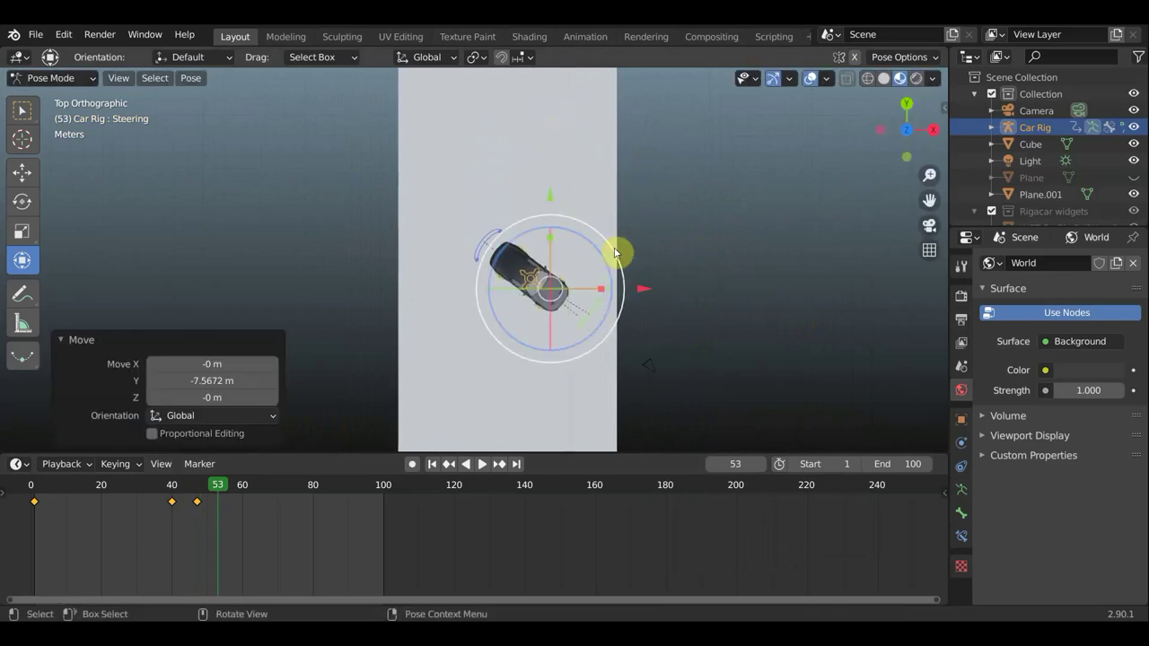
{"action": "left_click_drag", "start_coordinate": [620, 241], "coordinate": [546, 135]}
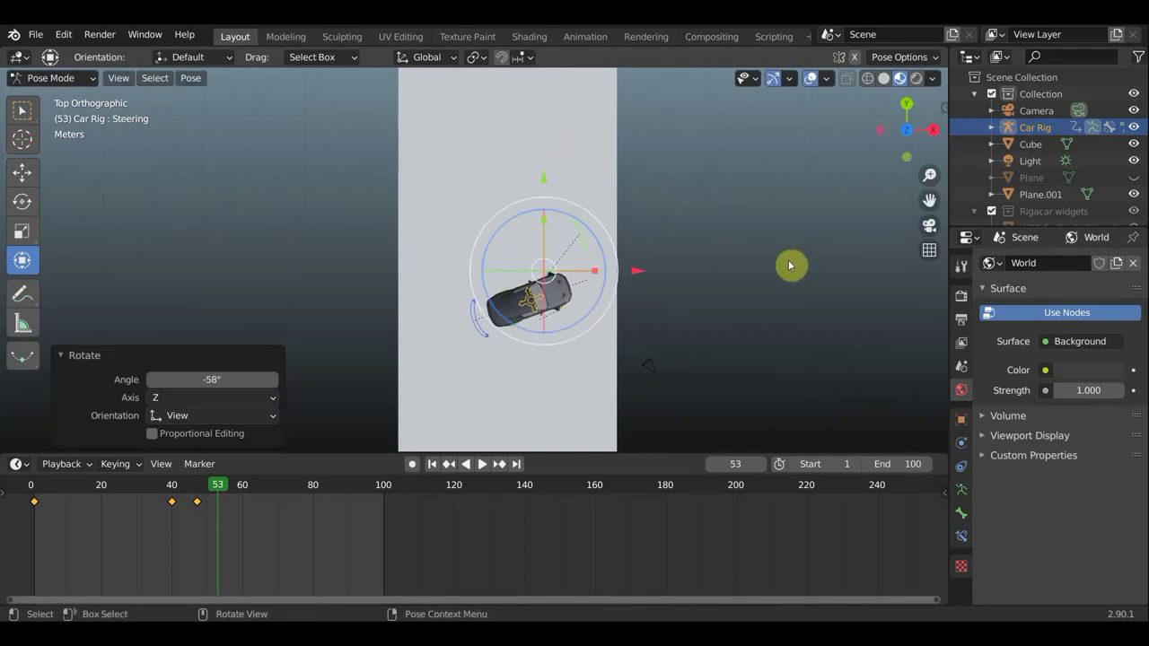
{"action": "key", "text": "i"}
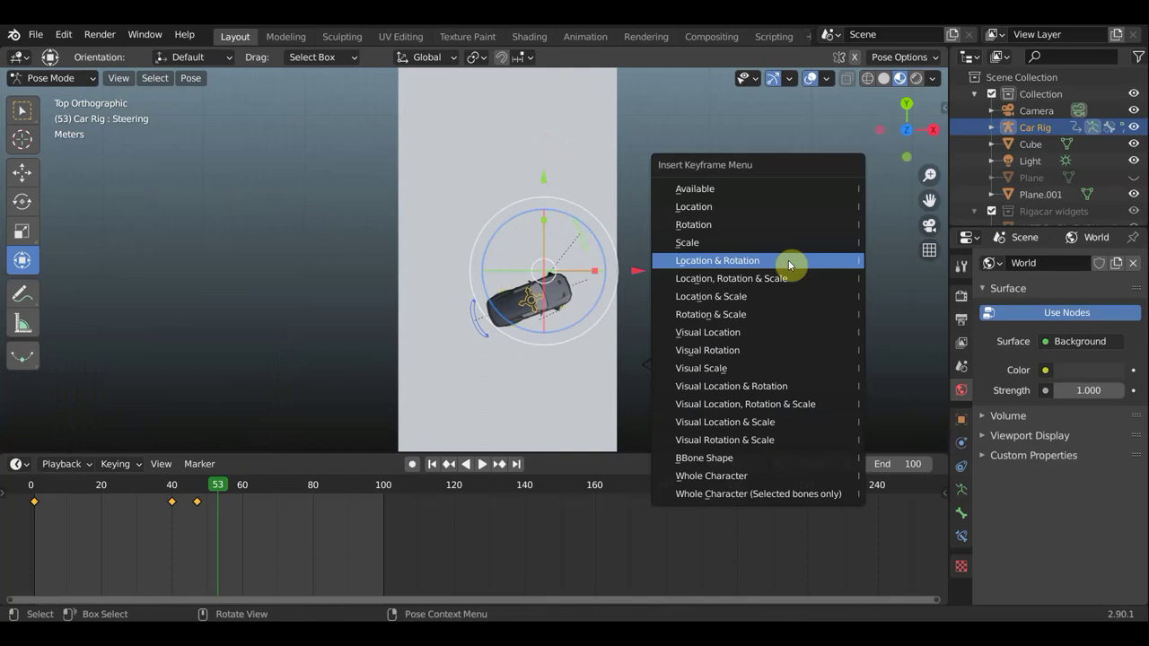
{"action": "left_click", "coordinate": [788, 259]}
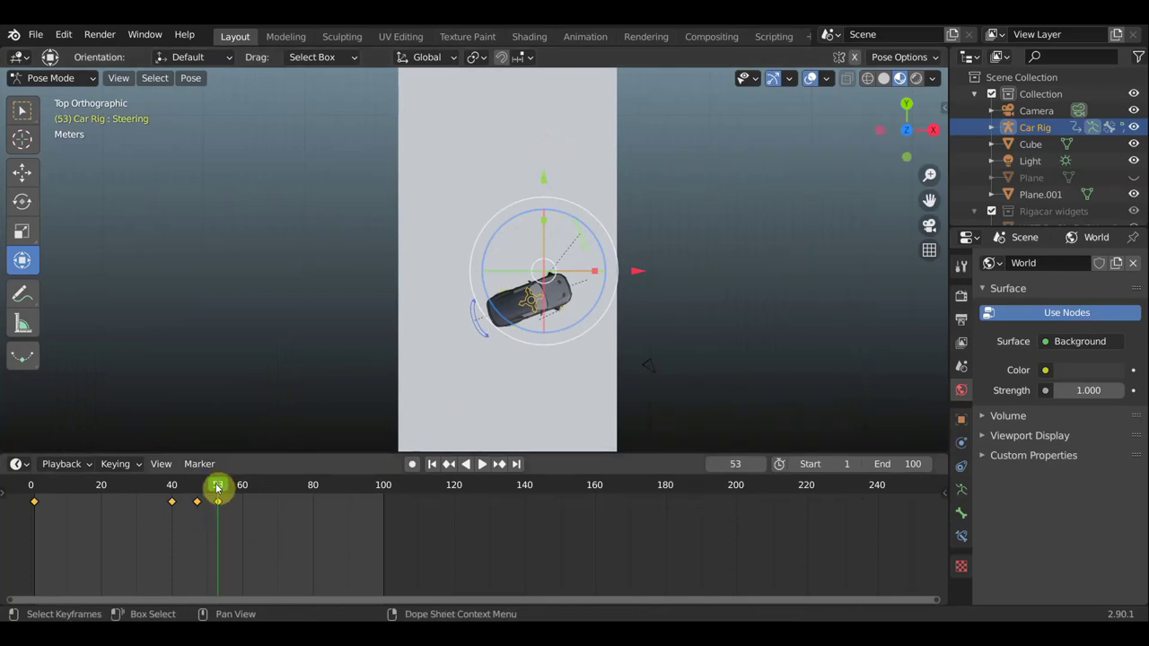
{"action": "mouse_move", "coordinate": [218, 487]}
{"action": "left_mouse_down"}
{"action": "mouse_move", "coordinate": [142, 493]}
{"action": "mouse_move", "coordinate": [290, 526]}
{"action": "mouse_move", "coordinate": [258, 530]}
{"action": "left_mouse_up"}
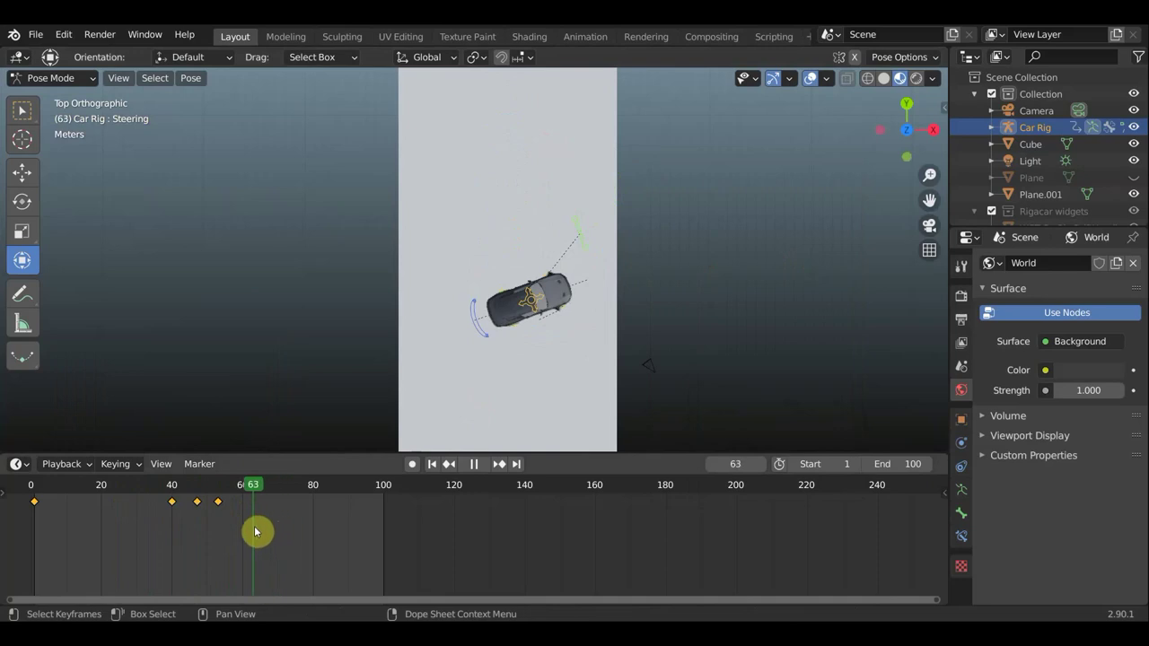
Shift the car -0.93668 m along Y against the wall and key Location & Rotation.
{"action": "scroll", "coordinate": [565, 243], "scroll_direction": "down", "scroll_amount": 2}
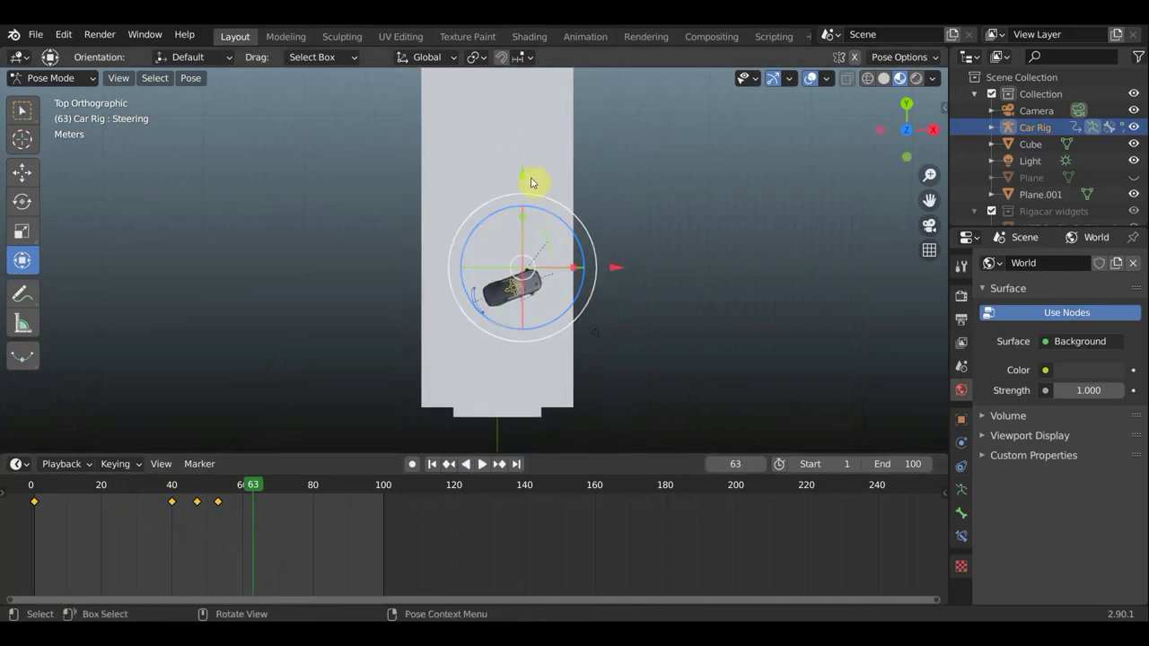
{"action": "left_click_drag", "start_coordinate": [525, 181], "coordinate": [526, 243]}
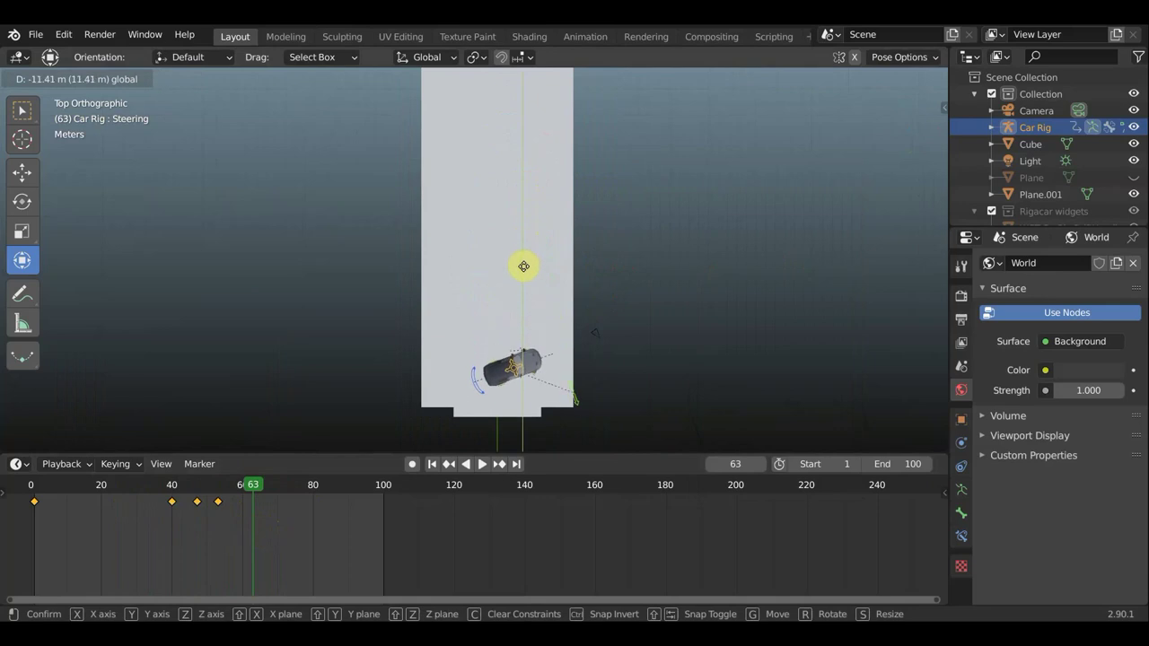
{"action": "left_click_drag", "start_coordinate": [526, 242], "coordinate": [523, 269]}
{"action": "mouse_move", "coordinate": [689, 282]}
{"action": "middle_mouse_down"}
{"action": "mouse_move", "coordinate": [513, 179]}
{"action": "mouse_move", "coordinate": [600, 144]}
{"action": "mouse_move", "coordinate": [580, 198]}
{"action": "middle_mouse_up"}
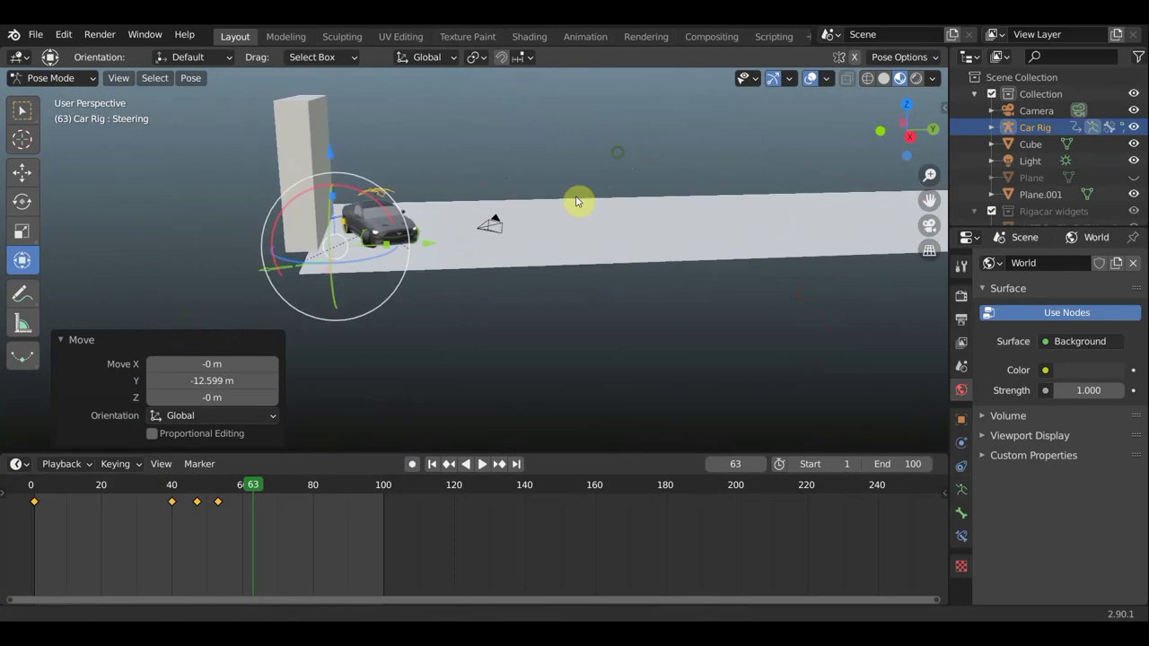
{"action": "middle_click_drag", "start_coordinate": [426, 261], "coordinate": [388, 255]}
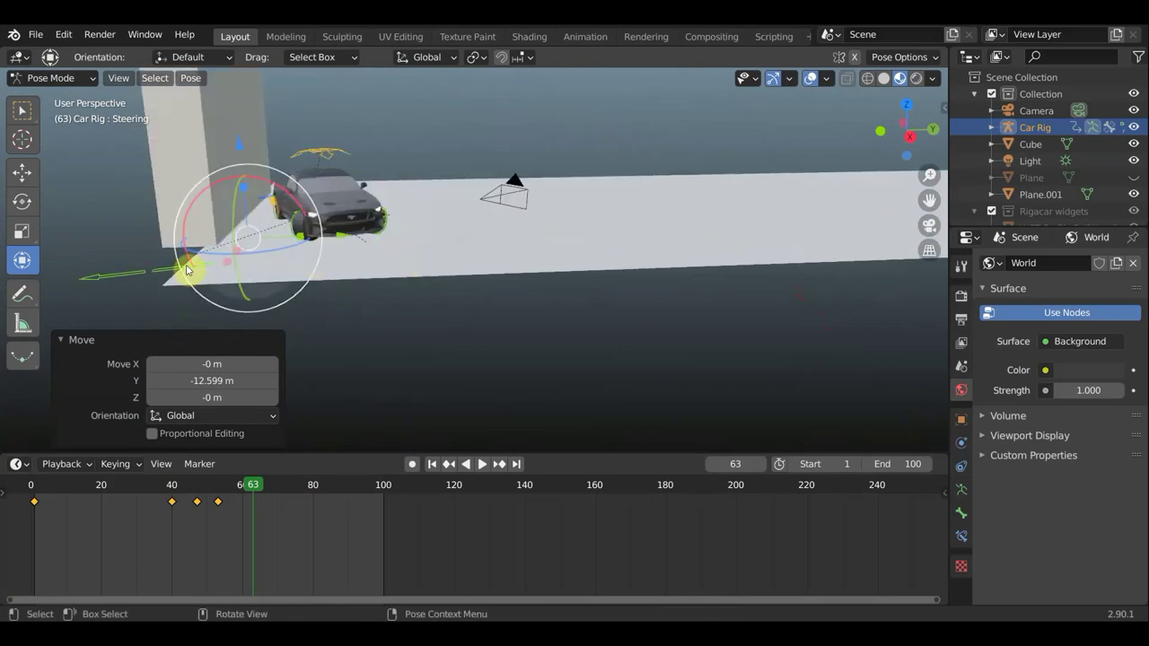
{"action": "key", "text": "ctrl+z"}
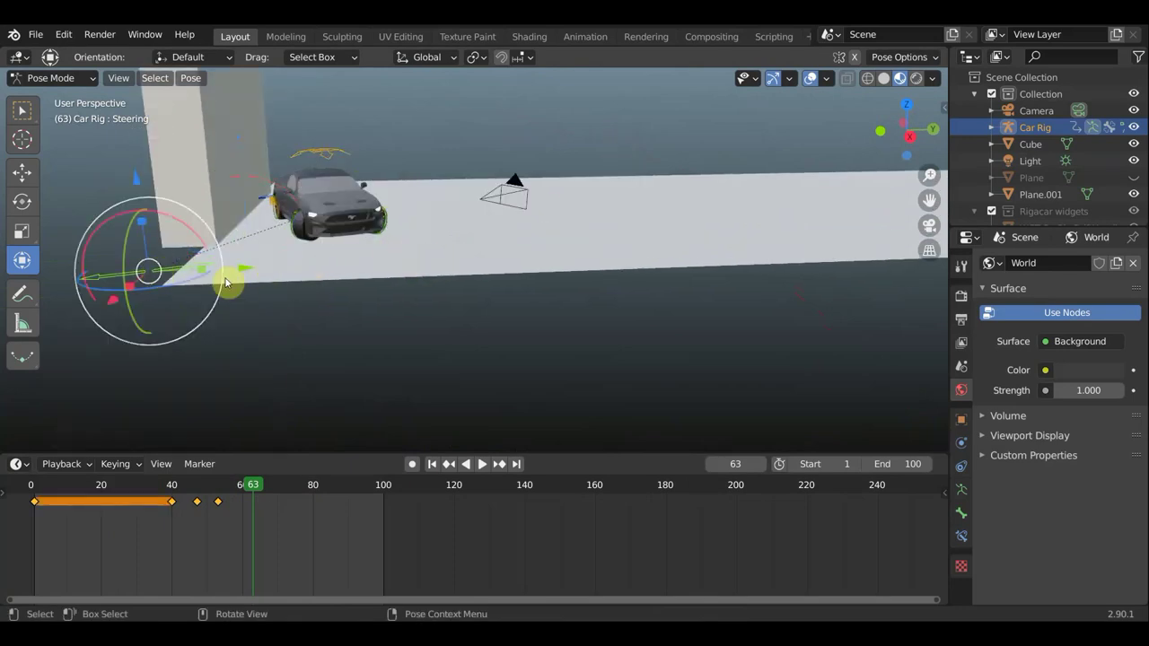
{"action": "key", "text": "g"}
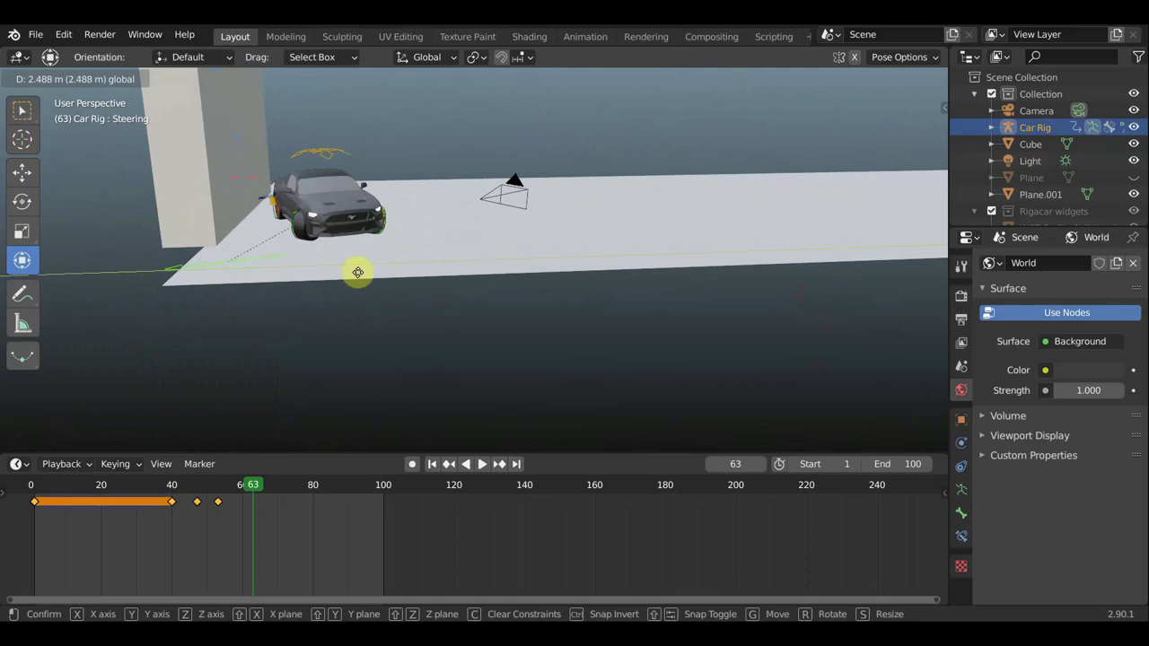
{"action": "left_click", "coordinate": [684, 221]}
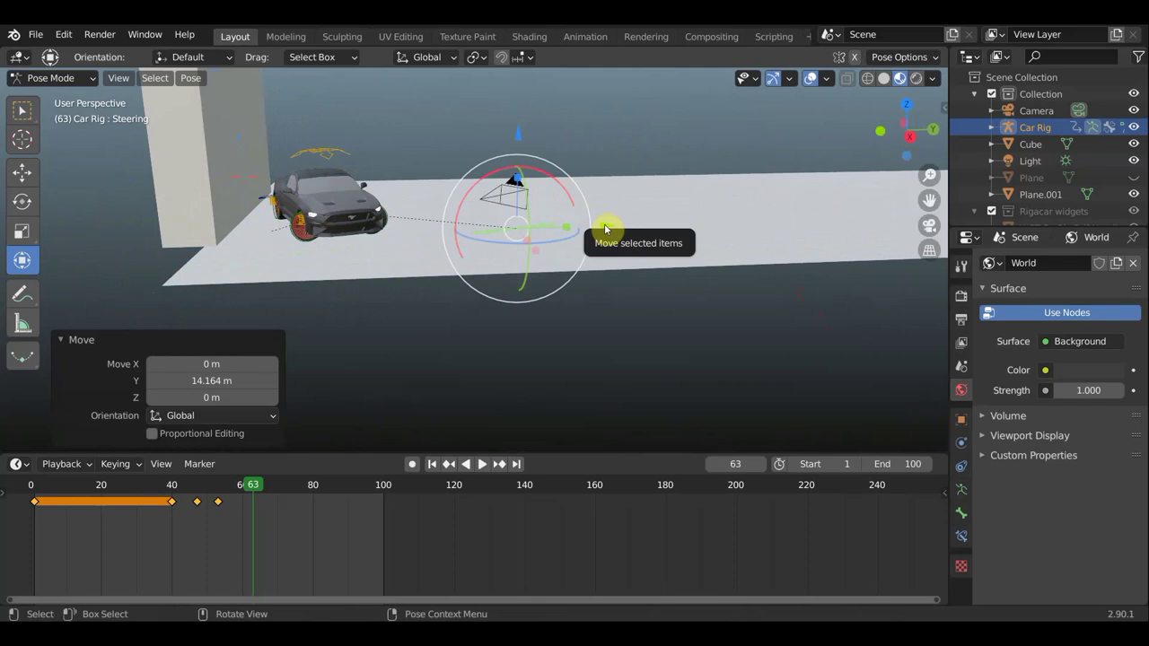
{"action": "key", "text": "ctrl+z"}
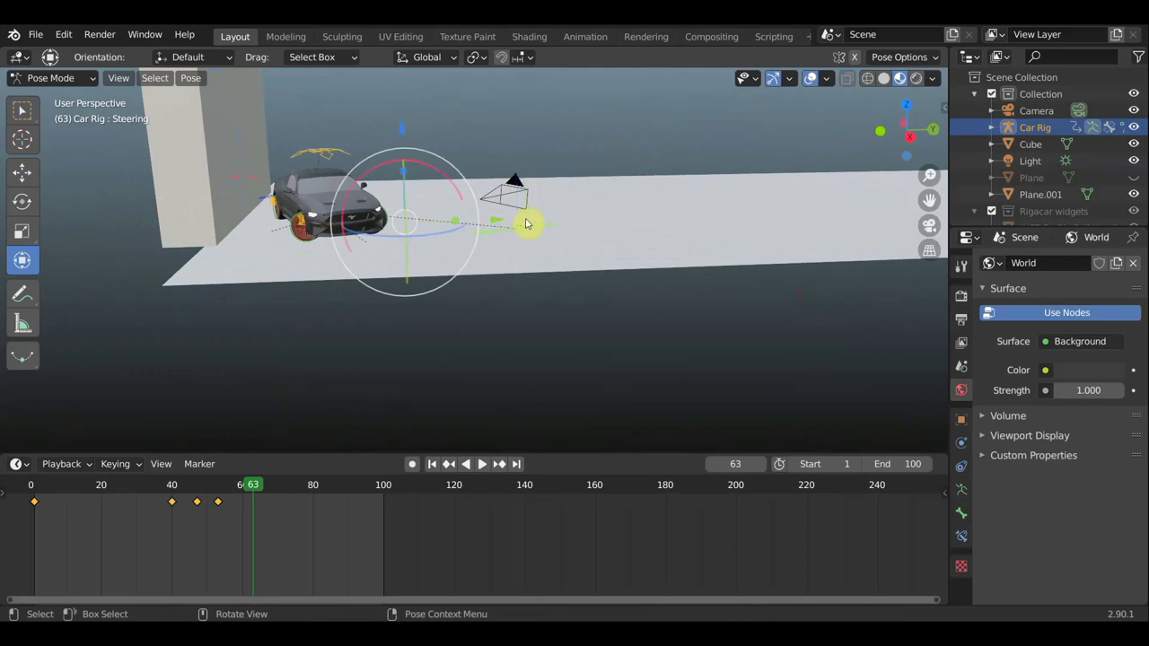
{"action": "mouse_move", "coordinate": [501, 225]}
{"action": "left_mouse_down"}
{"action": "mouse_move", "coordinate": [466, 224]}
{"action": "mouse_move", "coordinate": [470, 233]}
{"action": "left_mouse_up"}
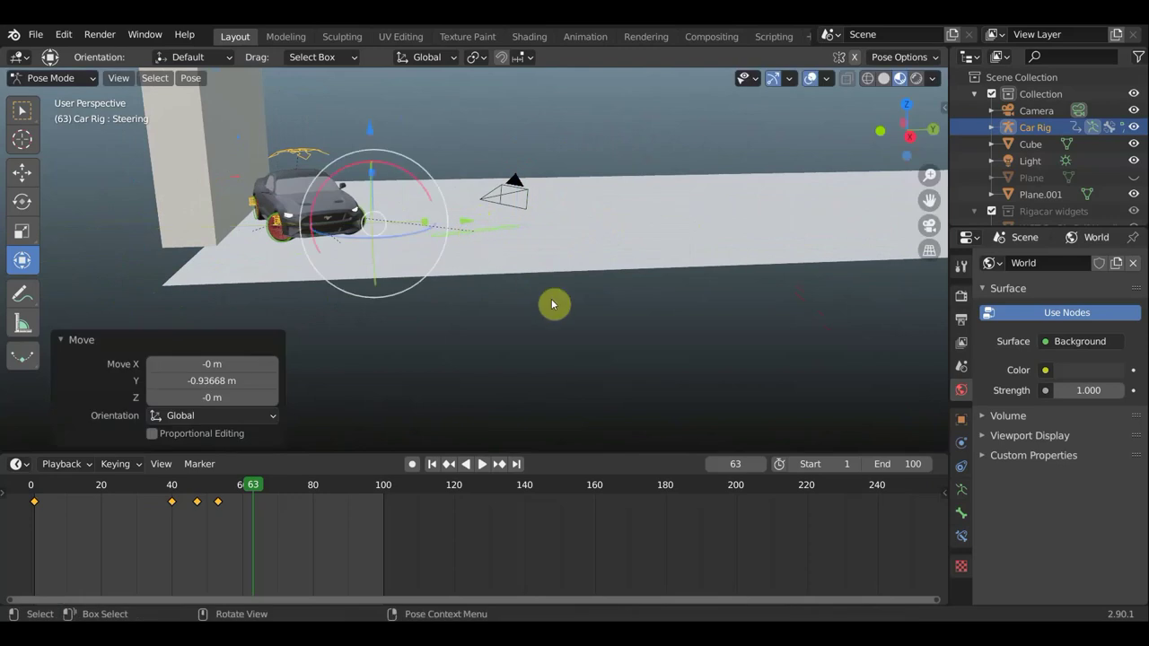
{"action": "key", "text": "i"}
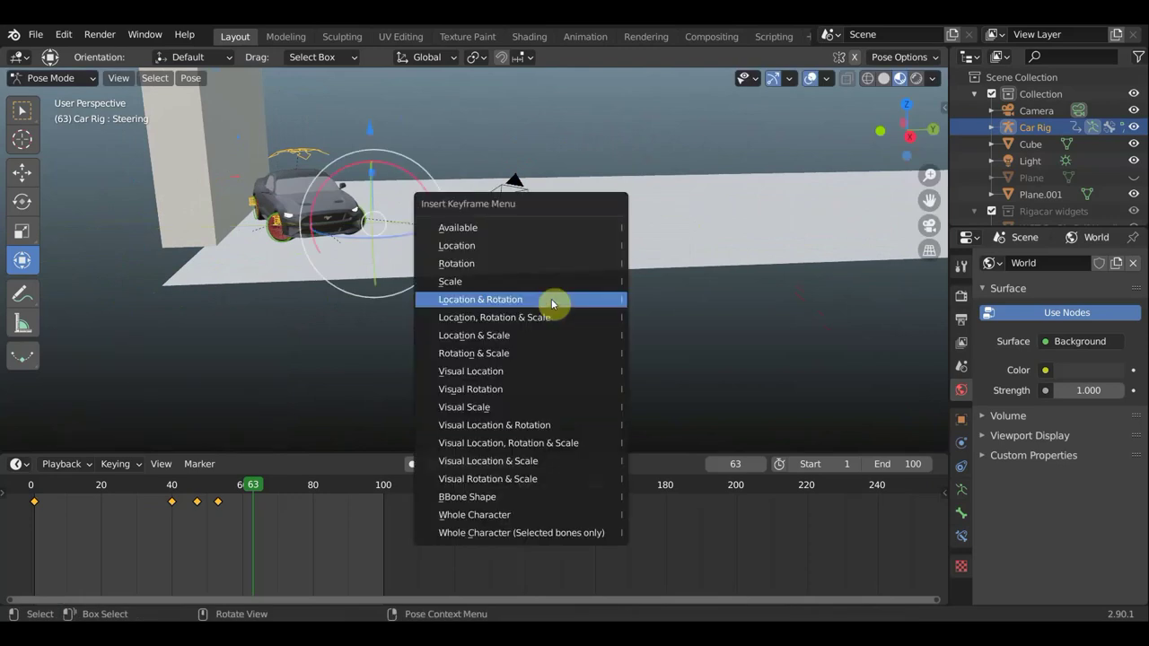
{"action": "left_click", "coordinate": [552, 304]}
{"action": "middle_click_drag", "start_coordinate": [520, 303], "coordinate": [555, 388]}
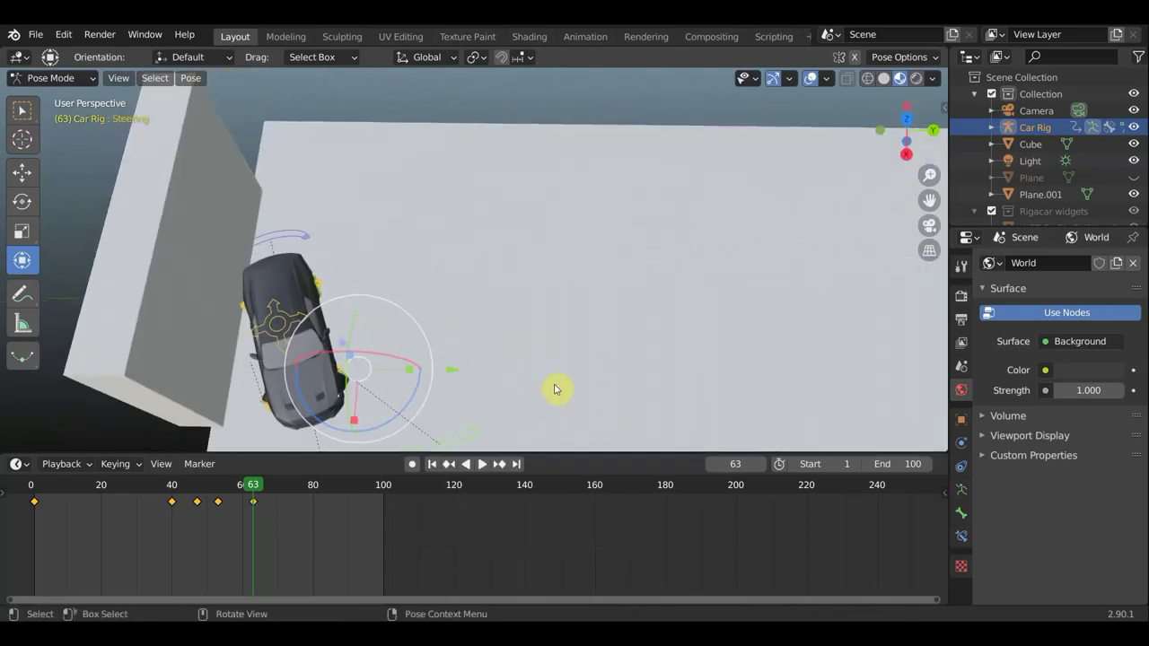
From top view with the car centred, play the animation and stop at frame 65.
{"action": "key", "text": "KP_7"}
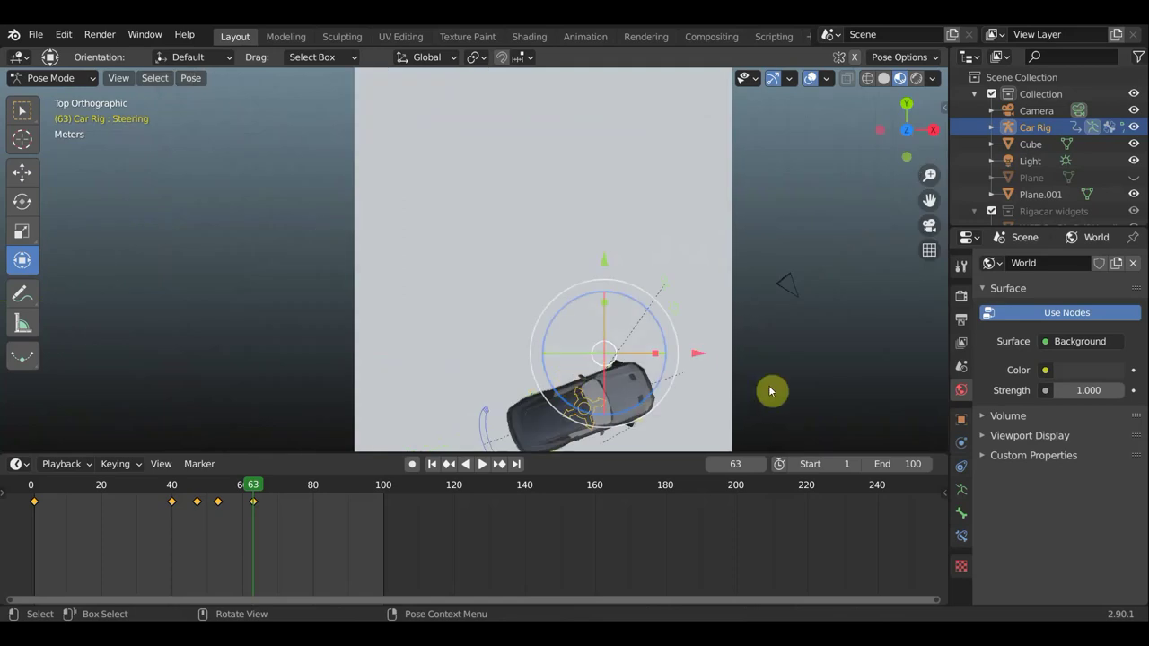
{"action": "middle_click_drag", "start_coordinate": [762, 377], "coordinate": [676, 288], "text": "shift"}
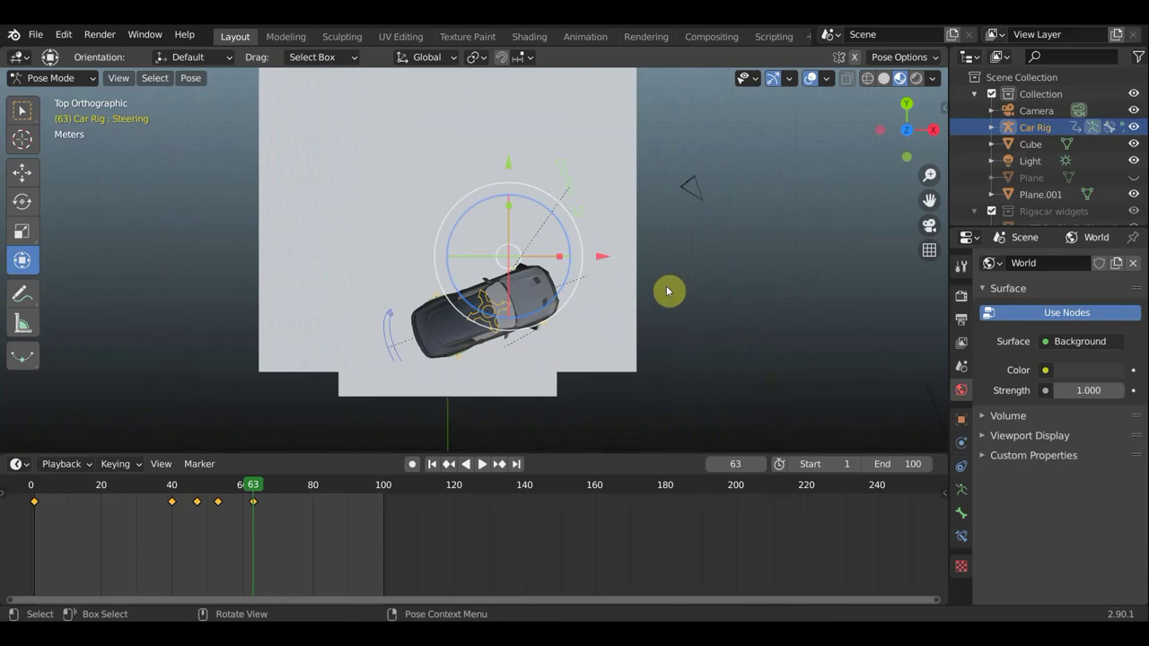
{"action": "key", "text": "space"}
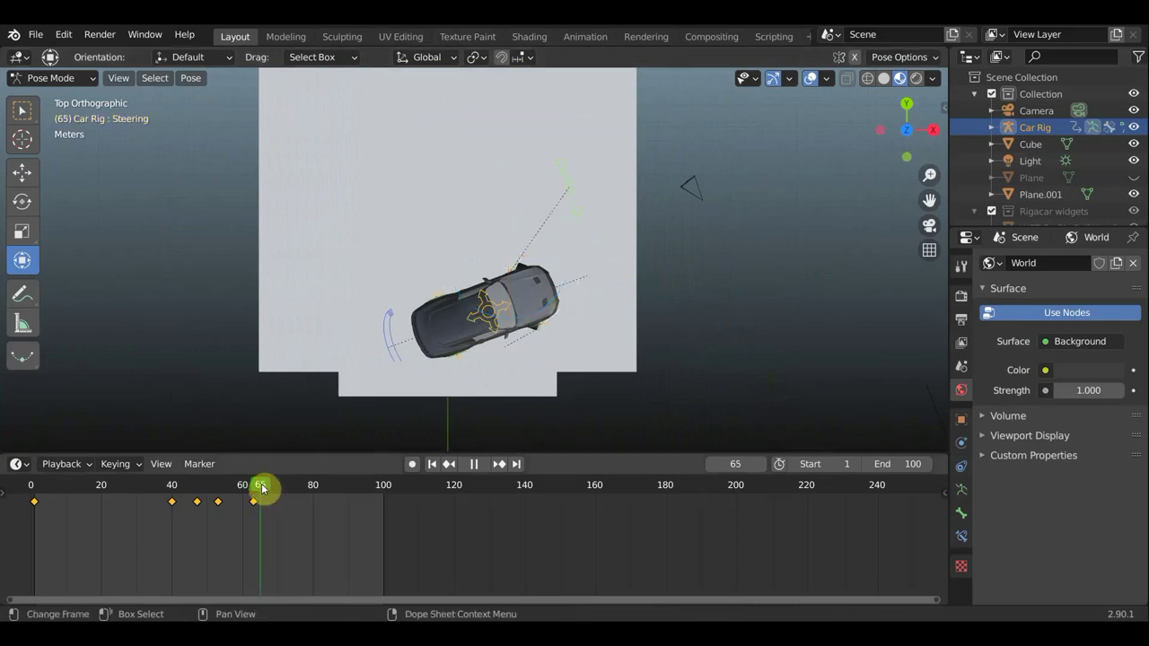
{"action": "key", "text": "space"}
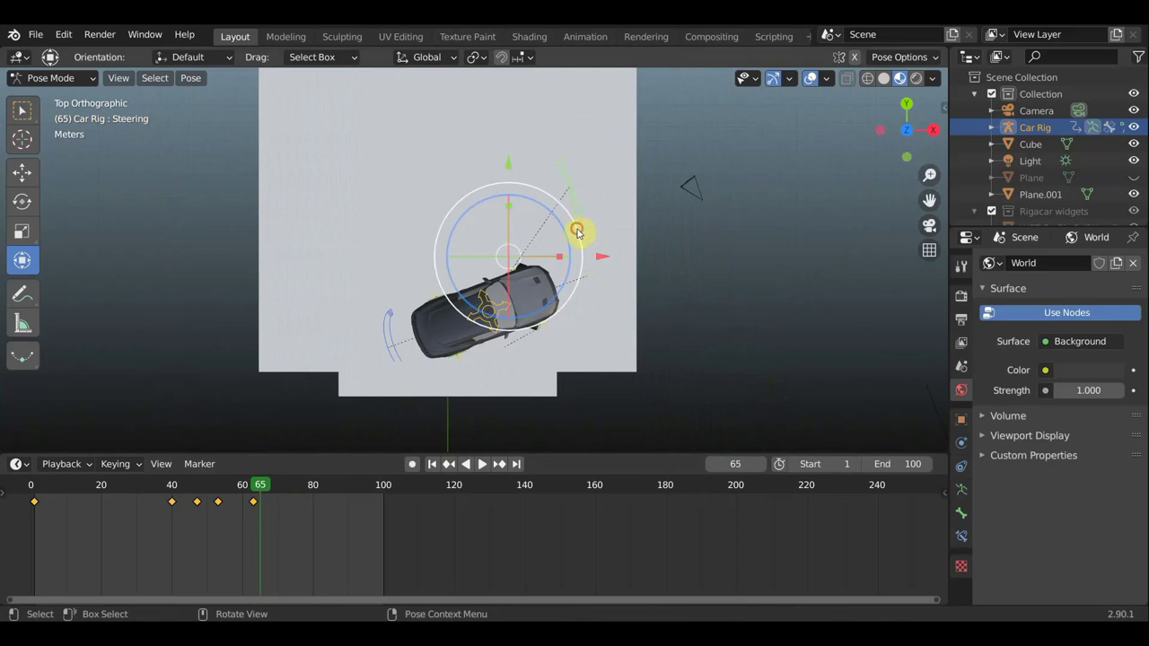
Turn the car rig about 3° toward the wall, nudge it along Y, and key Location & Rotation at frame 65.
{"action": "left_click_drag", "start_coordinate": [577, 232], "coordinate": [584, 253]}
{"action": "left_click_drag", "start_coordinate": [507, 177], "coordinate": [509, 209]}
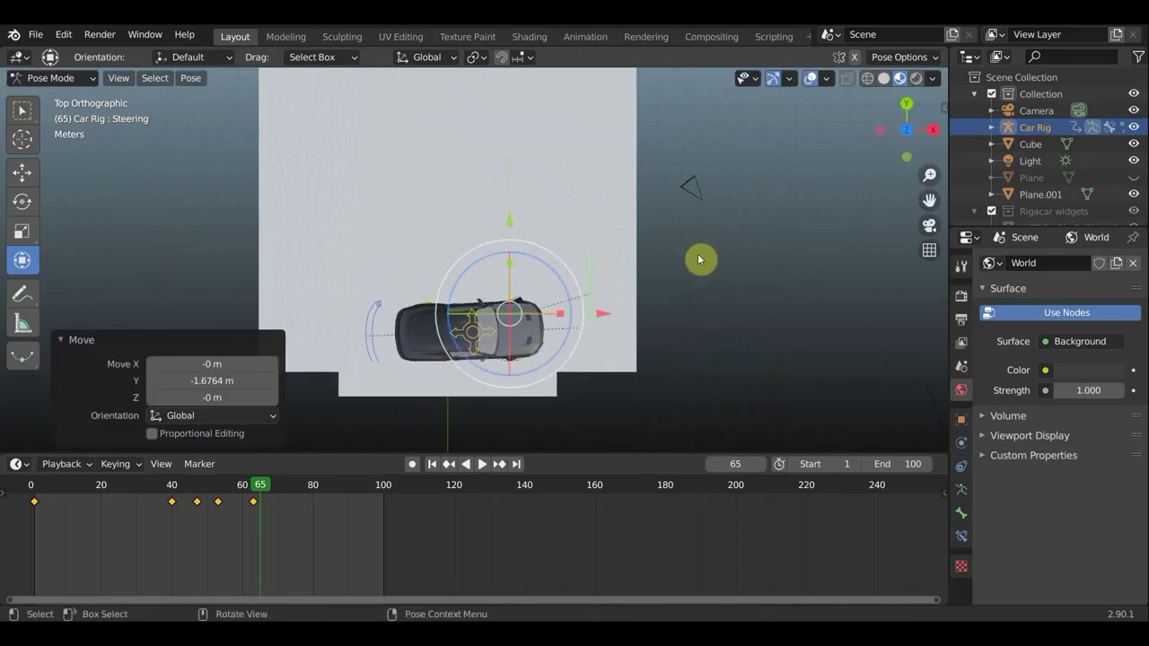
{"action": "mouse_move", "coordinate": [700, 259]}
{"action": "middle_mouse_down"}
{"action": "mouse_move", "coordinate": [649, 218]}
{"action": "mouse_move", "coordinate": [549, 221]}
{"action": "middle_mouse_up"}
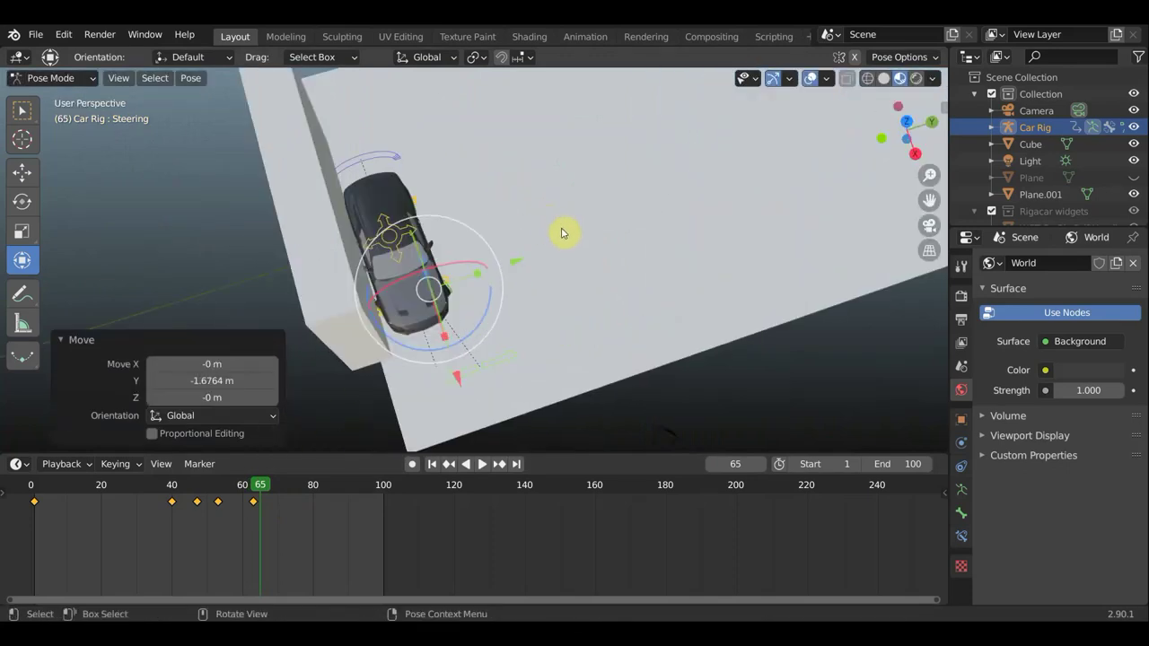
{"action": "left_click_drag", "start_coordinate": [506, 287], "coordinate": [514, 278]}
{"action": "key", "text": "g"}
{"action": "key", "text": "y"}
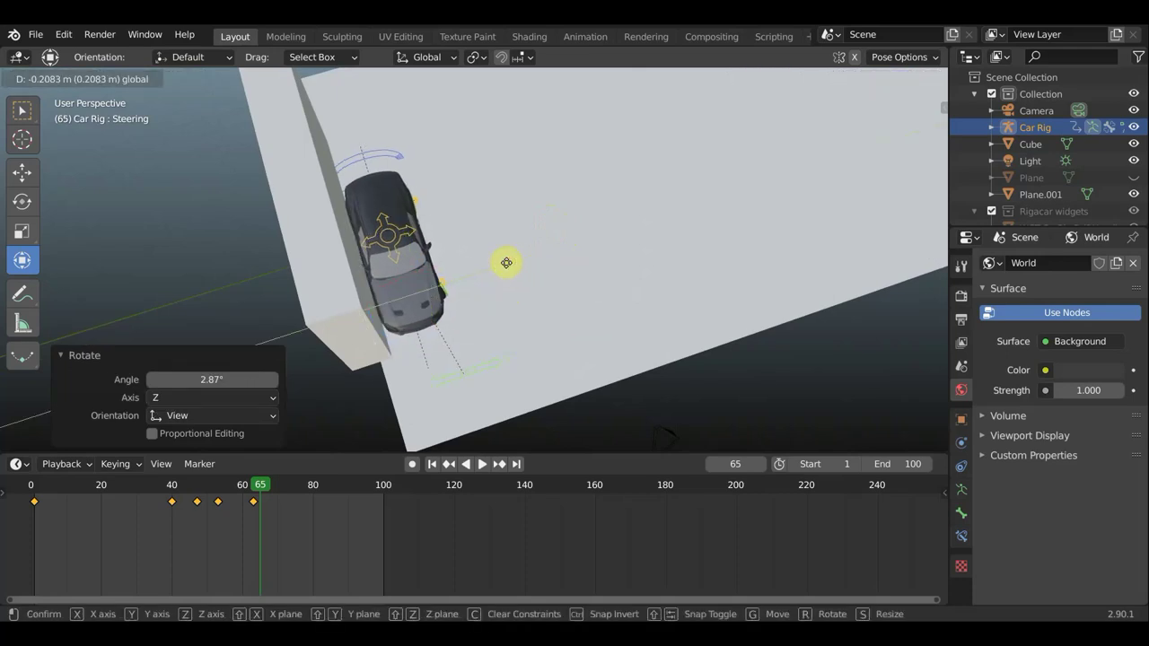
{"action": "left_click", "coordinate": [506, 263]}
{"action": "mouse_move", "coordinate": [607, 282]}
{"action": "middle_mouse_down"}
{"action": "mouse_move", "coordinate": [487, 231]}
{"action": "mouse_move", "coordinate": [485, 209]}
{"action": "middle_mouse_up"}
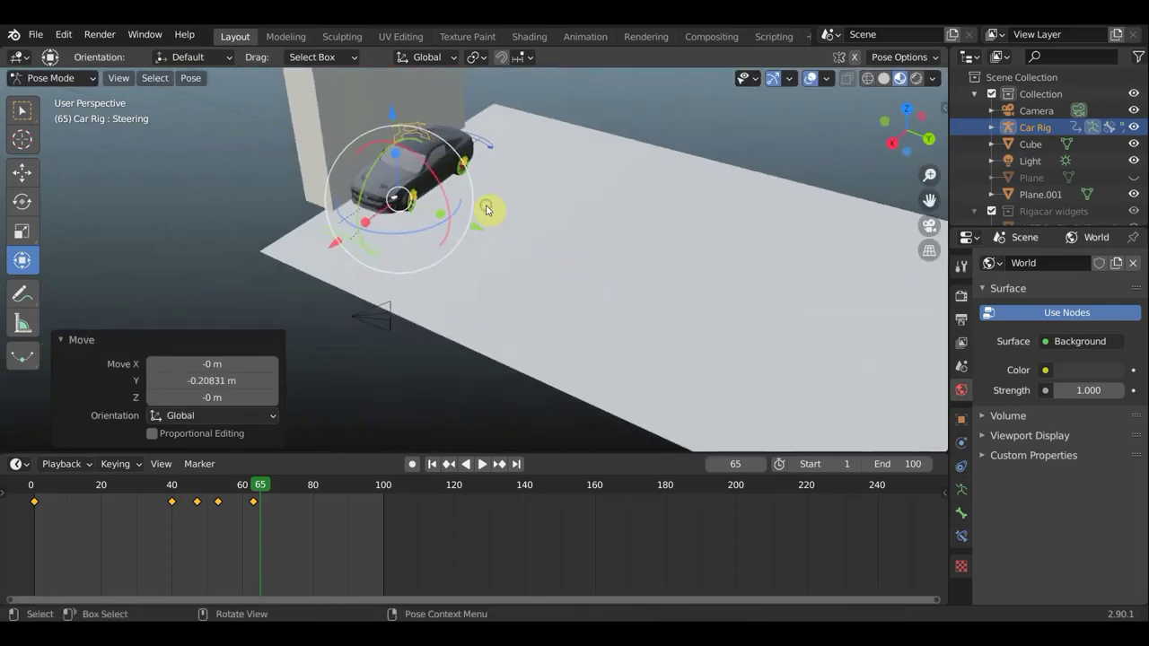
{"action": "key", "text": "i"}
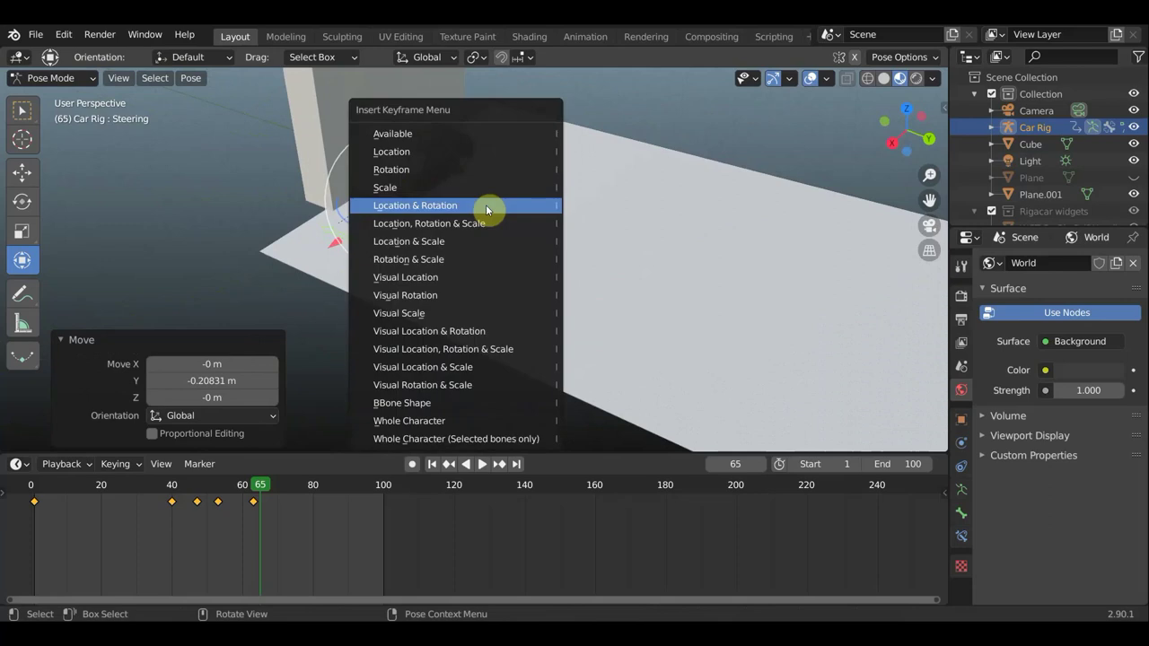
{"action": "left_click", "coordinate": [487, 208]}
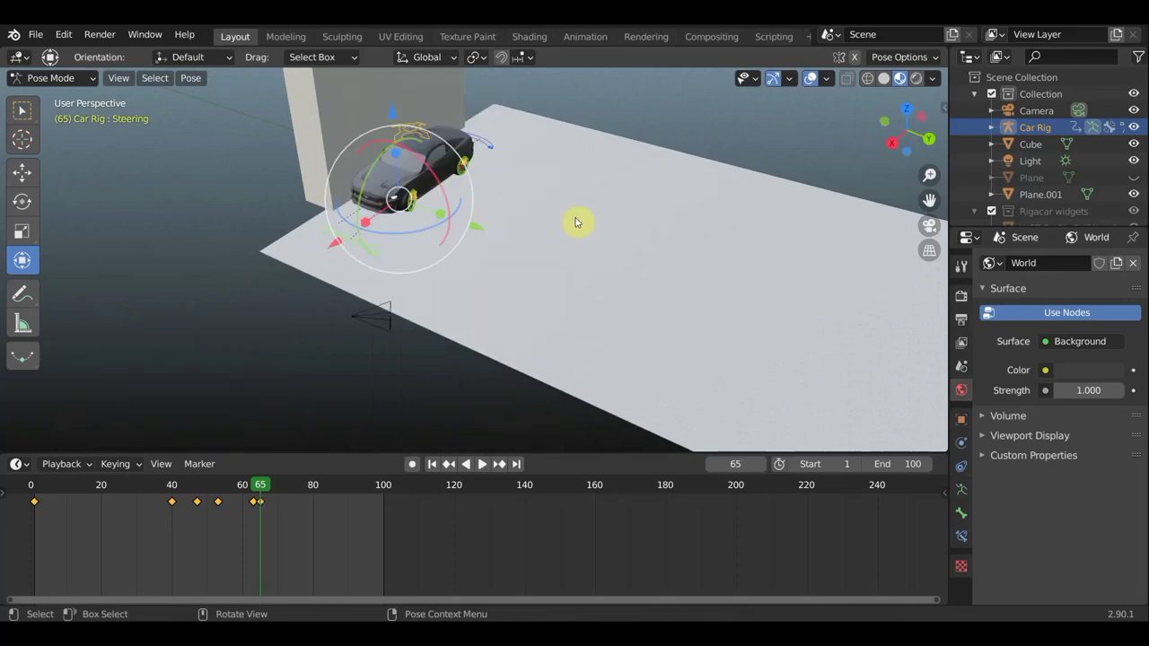
{"action": "mouse_move", "coordinate": [563, 222]}
{"action": "middle_mouse_down"}
{"action": "mouse_move", "coordinate": [508, 175]}
{"action": "mouse_move", "coordinate": [563, 154]}
{"action": "mouse_move", "coordinate": [564, 341]}
{"action": "mouse_move", "coordinate": [538, 315]}
{"action": "middle_mouse_up"}
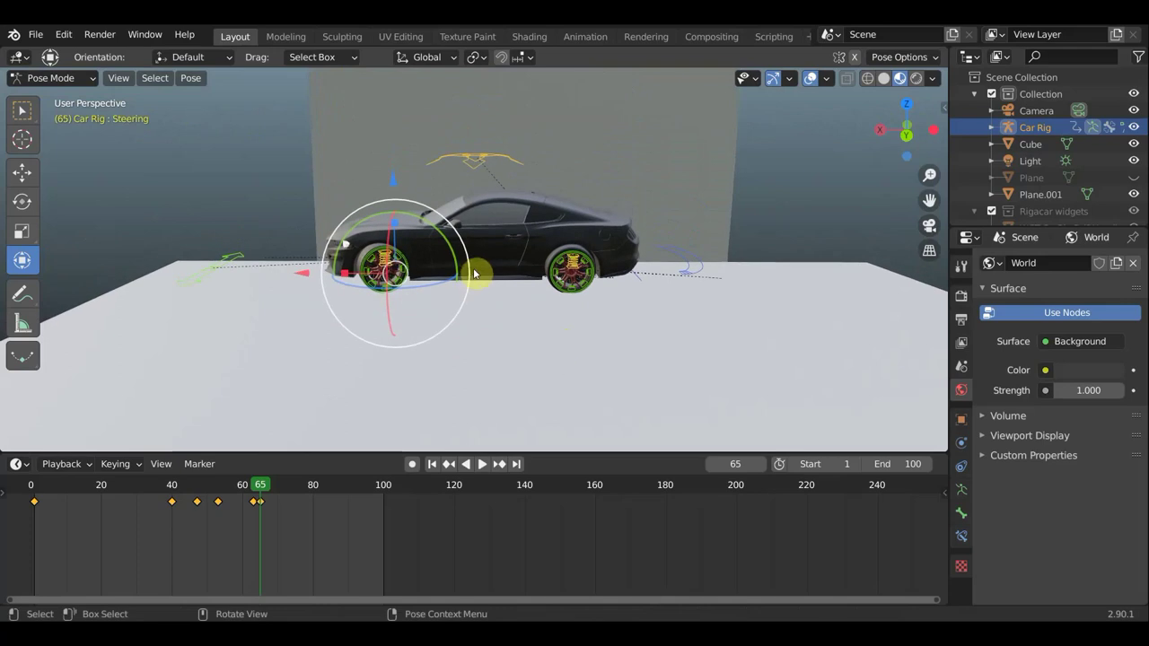
At frame 68, tilt the car -15.2° nose-down and key Location & Rotation.
{"action": "left_click_drag", "start_coordinate": [469, 269], "coordinate": [452, 290]}
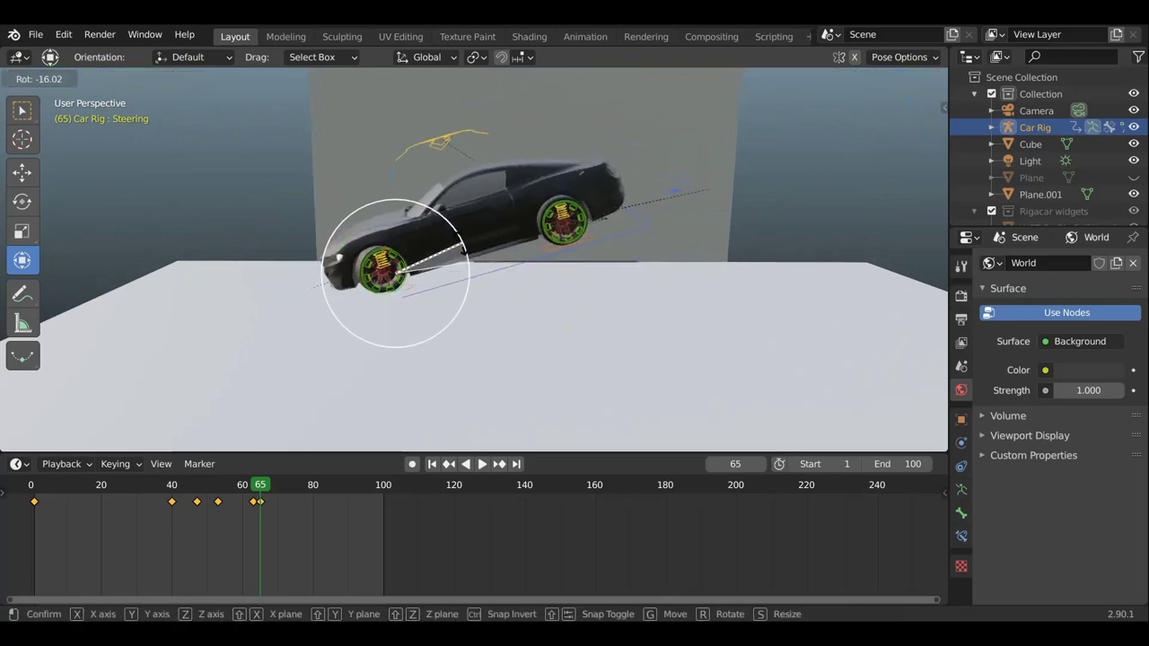
{"action": "left_click_drag", "start_coordinate": [261, 489], "coordinate": [273, 494]}
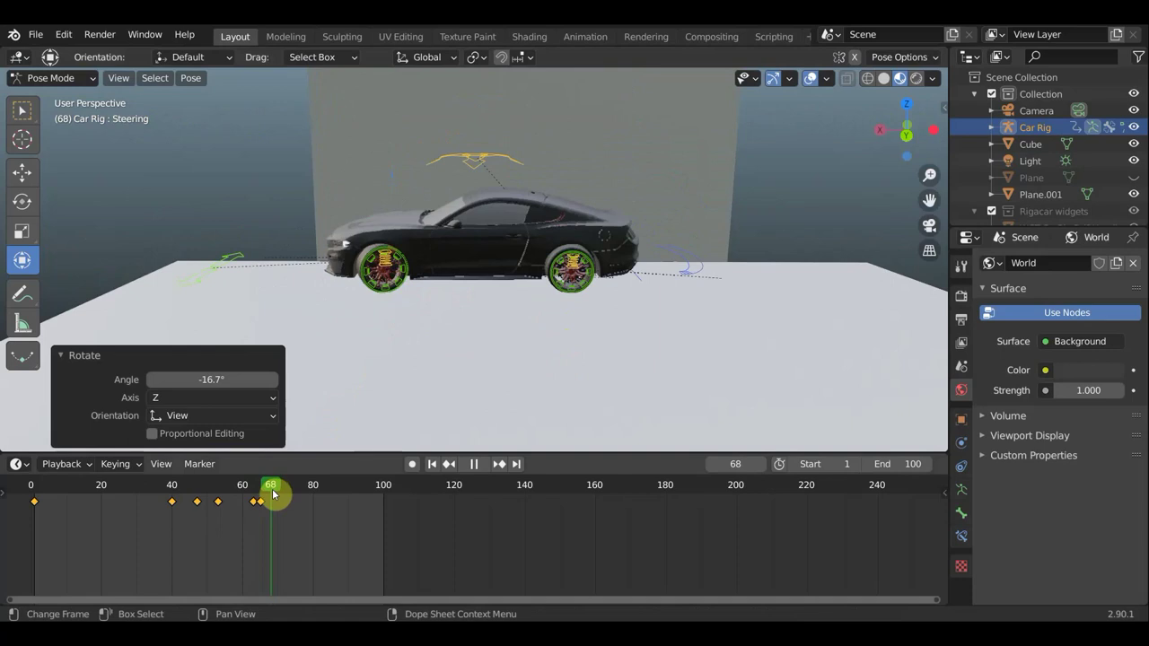
{"action": "key", "text": "r"}
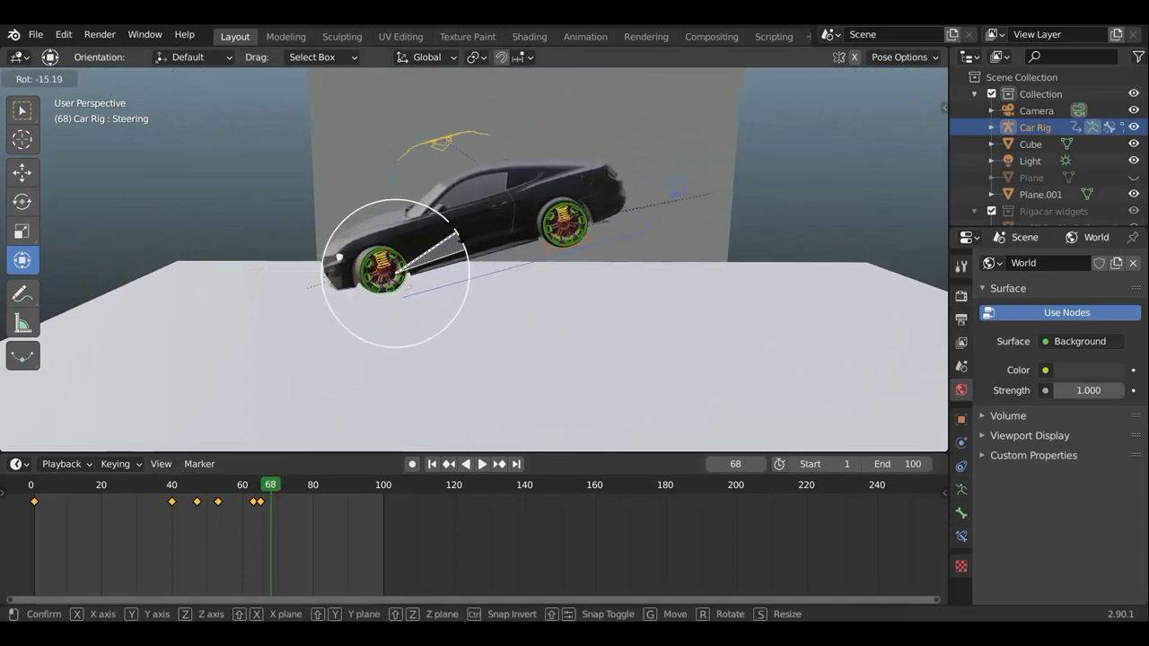
{"action": "left_click", "coordinate": [458, 235]}
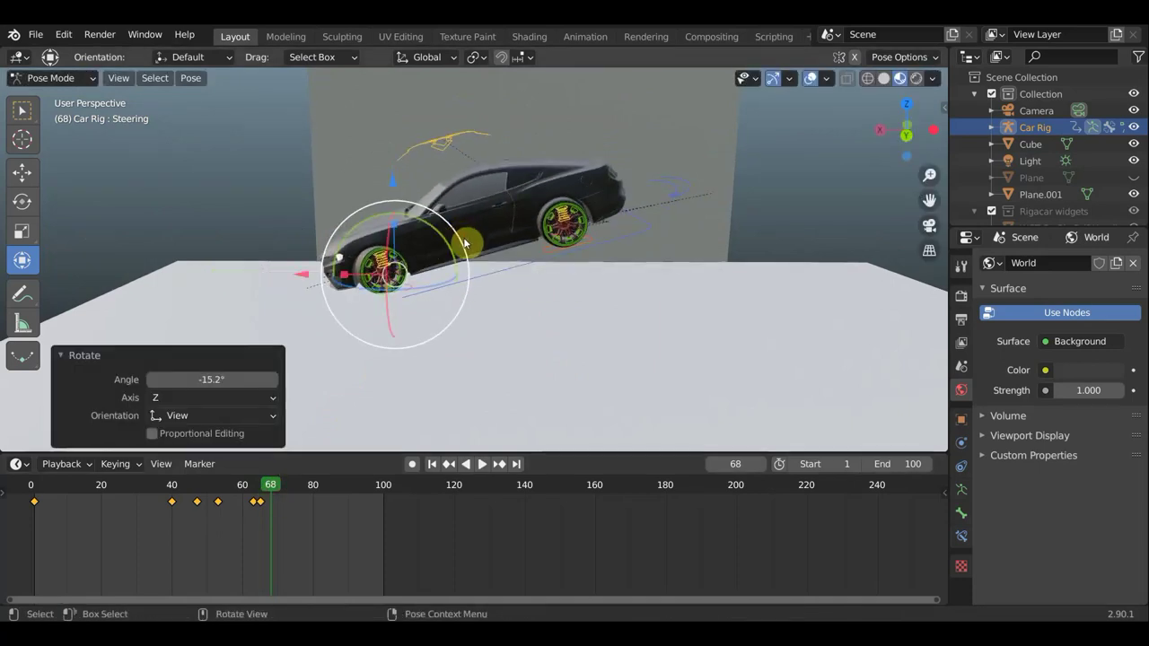
{"action": "key", "text": "i"}
{"action": "left_click", "coordinate": [563, 306]}
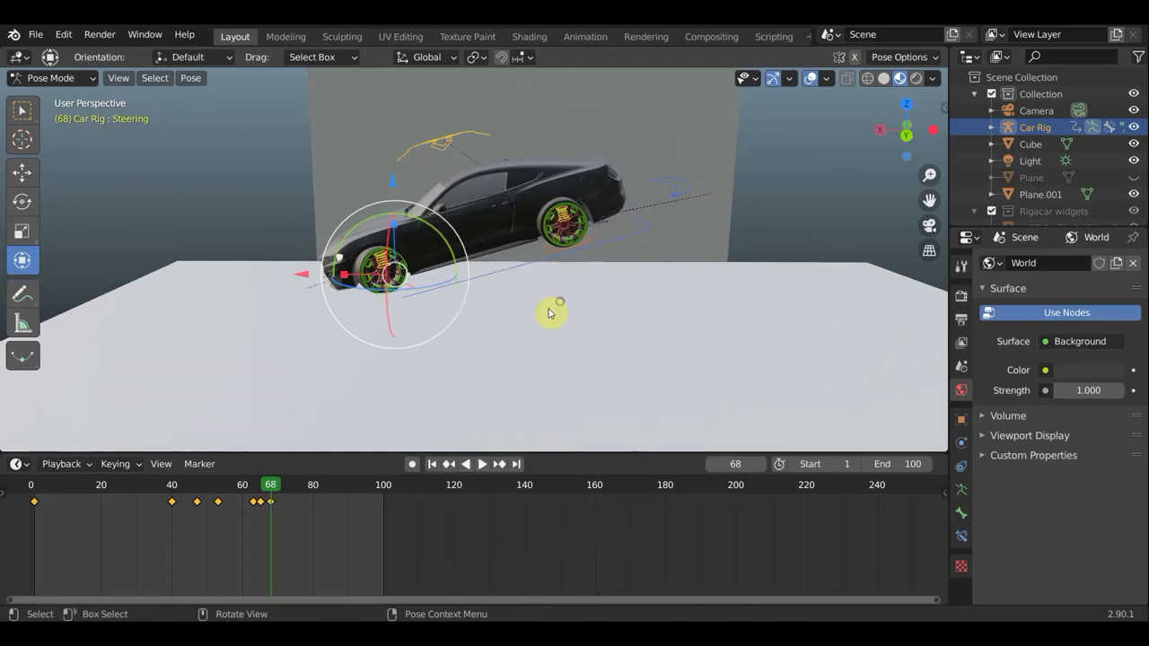
{"action": "left_click_drag", "start_coordinate": [295, 490], "coordinate": [281, 489]}
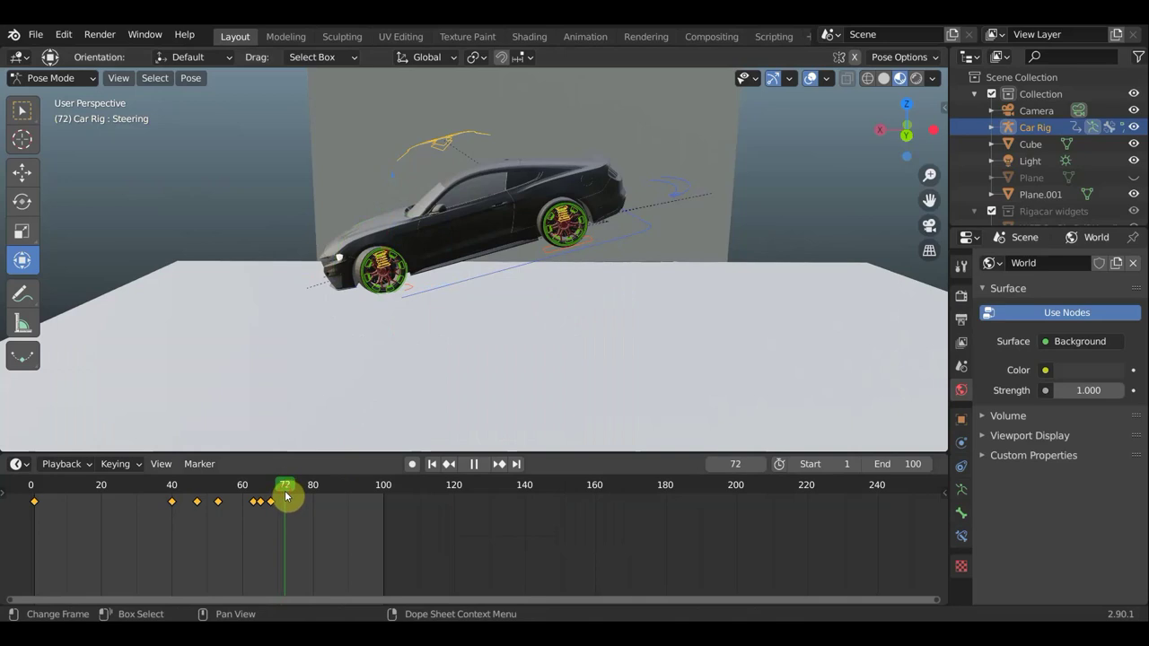
At frame 72, roll the car 11.5°, raise it 0.085 m on Z, and key Location & Rotation.
{"action": "left_click_drag", "start_coordinate": [285, 496], "coordinate": [286, 496]}
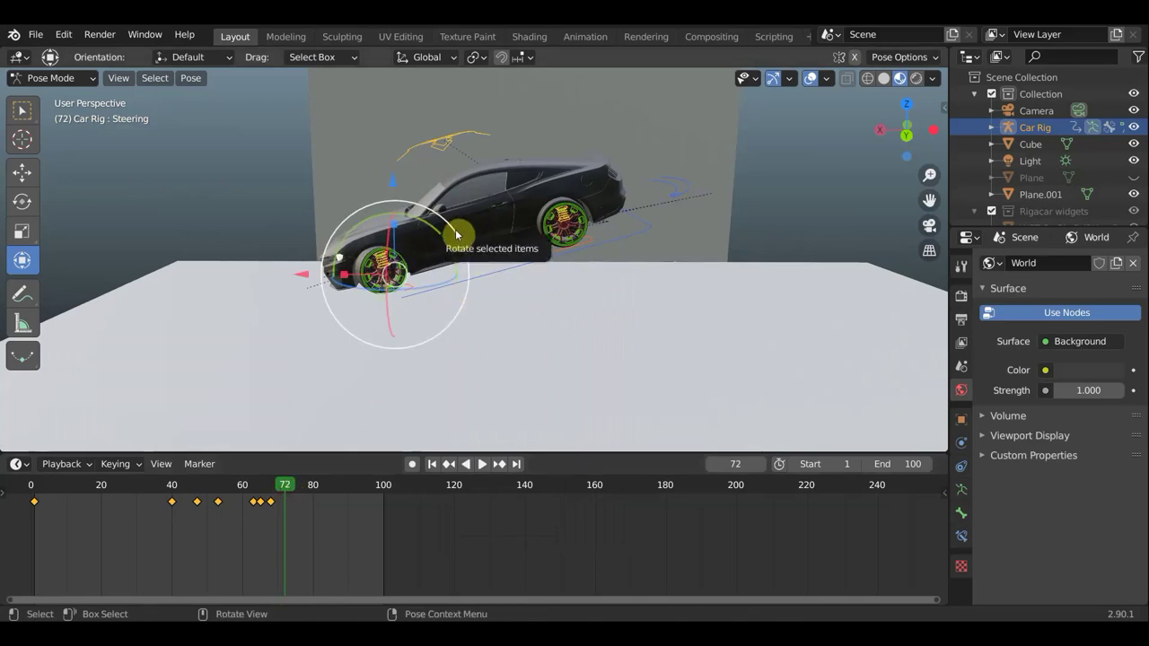
{"action": "left_click_drag", "start_coordinate": [455, 235], "coordinate": [458, 243]}
{"action": "mouse_move", "coordinate": [515, 267]}
{"action": "middle_mouse_down"}
{"action": "mouse_move", "coordinate": [674, 276]}
{"action": "mouse_move", "coordinate": [723, 252]}
{"action": "mouse_move", "coordinate": [567, 290]}
{"action": "middle_mouse_up"}
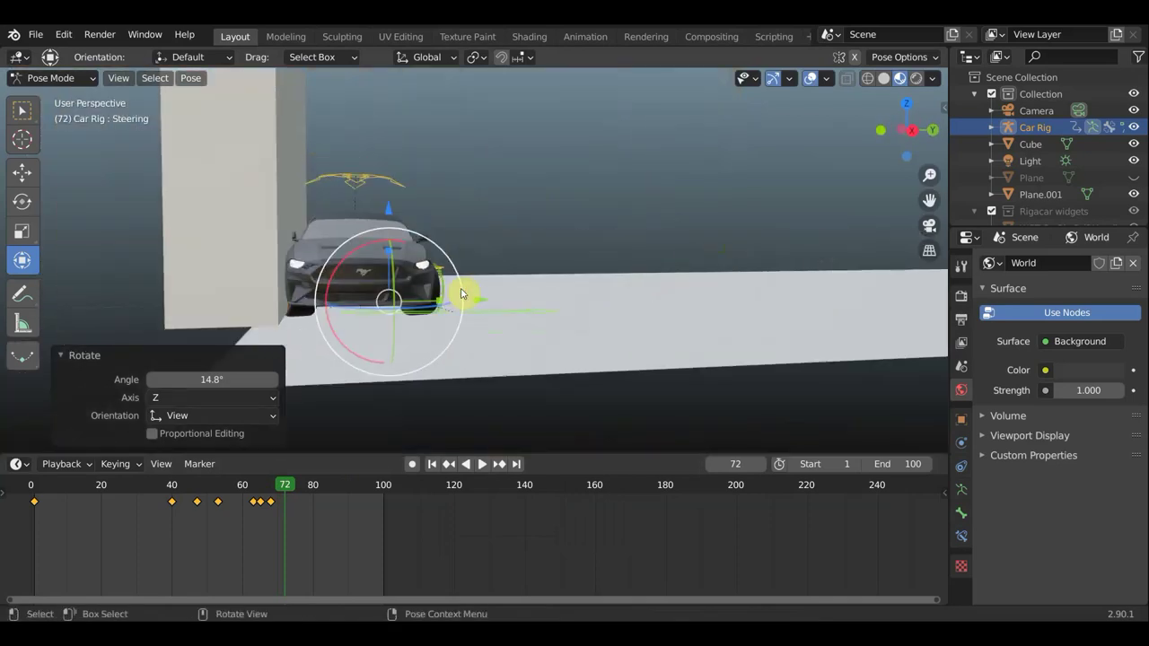
{"action": "left_click_drag", "start_coordinate": [462, 295], "coordinate": [444, 272]}
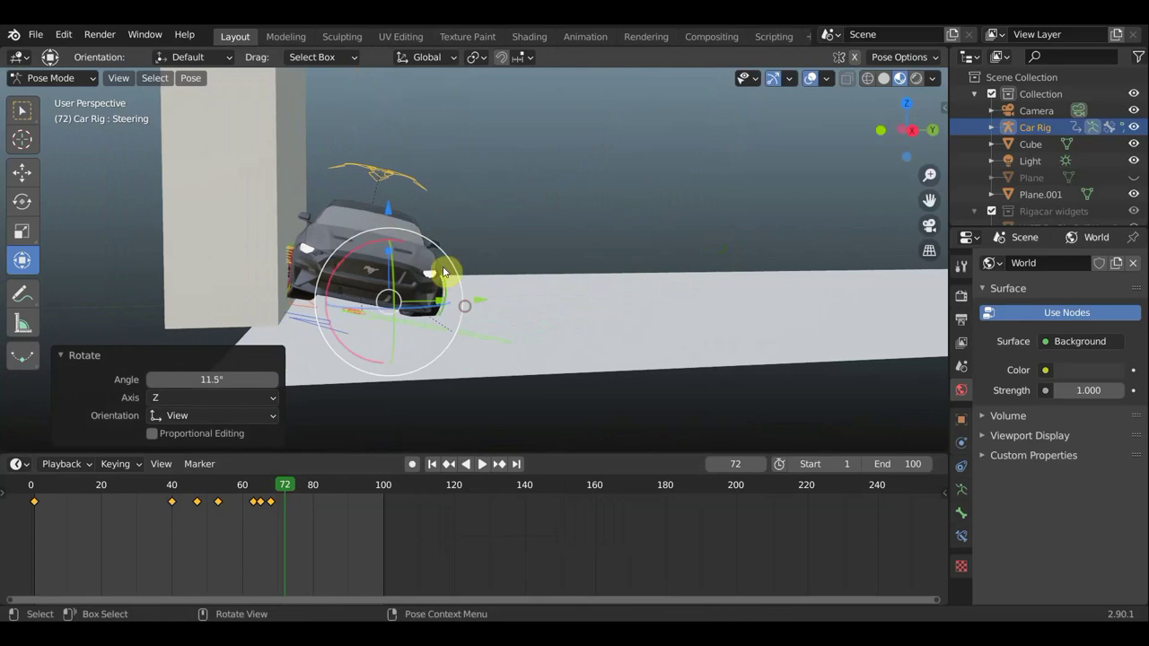
{"action": "key", "text": "g"}
{"action": "key", "text": "z"}
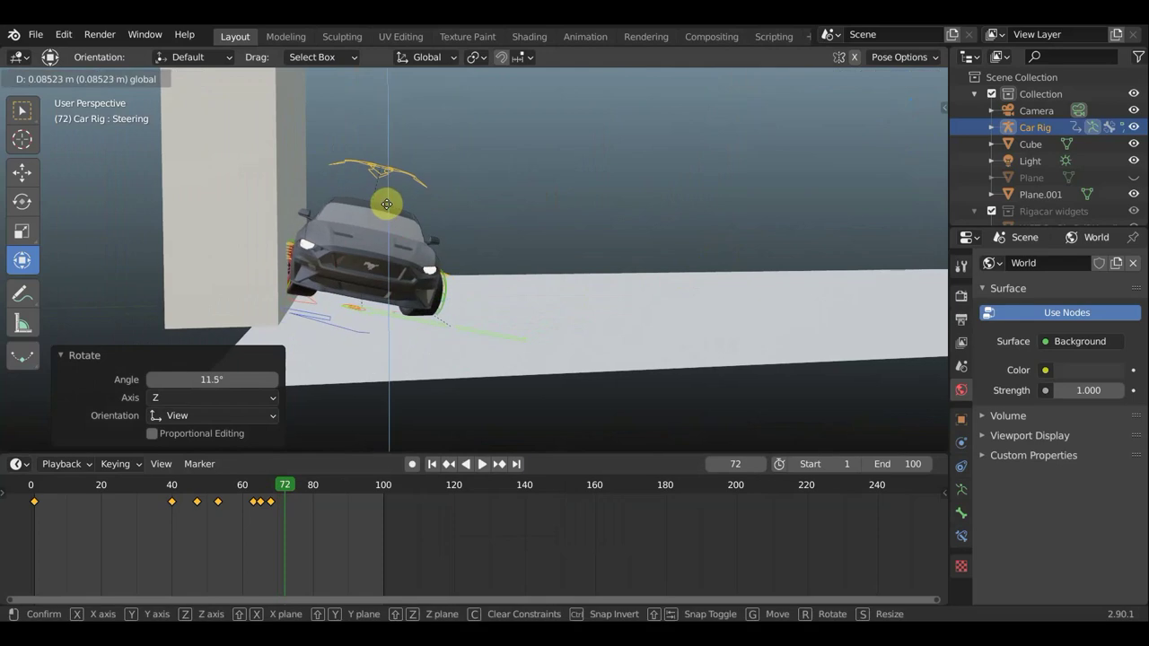
{"action": "left_click", "coordinate": [387, 203]}
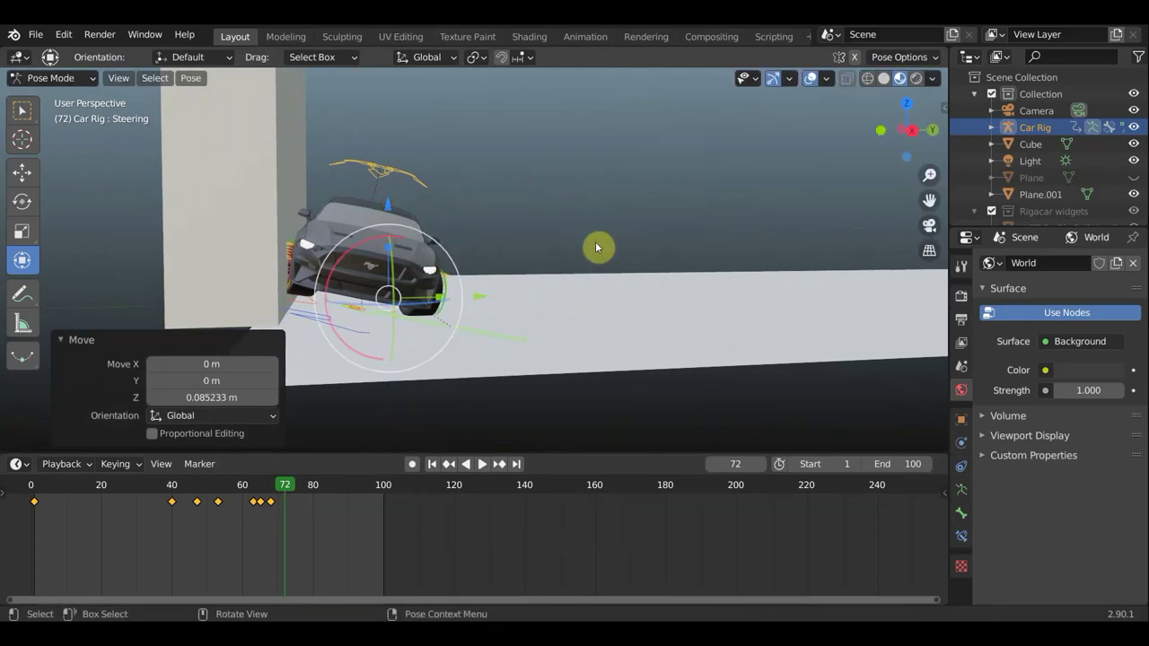
{"action": "key", "text": "i"}
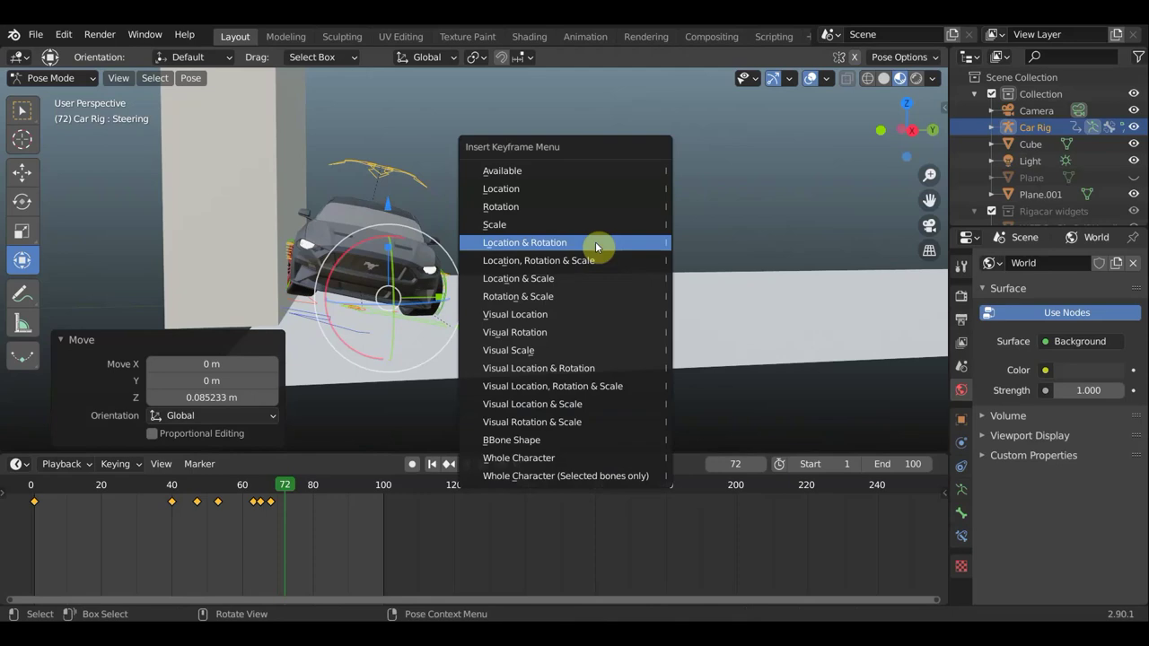
{"action": "left_click", "coordinate": [595, 241]}
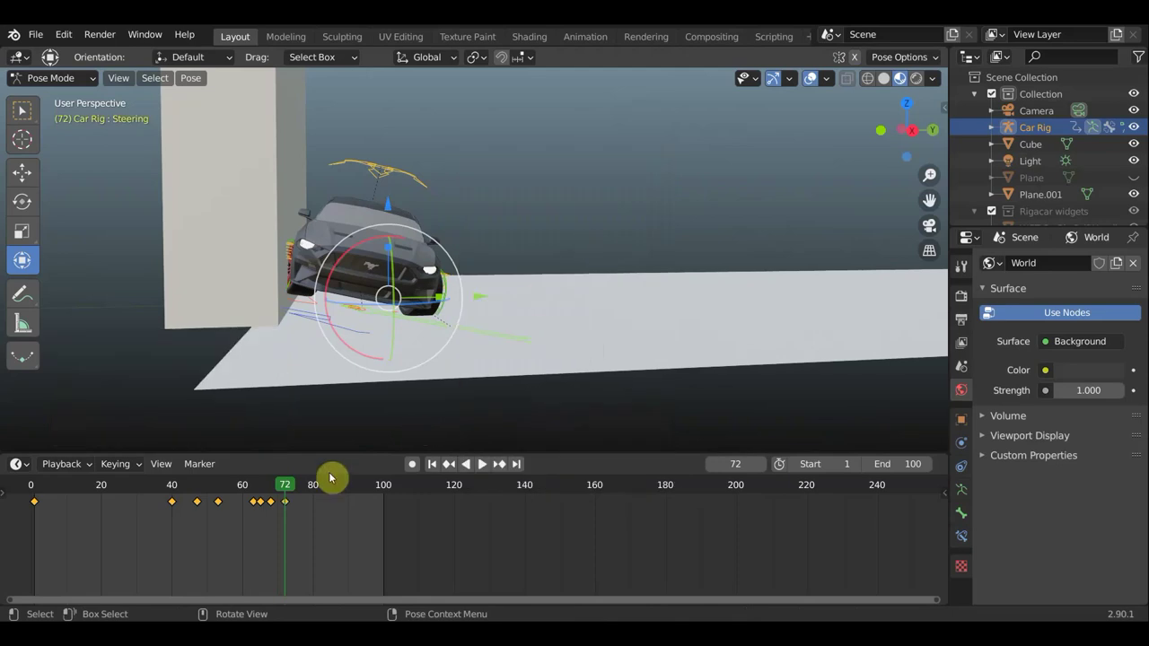
Play back from frame 69 and scrub toward frame 79 to review the motion.
{"action": "left_click", "coordinate": [269, 486]}
{"action": "key", "text": "space"}
{"action": "mouse_move", "coordinate": [267, 488]}
{"action": "left_mouse_down"}
{"action": "mouse_move", "coordinate": [317, 492]}
{"action": "mouse_move", "coordinate": [300, 494]}
{"action": "left_mouse_up"}
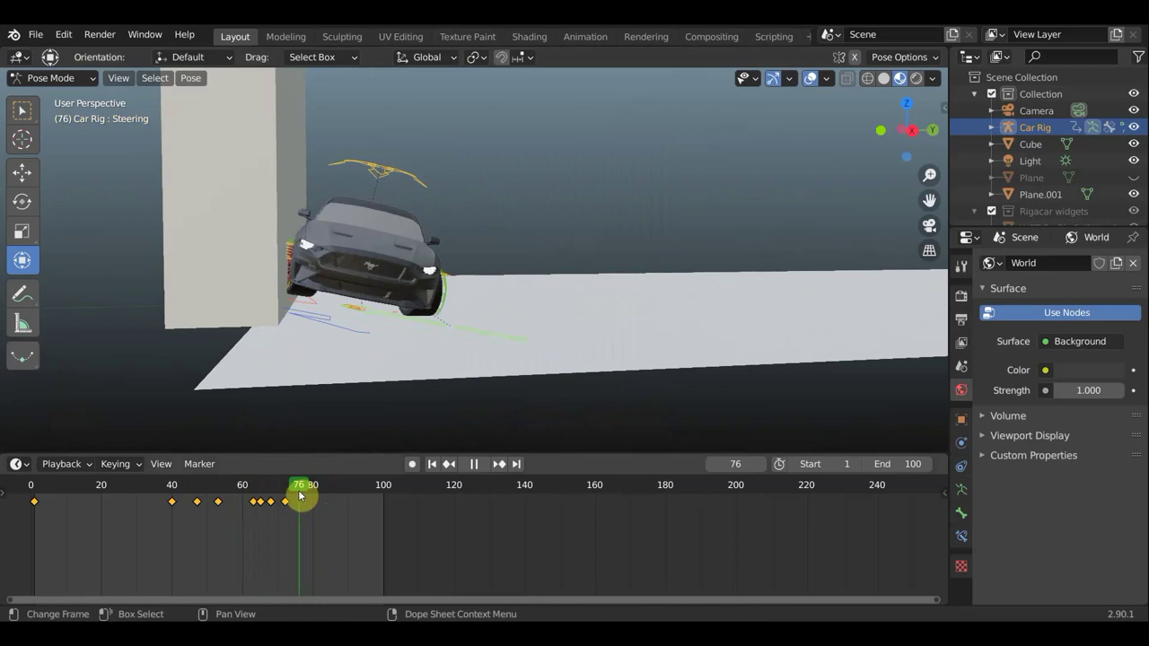
At frame 76, rotate the car -12.1°, move it 0.79 m along Y, and key Location & Rotation.
{"action": "key", "text": "space"}
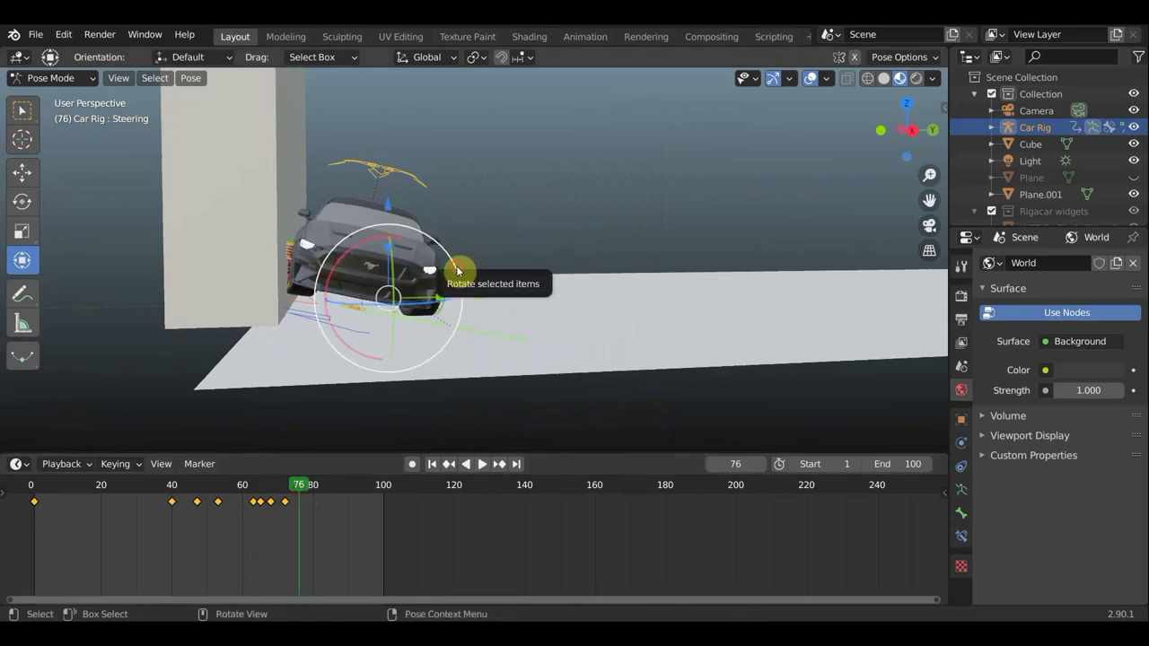
{"action": "mouse_move", "coordinate": [457, 270]}
{"action": "left_mouse_down"}
{"action": "mouse_move", "coordinate": [449, 245]}
{"action": "mouse_move", "coordinate": [455, 254]}
{"action": "left_mouse_up"}
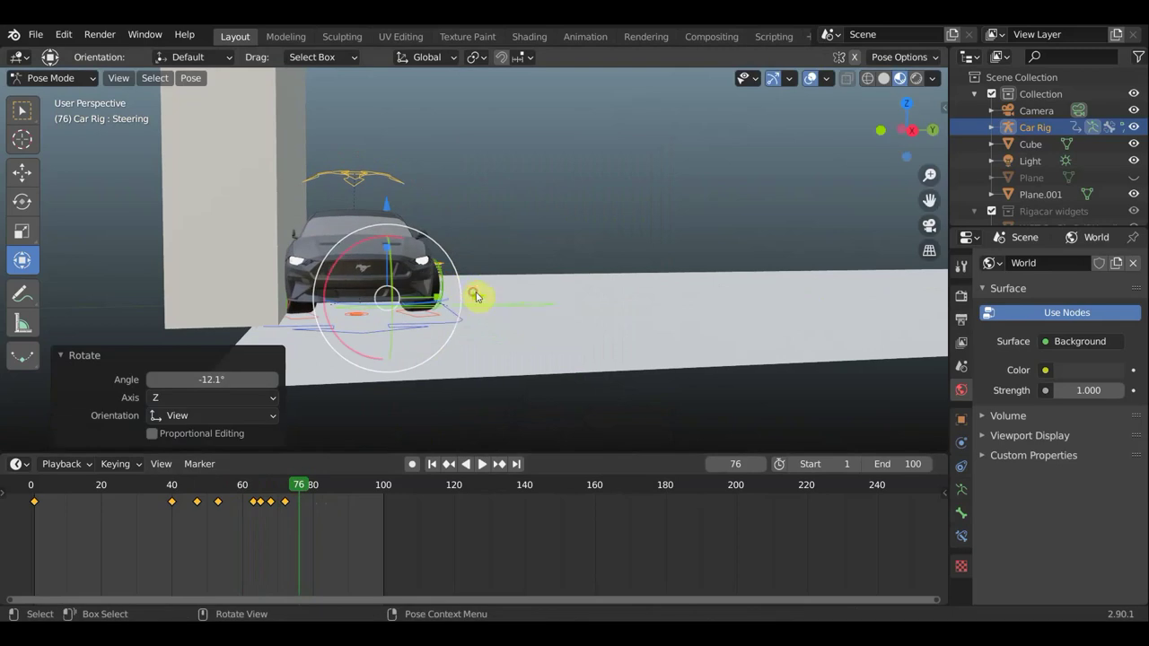
{"action": "key", "text": "g"}
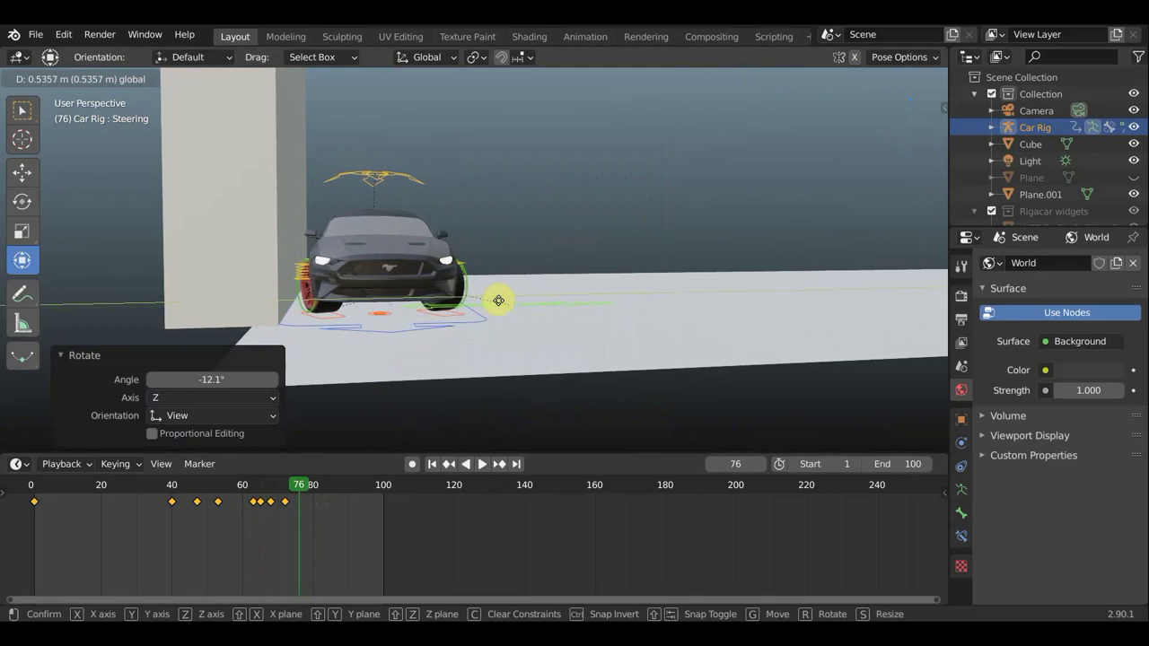
{"action": "left_click", "coordinate": [510, 305]}
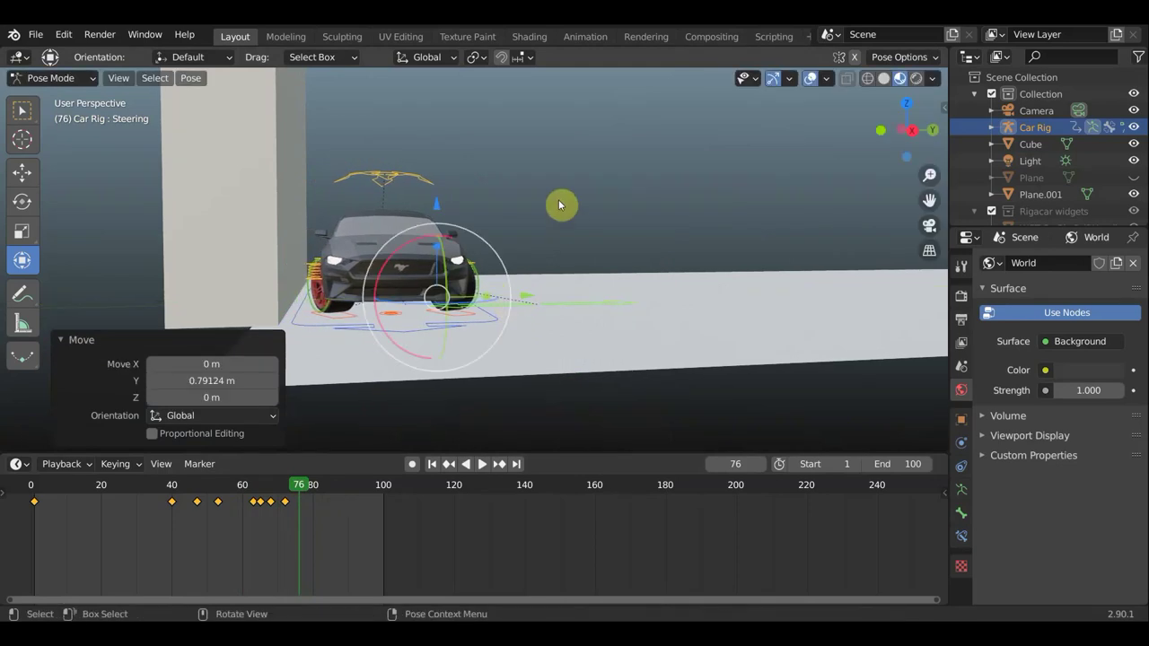
{"action": "key", "text": "i"}
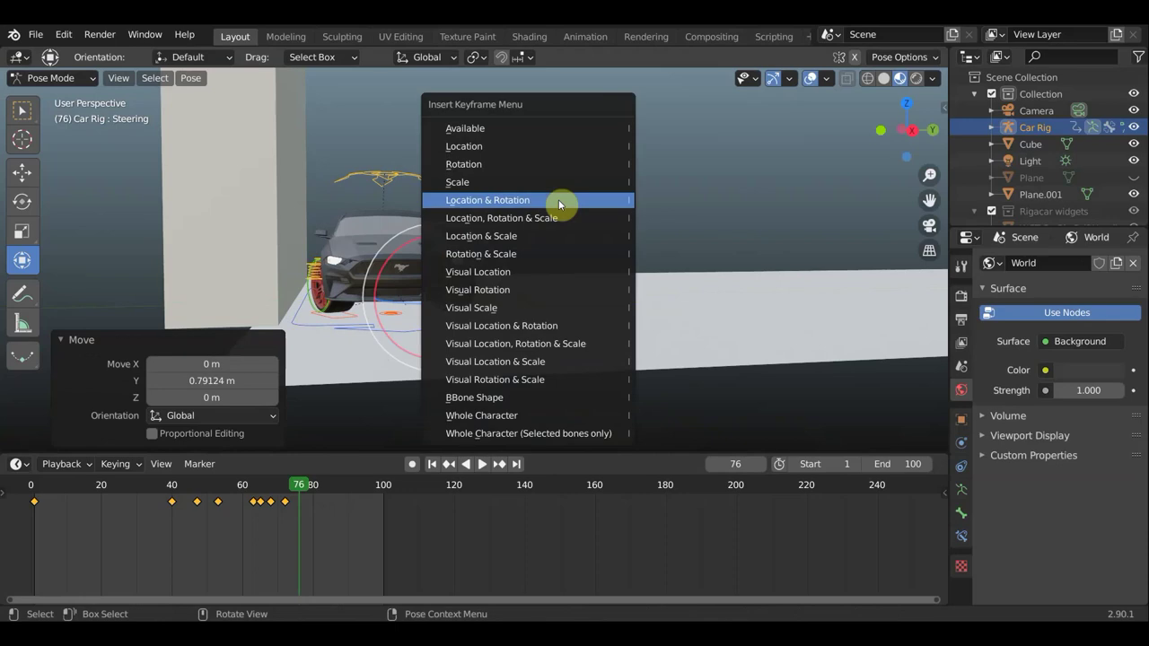
{"action": "left_click", "coordinate": [558, 200]}
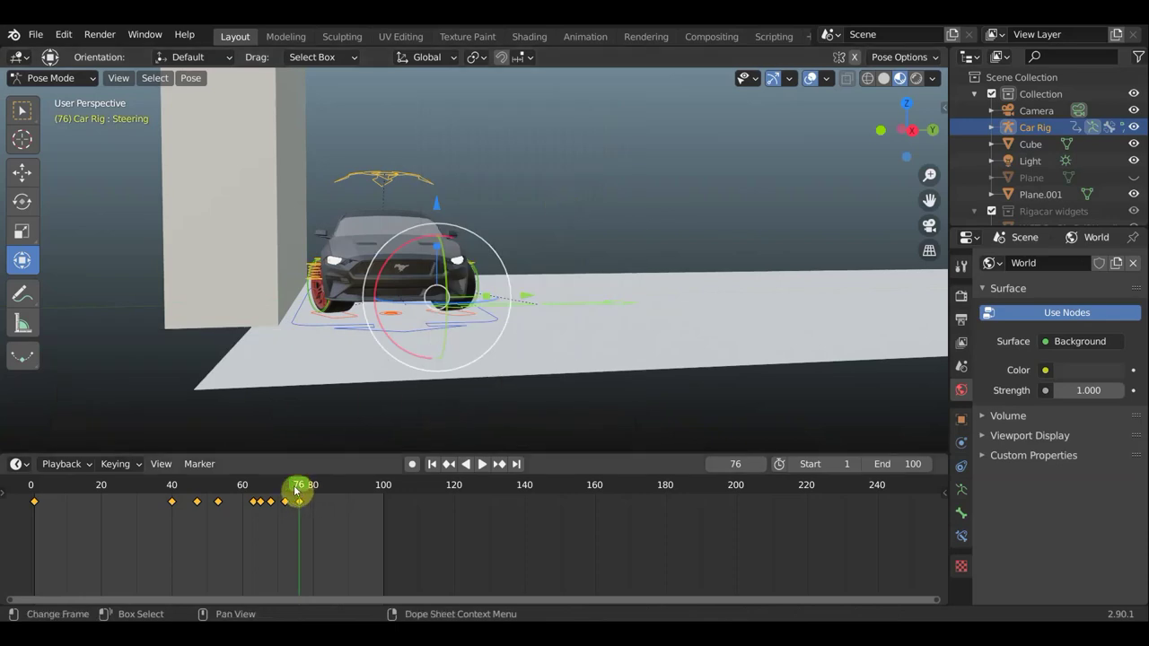
Play and scrub the animation up to frame 86, then zoom out to see car and wall.
{"action": "left_click", "coordinate": [218, 484]}
{"action": "key", "text": "space"}
{"action": "left_click_drag", "start_coordinate": [218, 485], "coordinate": [344, 492]}
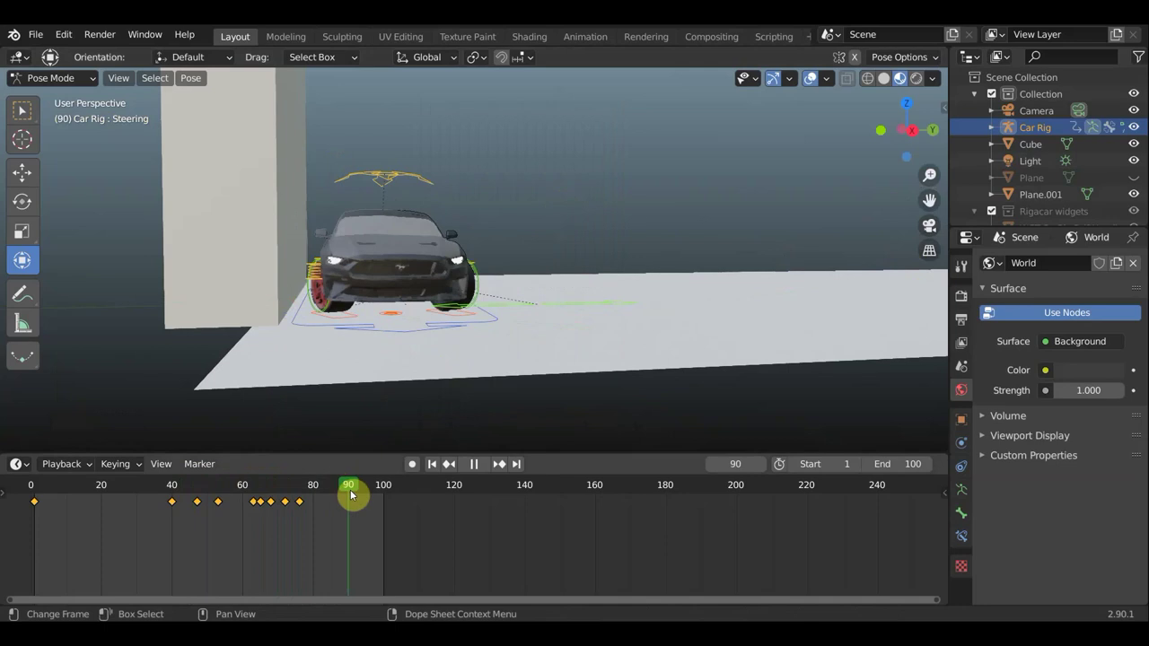
{"action": "key", "text": "space"}
{"action": "scroll", "coordinate": [475, 371], "scroll_direction": "down", "scroll_amount": 4}
{"action": "mouse_move", "coordinate": [475, 372]}
{"action": "middle_mouse_down"}
{"action": "mouse_move", "coordinate": [503, 368]}
{"action": "mouse_move", "coordinate": [404, 296]}
{"action": "middle_mouse_up"}
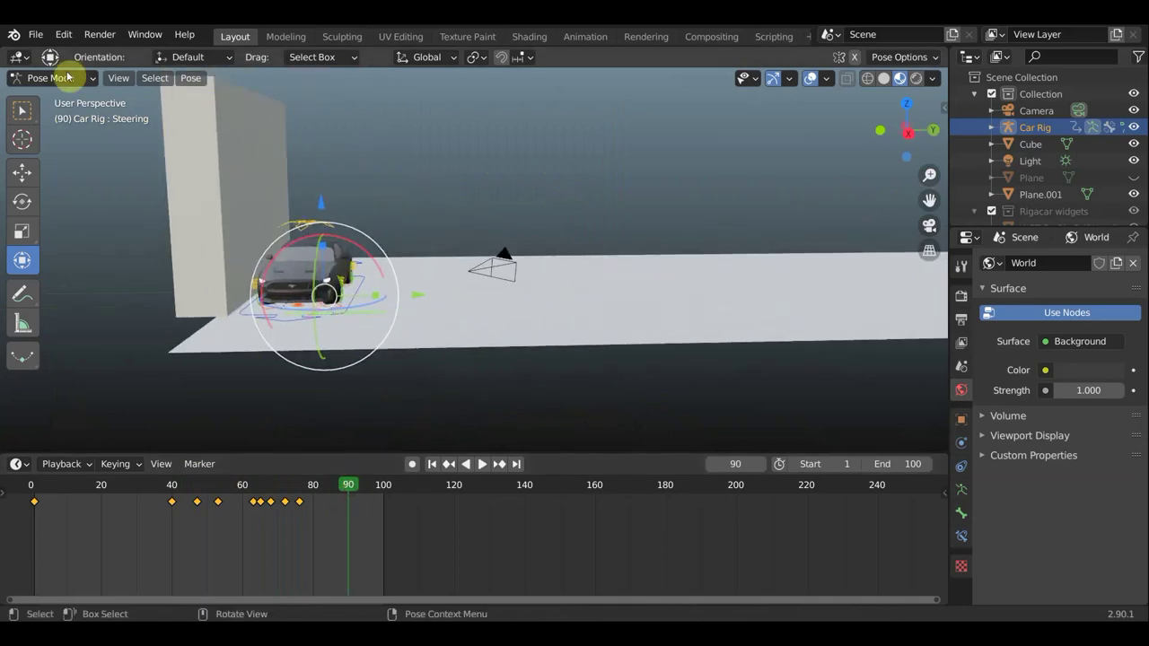
Return to Object Mode and select the Mustang body.
{"action": "left_click", "coordinate": [63, 79]}
{"action": "left_click", "coordinate": [45, 95]}
{"action": "scroll", "coordinate": [210, 185], "scroll_direction": "up", "scroll_amount": 2}
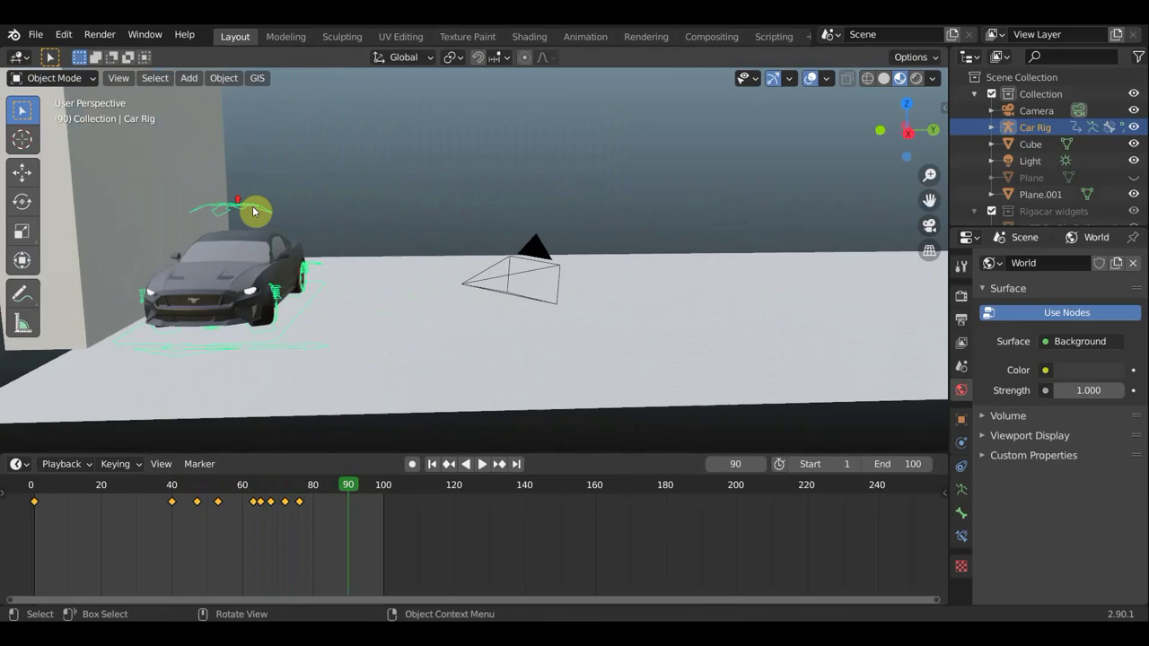
{"action": "mouse_move", "coordinate": [257, 210]}
{"action": "middle_mouse_down"}
{"action": "mouse_move", "coordinate": [401, 207]}
{"action": "mouse_move", "coordinate": [380, 248]}
{"action": "mouse_move", "coordinate": [428, 242]}
{"action": "middle_mouse_up"}
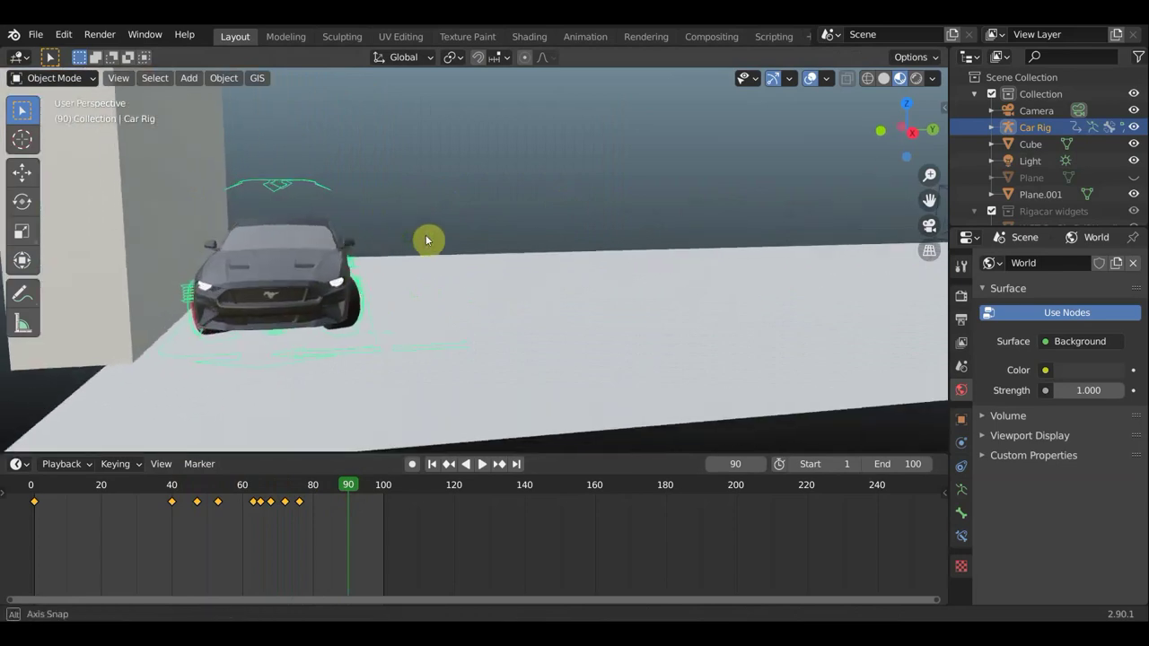
{"action": "scroll", "coordinate": [318, 289], "scroll_direction": "up", "scroll_amount": 1}
{"action": "left_click", "coordinate": [319, 289]}
{"action": "middle_click_drag", "start_coordinate": [332, 293], "coordinate": [316, 294]}
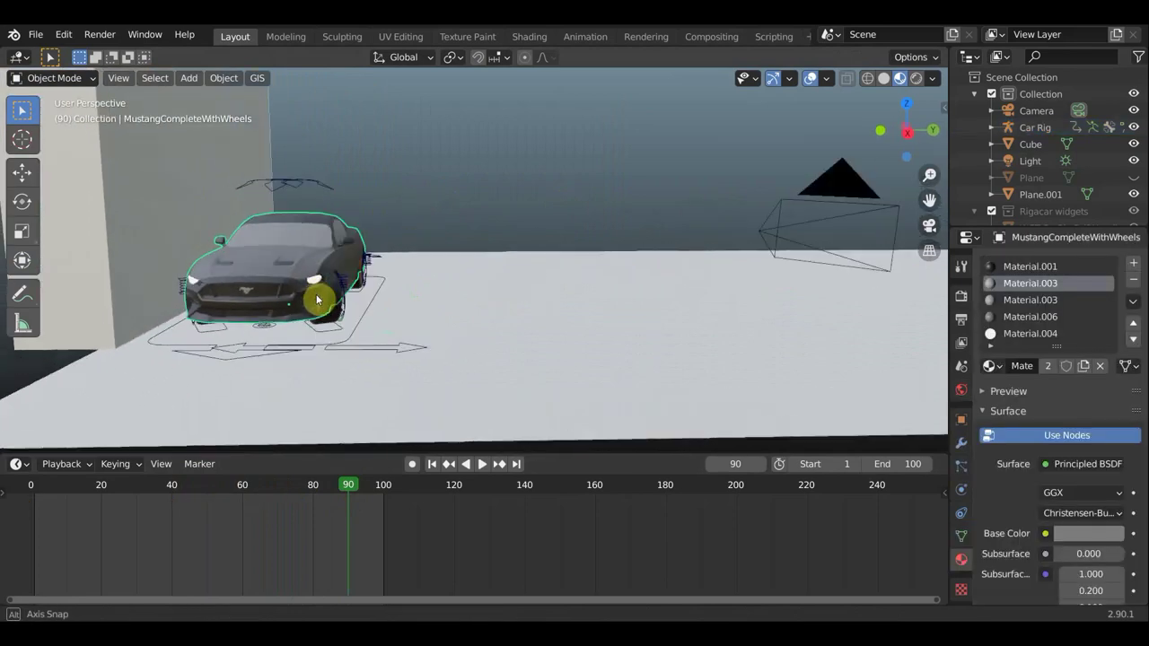
Make the Mustang a Dynamic Paint Brush with Mesh Volume + Proximity as paint source.
{"action": "left_click", "coordinate": [961, 490]}
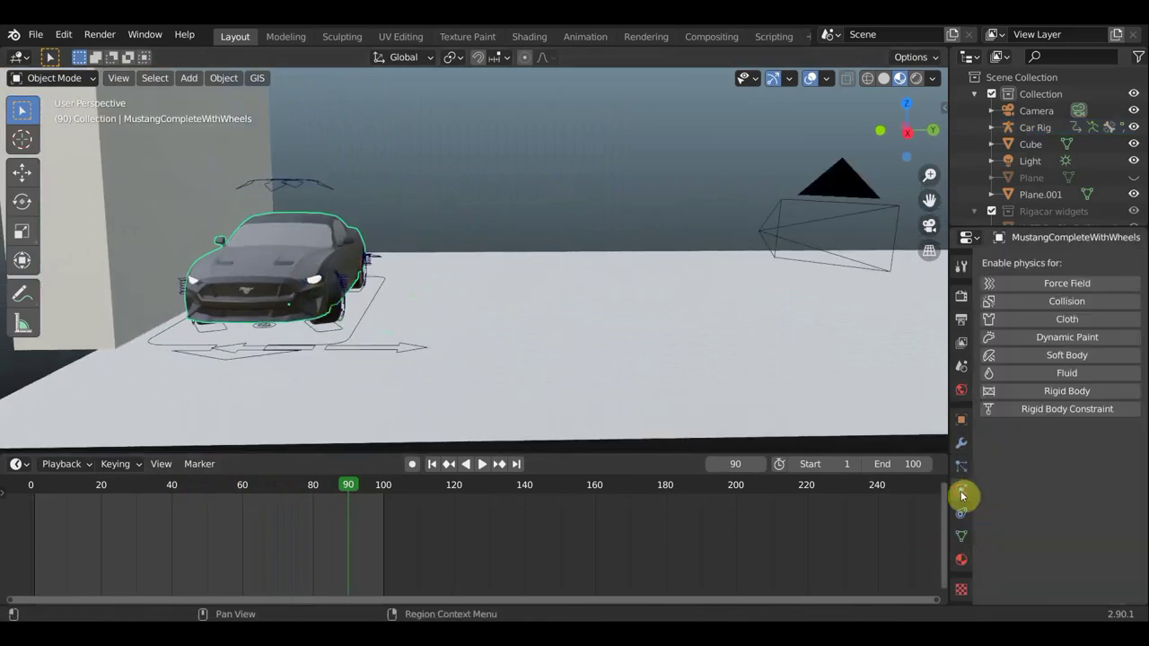
{"action": "left_click", "coordinate": [1051, 337]}
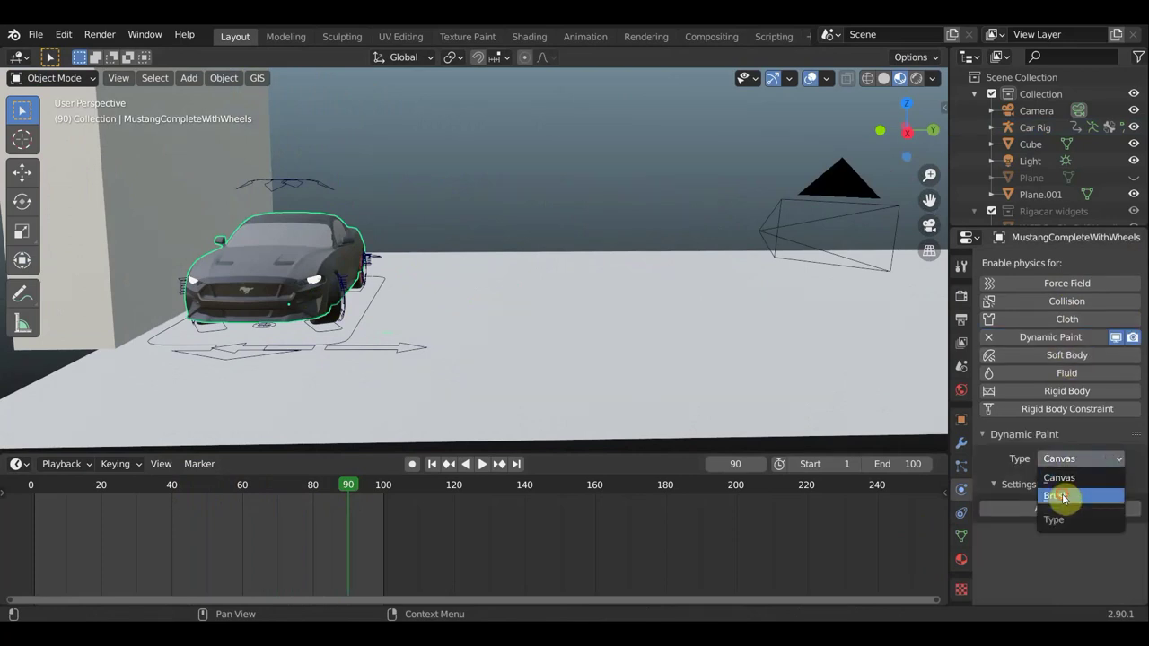
{"action": "left_click", "coordinate": [1059, 495]}
{"action": "left_click", "coordinate": [1066, 511]}
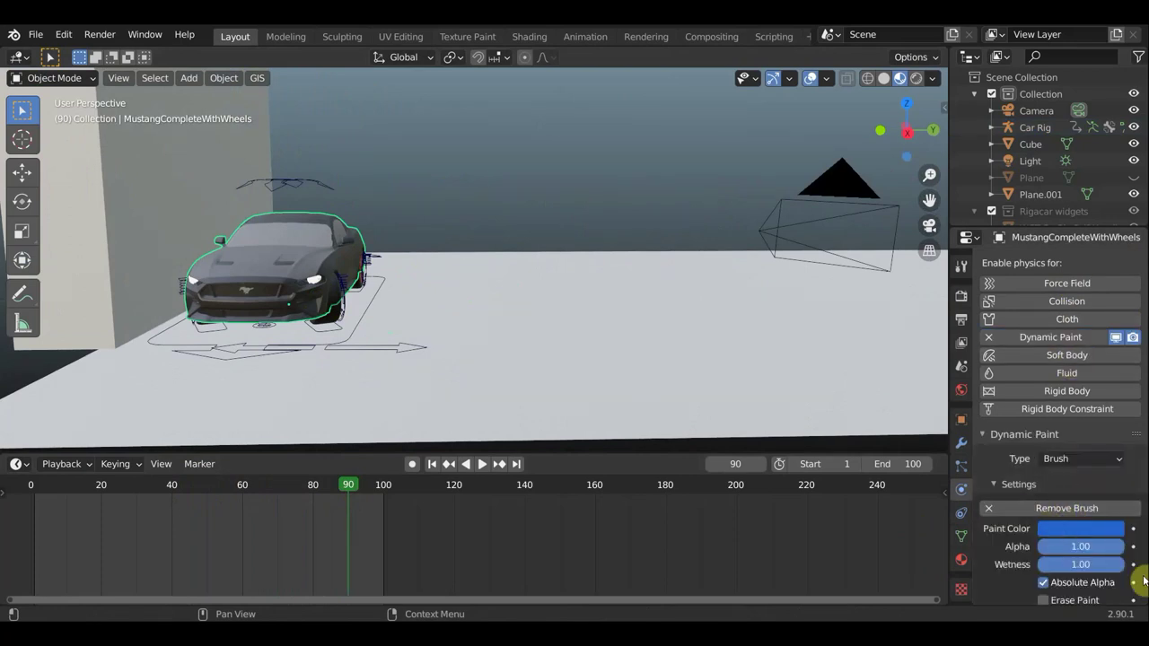
{"action": "scroll", "coordinate": [1080, 549], "scroll_direction": "down", "scroll_amount": 3}
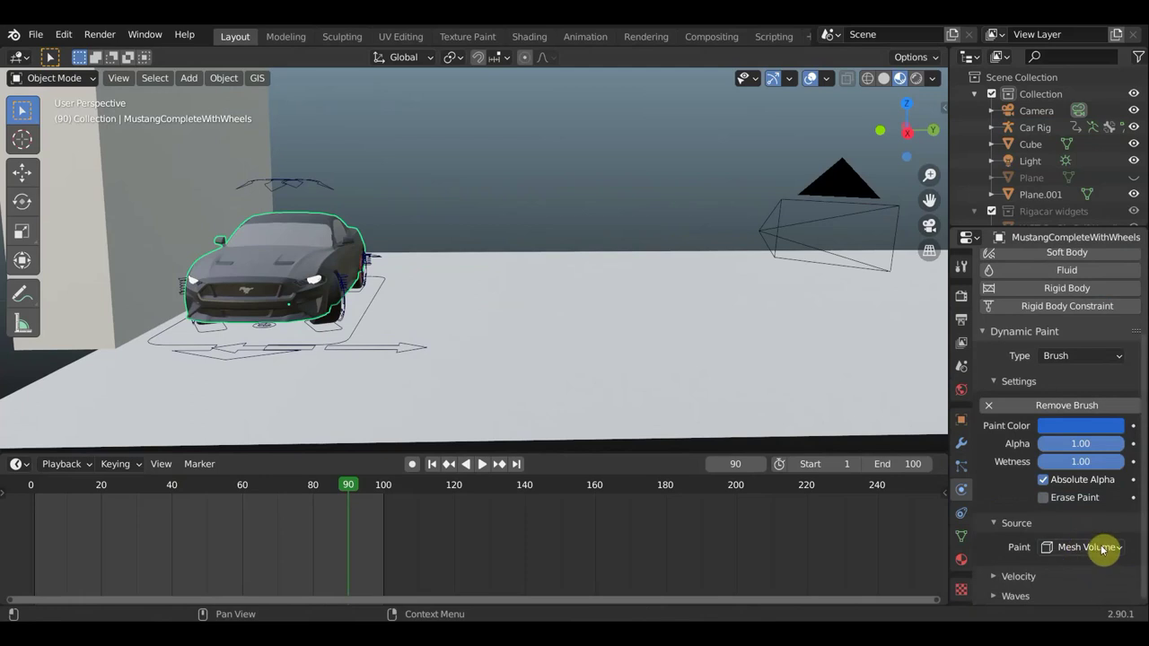
{"action": "left_click", "coordinate": [1090, 549]}
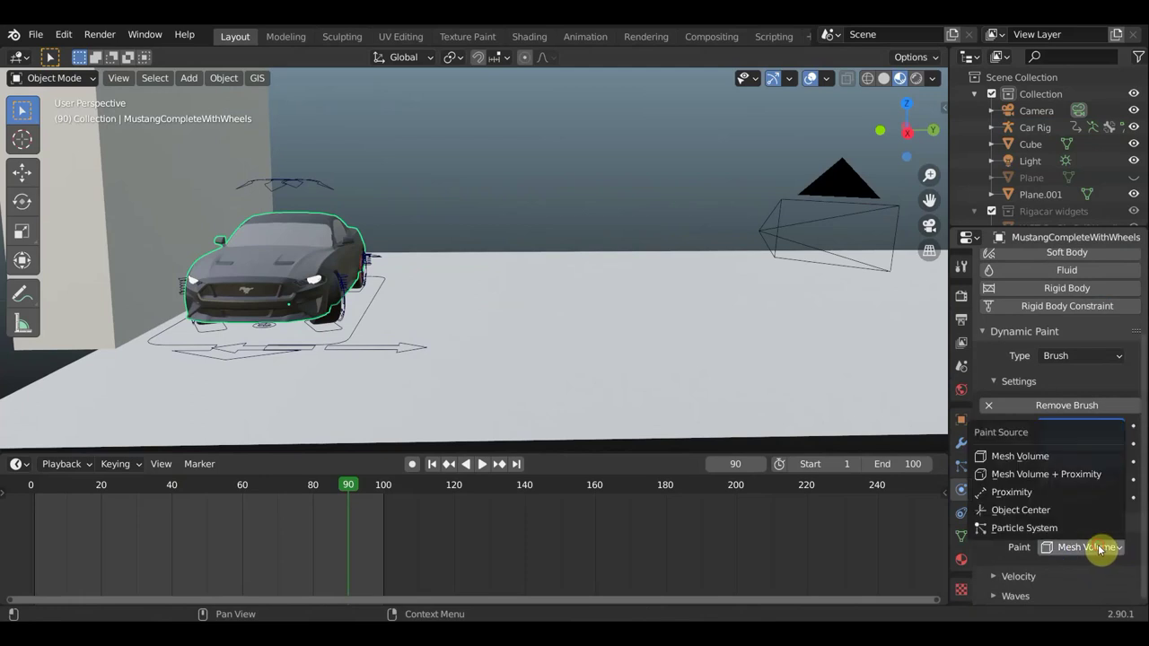
{"action": "left_click", "coordinate": [1061, 476]}
Look over the brush's Waves settings, then select the Cube wall.
{"action": "scroll", "coordinate": [1077, 533], "scroll_direction": "down", "scroll_amount": 2}
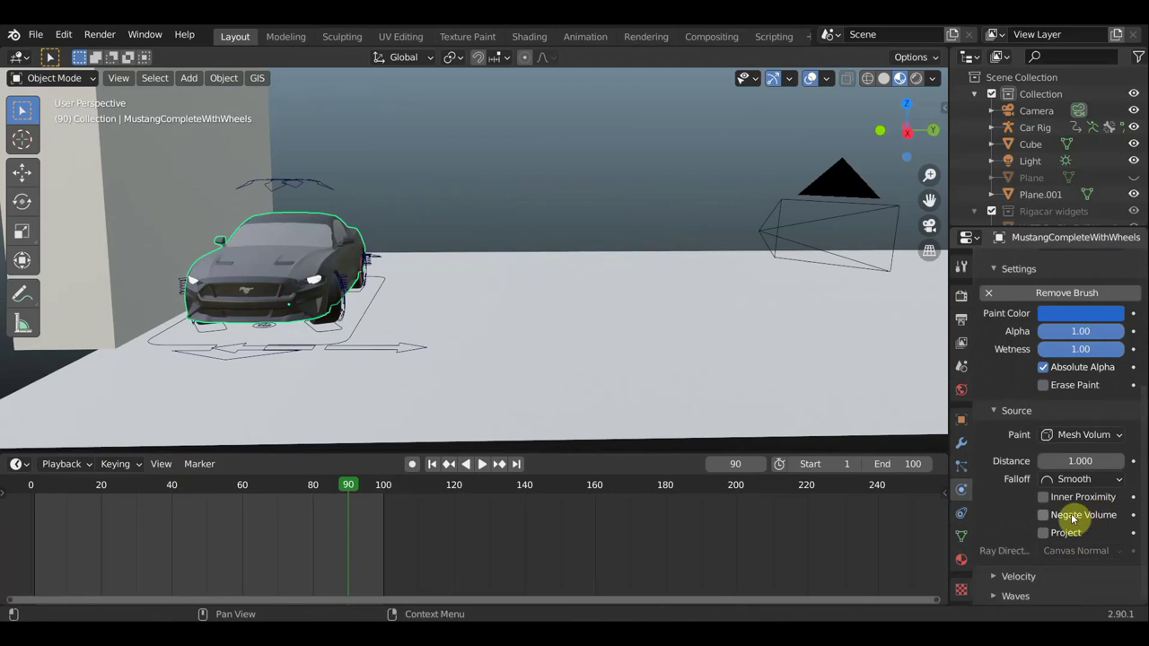
{"action": "left_click", "coordinate": [996, 599]}
{"action": "scroll", "coordinate": [1009, 594], "scroll_direction": "down", "scroll_amount": 2}
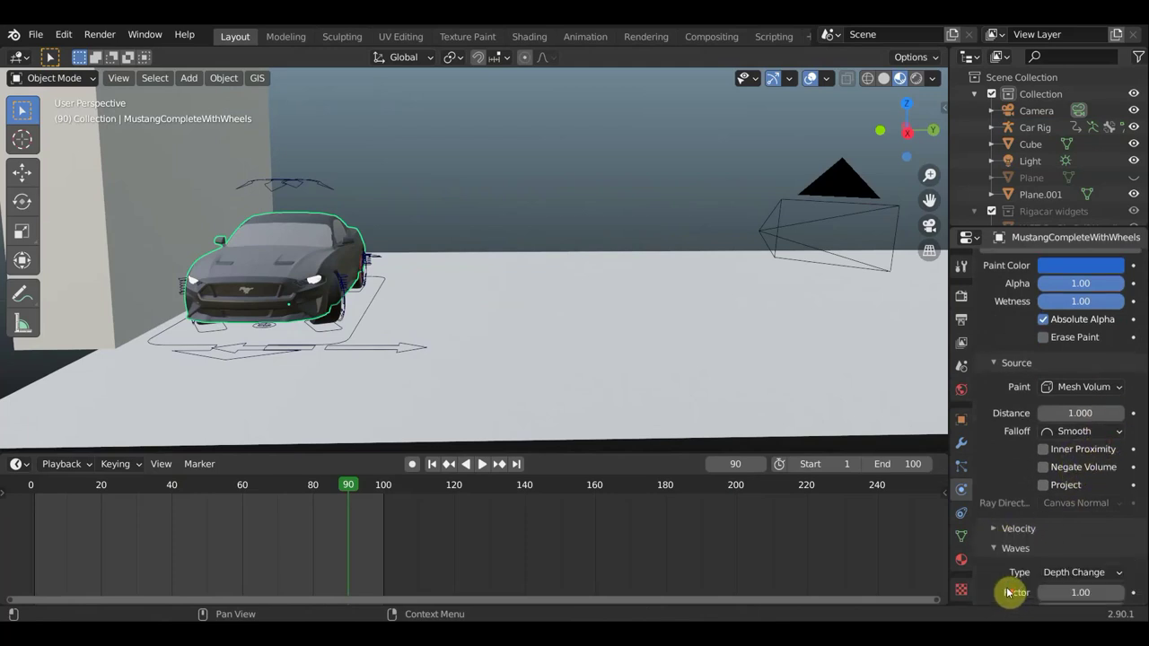
{"action": "scroll", "coordinate": [1017, 590], "scroll_direction": "down", "scroll_amount": 1}
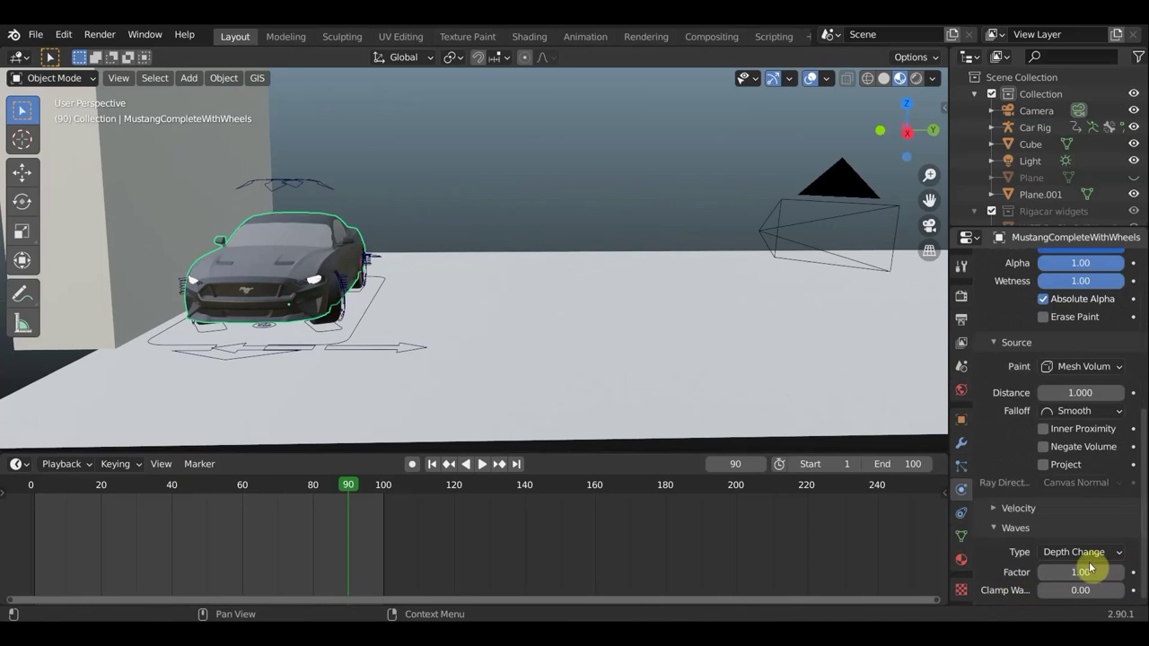
{"action": "scroll", "coordinate": [996, 529], "scroll_direction": "up", "scroll_amount": 4}
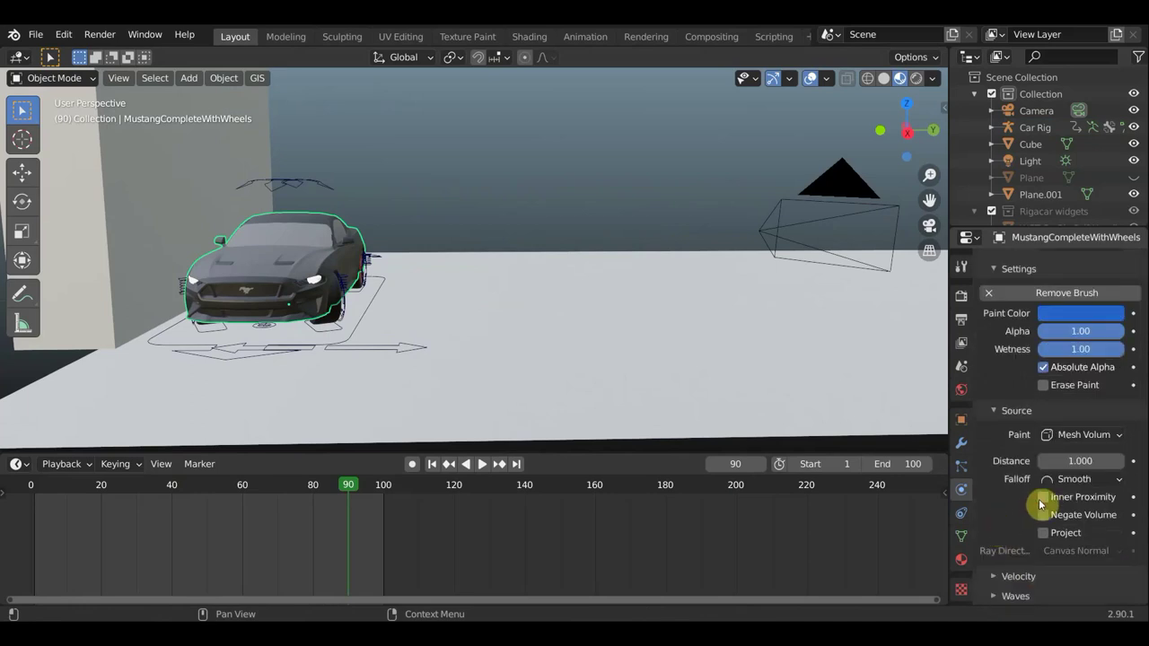
{"action": "scroll", "coordinate": [1057, 489], "scroll_direction": "up", "scroll_amount": 2}
{"action": "scroll", "coordinate": [1061, 513], "scroll_direction": "up", "scroll_amount": 2}
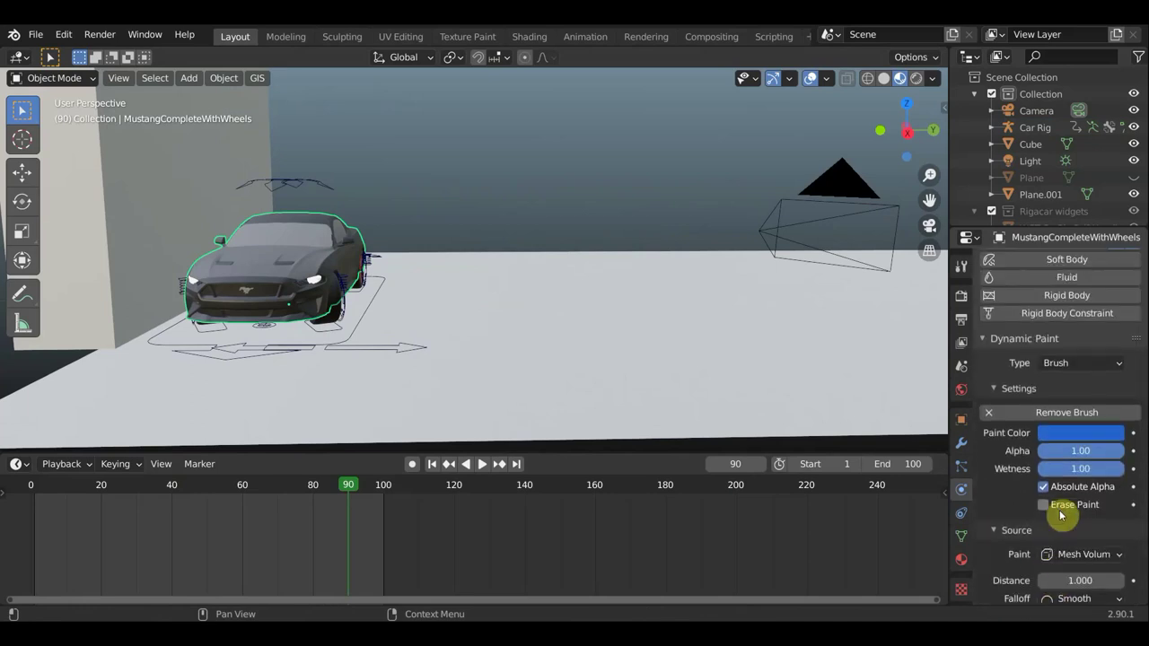
{"action": "scroll", "coordinate": [1062, 514], "scroll_direction": "up", "scroll_amount": 2}
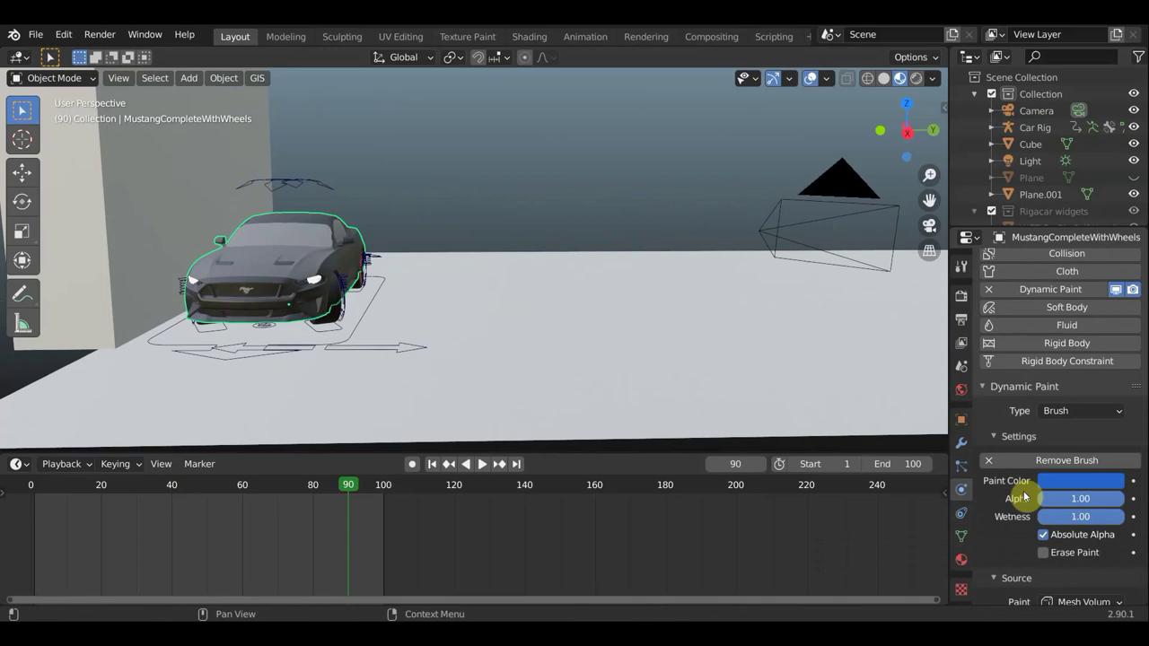
{"action": "left_click", "coordinate": [173, 218]}
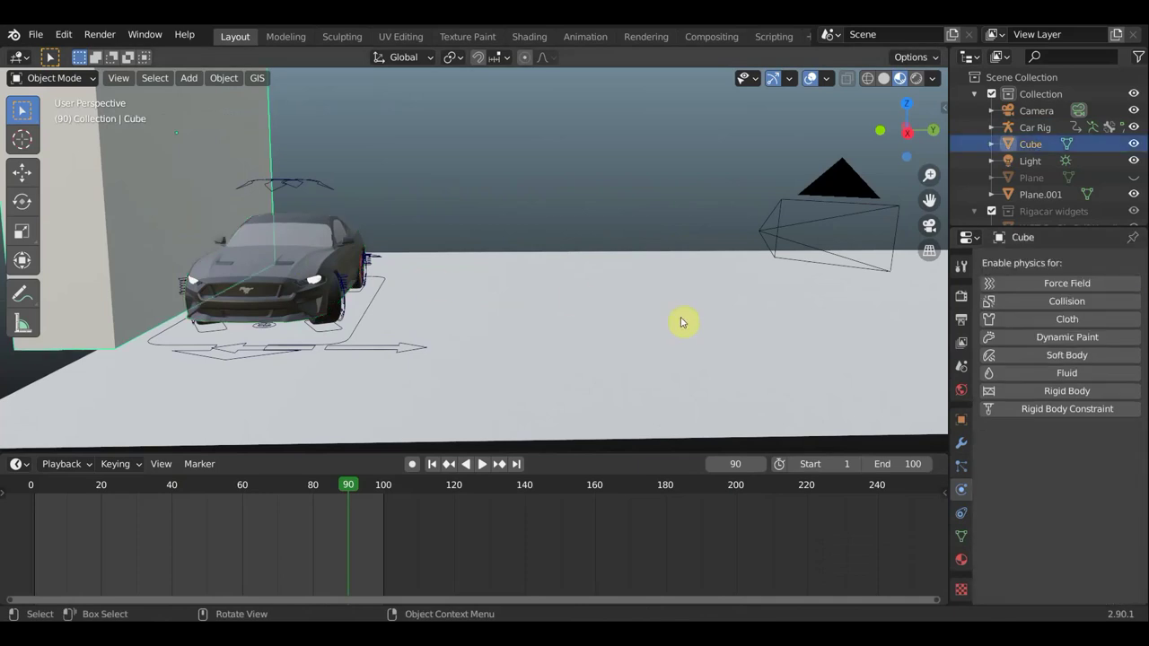
Enable Dynamic Paint on the Cube and add Canvas settings with a paint surface.
{"action": "left_click", "coordinate": [1076, 336]}
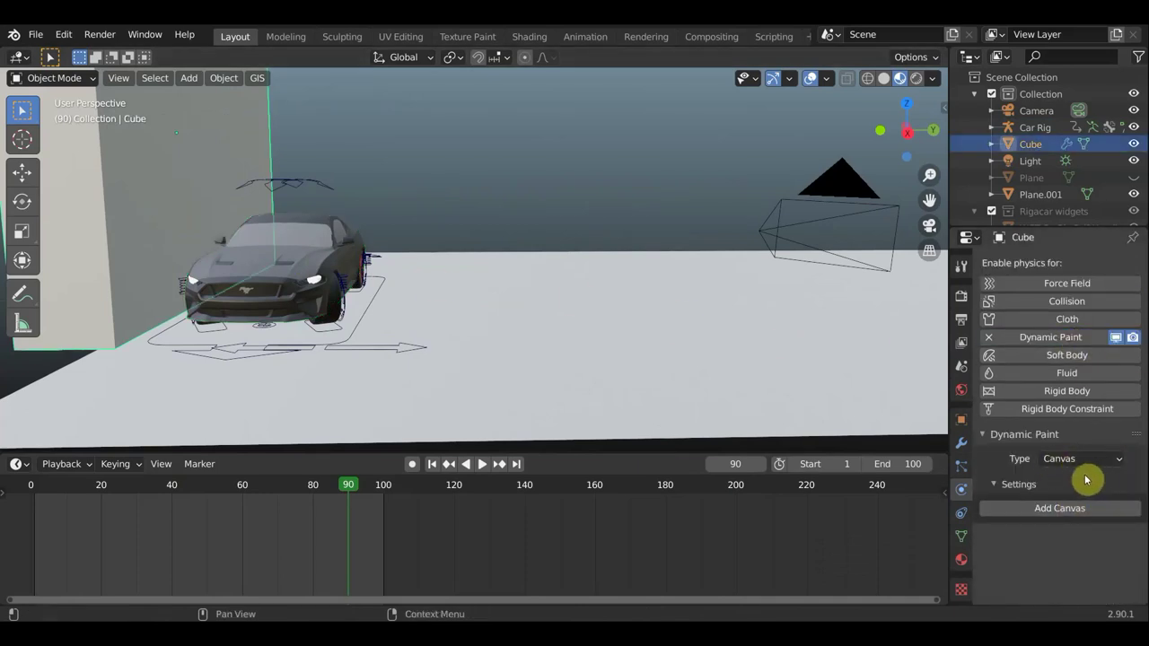
{"action": "left_click", "coordinate": [1082, 510]}
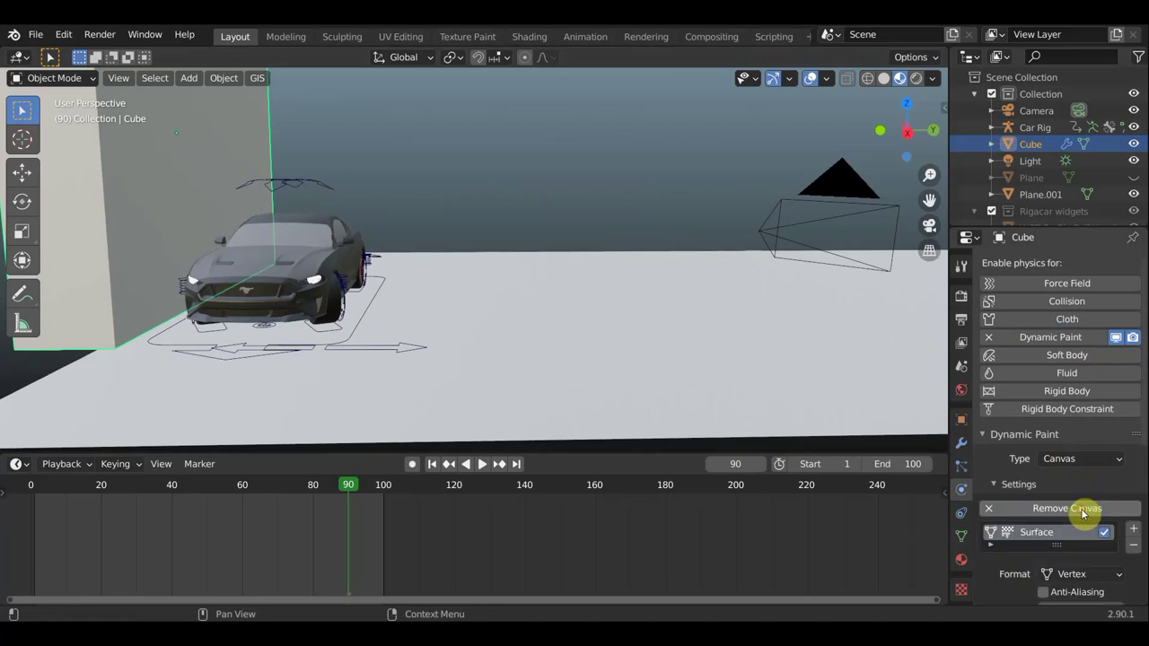
{"action": "scroll", "coordinate": [1082, 508], "scroll_direction": "down", "scroll_amount": 3}
{"action": "scroll", "coordinate": [1083, 507], "scroll_direction": "down", "scroll_amount": 1}
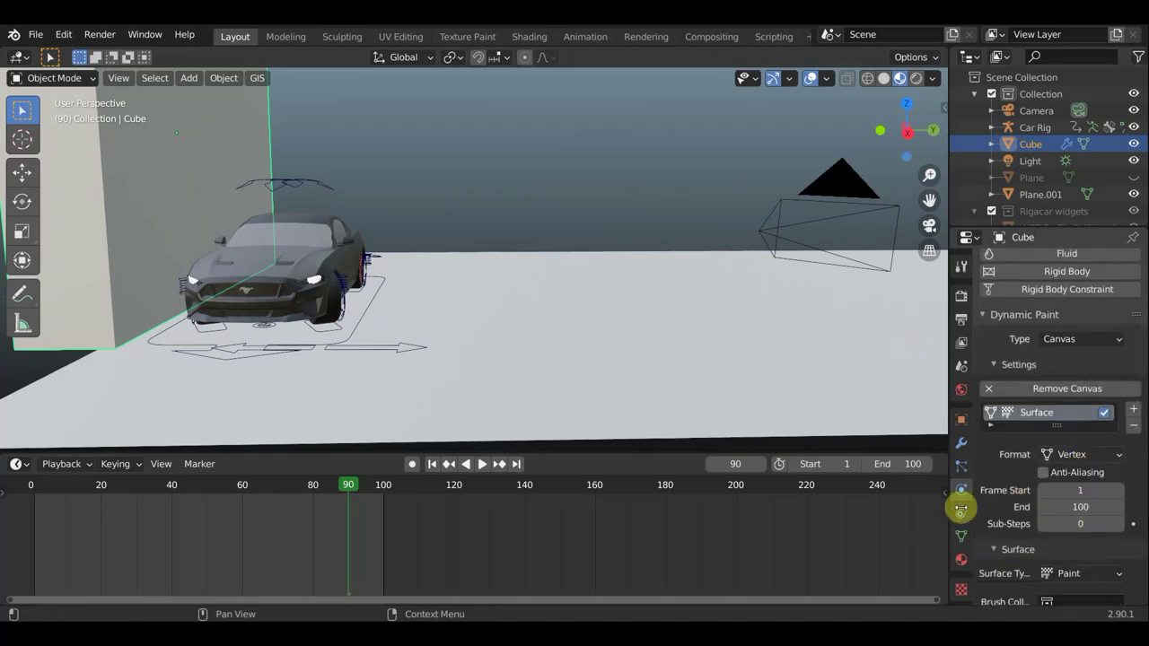
{"action": "scroll", "coordinate": [1118, 523], "scroll_direction": "down", "scroll_amount": 2}
{"action": "scroll", "coordinate": [1111, 524], "scroll_direction": "down", "scroll_amount": 2}
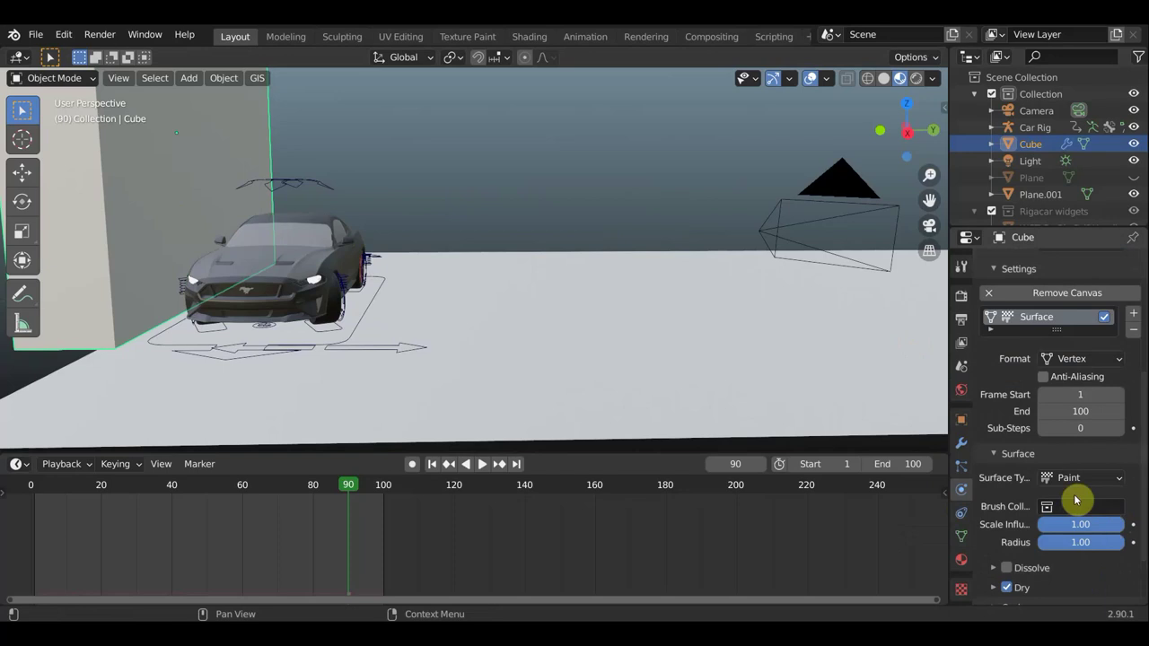
{"action": "scroll", "coordinate": [1050, 457], "scroll_direction": "up", "scroll_amount": 3}
{"action": "scroll", "coordinate": [1079, 436], "scroll_direction": "up", "scroll_amount": 1}
{"action": "scroll", "coordinate": [1079, 436], "scroll_direction": "up", "scroll_amount": 1}
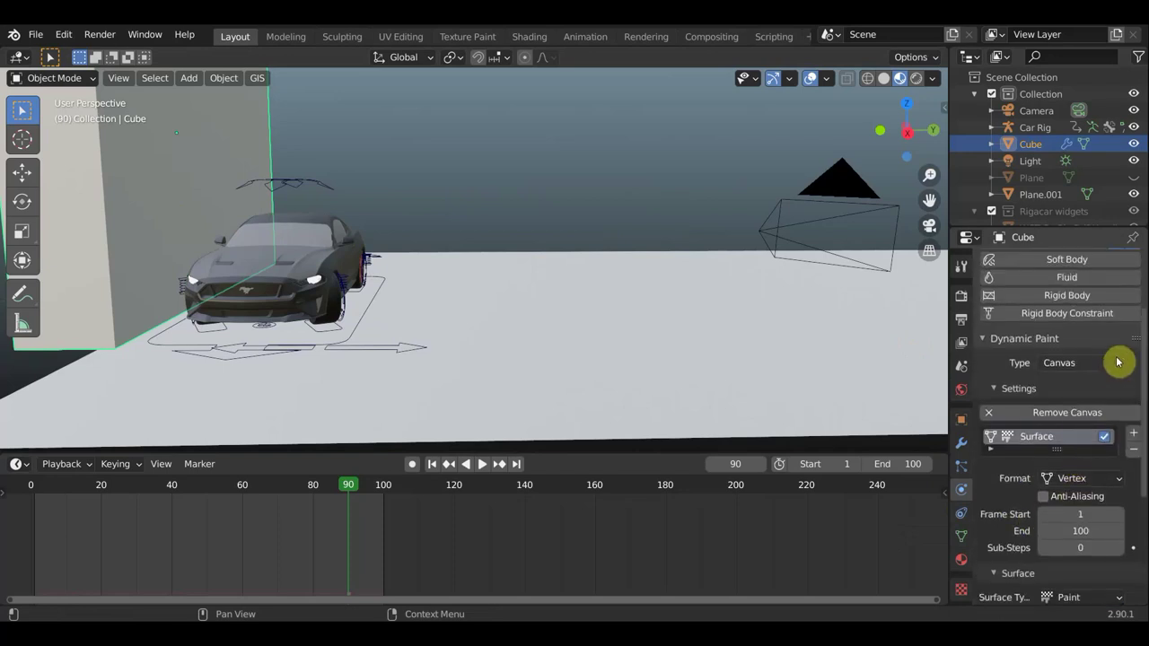
Switch the Cube's Dynamic Paint type to Brush and add brush settings as well.
{"action": "left_click", "coordinate": [1113, 363]}
{"action": "left_click", "coordinate": [1071, 401]}
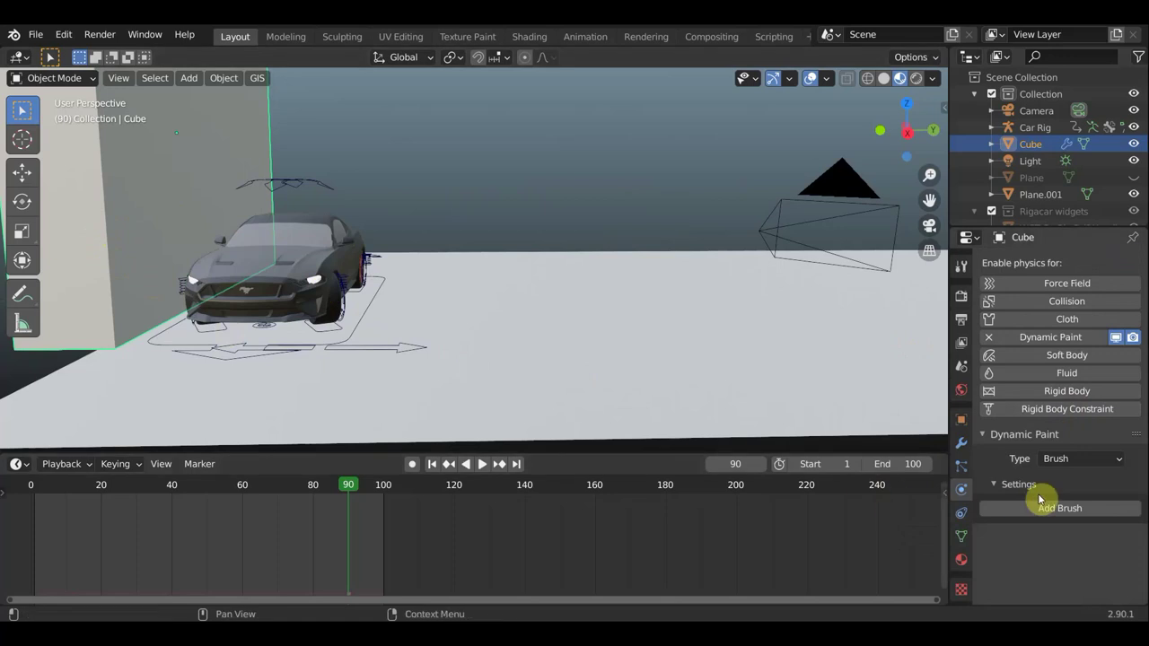
{"action": "left_click", "coordinate": [1080, 508]}
{"action": "scroll", "coordinate": [1039, 508], "scroll_direction": "down", "scroll_amount": 4}
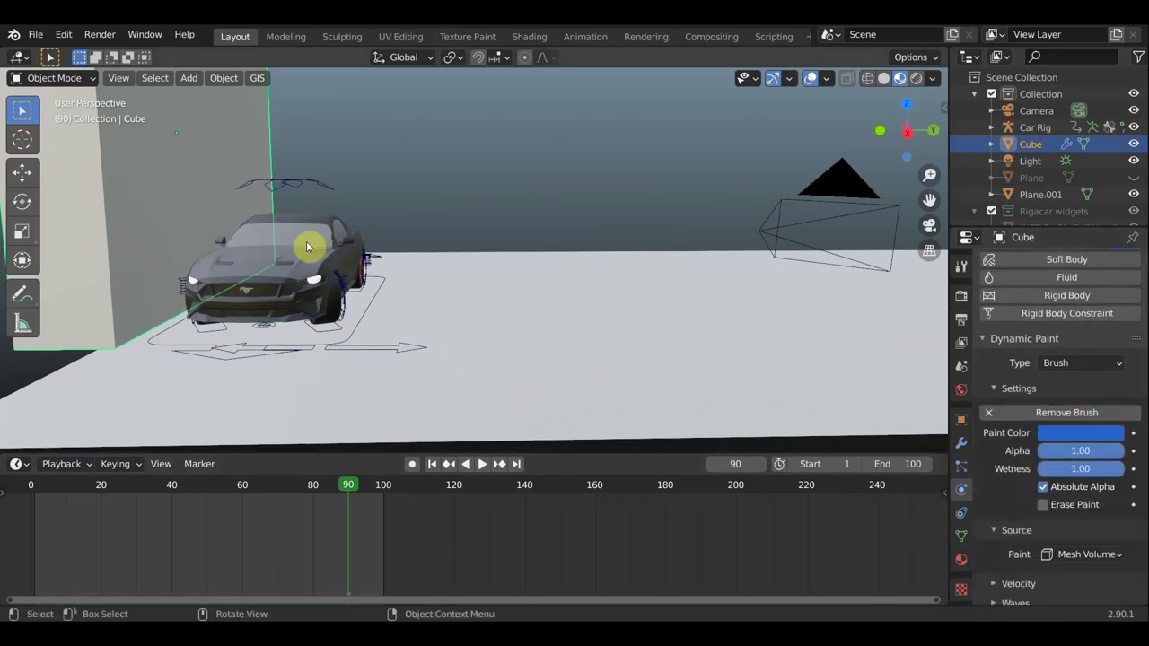
Select the Mustang, add Dynamic Paint Canvas settings, and turn on anti-aliasing.
{"action": "left_click", "coordinate": [321, 262]}
{"action": "left_click", "coordinate": [1103, 364]}
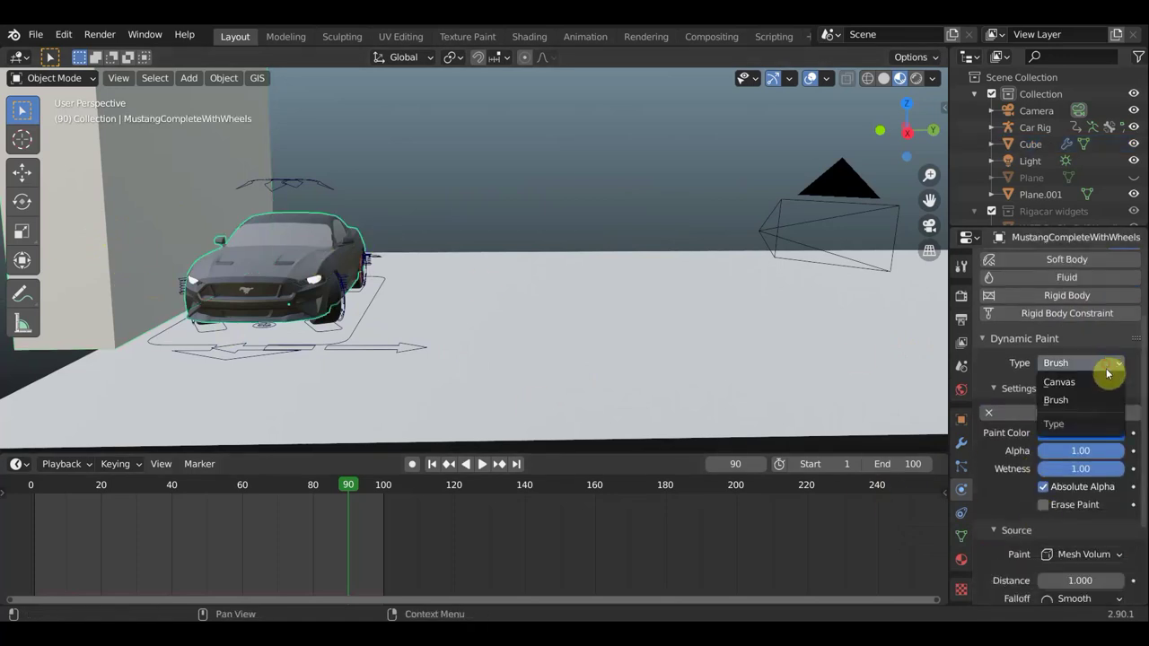
{"action": "left_click", "coordinate": [1086, 383]}
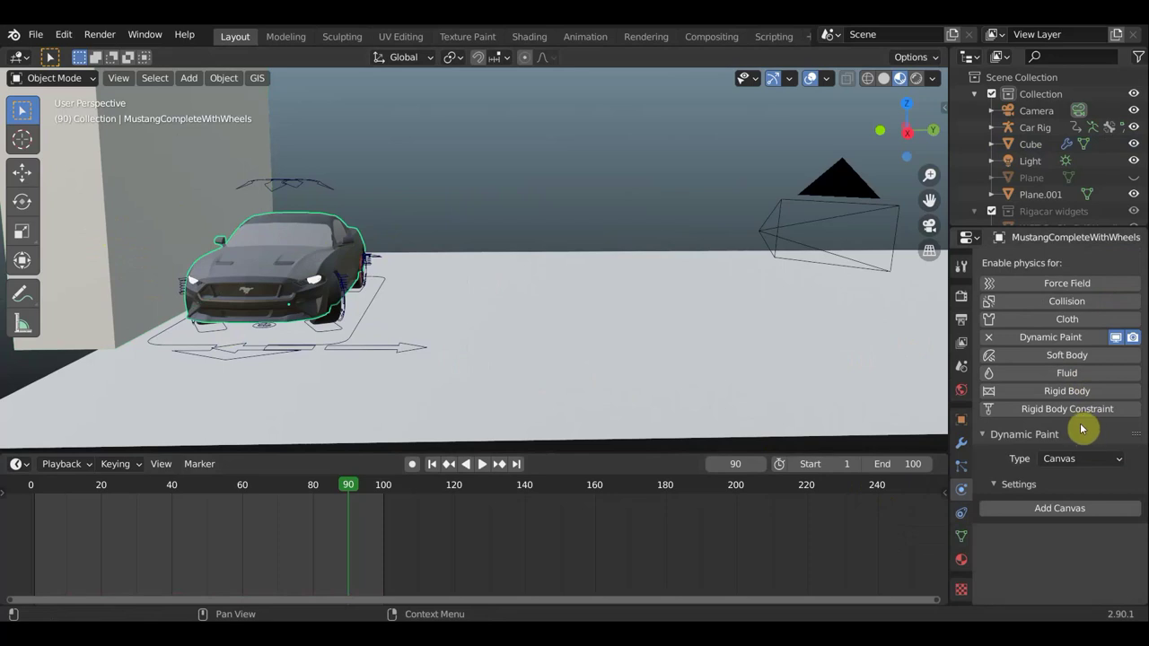
{"action": "left_click", "coordinate": [1061, 508]}
{"action": "scroll", "coordinate": [1072, 504], "scroll_direction": "down", "scroll_amount": 3}
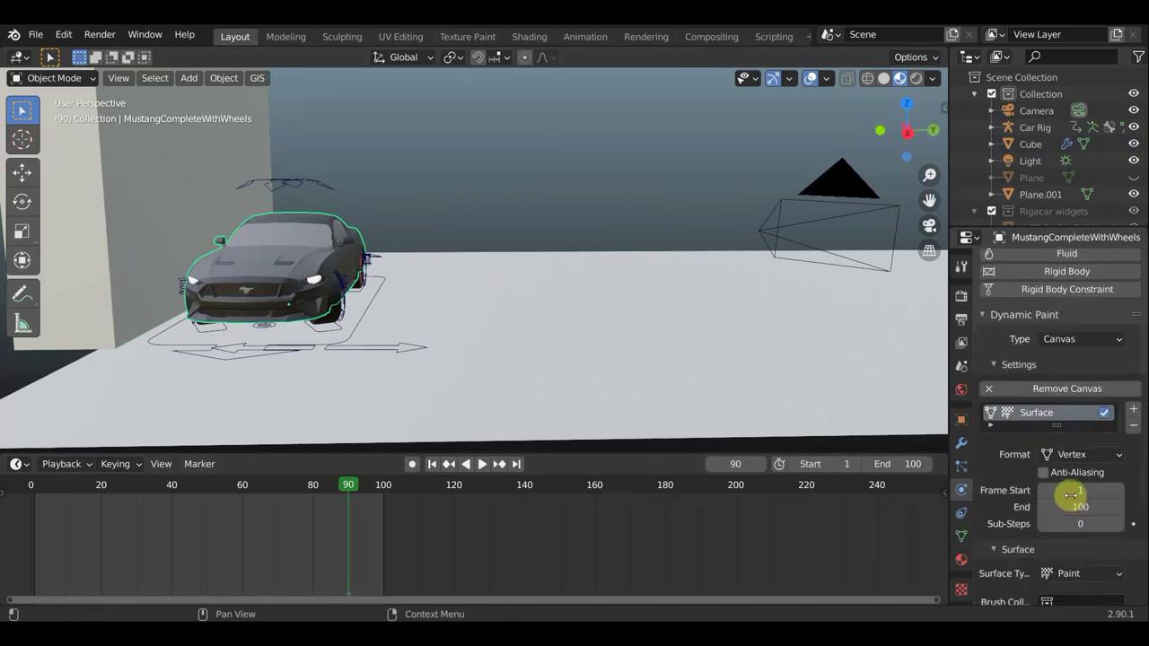
{"action": "scroll", "coordinate": [1077, 498], "scroll_direction": "down", "scroll_amount": 4}
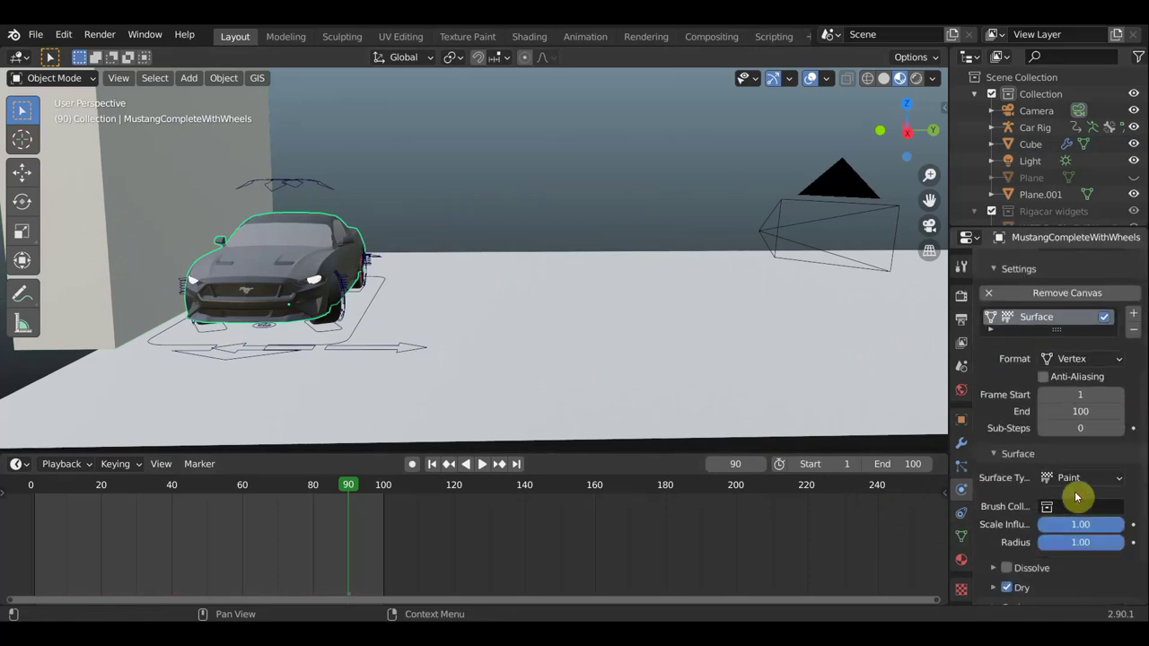
{"action": "left_click", "coordinate": [1043, 378]}
Set the canvas surface type to Weight and add the dp_weight output vertex group.
{"action": "scroll", "coordinate": [1091, 453], "scroll_direction": "down", "scroll_amount": 2}
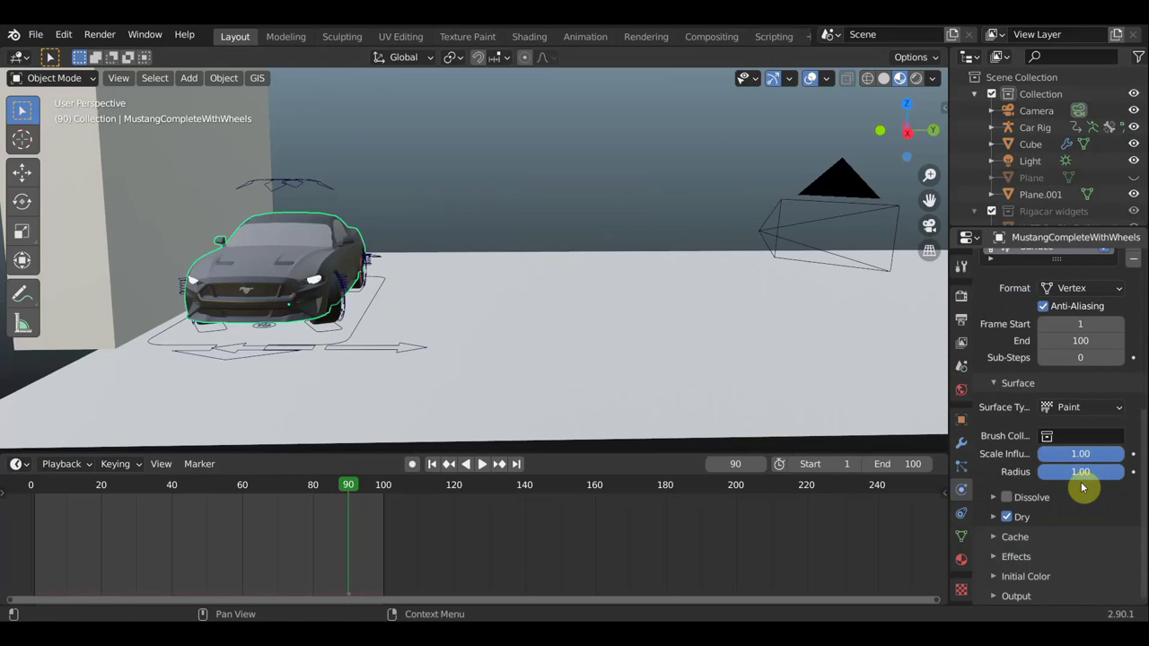
{"action": "left_click", "coordinate": [1097, 408]}
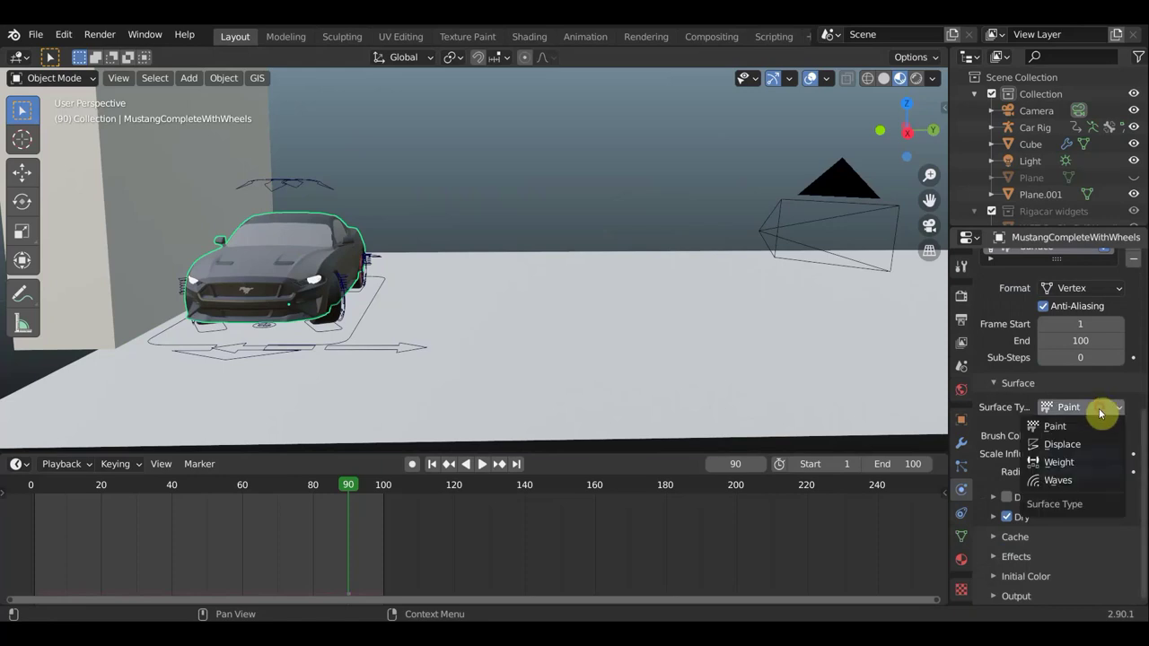
{"action": "left_click", "coordinate": [1078, 464]}
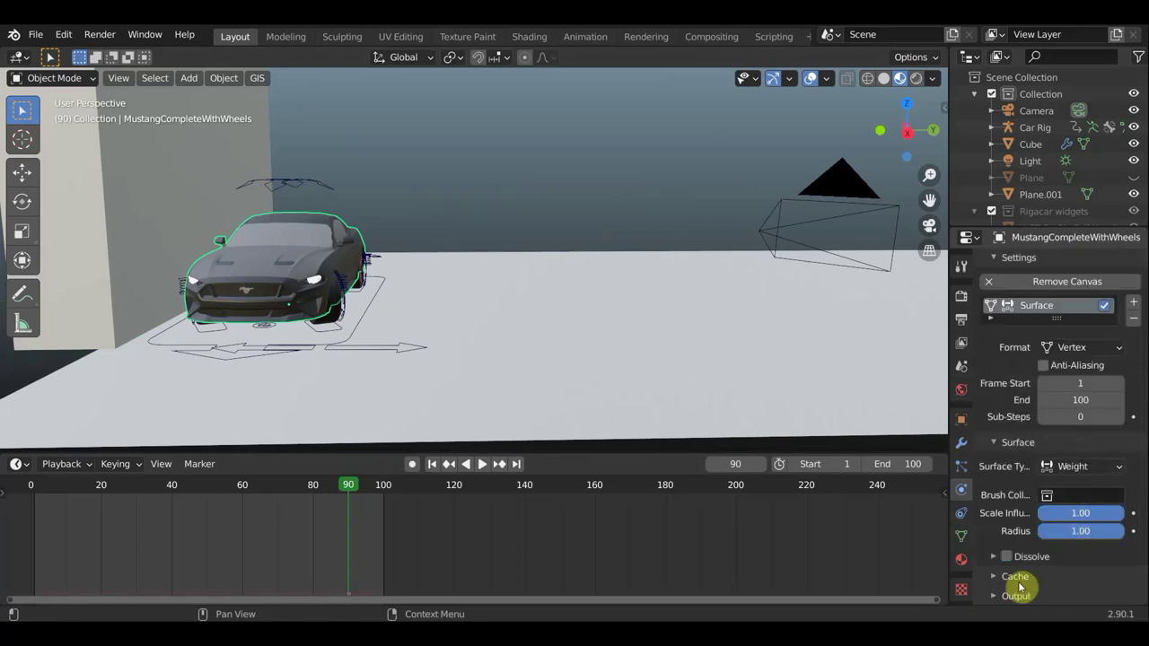
{"action": "left_click", "coordinate": [994, 596]}
{"action": "scroll", "coordinate": [1001, 592], "scroll_direction": "down", "scroll_amount": 1}
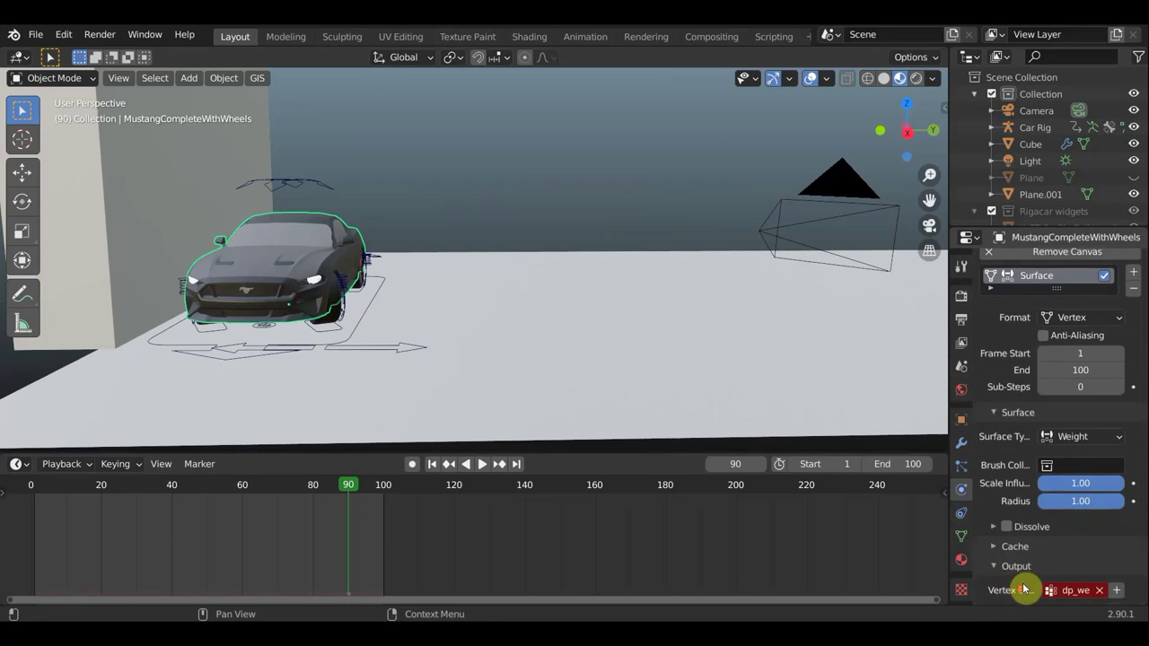
{"action": "left_click", "coordinate": [1120, 595]}
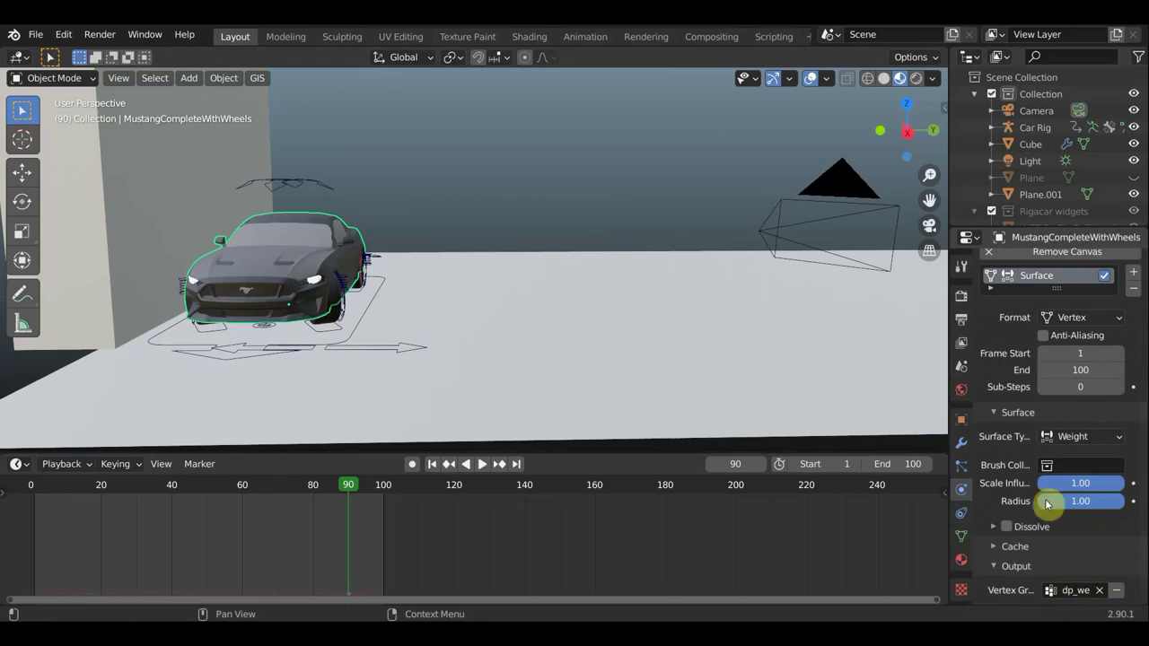
{"action": "scroll", "coordinate": [994, 442], "scroll_direction": "up", "scroll_amount": 2}
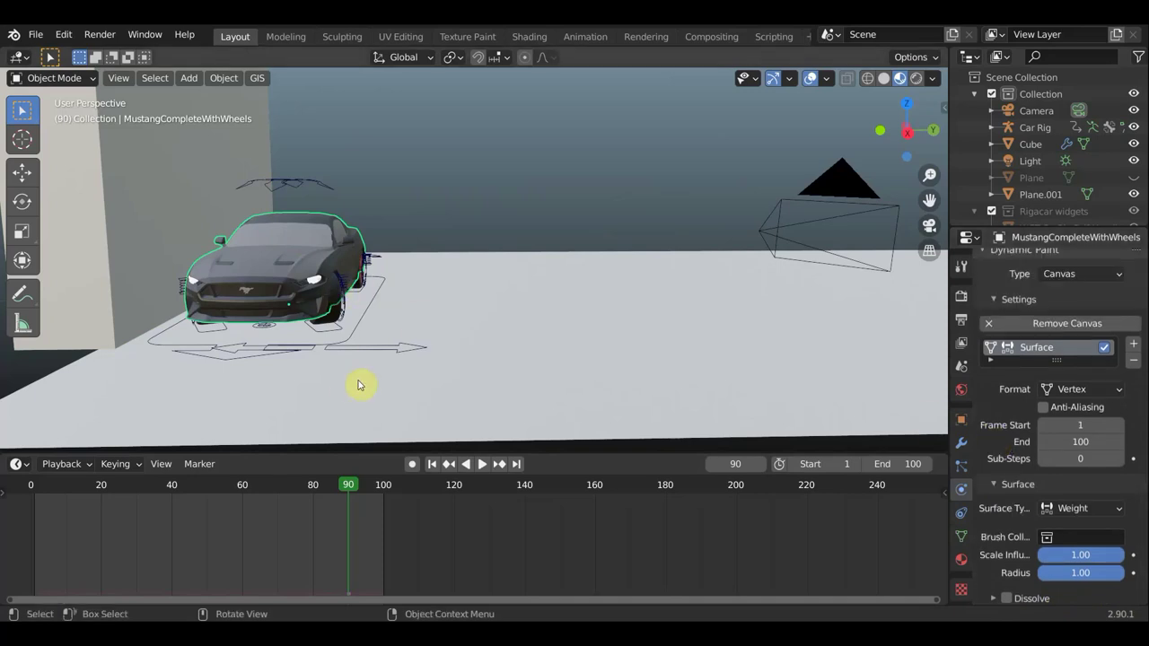
Switch the Mustang to Weight Paint mode and scrub back to frame 59, viewing from the side.
{"action": "middle_click_drag", "start_coordinate": [358, 385], "coordinate": [189, 198]}
{"action": "left_click", "coordinate": [55, 78]}
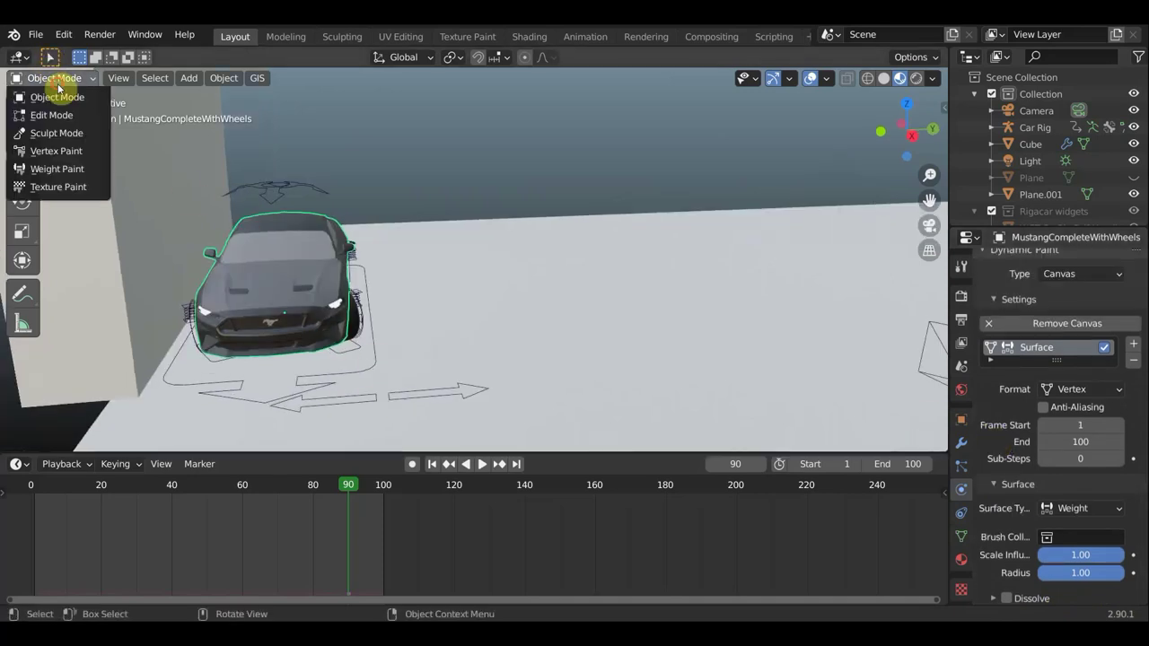
{"action": "left_click", "coordinate": [54, 169]}
{"action": "middle_click_drag", "start_coordinate": [333, 321], "coordinate": [386, 331]}
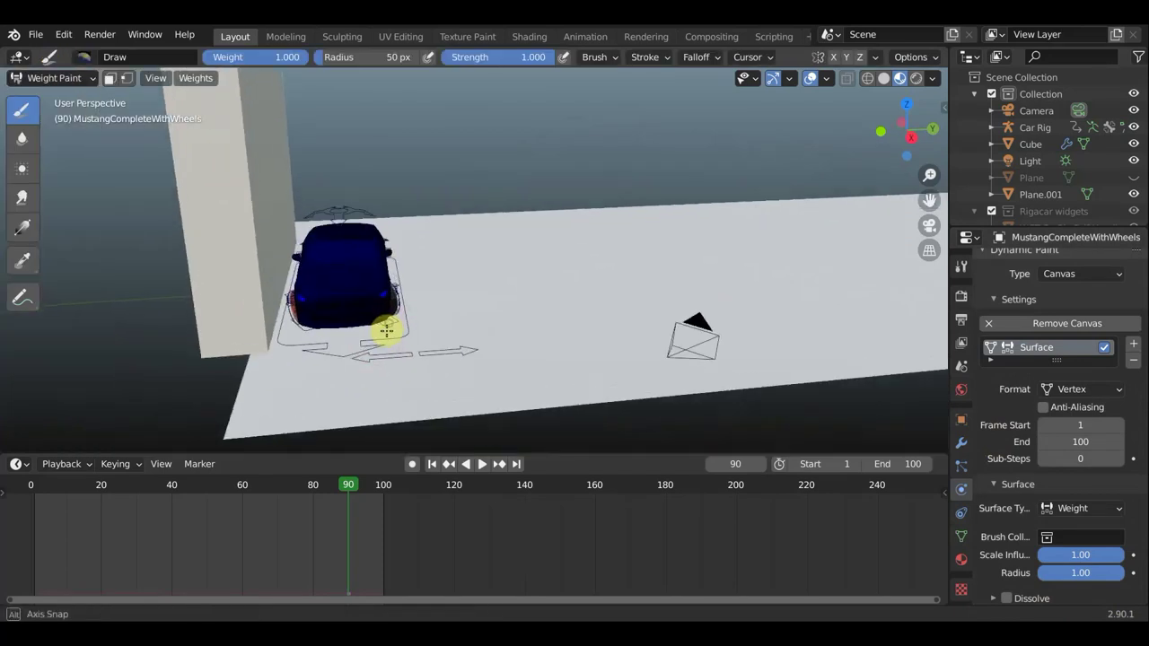
{"action": "mouse_move", "coordinate": [346, 485]}
{"action": "left_mouse_down"}
{"action": "mouse_move", "coordinate": [231, 486]}
{"action": "mouse_move", "coordinate": [346, 492]}
{"action": "mouse_move", "coordinate": [240, 495]}
{"action": "left_mouse_up"}
{"action": "middle_click_drag", "start_coordinate": [341, 346], "coordinate": [364, 331]}
{"action": "scroll", "coordinate": [377, 314], "scroll_direction": "up", "scroll_amount": 5}
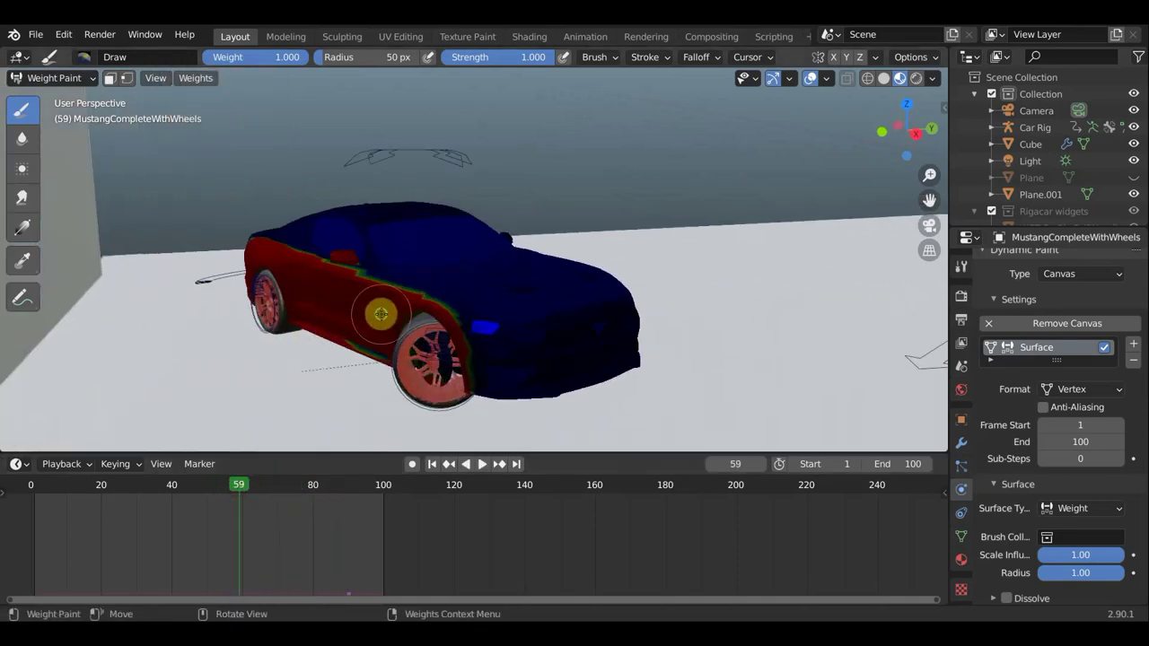
{"action": "scroll", "coordinate": [380, 313], "scroll_direction": "up", "scroll_amount": 2}
{"action": "scroll", "coordinate": [380, 313], "scroll_direction": "up", "scroll_amount": 2}
{"action": "scroll", "coordinate": [449, 359], "scroll_direction": "up", "scroll_amount": 4}
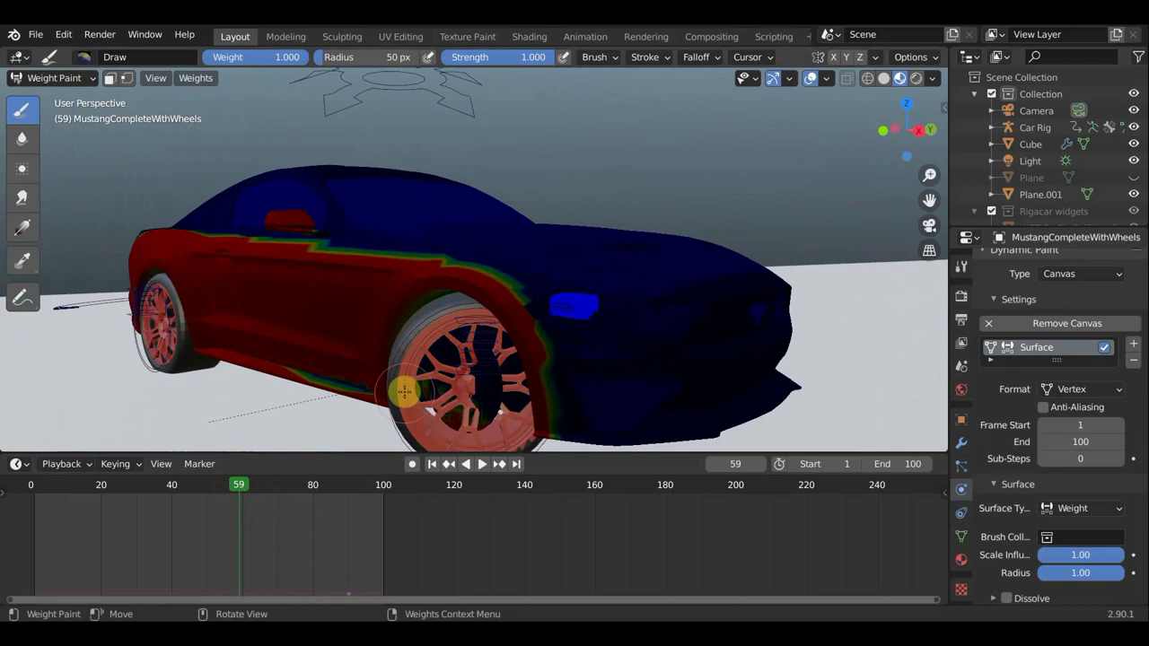
{"action": "middle_click_drag", "start_coordinate": [341, 307], "coordinate": [275, 320]}
{"action": "scroll", "coordinate": [279, 323], "scroll_direction": "down", "scroll_amount": 3}
{"action": "scroll", "coordinate": [294, 337], "scroll_direction": "down", "scroll_amount": 2}
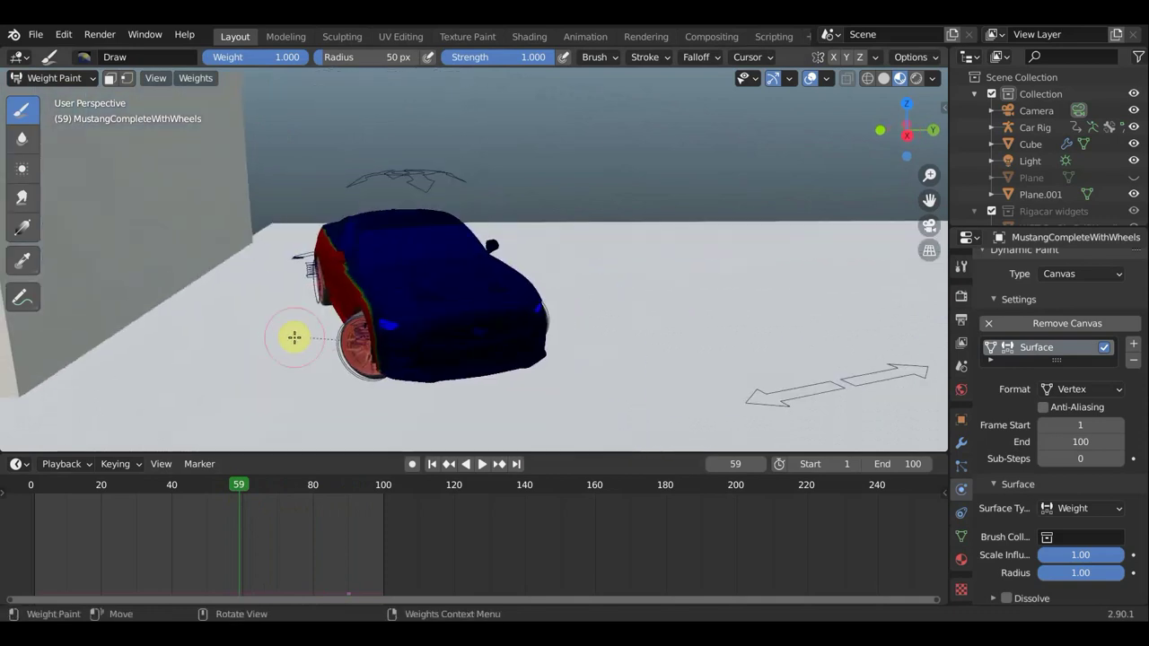
Play the crash and stop around frame 79 to inspect the painted weights.
{"action": "key", "text": "space"}
{"action": "left_click", "coordinate": [298, 503]}
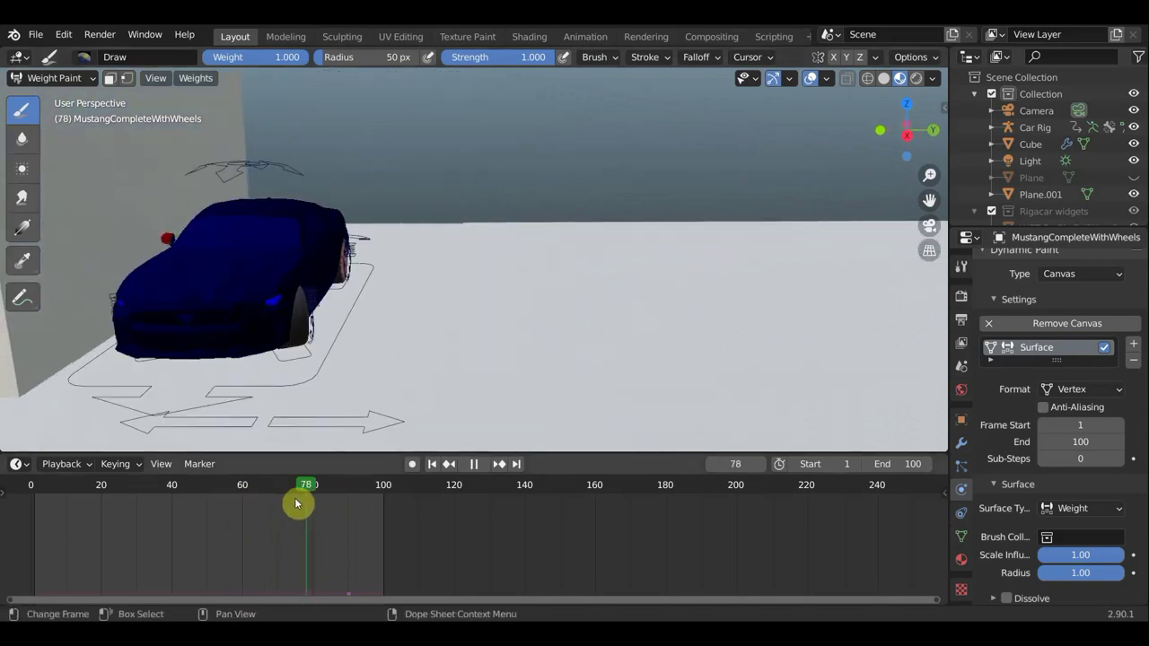
{"action": "mouse_move", "coordinate": [298, 503]}
{"action": "left_mouse_down"}
{"action": "mouse_move", "coordinate": [282, 503]}
{"action": "mouse_move", "coordinate": [341, 514]}
{"action": "mouse_move", "coordinate": [295, 510]}
{"action": "left_mouse_up"}
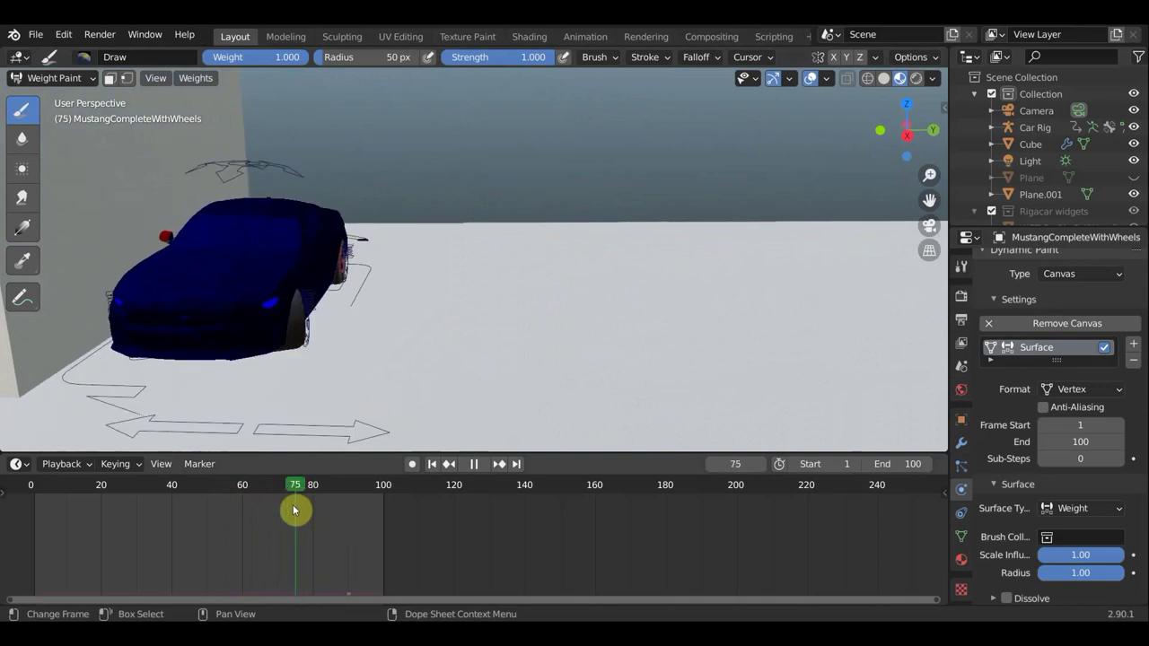
{"action": "key", "text": "space"}
{"action": "middle_click_drag", "start_coordinate": [339, 347], "coordinate": [394, 339]}
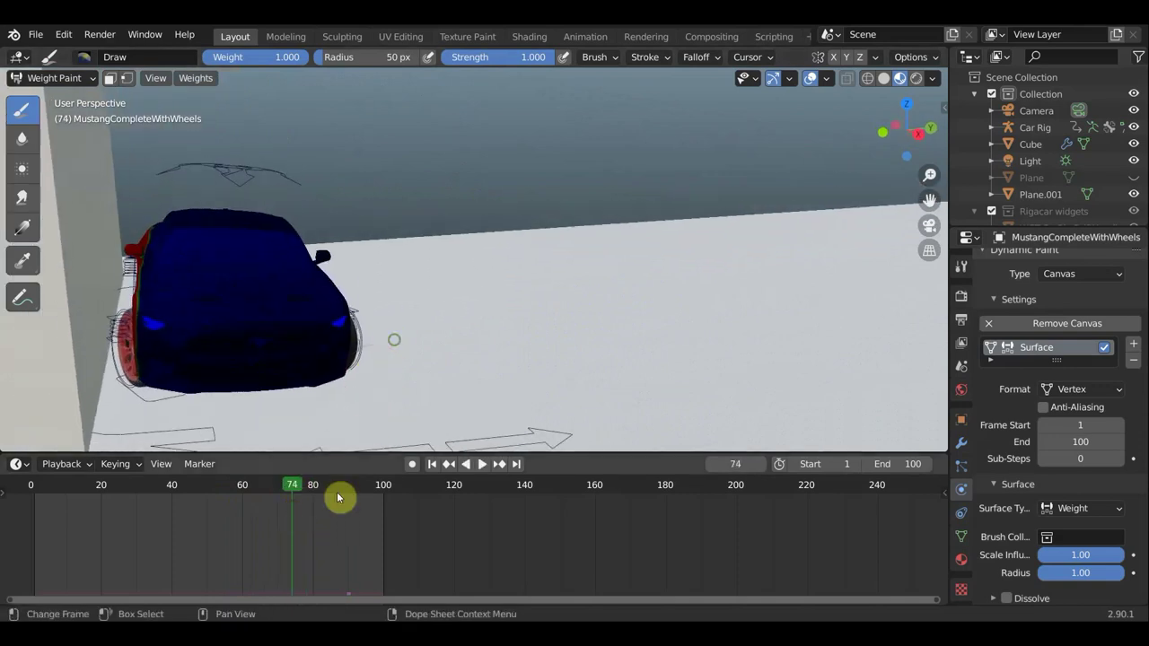
{"action": "key", "text": "space"}
{"action": "key", "text": "space"}
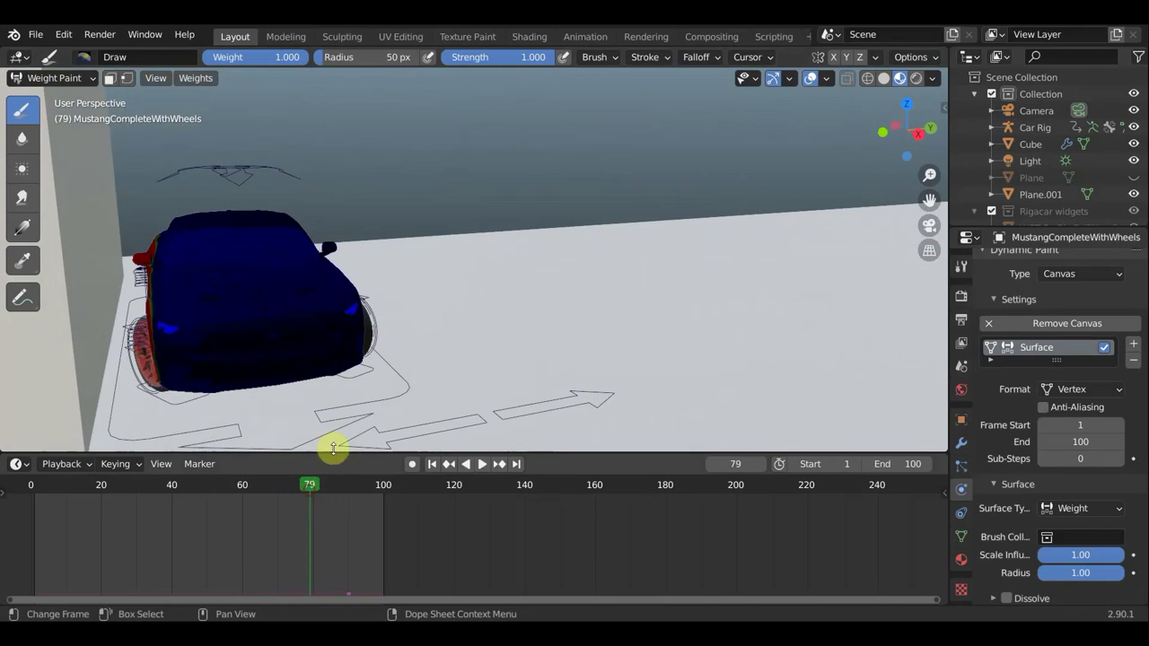
{"action": "mouse_move", "coordinate": [385, 359]}
{"action": "middle_mouse_down"}
{"action": "mouse_move", "coordinate": [372, 385]}
{"action": "mouse_move", "coordinate": [562, 324]}
{"action": "middle_mouse_up"}
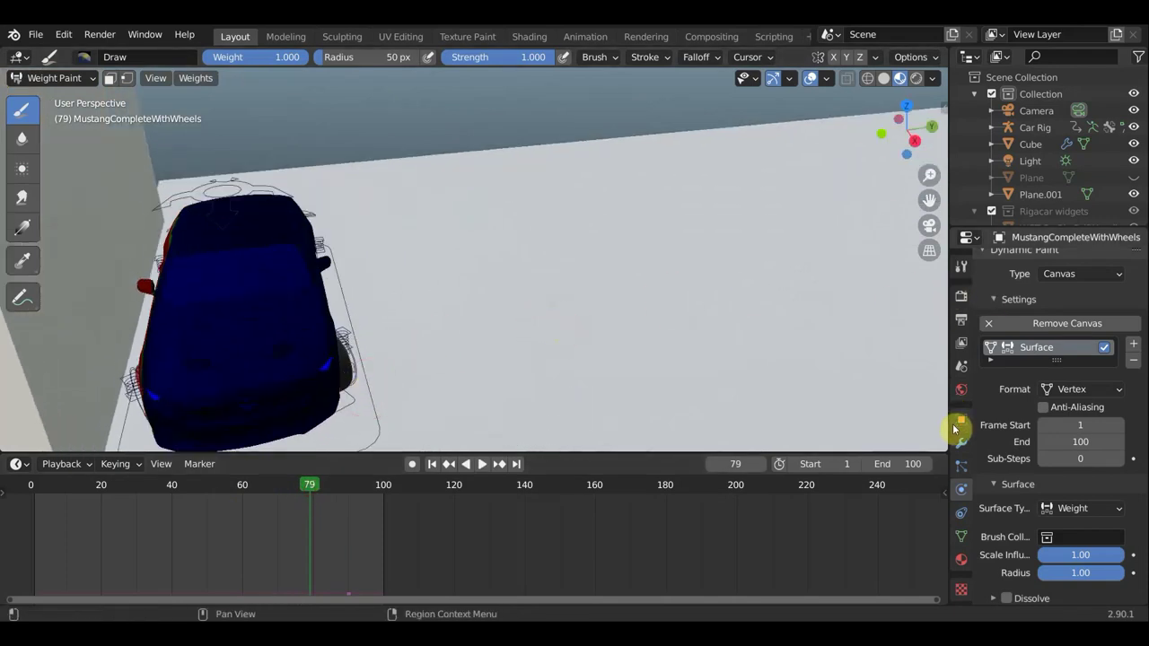
{"action": "left_click", "coordinate": [75, 78]}
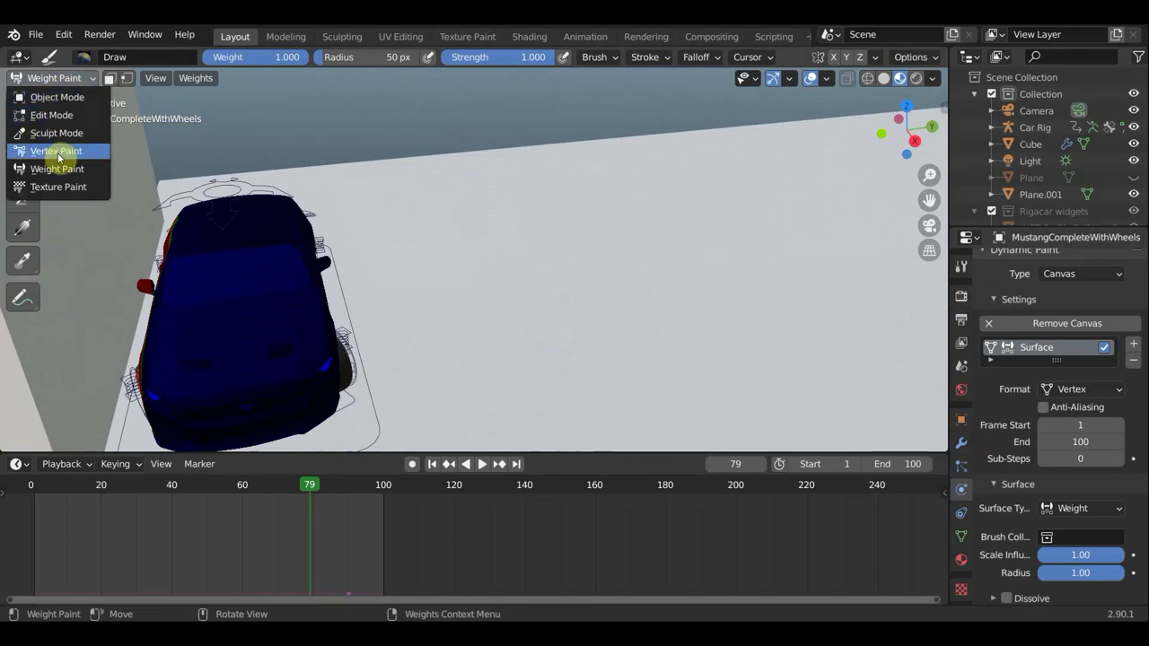
Back in Object Mode with Solid shading, add a Displace modifier to the car.
{"action": "left_click", "coordinate": [86, 99]}
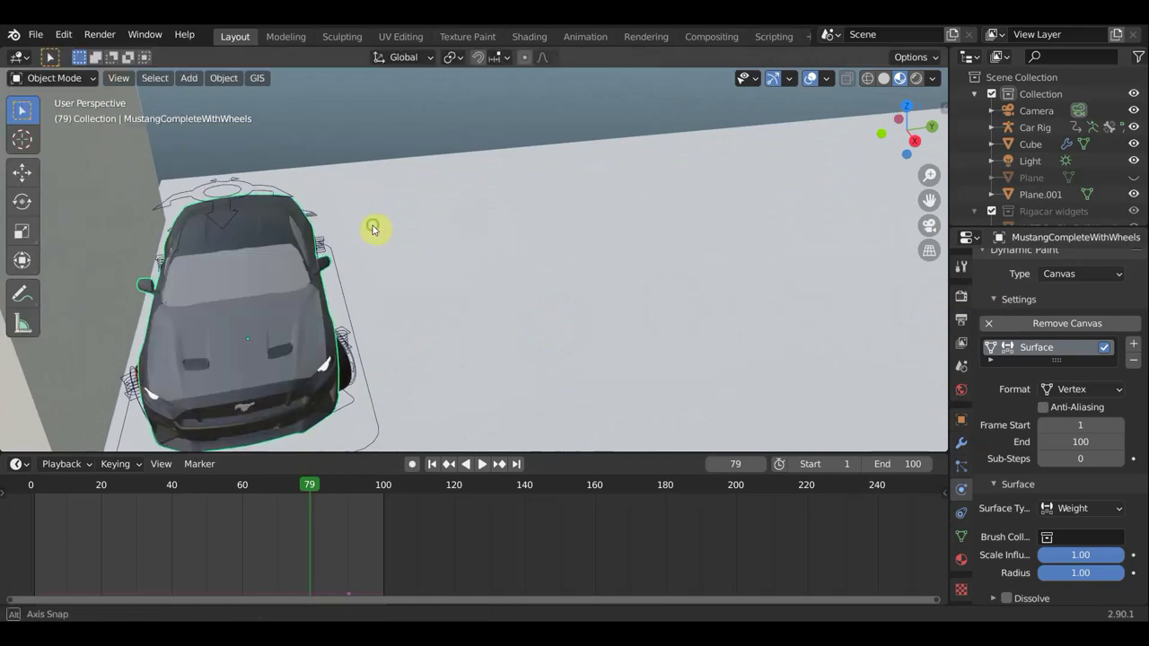
{"action": "middle_click_drag", "start_coordinate": [381, 215], "coordinate": [687, 87]}
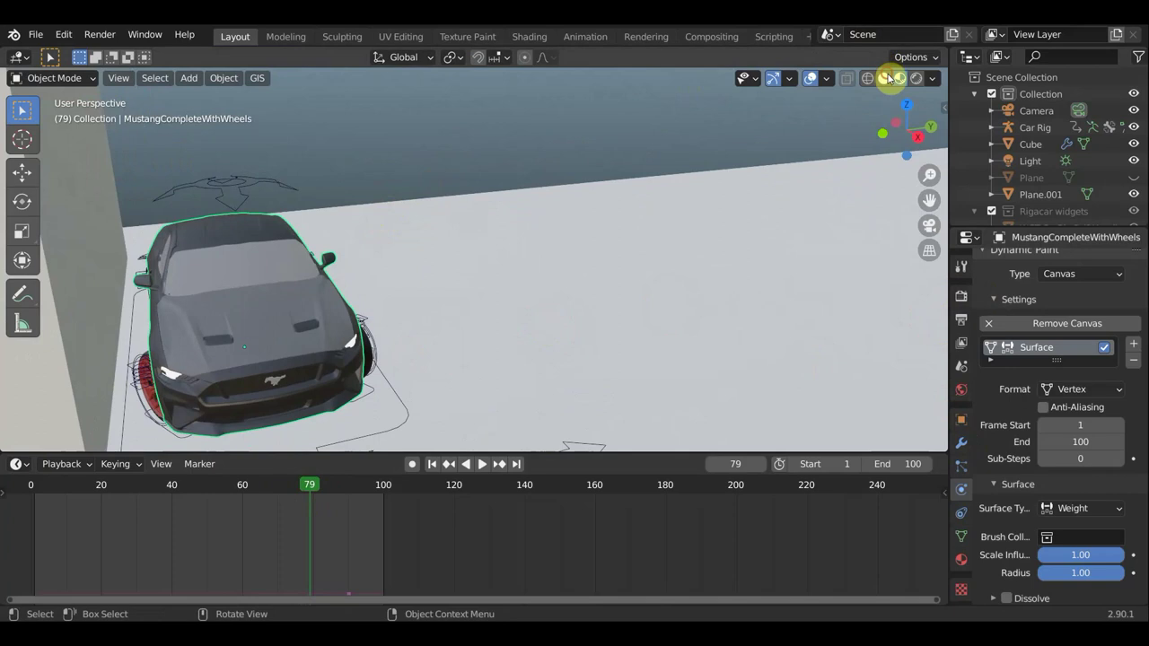
{"action": "left_click", "coordinate": [885, 78]}
{"action": "middle_click_drag", "start_coordinate": [626, 311], "coordinate": [630, 308]}
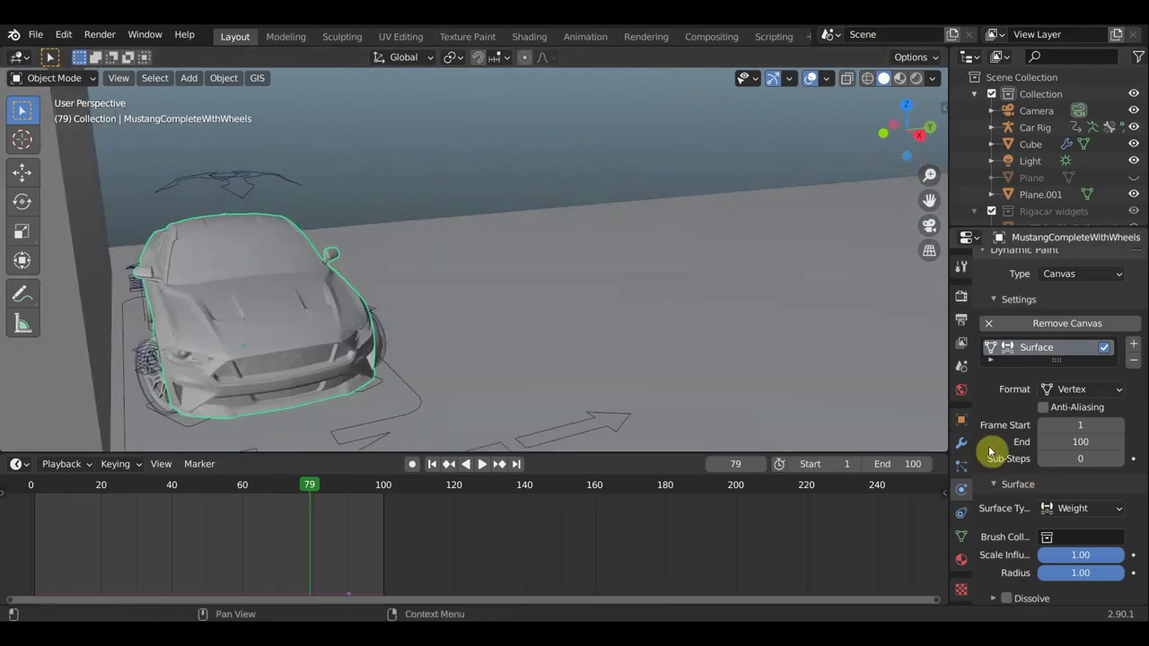
{"action": "left_click", "coordinate": [961, 443]}
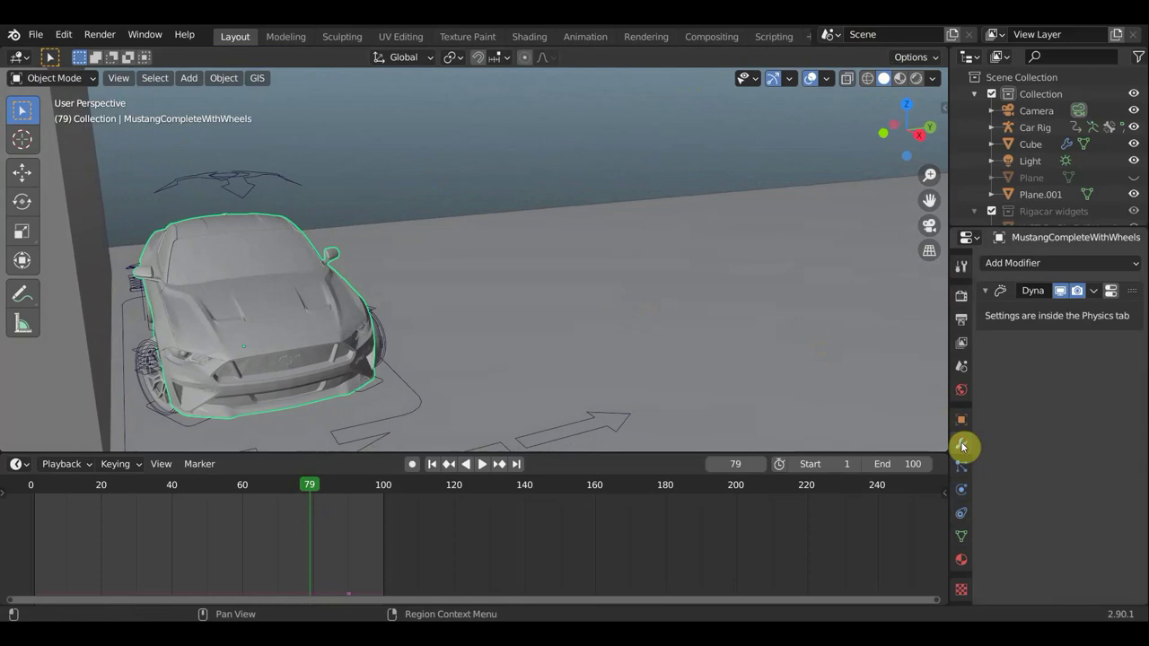
{"action": "left_click", "coordinate": [1040, 265]}
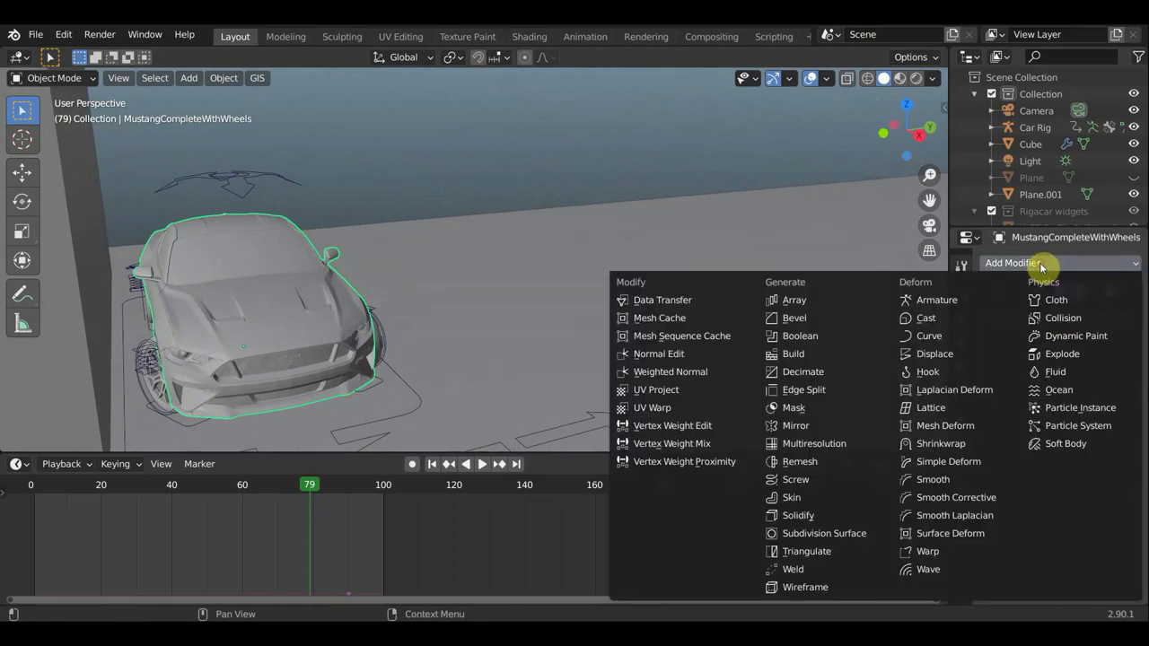
{"action": "left_click", "coordinate": [931, 355]}
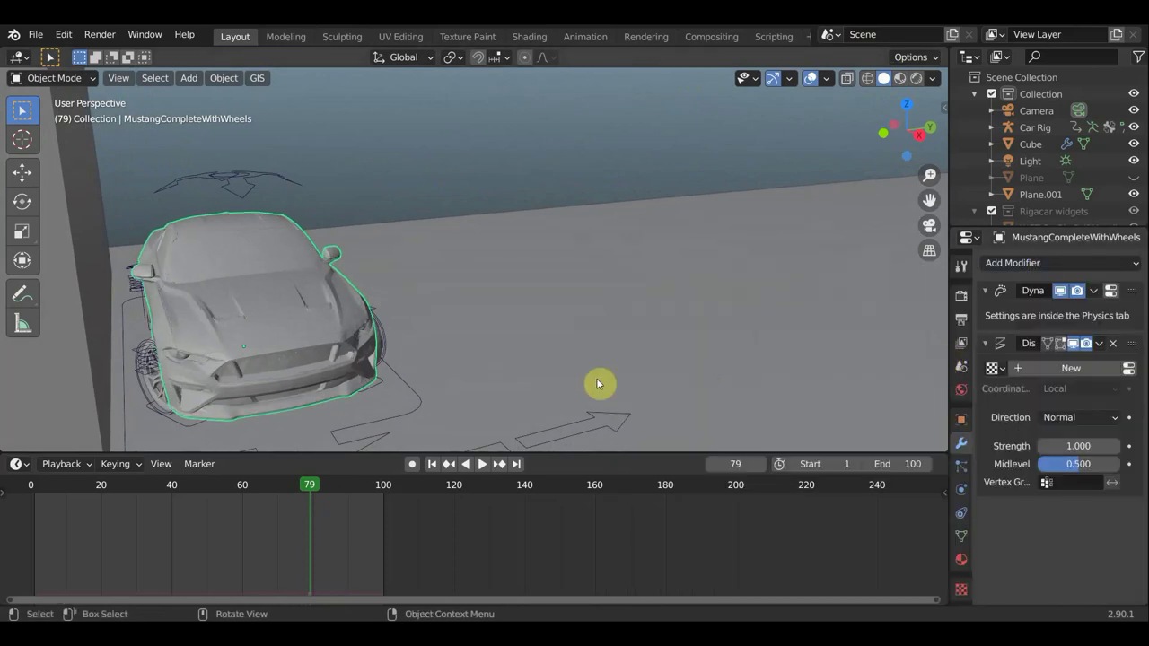
Inspect the displaced car in wireframe shading.
{"action": "left_click", "coordinate": [867, 78]}
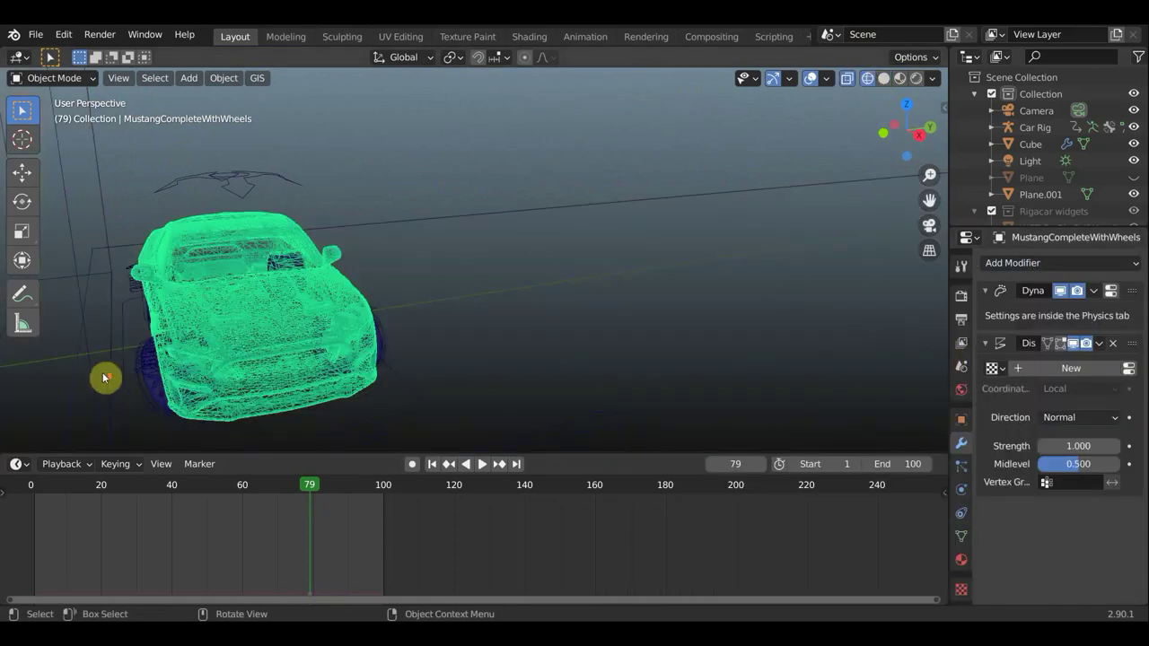
{"action": "scroll", "coordinate": [102, 372], "scroll_direction": "up", "scroll_amount": 3}
{"action": "mouse_move", "coordinate": [109, 346]}
{"action": "middle_mouse_down"}
{"action": "mouse_move", "coordinate": [216, 353]}
{"action": "mouse_move", "coordinate": [225, 338]}
{"action": "mouse_move", "coordinate": [275, 334]}
{"action": "middle_mouse_up"}
{"action": "scroll", "coordinate": [263, 341], "scroll_direction": "down", "scroll_amount": 3}
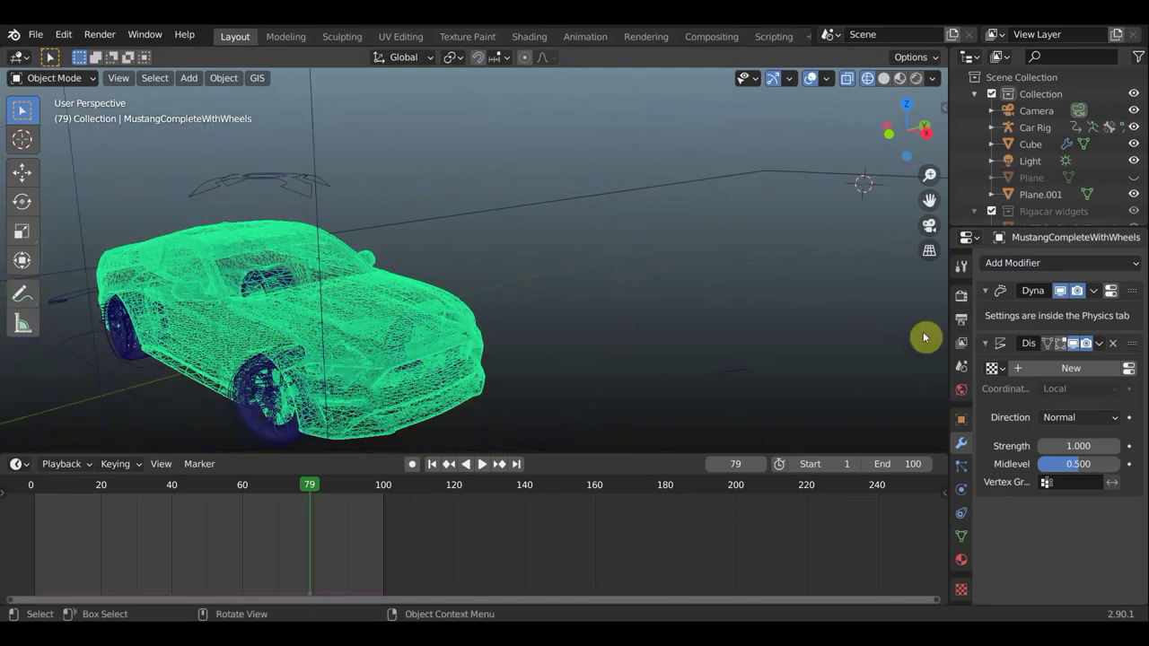
{"action": "left_click", "coordinate": [1077, 263]}
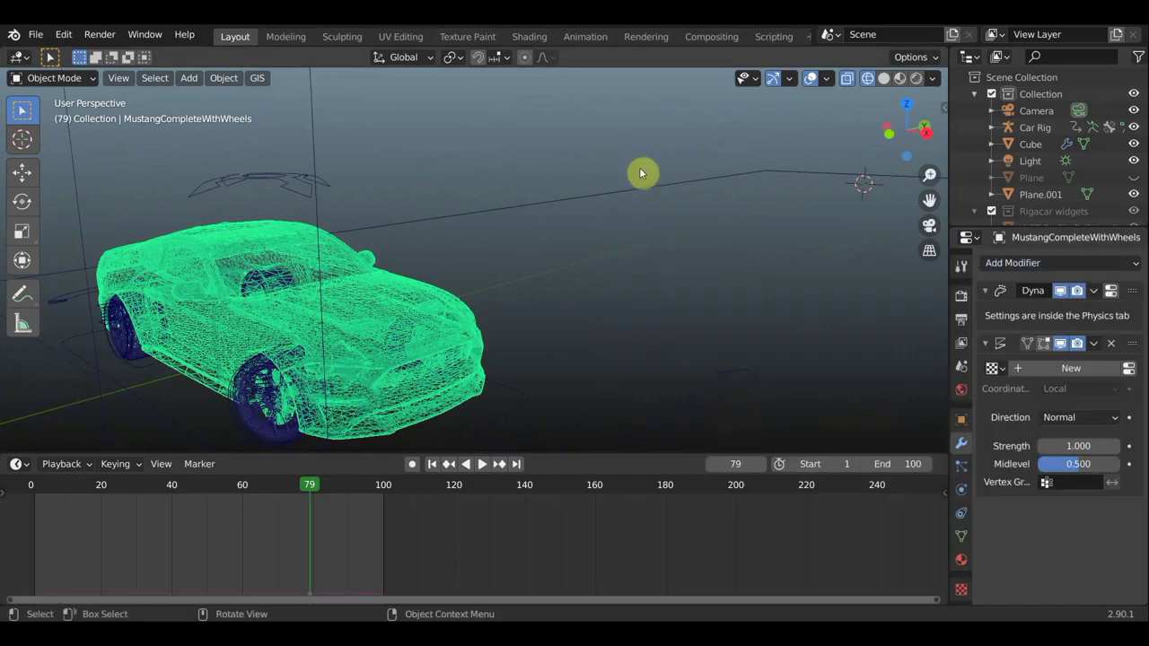
{"action": "middle_click_drag", "start_coordinate": [621, 186], "coordinate": [598, 187]}
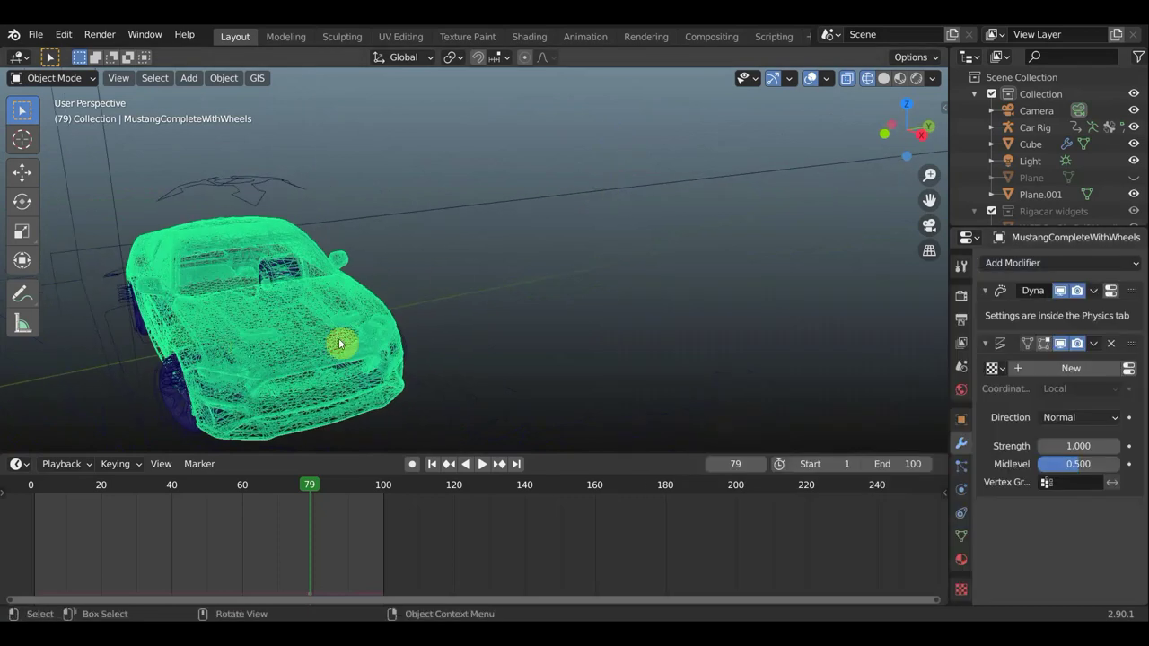
In Solid shading, set the Displace modifier's vertex group to dp_weight.
{"action": "left_click", "coordinate": [887, 79]}
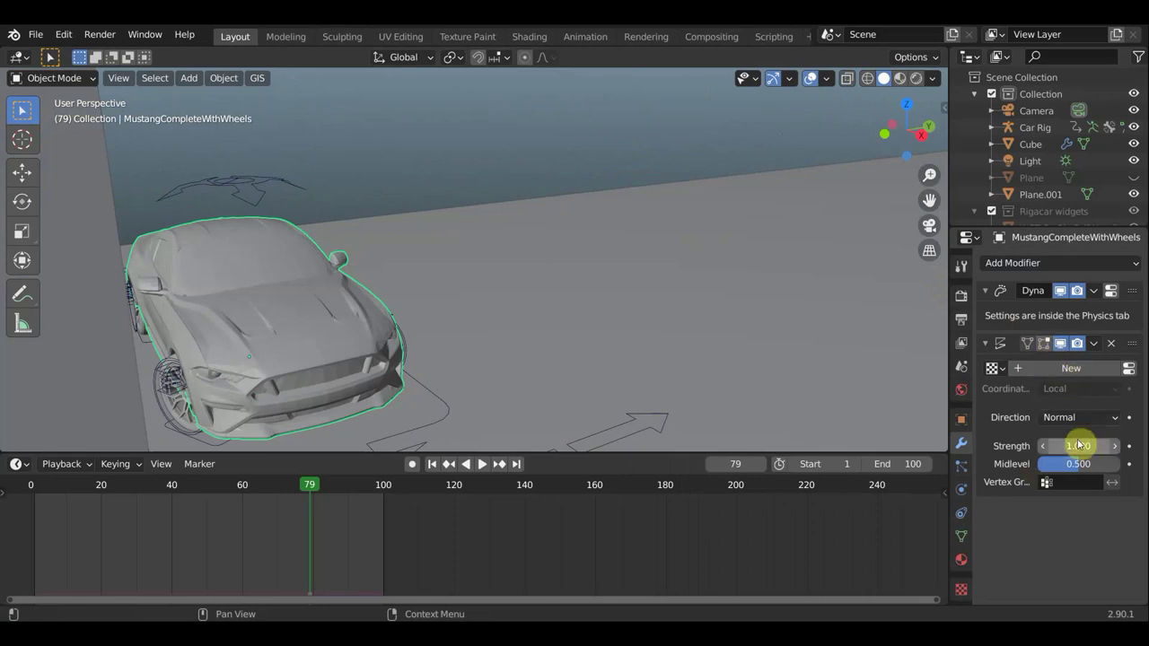
{"action": "left_click", "coordinate": [1088, 485]}
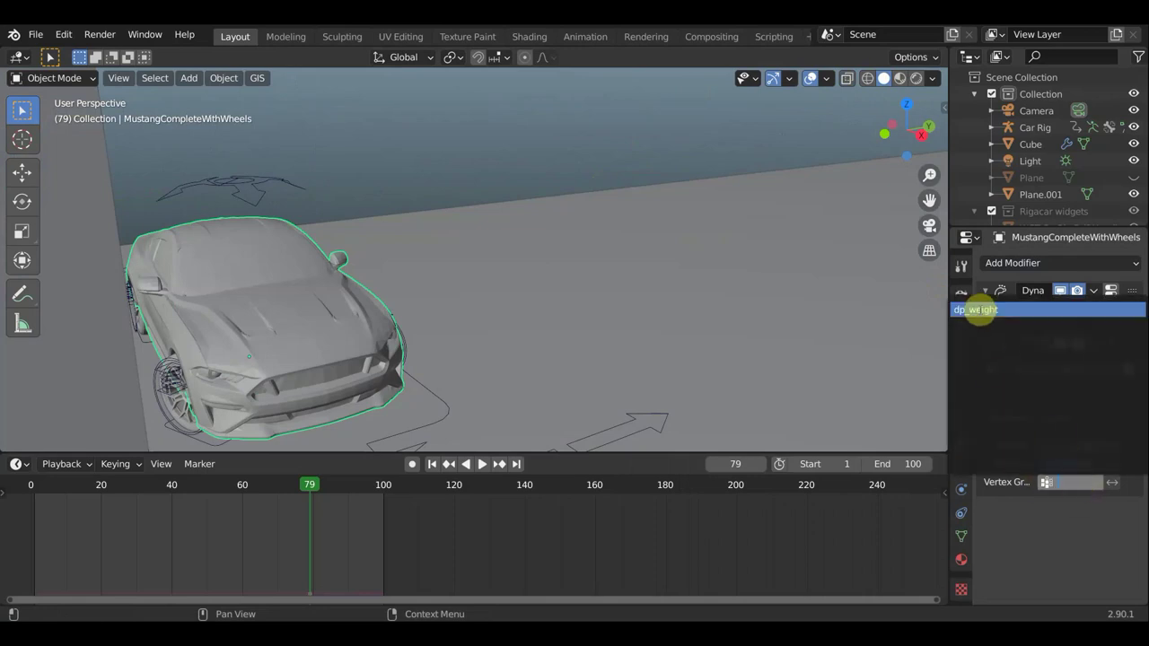
{"action": "left_click", "coordinate": [978, 309]}
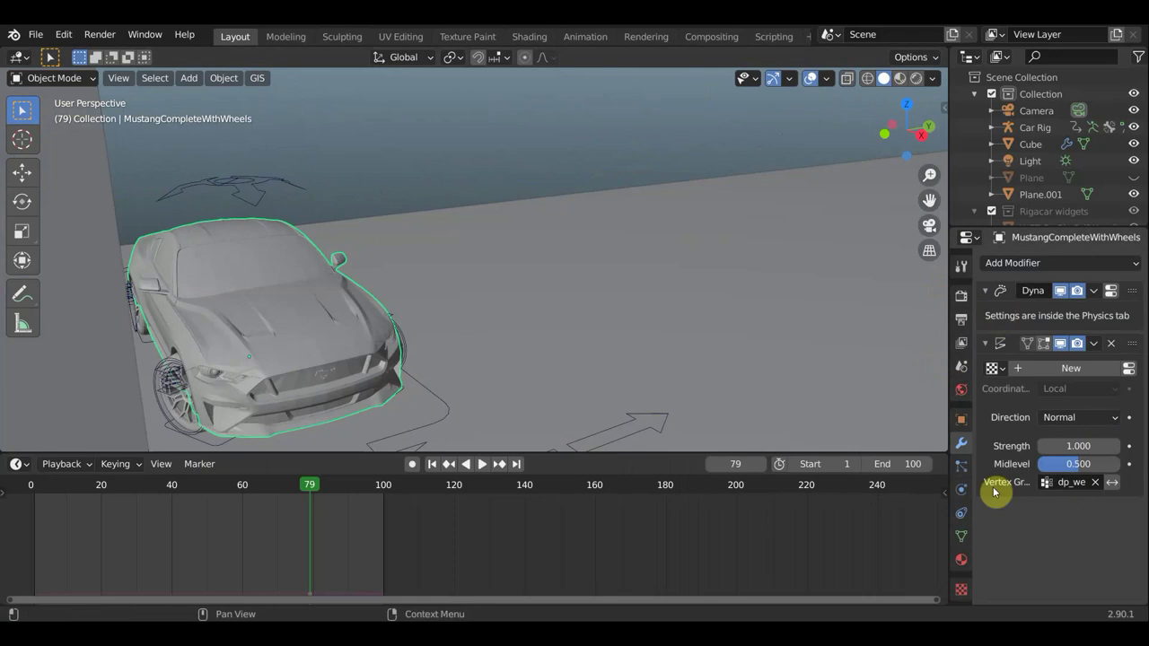
Review the car's Dynamic Paint canvas settings, then return to the modifier stack.
{"action": "left_click", "coordinate": [960, 466]}
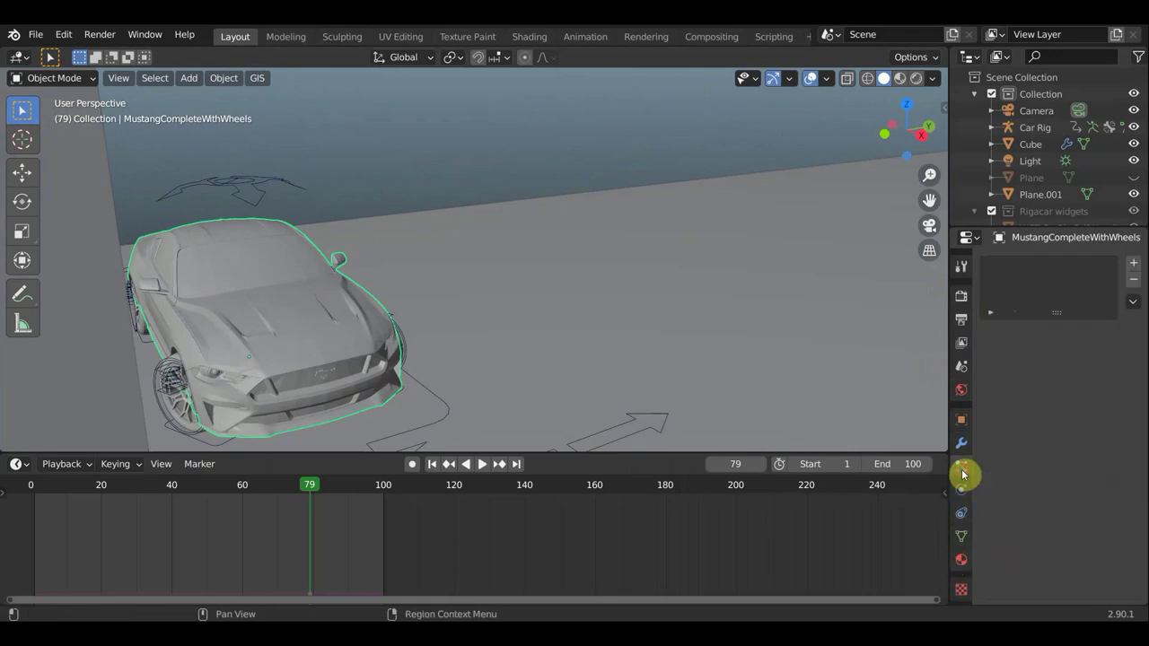
{"action": "left_click", "coordinate": [962, 506]}
{"action": "left_click", "coordinate": [961, 490]}
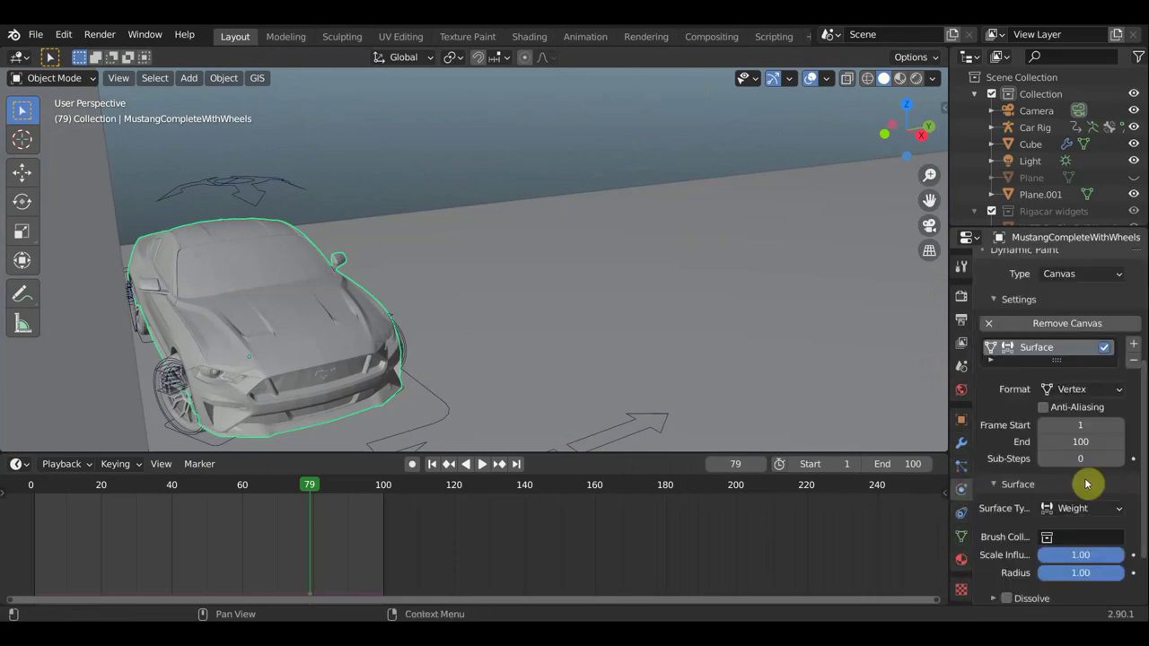
{"action": "scroll", "coordinate": [1081, 498], "scroll_direction": "down", "scroll_amount": 3}
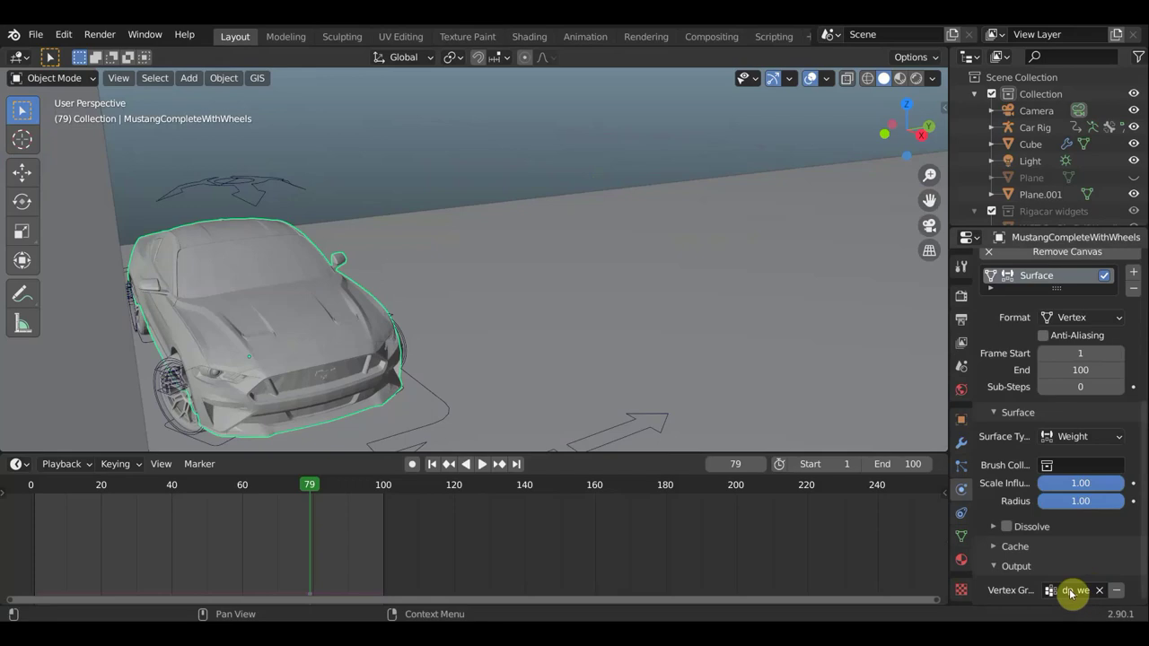
{"action": "left_click", "coordinate": [961, 443]}
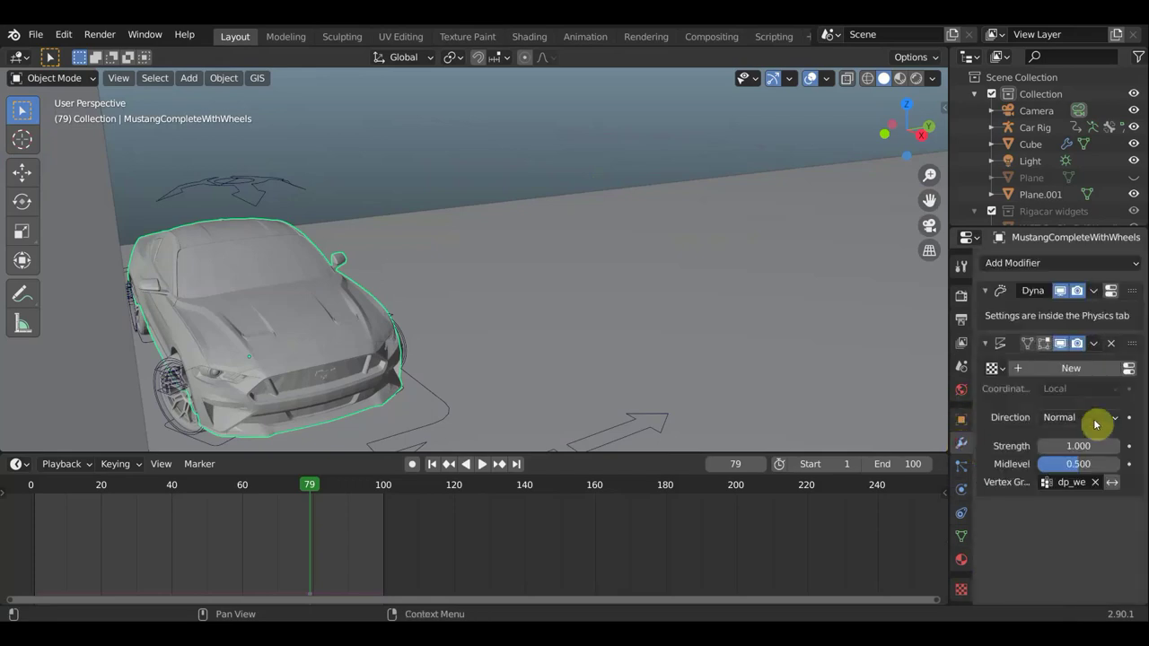
{"action": "mouse_move", "coordinate": [292, 492]}
{"action": "left_mouse_down"}
{"action": "mouse_move", "coordinate": [246, 487]}
{"action": "mouse_move", "coordinate": [315, 494]}
{"action": "left_mouse_up"}
{"action": "key", "text": "space"}
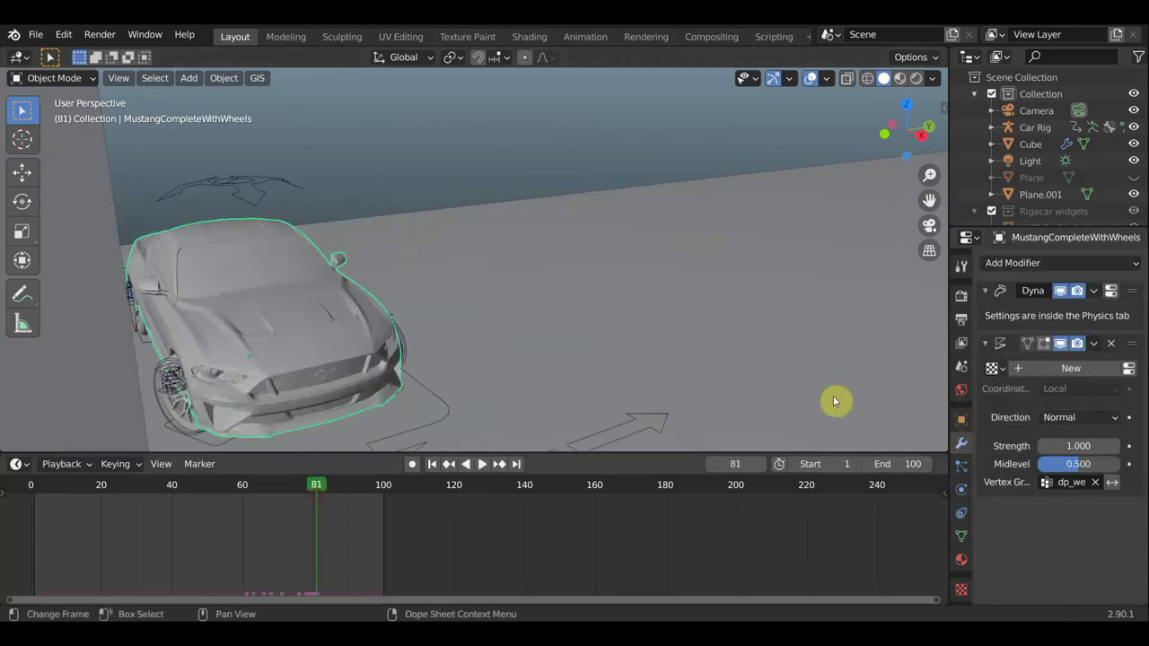
{"action": "key", "text": "space"}
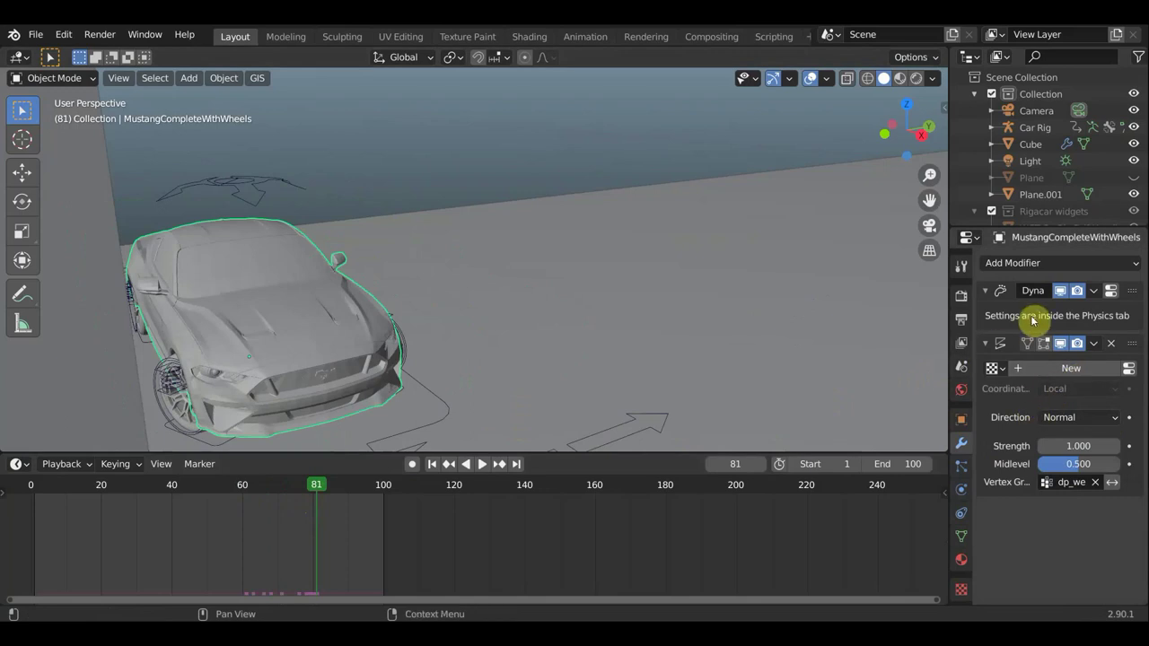
{"action": "mouse_move", "coordinate": [687, 356]}
{"action": "middle_mouse_down"}
{"action": "mouse_move", "coordinate": [677, 362]}
{"action": "mouse_move", "coordinate": [716, 367]}
{"action": "middle_mouse_up"}
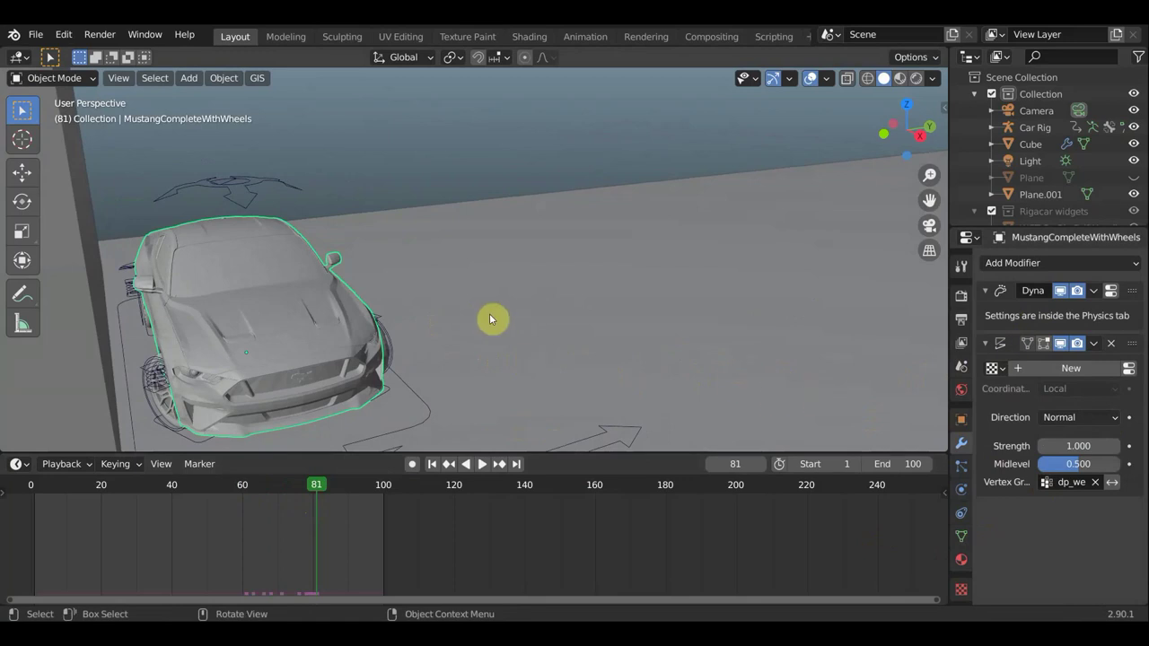
Apply Quick Explode to the Mustang from F3 search: 100 pieces, frames 81 to 131.
{"action": "key", "text": "F3"}
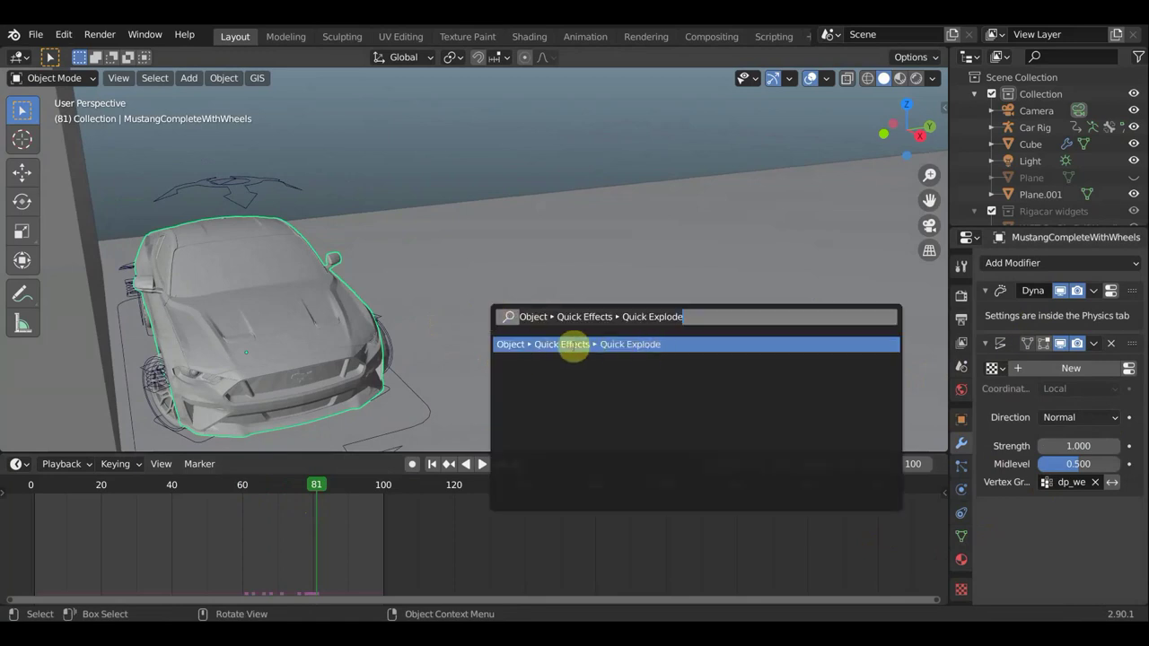
{"action": "left_click", "coordinate": [689, 317]}
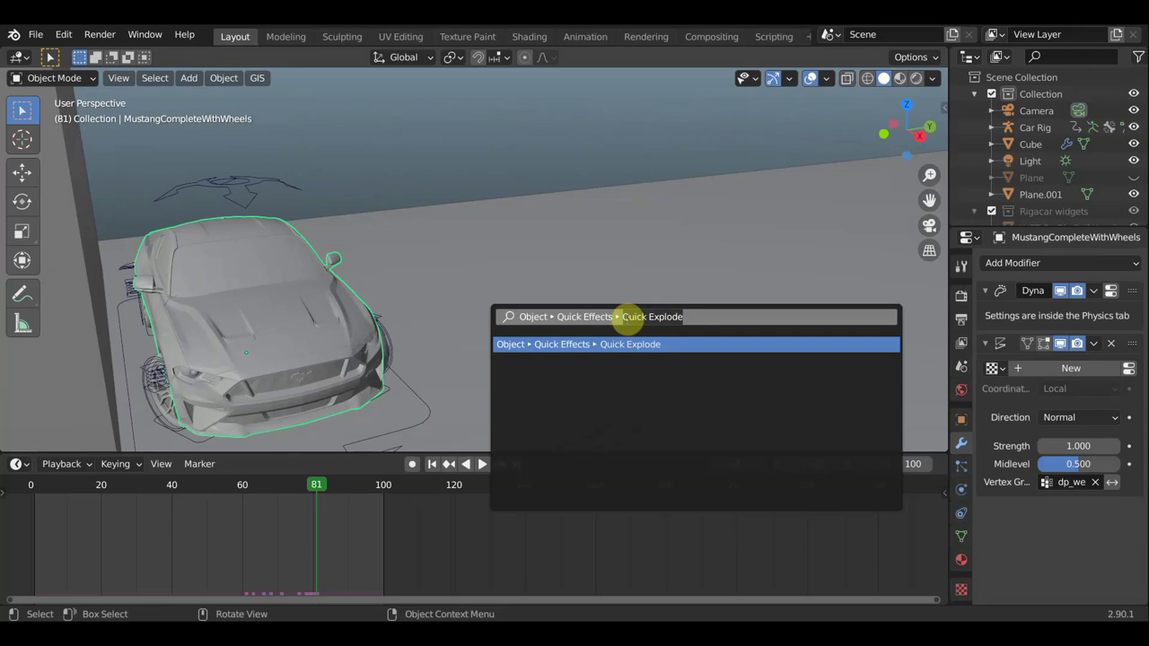
{"action": "type", "text": "q"}
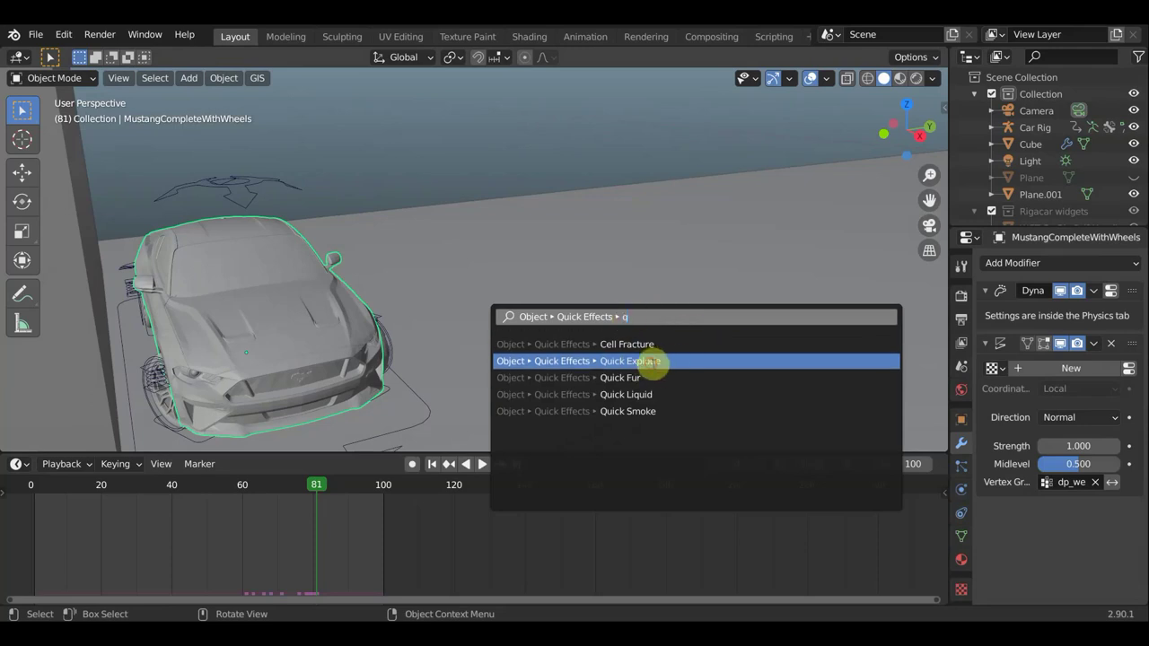
{"action": "left_click", "coordinate": [653, 363]}
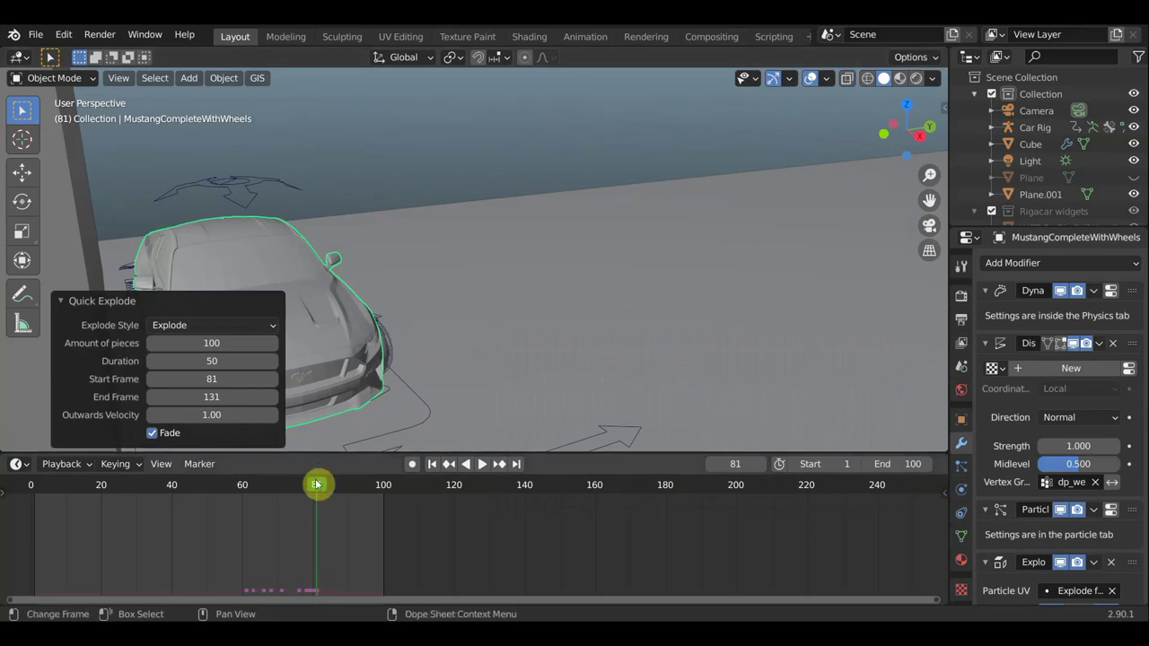
Preview the car shattering from several angles, then stop at frame 74 with it whole.
{"action": "mouse_move", "coordinate": [316, 485]}
{"action": "left_mouse_down"}
{"action": "mouse_move", "coordinate": [231, 501]}
{"action": "mouse_move", "coordinate": [332, 510]}
{"action": "left_mouse_up"}
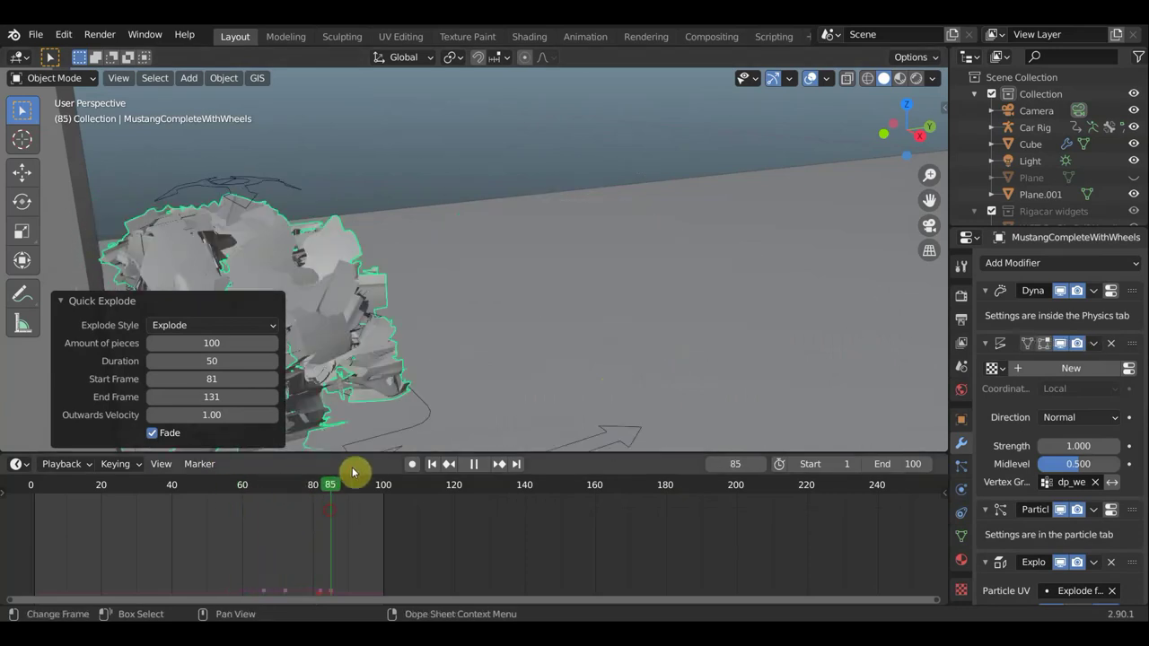
{"action": "key", "text": "space"}
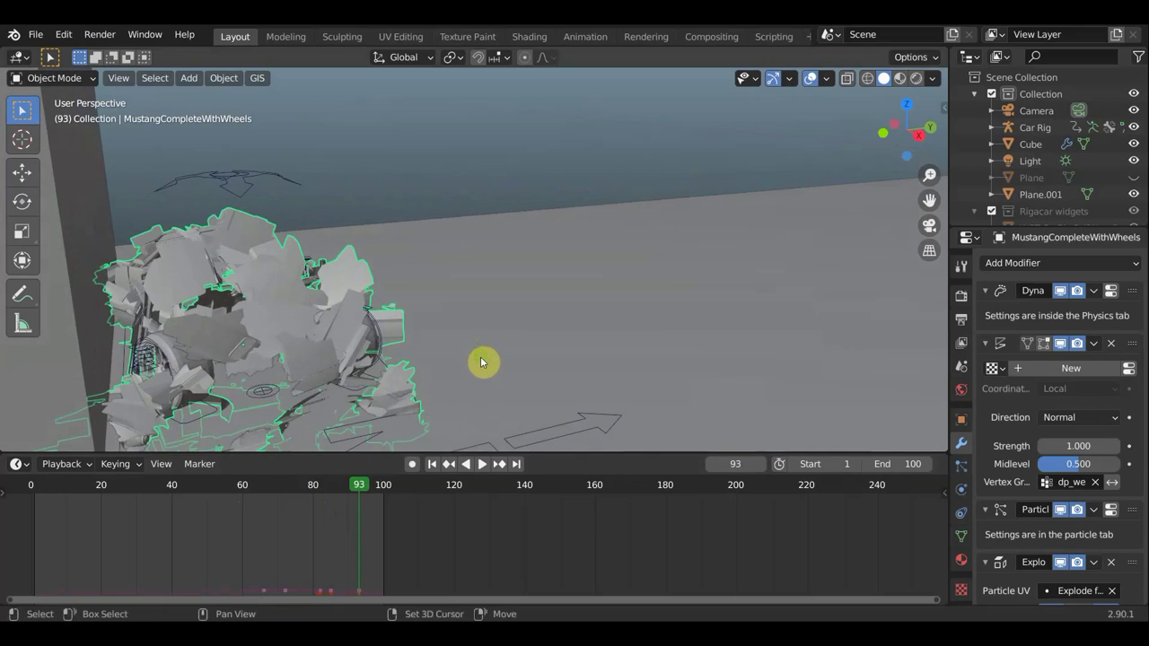
{"action": "mouse_move", "coordinate": [482, 362]}
{"action": "middle_mouse_down"}
{"action": "mouse_move", "coordinate": [517, 300]}
{"action": "mouse_move", "coordinate": [466, 411]}
{"action": "middle_mouse_up"}
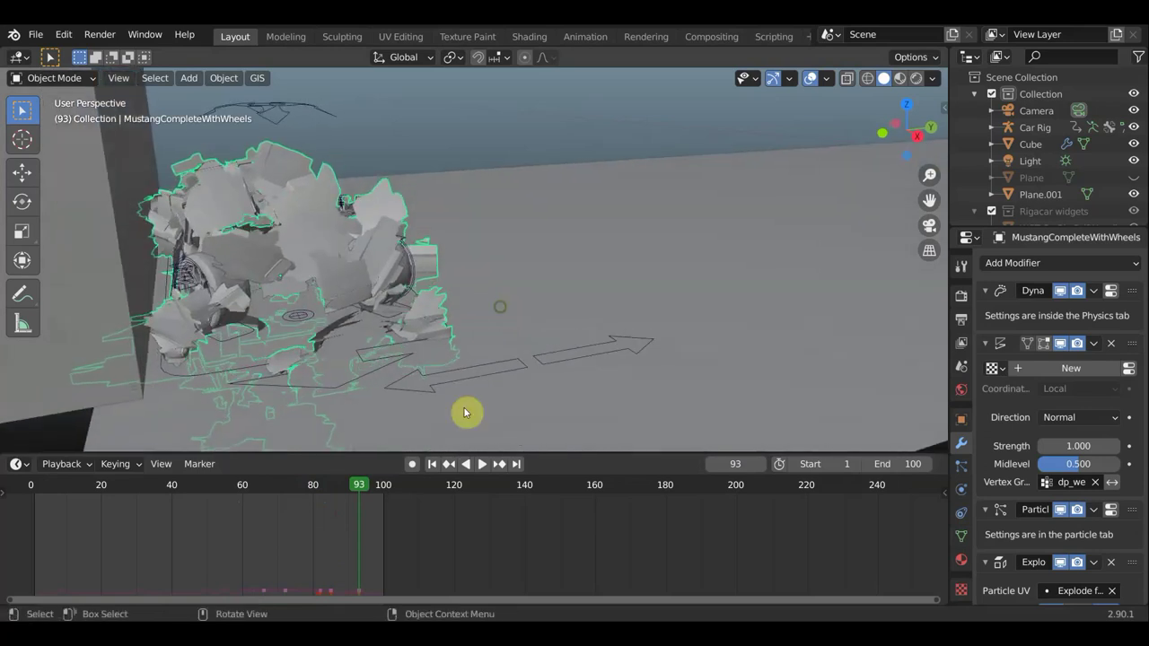
{"action": "left_click_drag", "start_coordinate": [352, 491], "coordinate": [282, 505]}
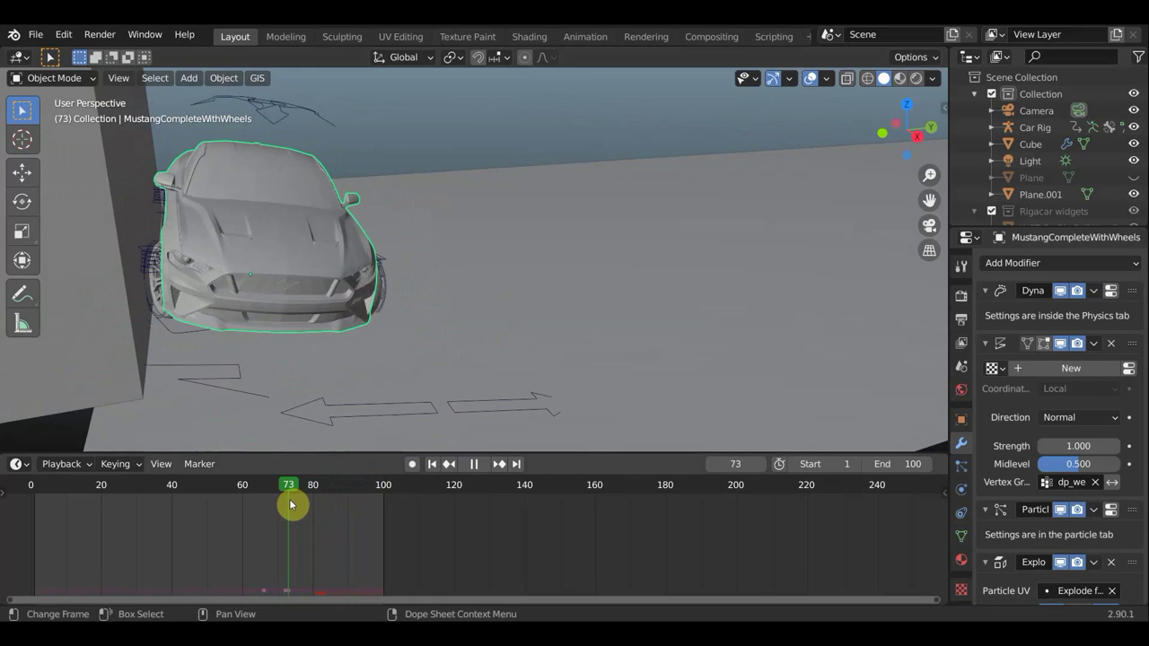
{"action": "key", "text": "space"}
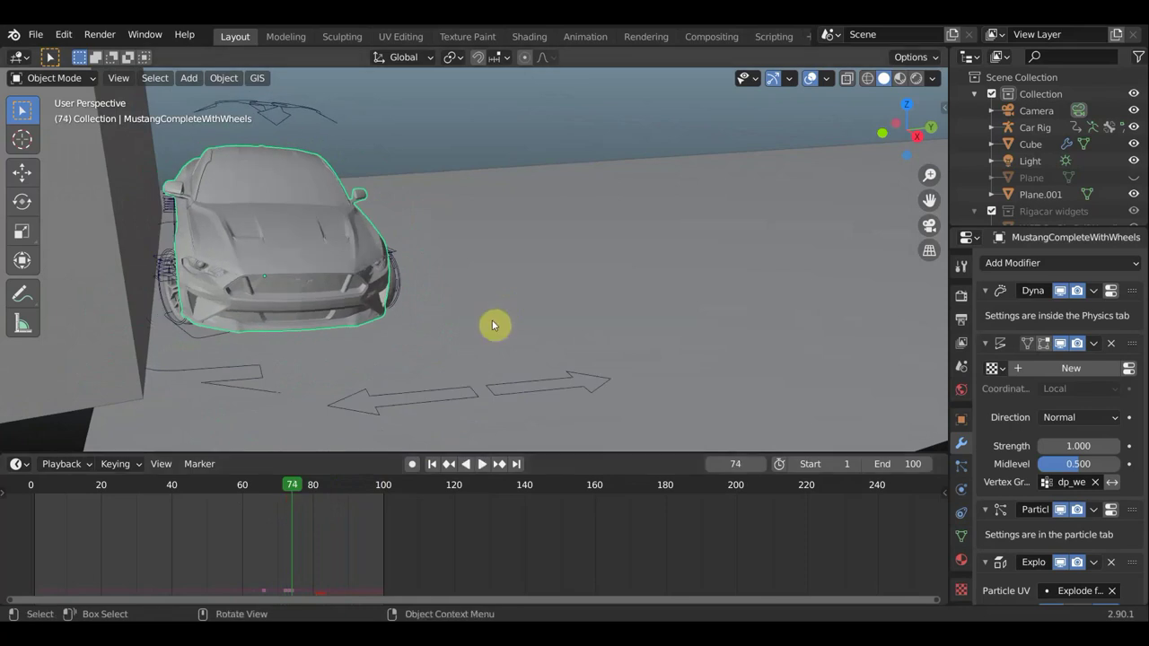
{"action": "mouse_move", "coordinate": [505, 285]}
{"action": "middle_mouse_down"}
{"action": "mouse_move", "coordinate": [510, 315]}
{"action": "mouse_move", "coordinate": [656, 377]}
{"action": "middle_mouse_up"}
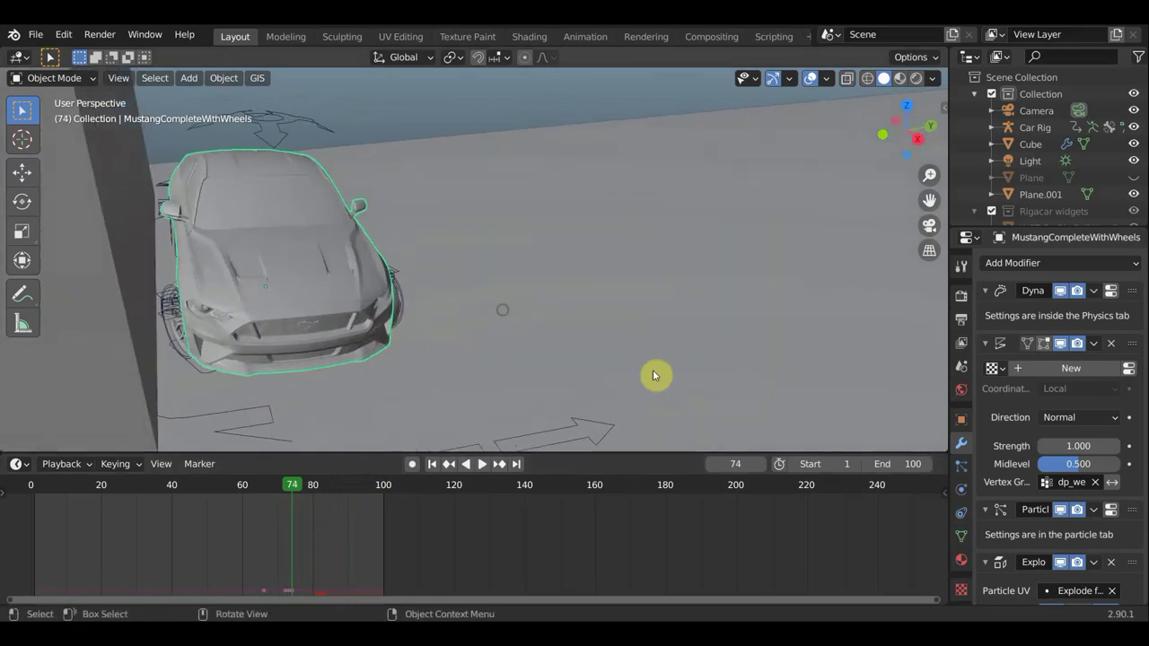
Add a vertex group named Group beside dp_weight, then put the Mustang into Edit Mode.
{"action": "left_click", "coordinate": [961, 538]}
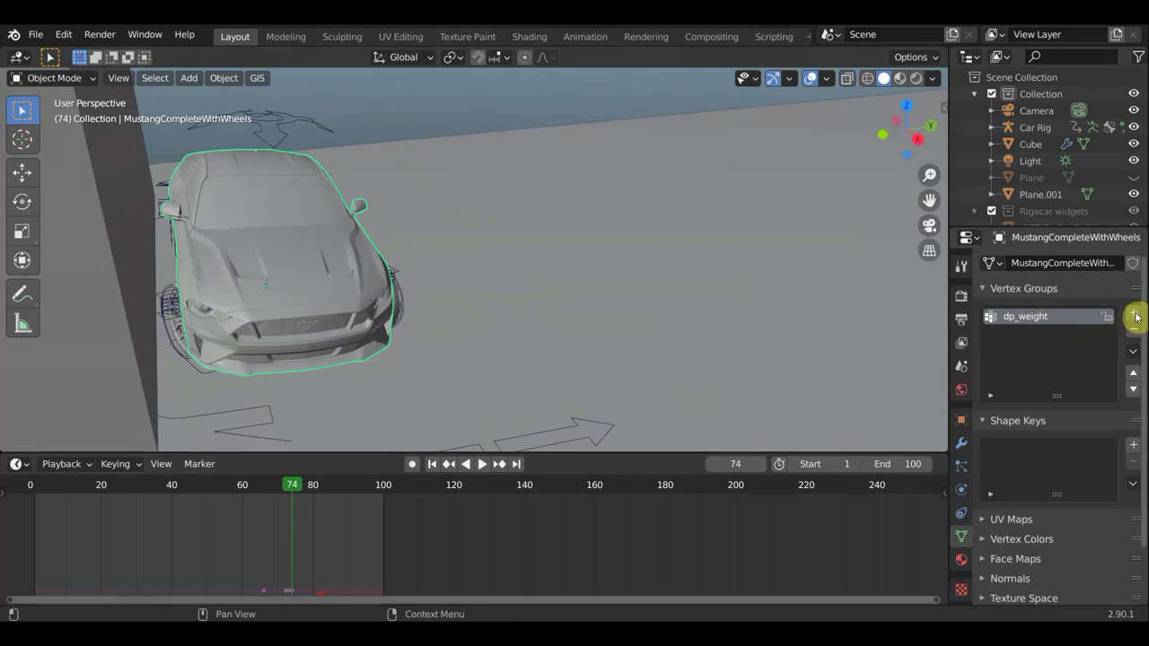
{"action": "left_click", "coordinate": [1132, 312]}
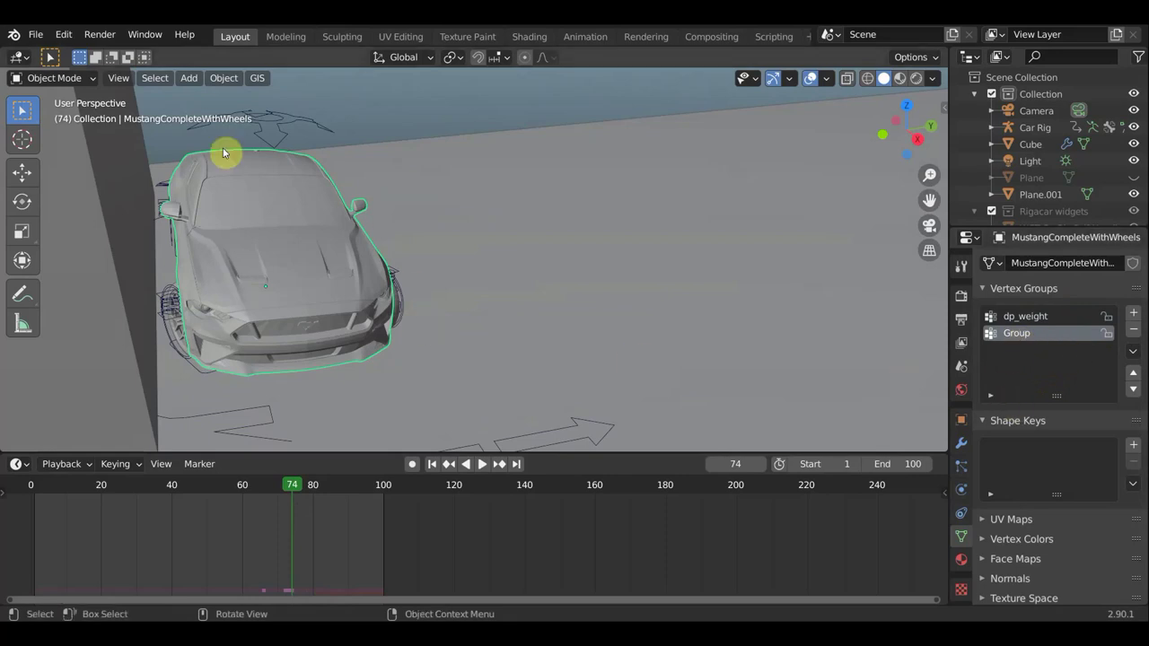
{"action": "left_click", "coordinate": [74, 80]}
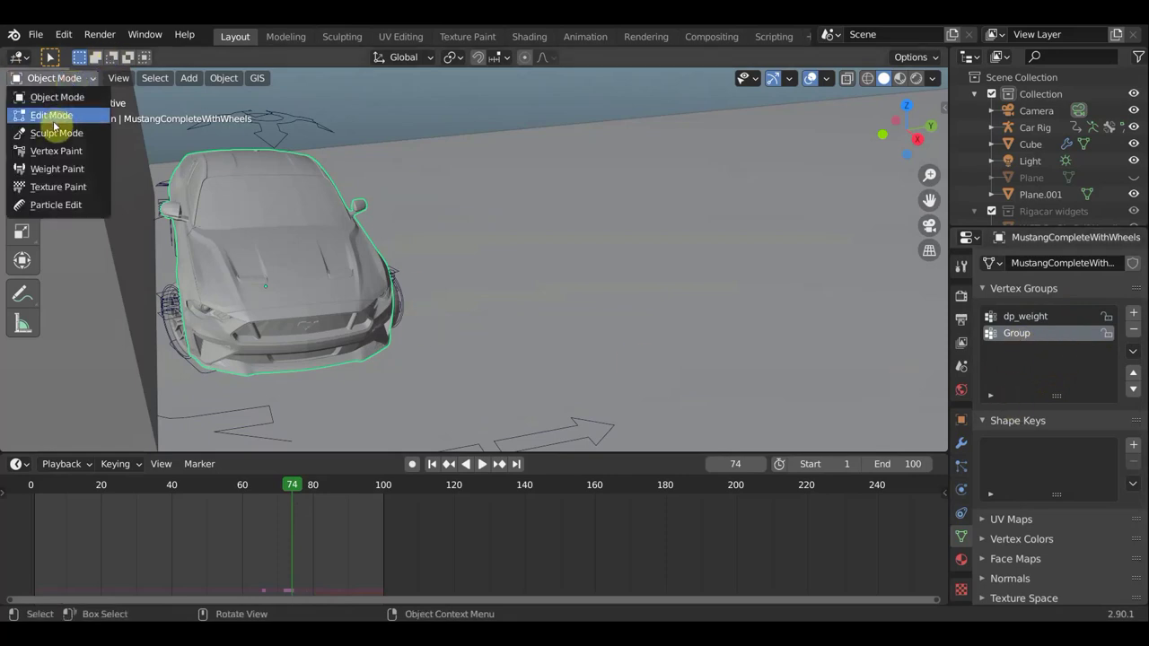
{"action": "left_click", "coordinate": [58, 117]}
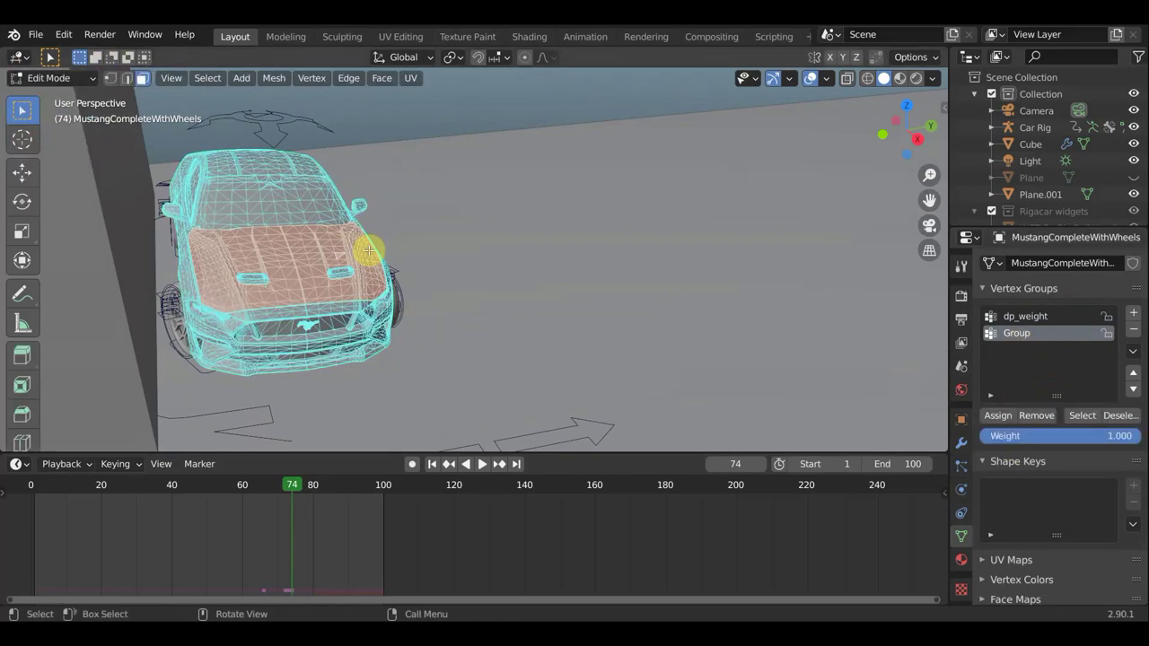
Clear the vertex selection and hide the wall cube.
{"action": "left_click", "coordinate": [483, 270]}
{"action": "middle_click_drag", "start_coordinate": [484, 267], "coordinate": [584, 264]}
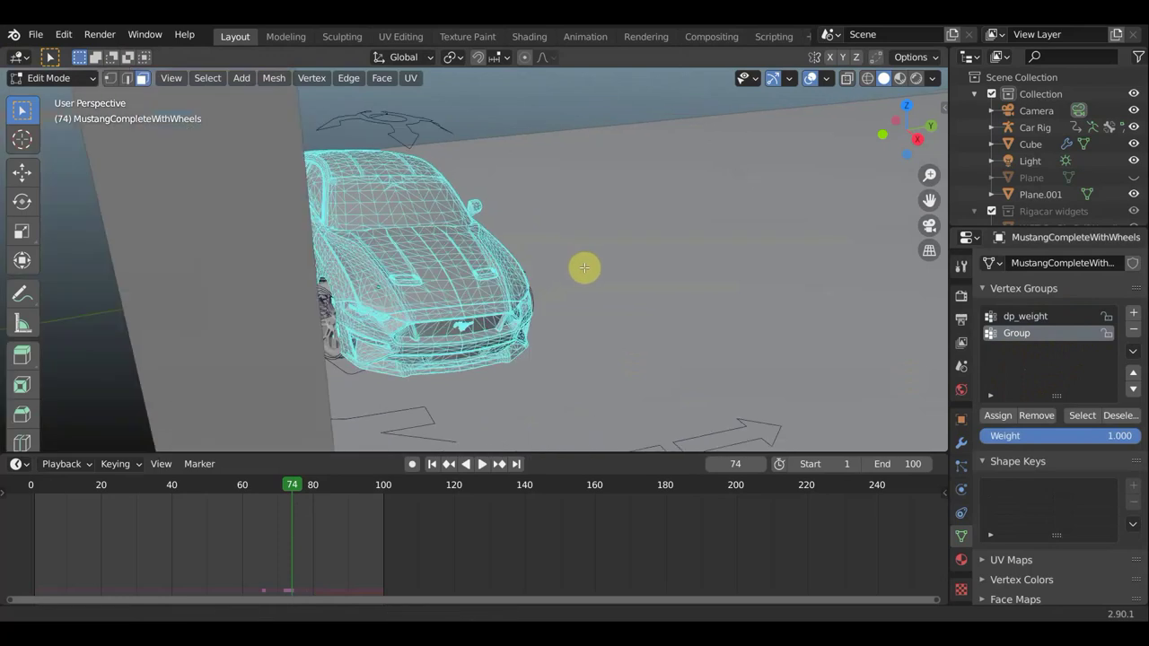
{"action": "left_click", "coordinate": [1133, 145]}
{"action": "middle_click_drag", "start_coordinate": [526, 295], "coordinate": [563, 289]}
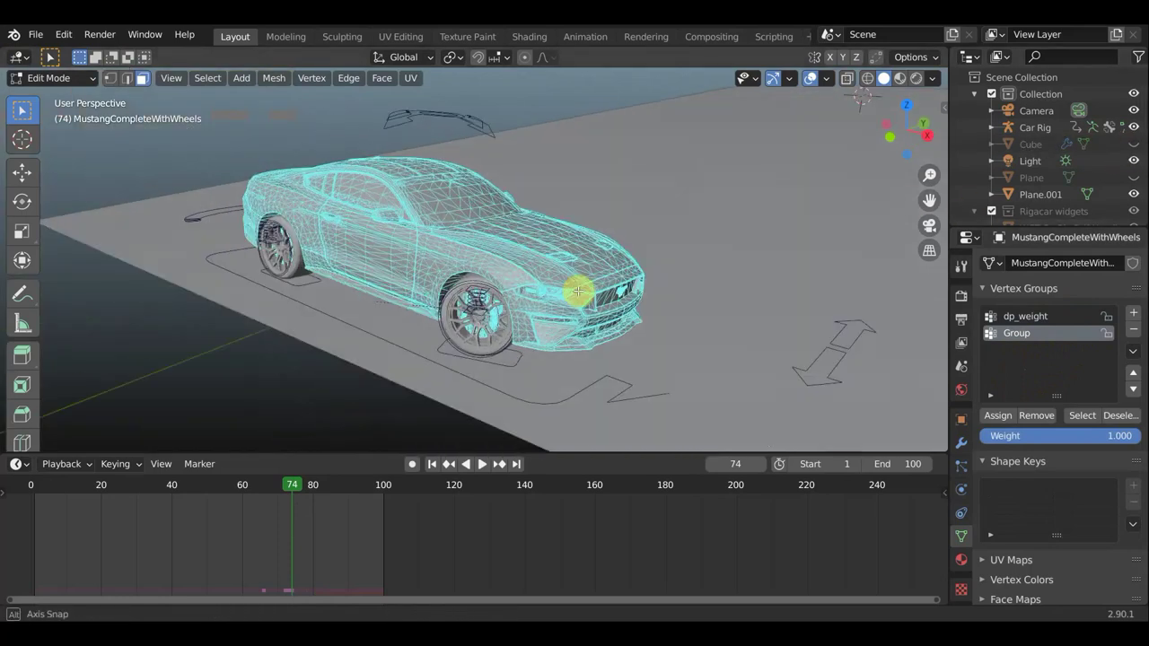
Circle-select scattered vertex patches across the car's body and front.
{"action": "key", "text": "c"}
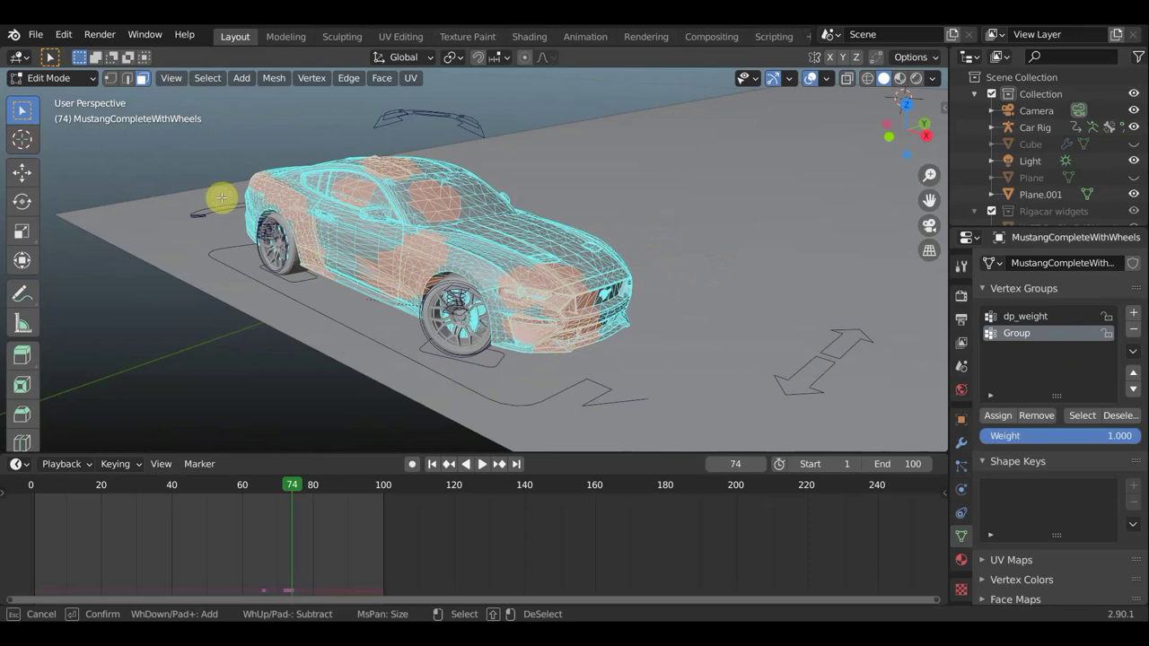
{"action": "key", "text": "Escape"}
{"action": "middle_click_drag", "start_coordinate": [362, 221], "coordinate": [309, 292]}
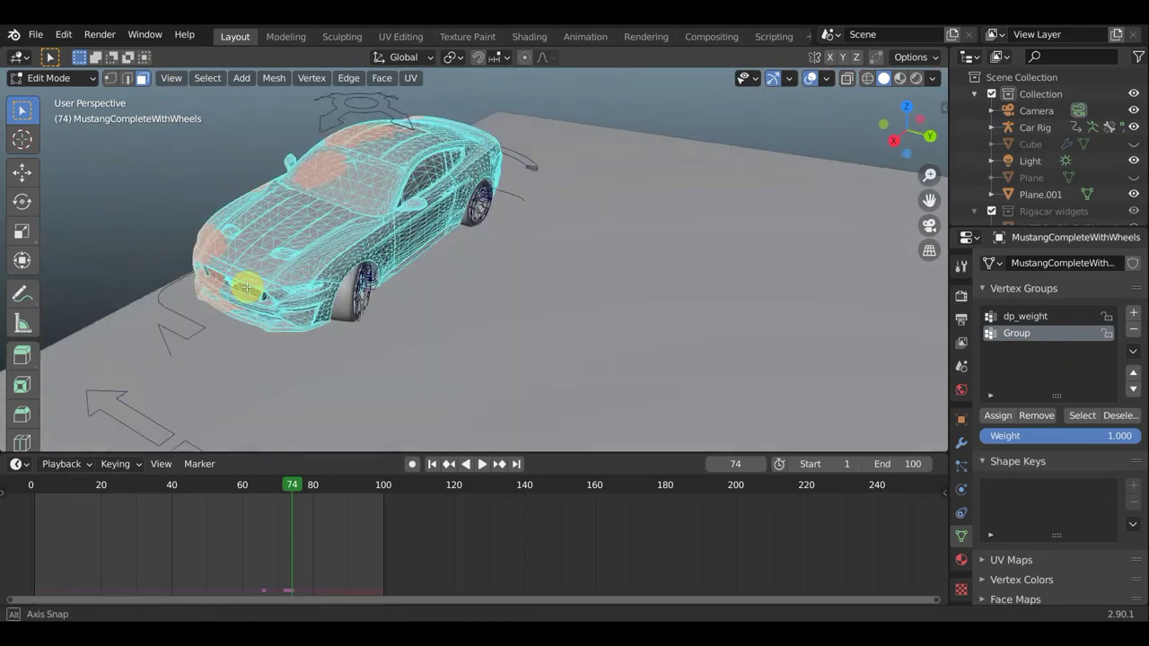
{"action": "middle_click_drag", "start_coordinate": [309, 292], "coordinate": [249, 273]}
{"action": "middle_click_drag", "start_coordinate": [450, 281], "coordinate": [546, 290]}
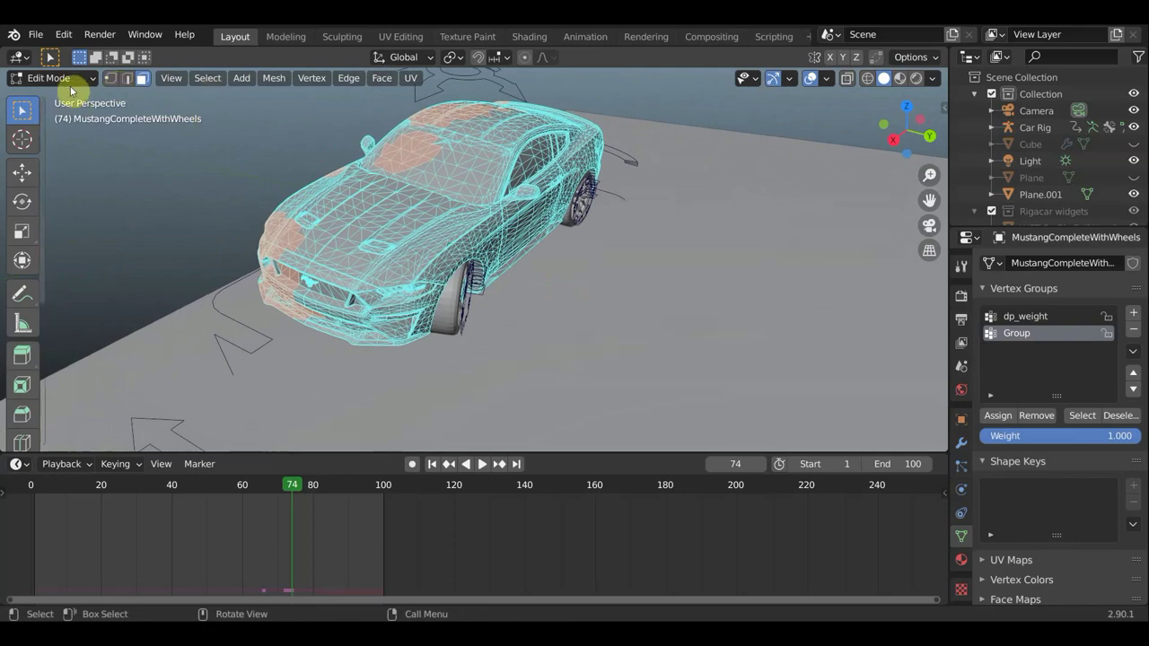
Push the selected front vertices with the Move tool to dent the body.
{"action": "left_click", "coordinate": [26, 180]}
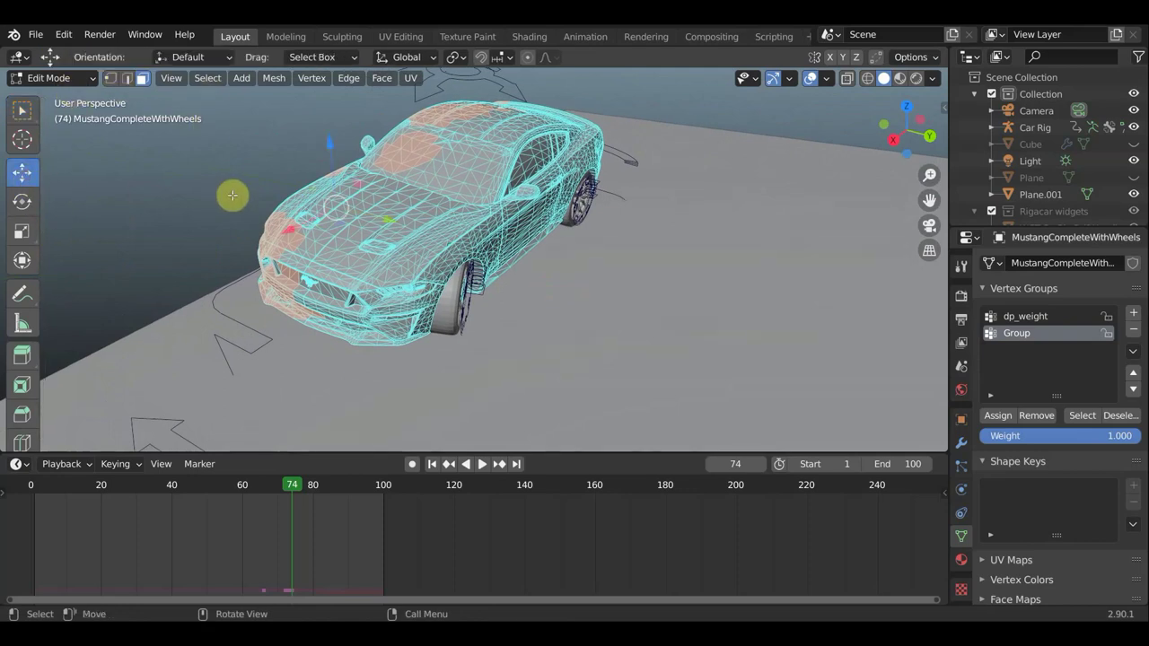
{"action": "mouse_move", "coordinate": [285, 224]}
{"action": "left_mouse_down"}
{"action": "mouse_move", "coordinate": [382, 219]}
{"action": "mouse_move", "coordinate": [413, 232]}
{"action": "mouse_move", "coordinate": [449, 218]}
{"action": "left_mouse_up"}
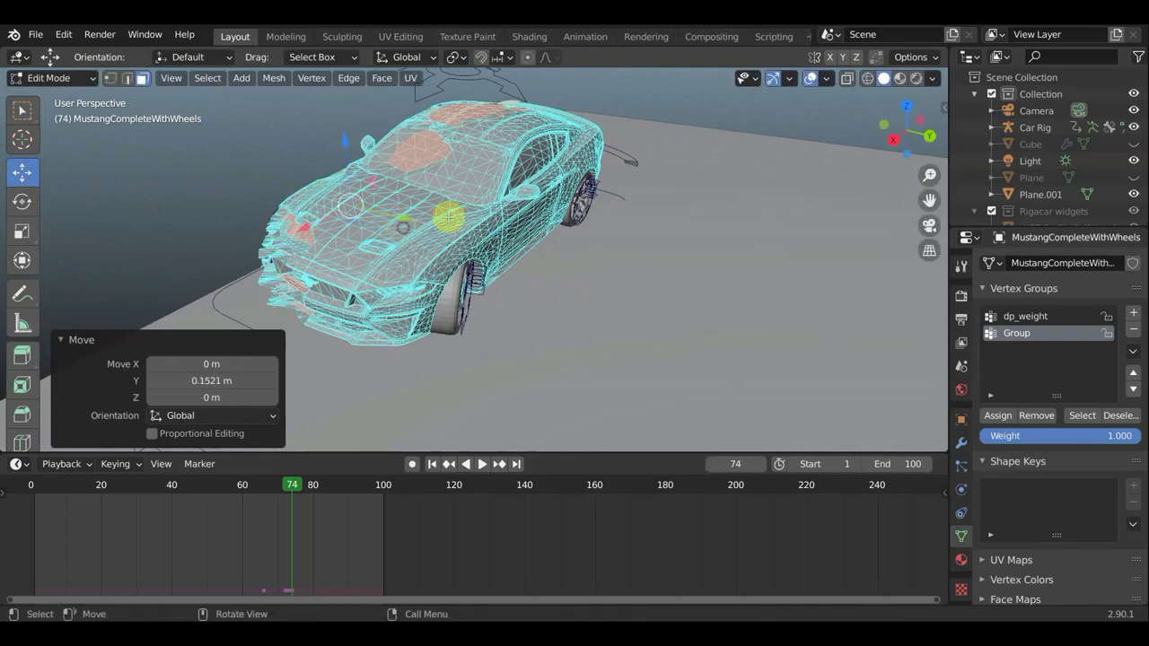
{"action": "middle_click_drag", "start_coordinate": [449, 218], "coordinate": [706, 192]}
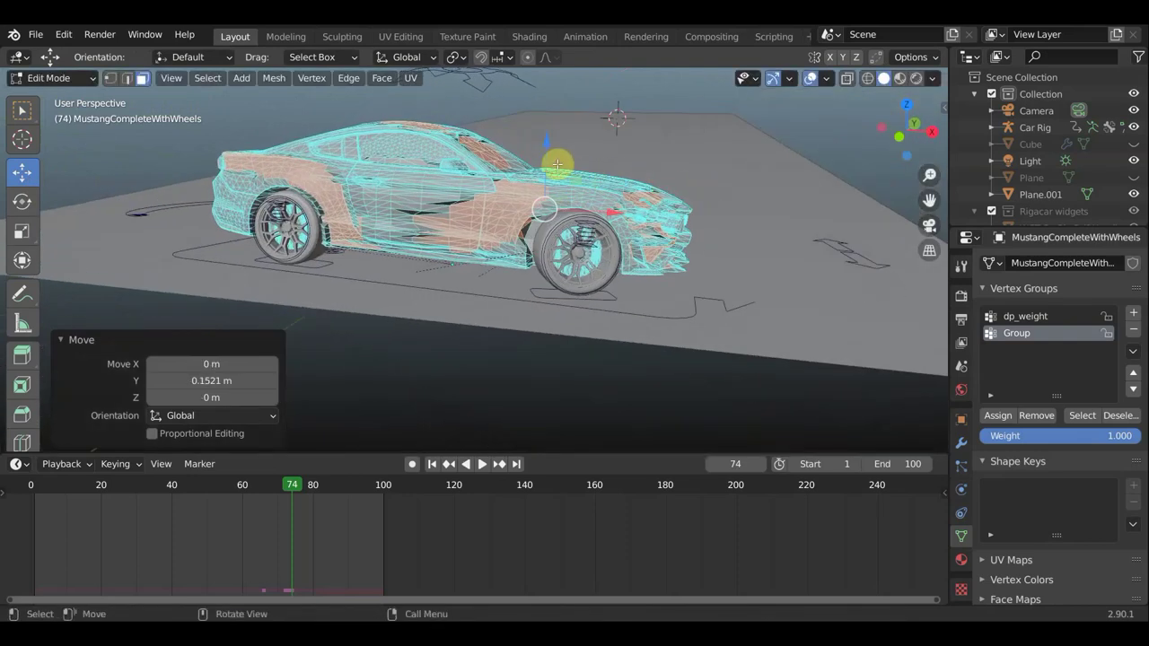
{"action": "mouse_move", "coordinate": [545, 142]}
{"action": "left_mouse_down"}
{"action": "mouse_move", "coordinate": [572, 129]}
{"action": "mouse_move", "coordinate": [578, 159]}
{"action": "left_mouse_up"}
{"action": "mouse_move", "coordinate": [578, 160]}
{"action": "middle_mouse_down"}
{"action": "mouse_move", "coordinate": [452, 196]}
{"action": "mouse_move", "coordinate": [482, 250]}
{"action": "middle_mouse_up"}
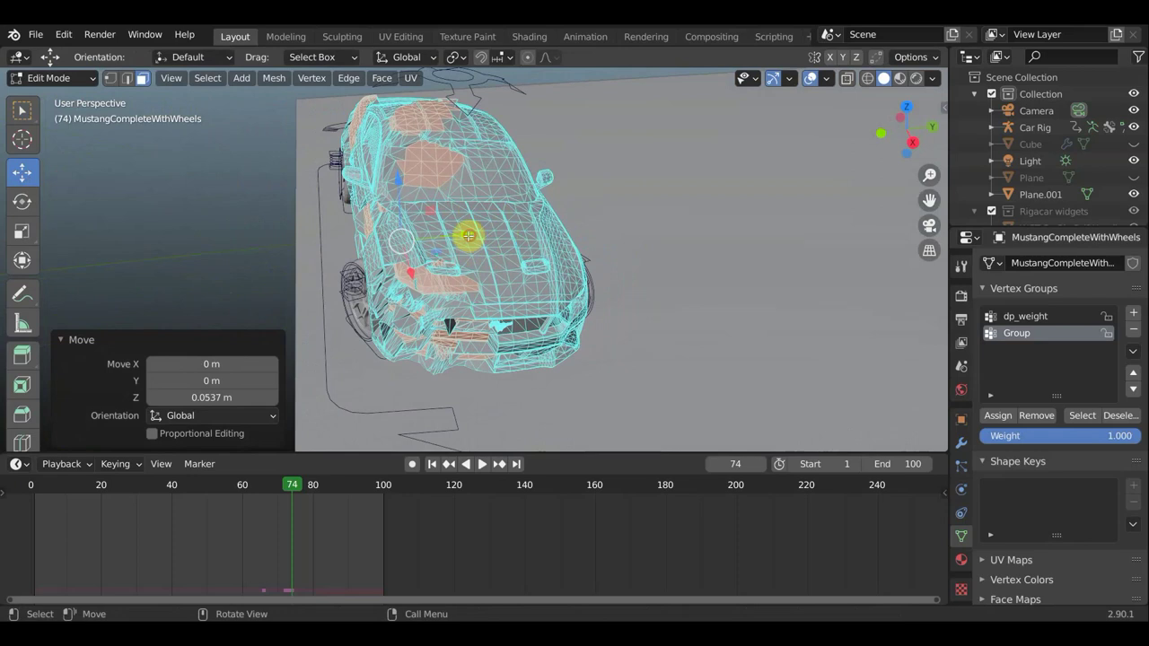
Shift the selected vertices along Y by -0.17442 m, then invert the selection.
{"action": "mouse_move", "coordinate": [468, 236]}
{"action": "left_mouse_down"}
{"action": "mouse_move", "coordinate": [460, 240]}
{"action": "mouse_move", "coordinate": [484, 242]}
{"action": "left_mouse_up"}
{"action": "mouse_move", "coordinate": [485, 242]}
{"action": "middle_mouse_down"}
{"action": "mouse_move", "coordinate": [630, 221]}
{"action": "mouse_move", "coordinate": [385, 239]}
{"action": "mouse_move", "coordinate": [452, 228]}
{"action": "middle_mouse_up"}
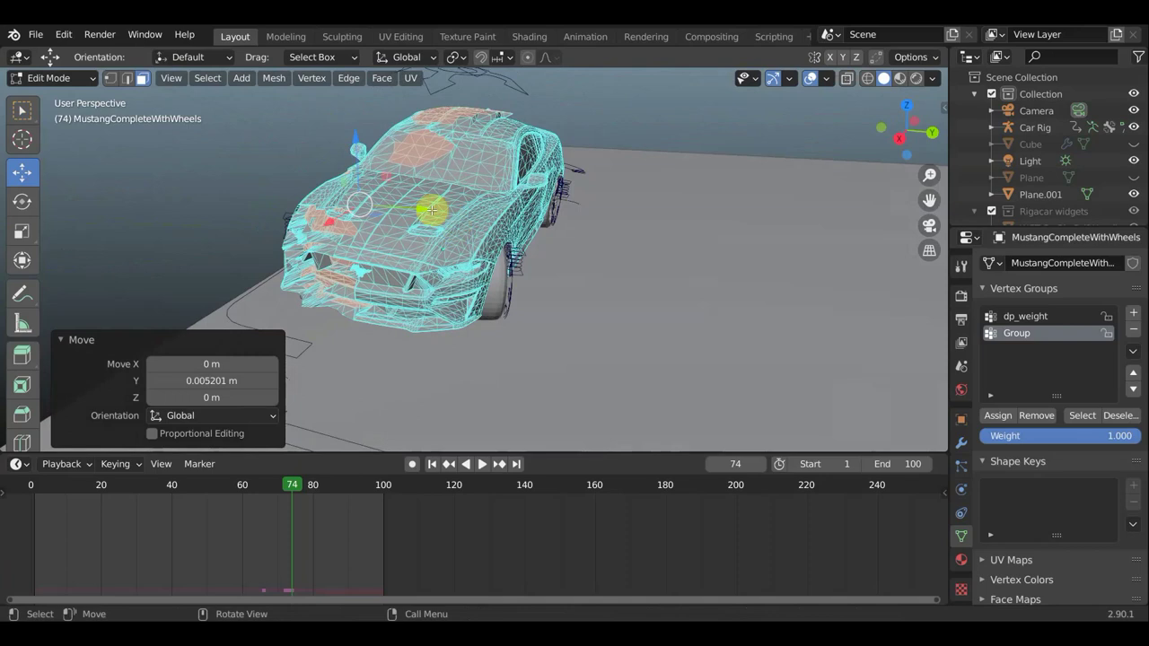
{"action": "mouse_move", "coordinate": [432, 209]}
{"action": "left_mouse_down"}
{"action": "mouse_move", "coordinate": [393, 207]}
{"action": "mouse_move", "coordinate": [410, 218]}
{"action": "left_mouse_up"}
{"action": "mouse_move", "coordinate": [457, 224]}
{"action": "middle_mouse_down"}
{"action": "mouse_move", "coordinate": [437, 243]}
{"action": "mouse_move", "coordinate": [621, 281]}
{"action": "mouse_move", "coordinate": [806, 297]}
{"action": "middle_mouse_up"}
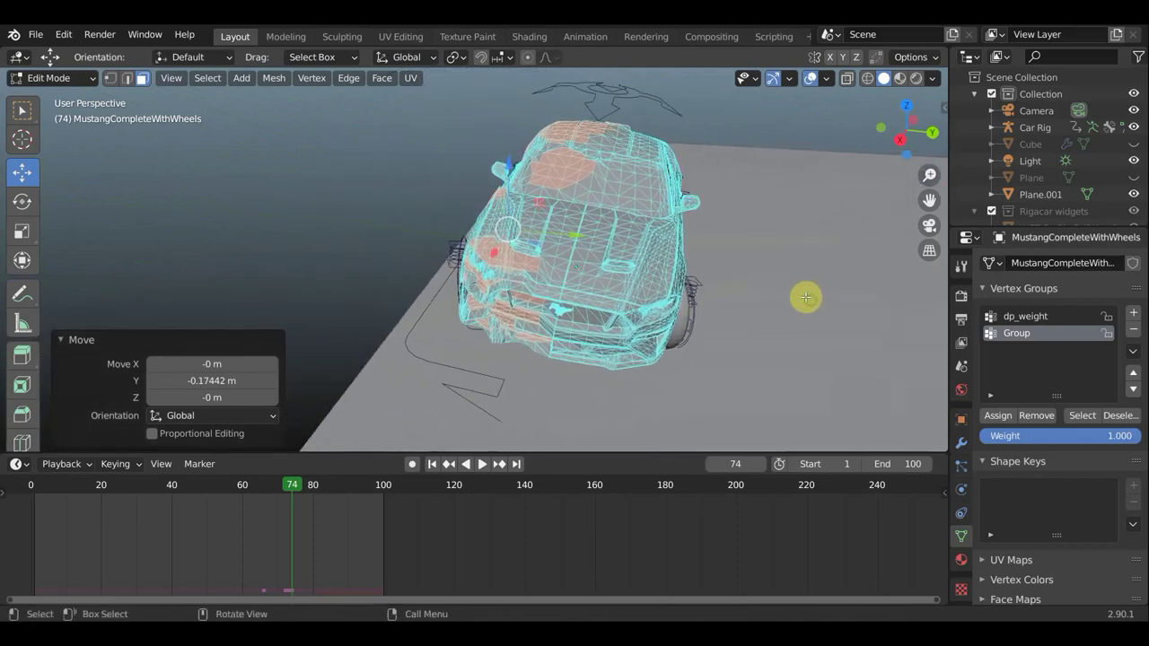
{"action": "key", "text": "ctrl+i"}
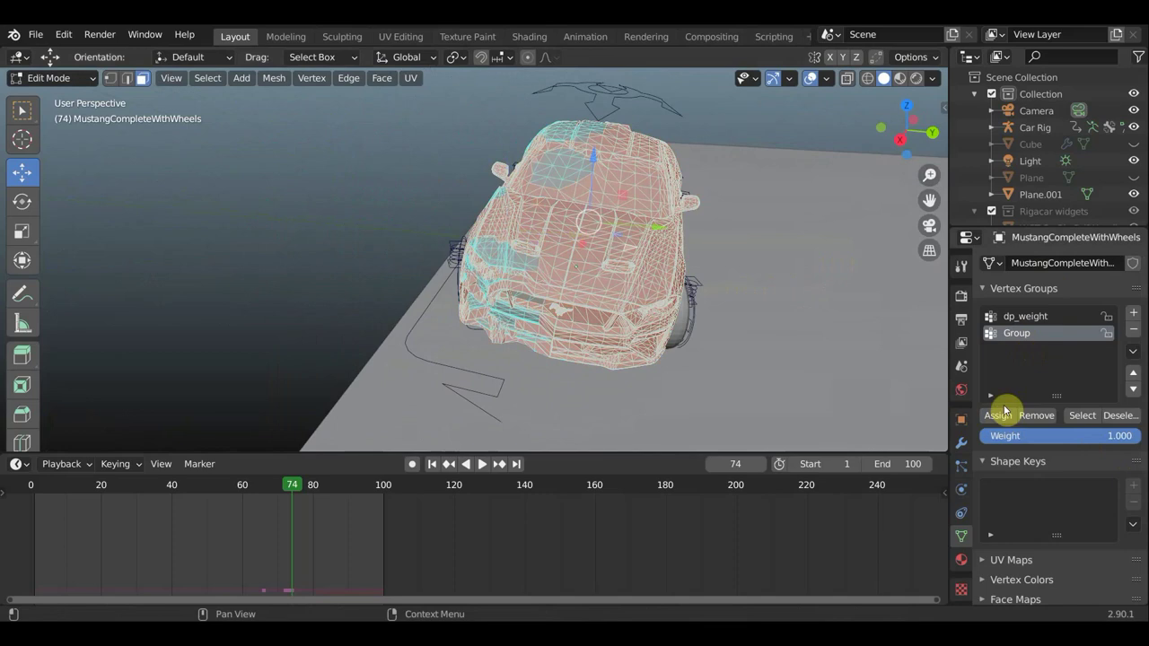
{"action": "left_click", "coordinate": [55, 78]}
Return the Mustang to Object Mode, scrub back to frame 61, and show its modifiers.
{"action": "left_click", "coordinate": [81, 98]}
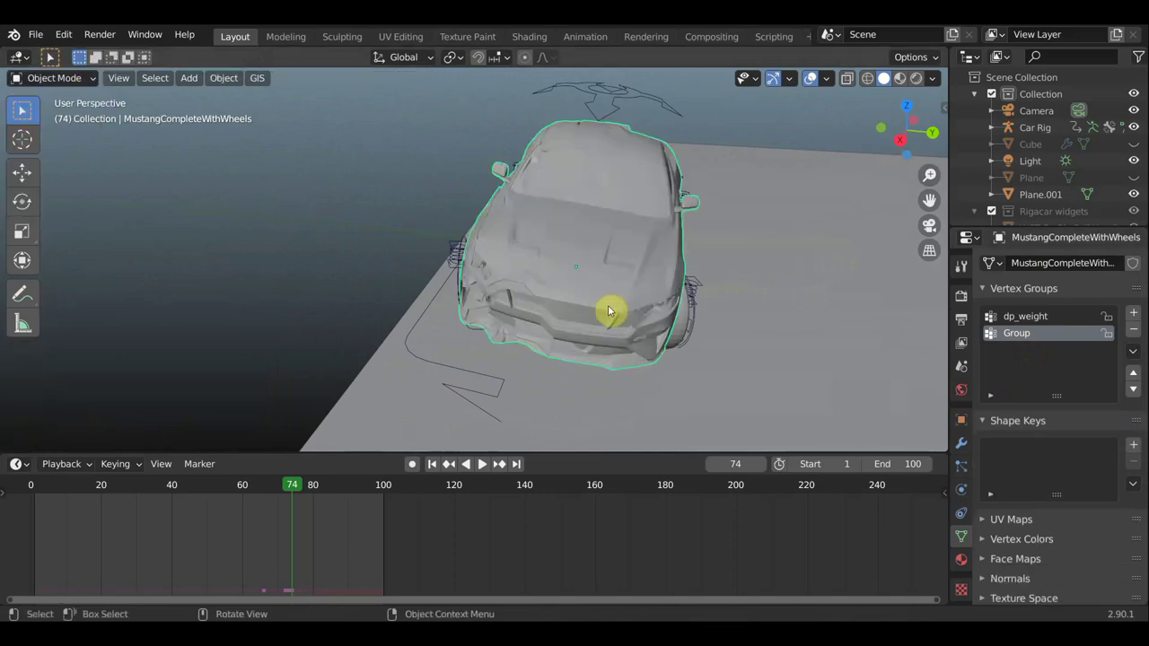
{"action": "mouse_move", "coordinate": [610, 310]}
{"action": "middle_mouse_down"}
{"action": "mouse_move", "coordinate": [675, 304]}
{"action": "mouse_move", "coordinate": [646, 314]}
{"action": "middle_mouse_up"}
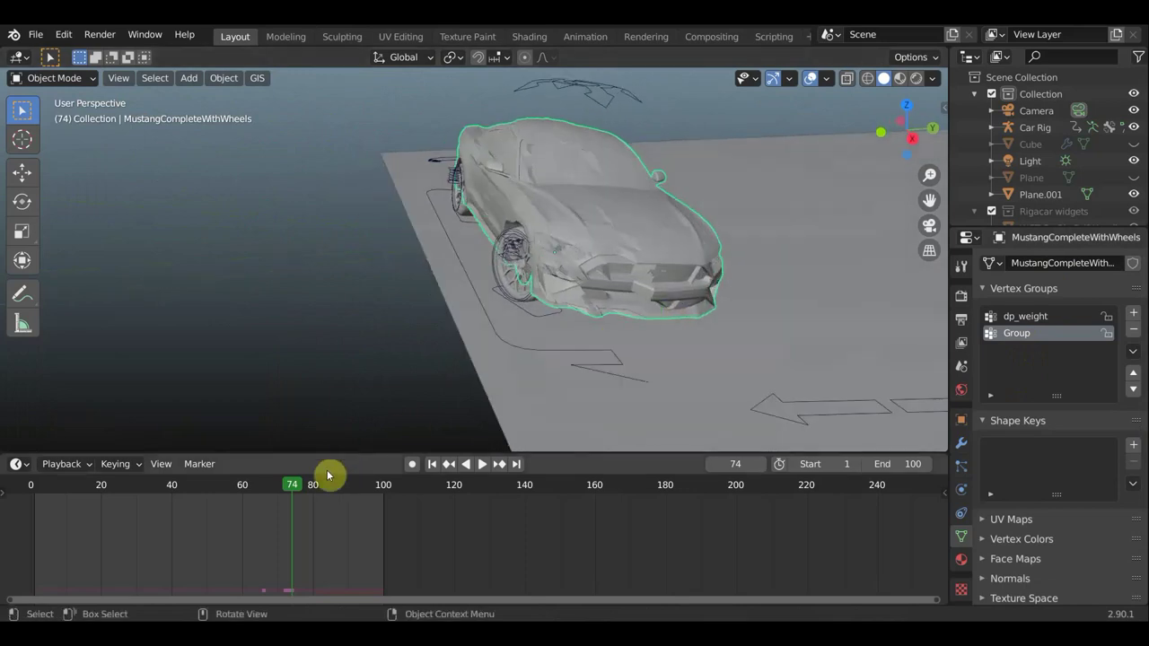
{"action": "left_click_drag", "start_coordinate": [265, 491], "coordinate": [266, 483]}
{"action": "middle_click_drag", "start_coordinate": [397, 419], "coordinate": [320, 403]}
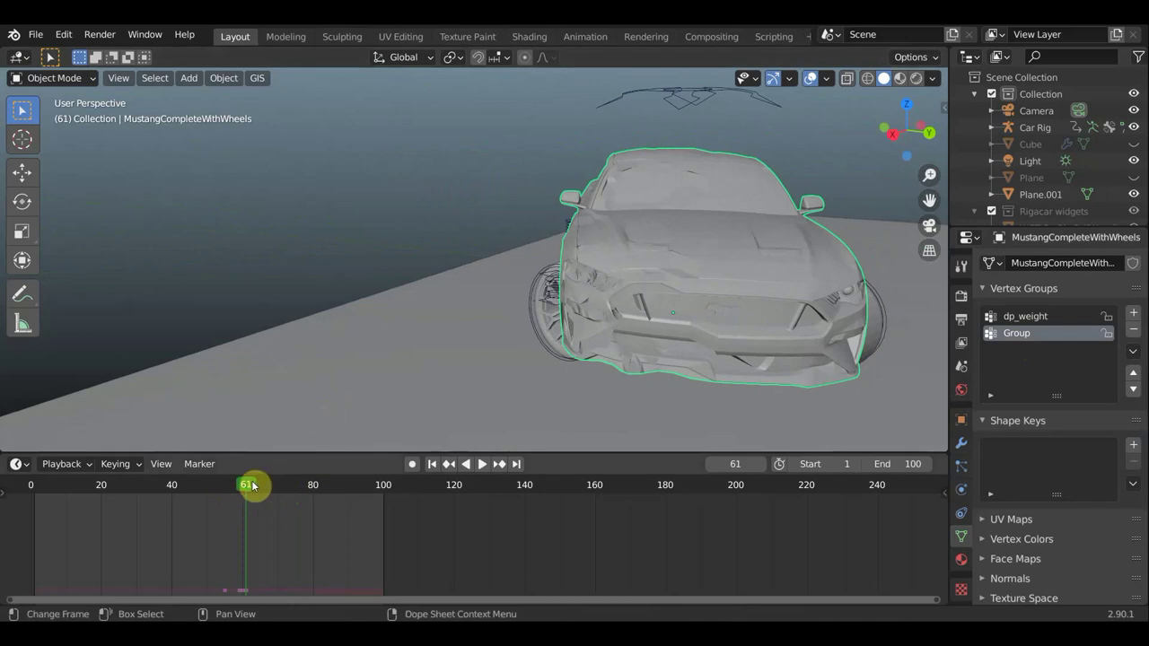
{"action": "left_click", "coordinate": [961, 442]}
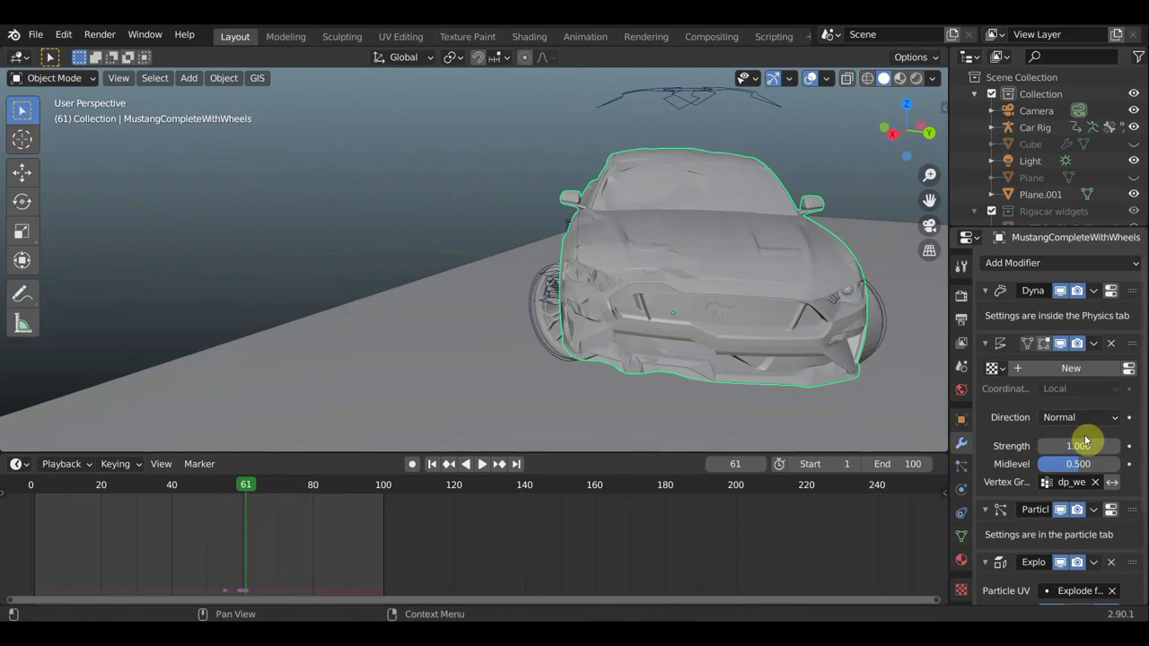
Set the Explode modifier's vertex group to Group and refresh it.
{"action": "scroll", "coordinate": [1075, 485], "scroll_direction": "down", "scroll_amount": 3}
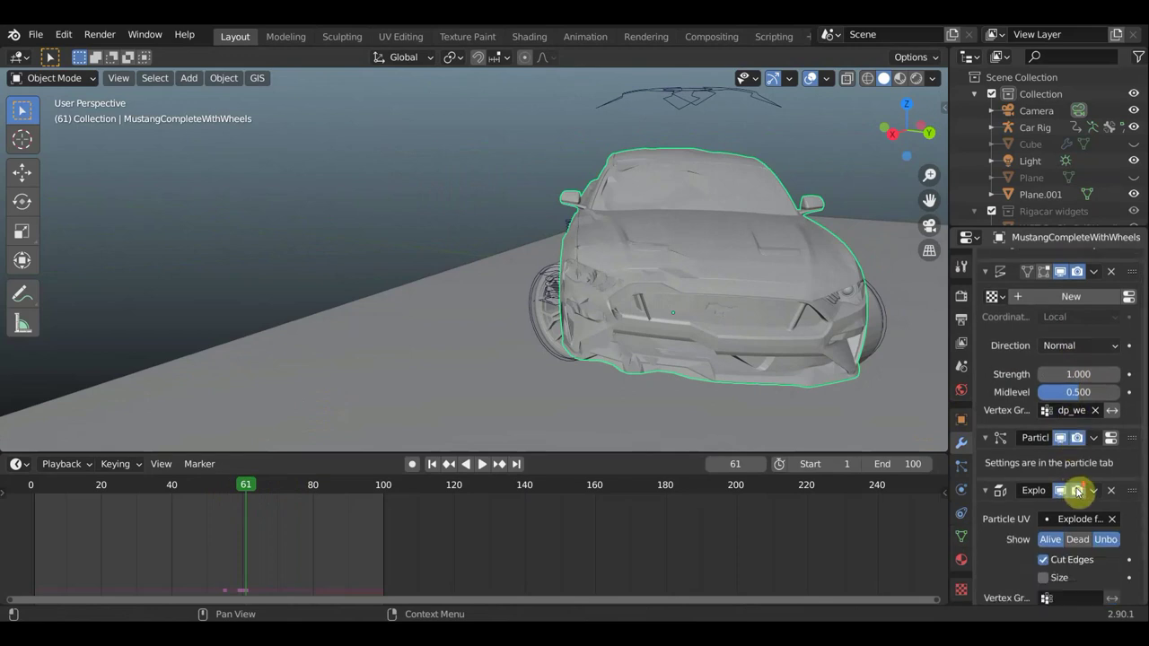
{"action": "scroll", "coordinate": [1076, 490], "scroll_direction": "down", "scroll_amount": 2}
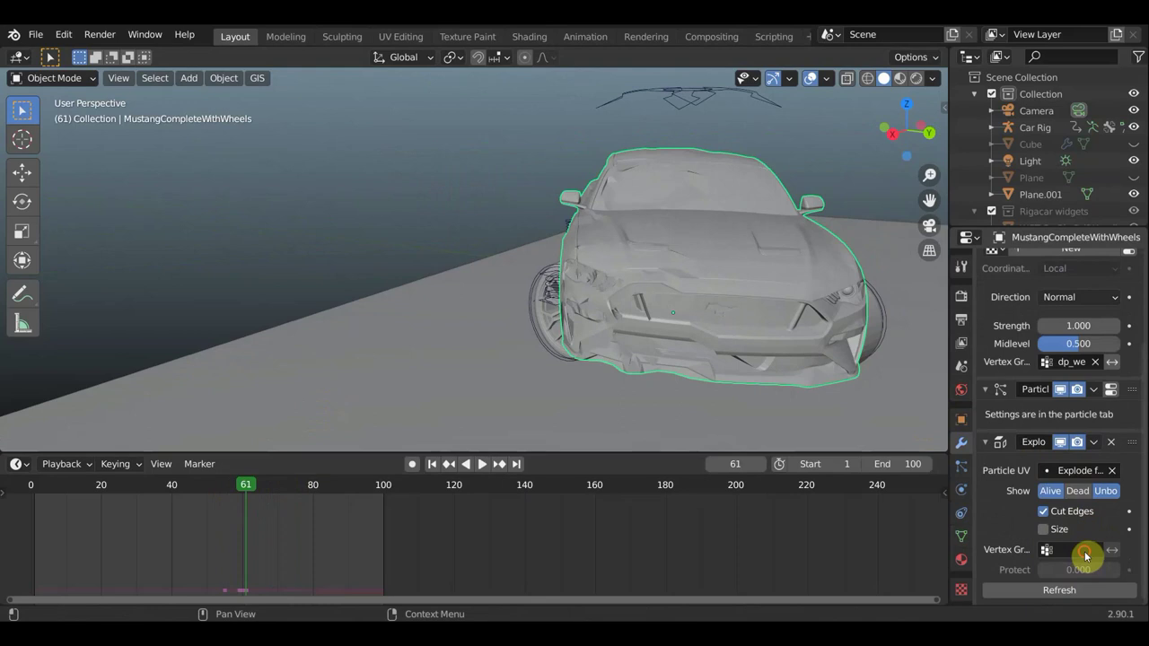
{"action": "left_click", "coordinate": [1085, 551]}
{"action": "left_click", "coordinate": [971, 393]}
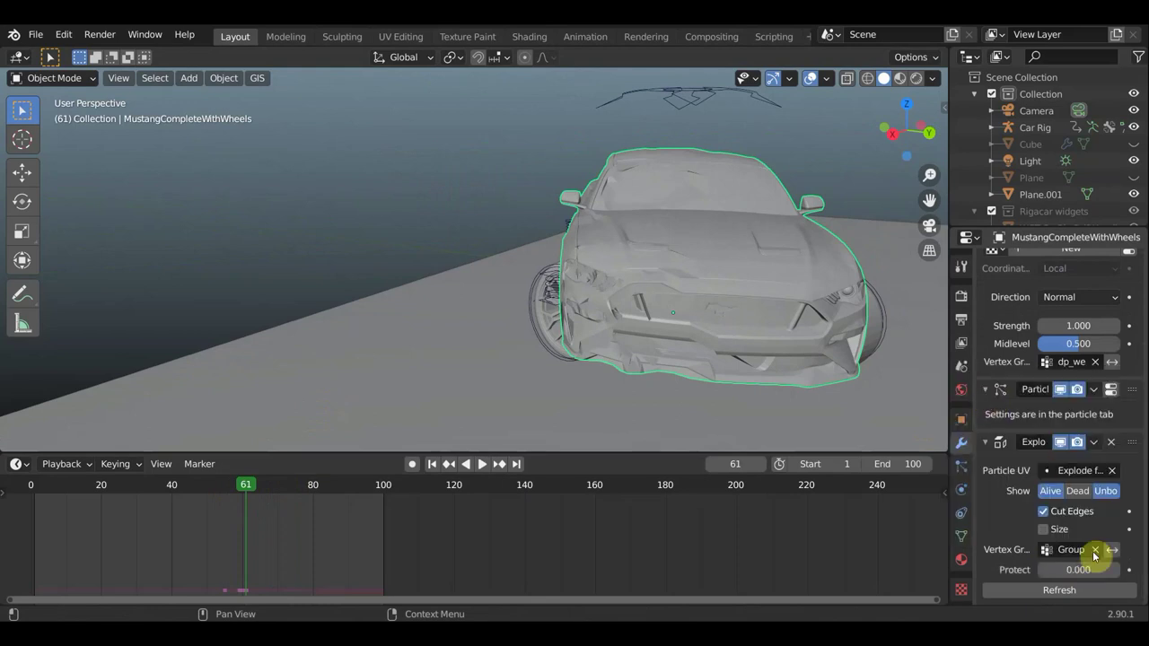
{"action": "left_click", "coordinate": [1065, 592]}
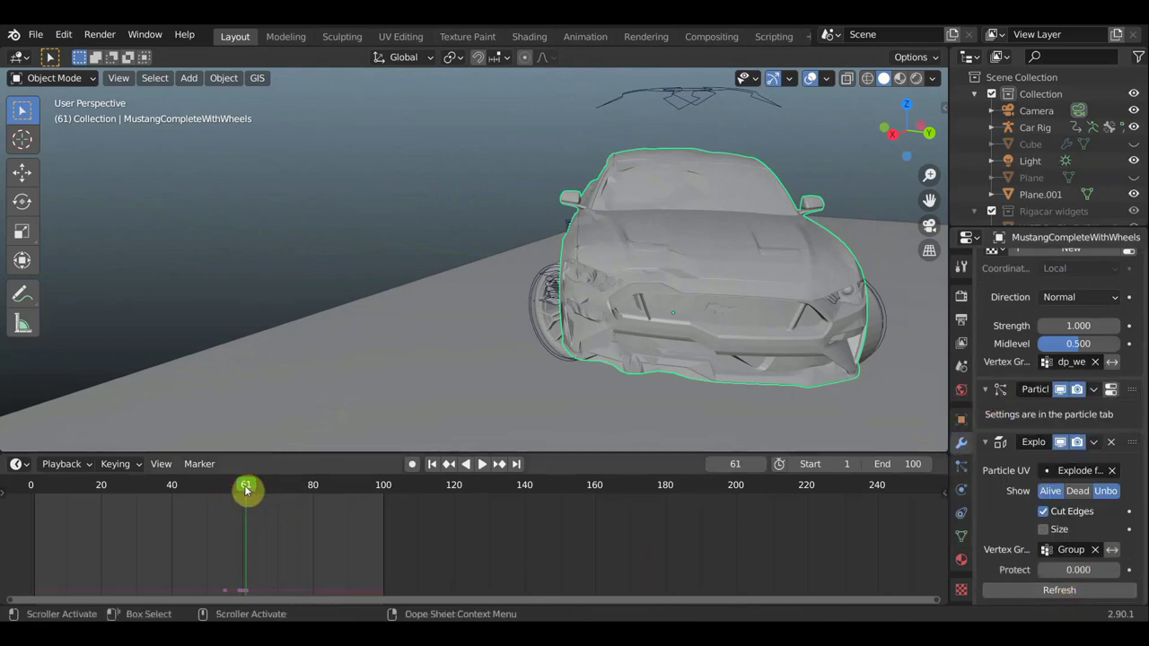
Replay the crash to check the debris, then view the car in Material Preview at frame 93.
{"action": "key", "text": "space"}
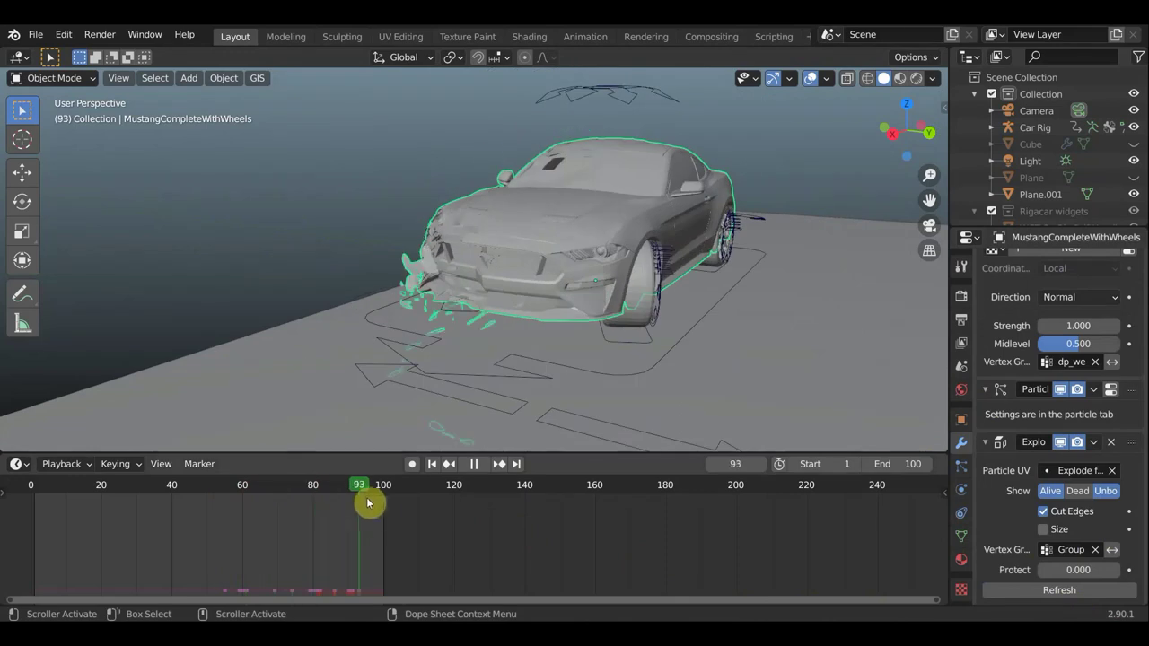
{"action": "mouse_move", "coordinate": [288, 493]}
{"action": "left_mouse_down"}
{"action": "mouse_move", "coordinate": [173, 487]}
{"action": "mouse_move", "coordinate": [384, 485]}
{"action": "left_mouse_up"}
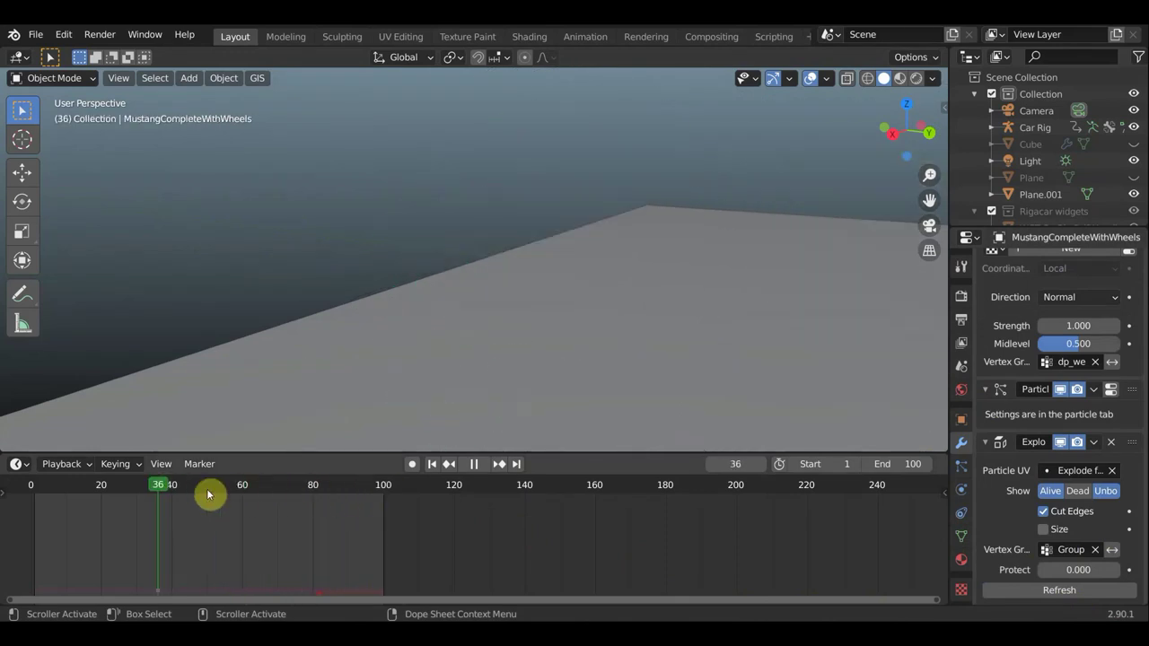
{"action": "key", "text": "space"}
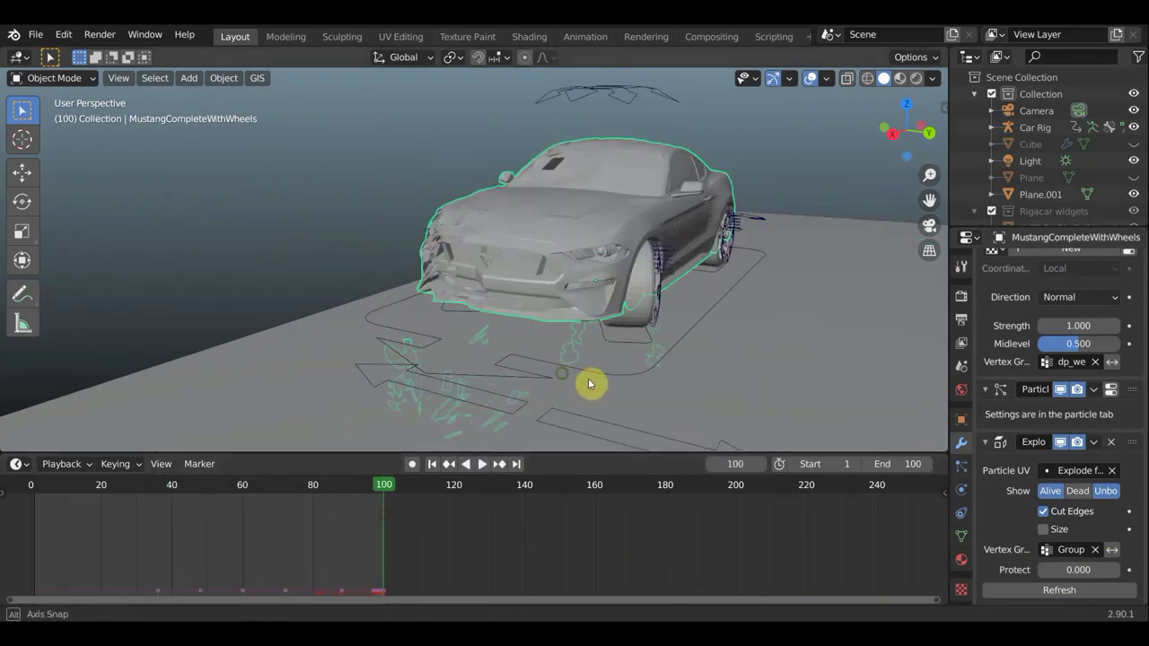
{"action": "mouse_move", "coordinate": [587, 382]}
{"action": "middle_mouse_down"}
{"action": "mouse_move", "coordinate": [628, 384]}
{"action": "mouse_move", "coordinate": [662, 336]}
{"action": "mouse_move", "coordinate": [697, 341]}
{"action": "mouse_move", "coordinate": [659, 351]}
{"action": "mouse_move", "coordinate": [606, 267]}
{"action": "middle_mouse_up"}
{"action": "scroll", "coordinate": [605, 267], "scroll_direction": "down", "scroll_amount": 4}
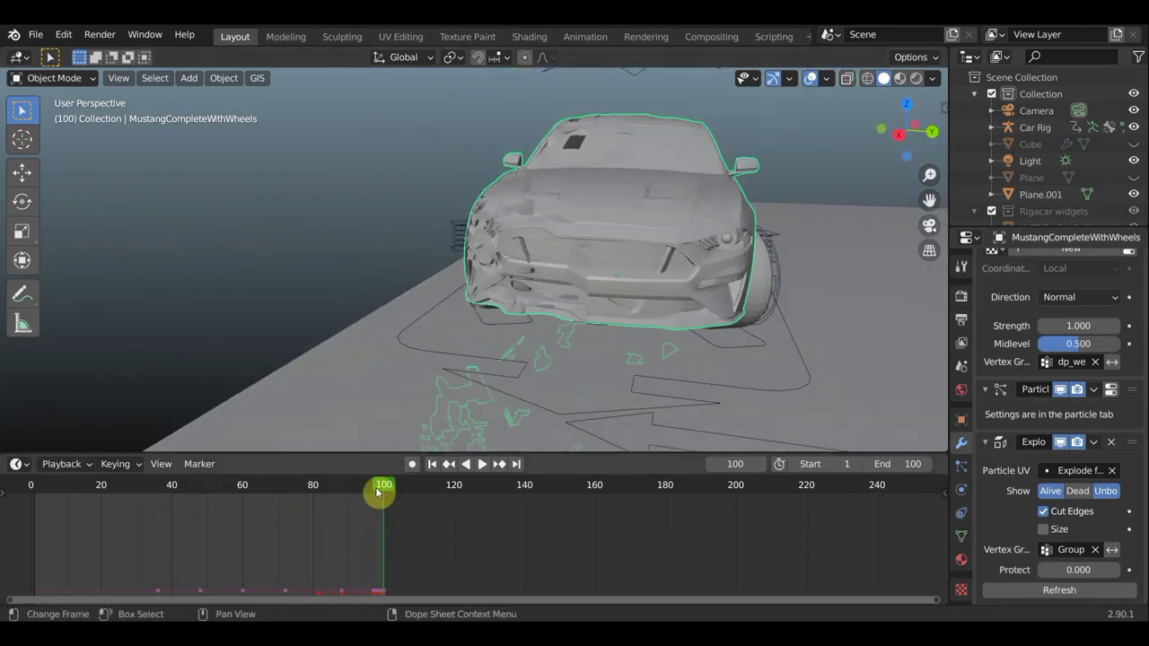
{"action": "mouse_move", "coordinate": [383, 488]}
{"action": "left_mouse_down"}
{"action": "mouse_move", "coordinate": [256, 493]}
{"action": "mouse_move", "coordinate": [377, 516]}
{"action": "mouse_move", "coordinate": [358, 521]}
{"action": "left_mouse_up"}
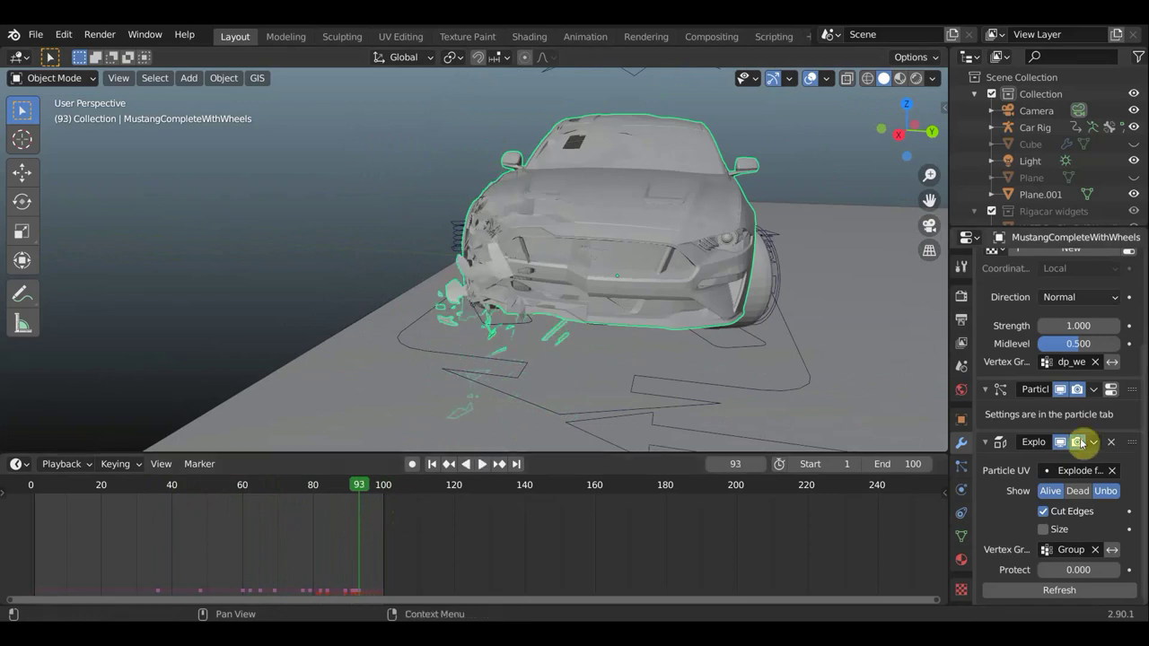
{"action": "middle_click_drag", "start_coordinate": [795, 398], "coordinate": [719, 402]}
{"action": "left_click", "coordinate": [901, 78]}
{"action": "middle_click_drag", "start_coordinate": [910, 224], "coordinate": [682, 261]}
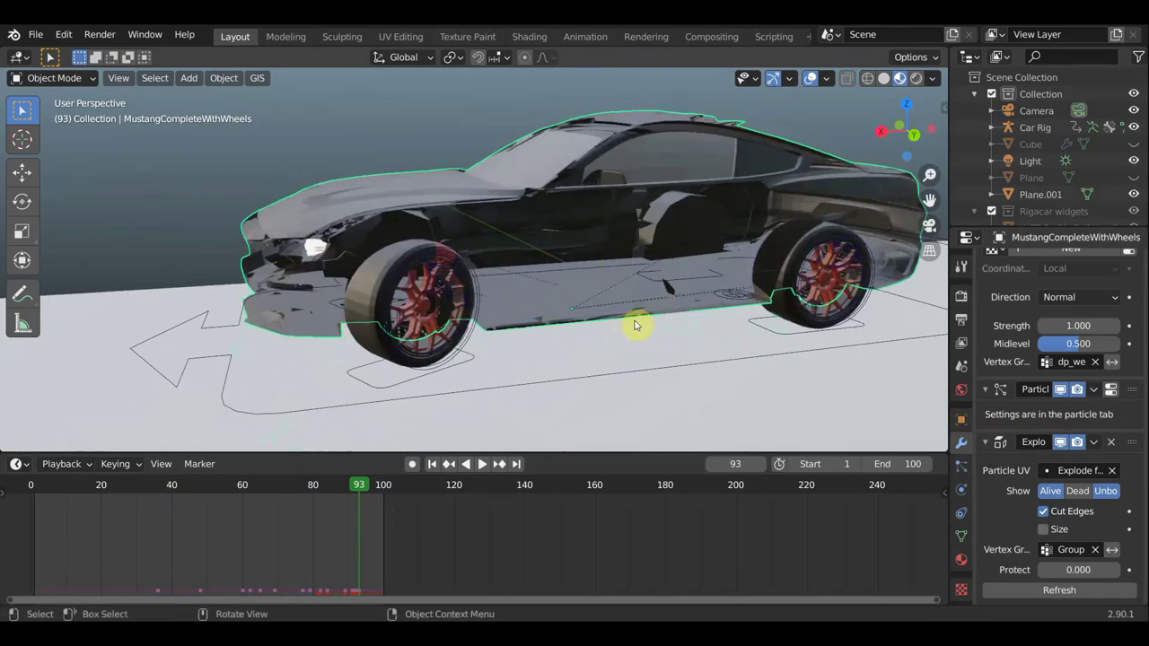
Add a 0.06 m Solidify modifier to the Mustang, limited to the Group vertex group.
{"action": "scroll", "coordinate": [1043, 316], "scroll_direction": "up", "scroll_amount": 3}
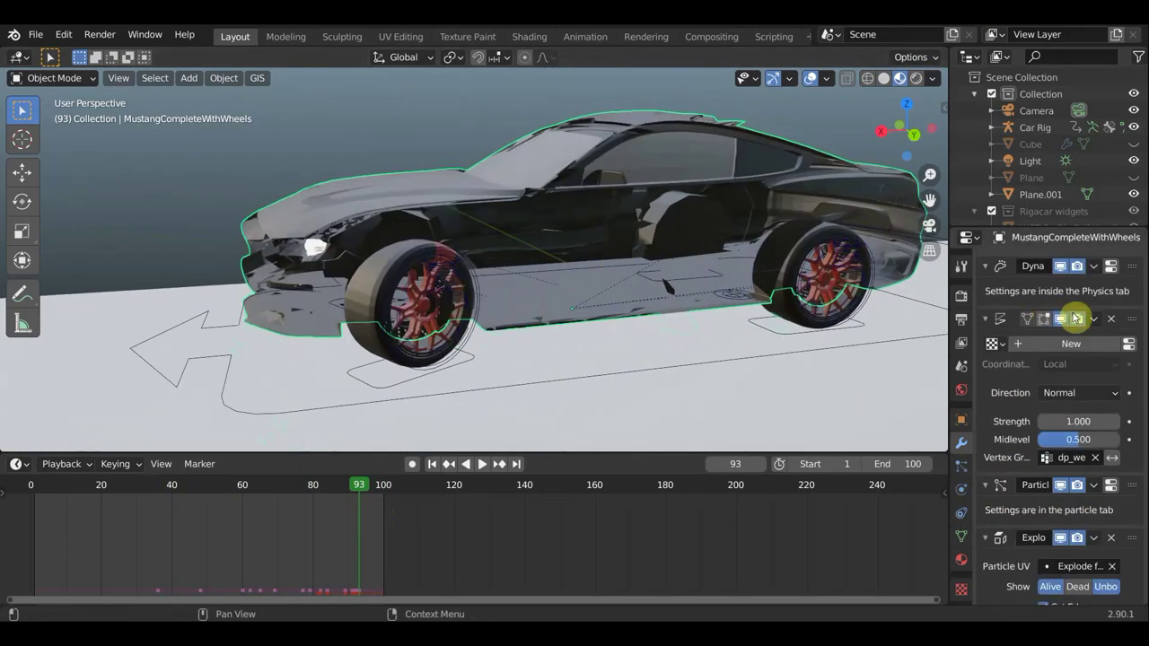
{"action": "scroll", "coordinate": [1076, 318], "scroll_direction": "up", "scroll_amount": 1}
{"action": "left_click", "coordinate": [1054, 261]}
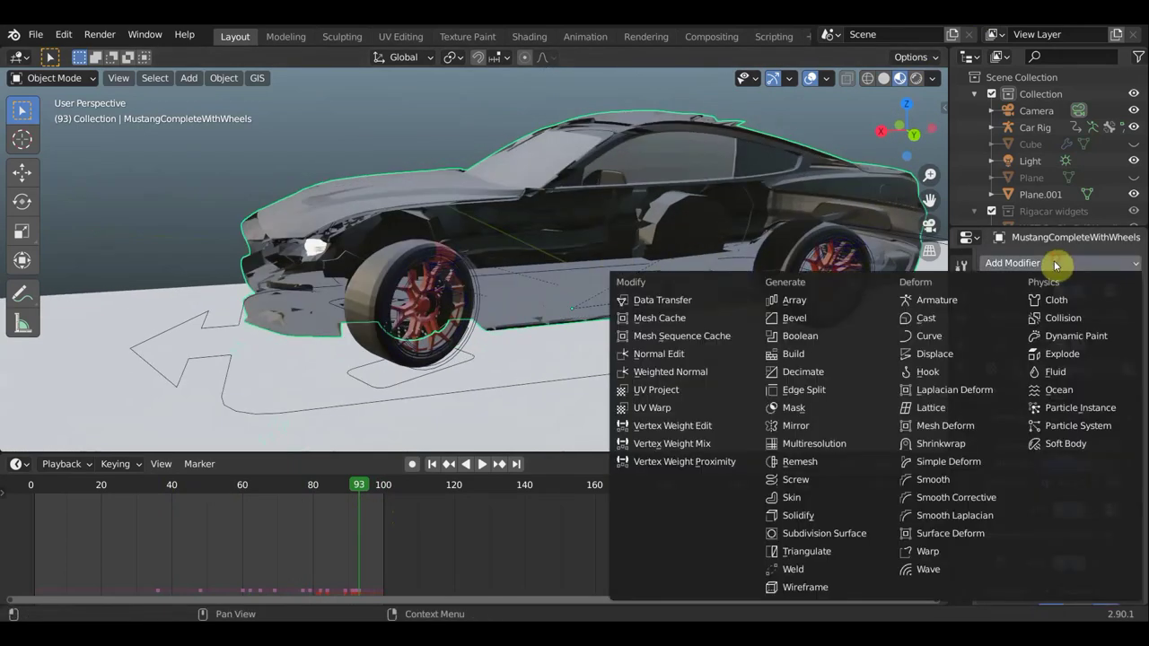
{"action": "left_click", "coordinate": [807, 519]}
{"action": "scroll", "coordinate": [1073, 579], "scroll_direction": "down", "scroll_amount": 7}
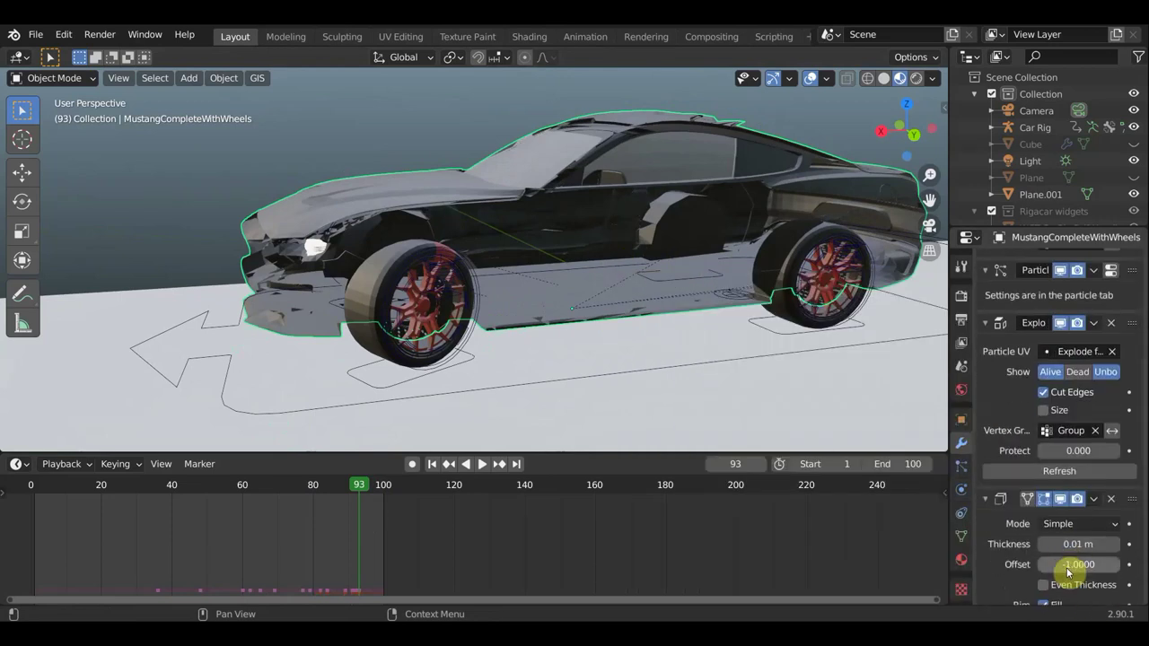
{"action": "scroll", "coordinate": [1067, 572], "scroll_direction": "down", "scroll_amount": 3}
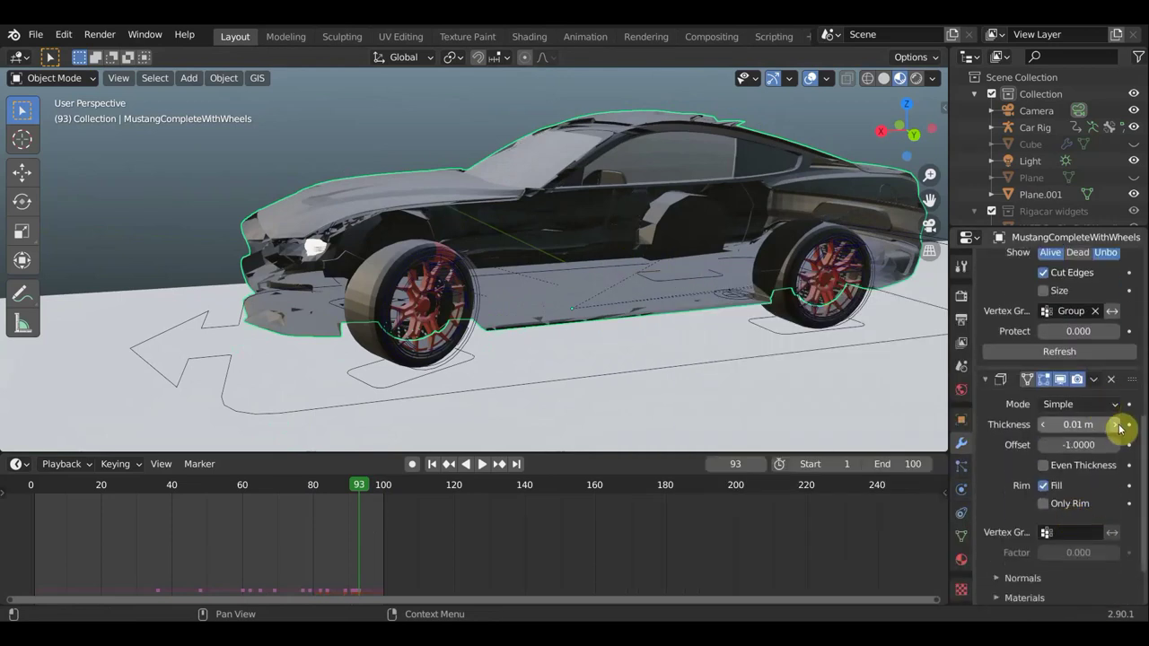
{"action": "left_click", "coordinate": [1081, 533]}
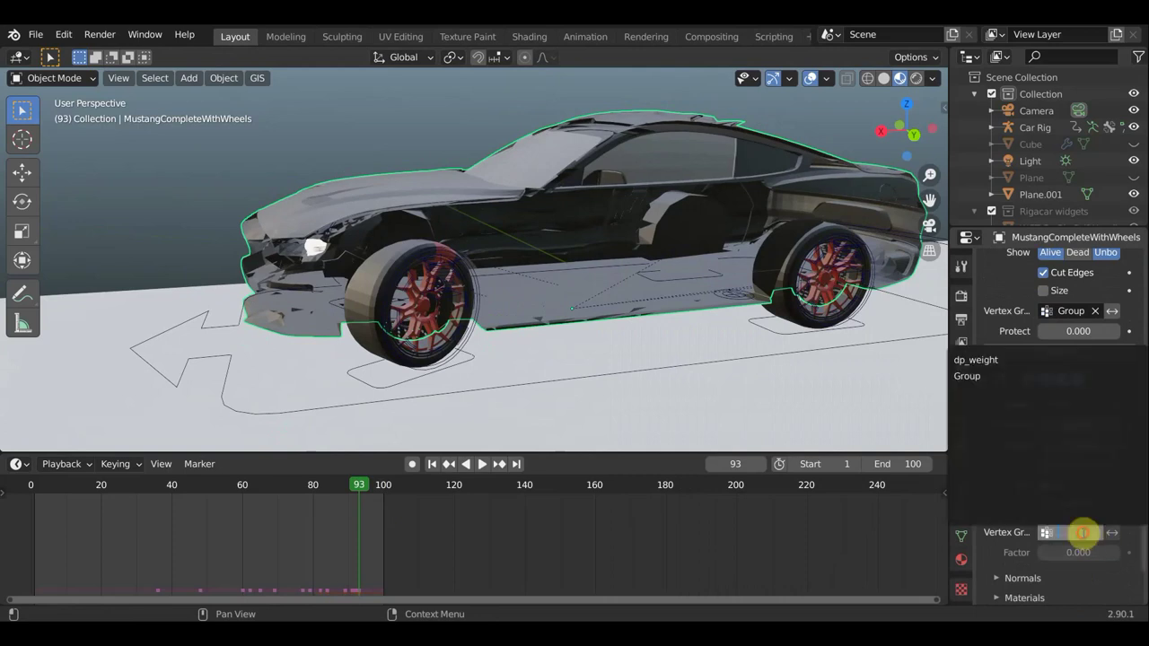
{"action": "left_click", "coordinate": [976, 377]}
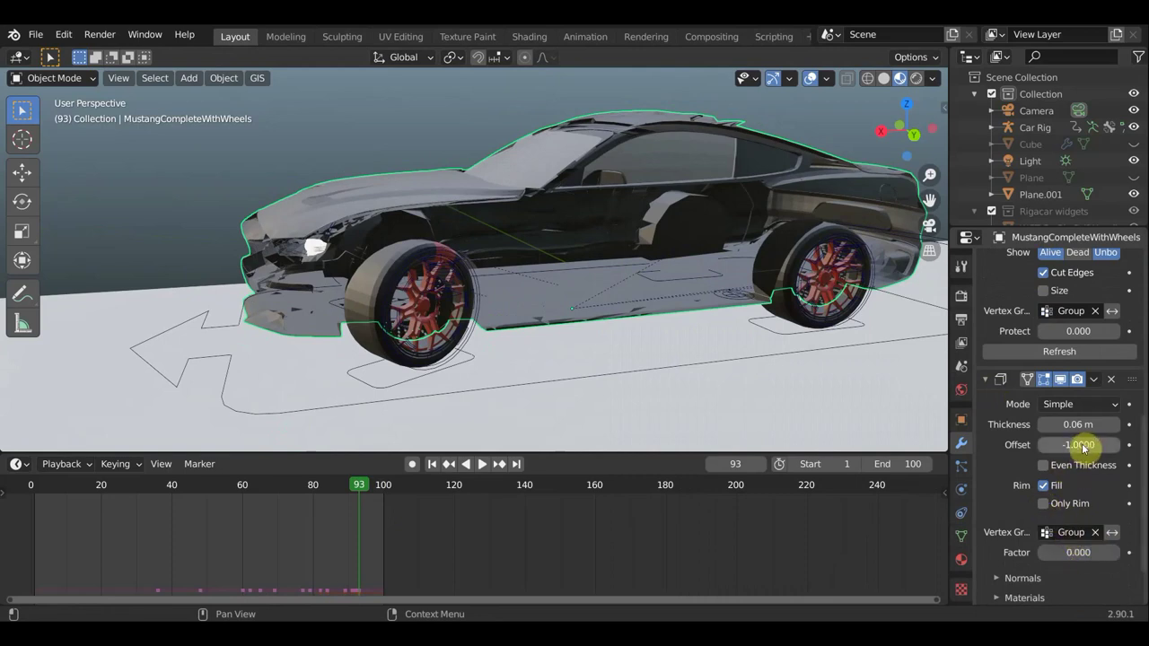
Try Complex mode, return Solidify to Simple, and set its material offset to 1.
{"action": "left_click", "coordinate": [1062, 405]}
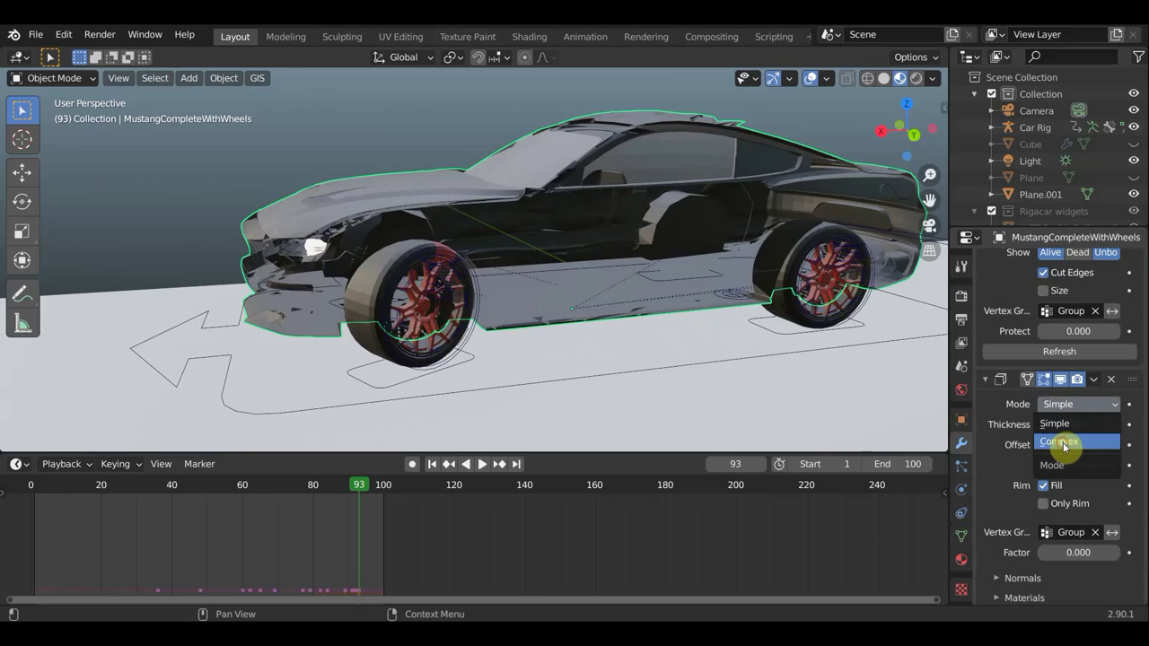
{"action": "key", "text": "Return"}
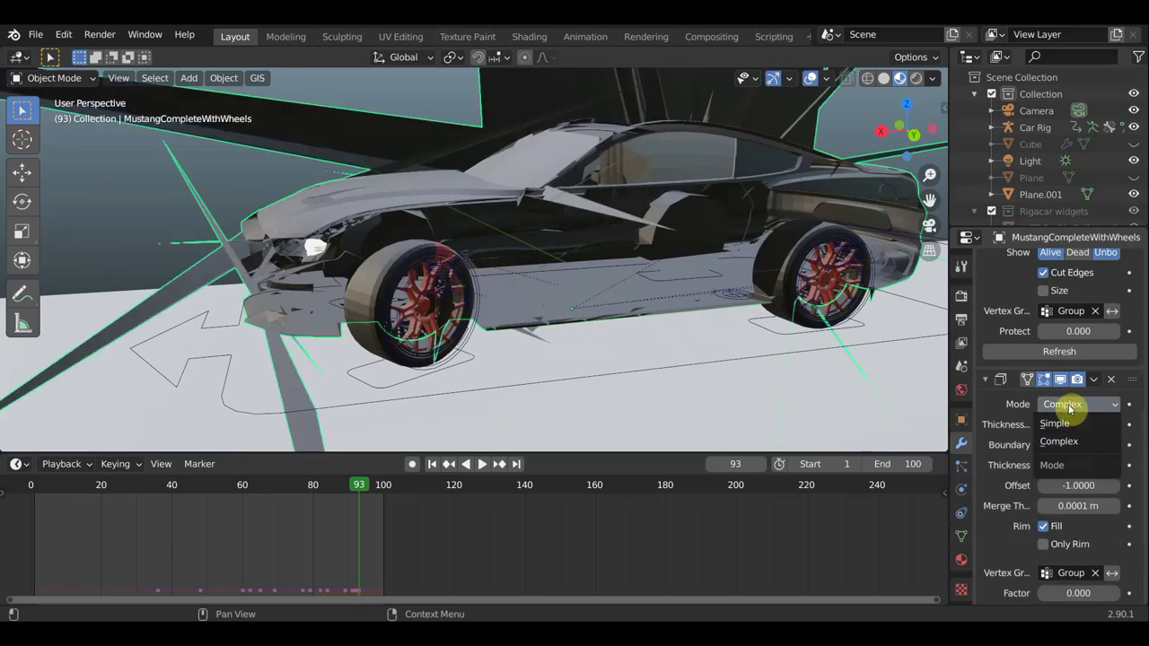
{"action": "left_click", "coordinate": [1055, 422]}
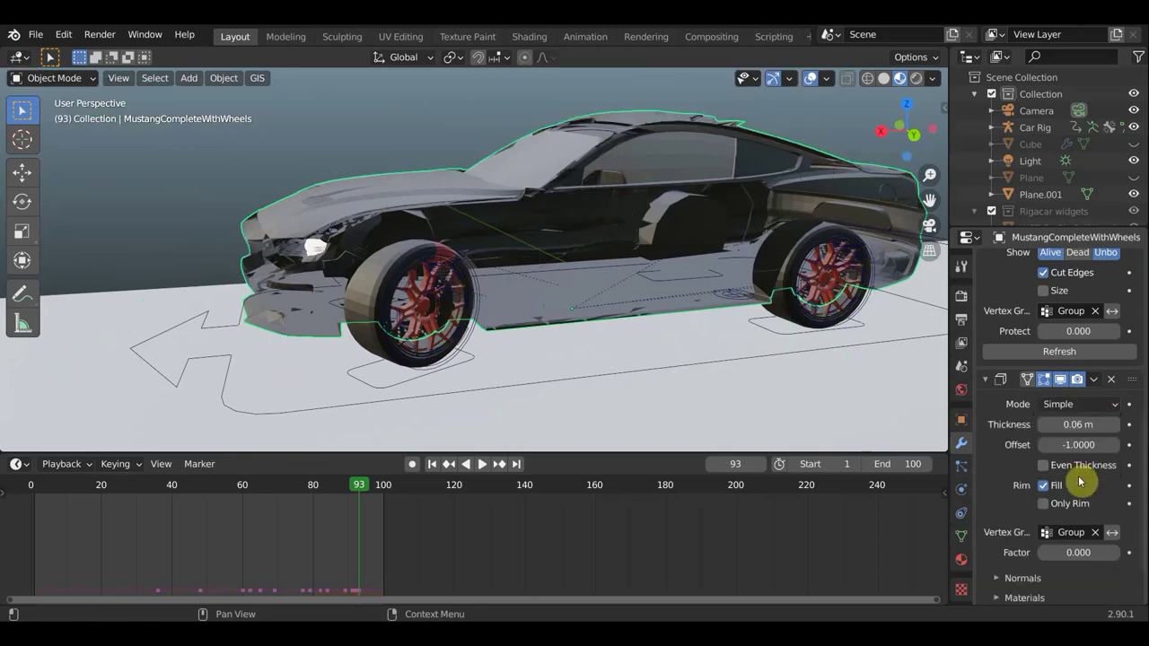
{"action": "scroll", "coordinate": [1032, 583], "scroll_direction": "down", "scroll_amount": 2}
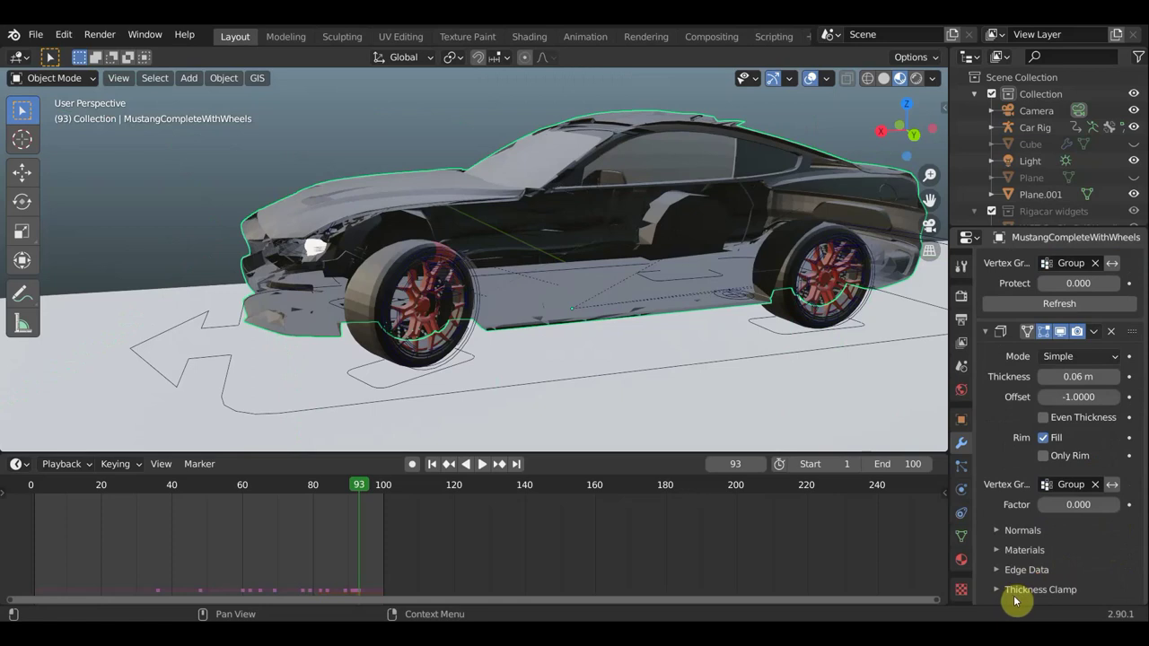
{"action": "left_click", "coordinate": [997, 552]}
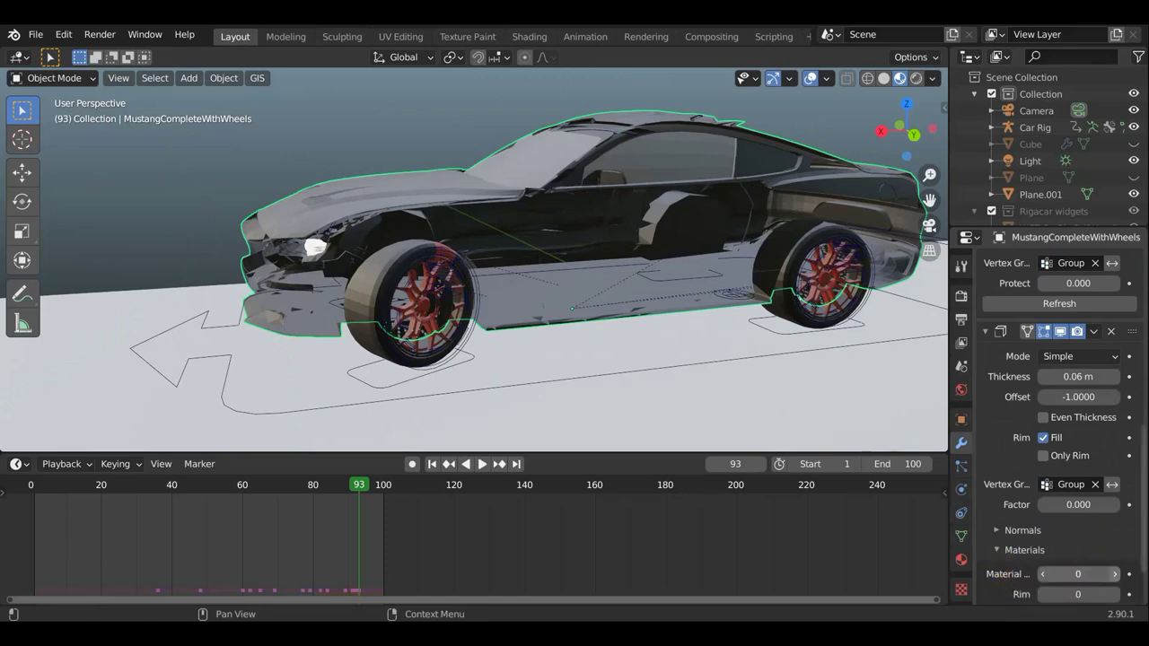
{"action": "left_click", "coordinate": [1115, 575]}
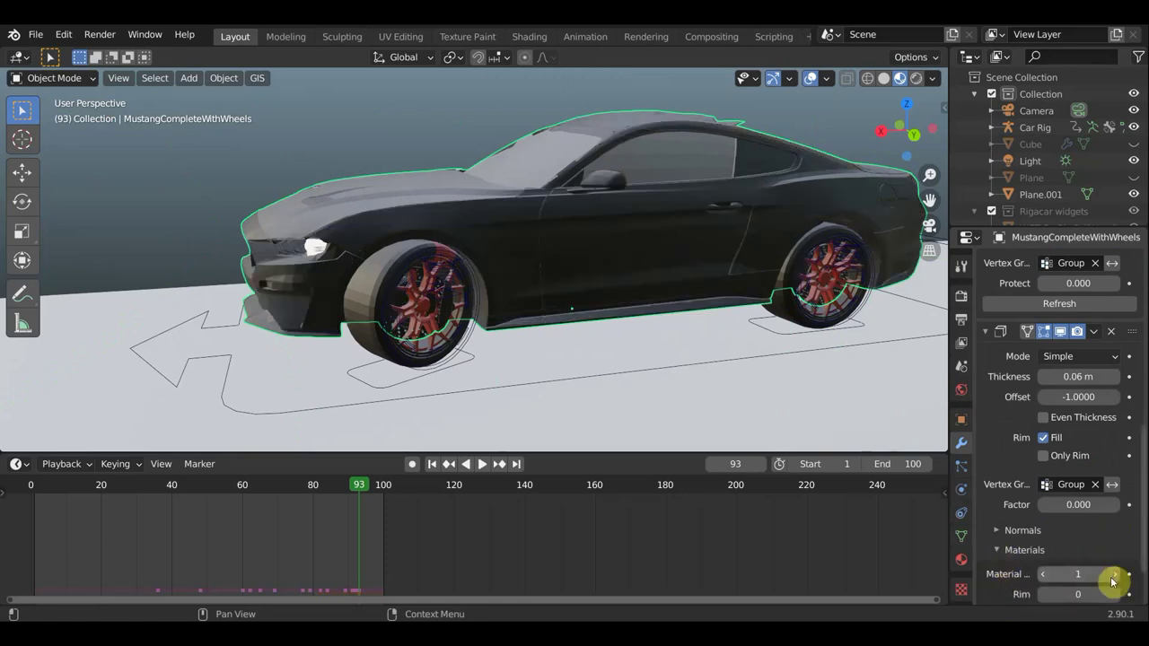
{"action": "scroll", "coordinate": [1050, 467], "scroll_direction": "up", "scroll_amount": 2}
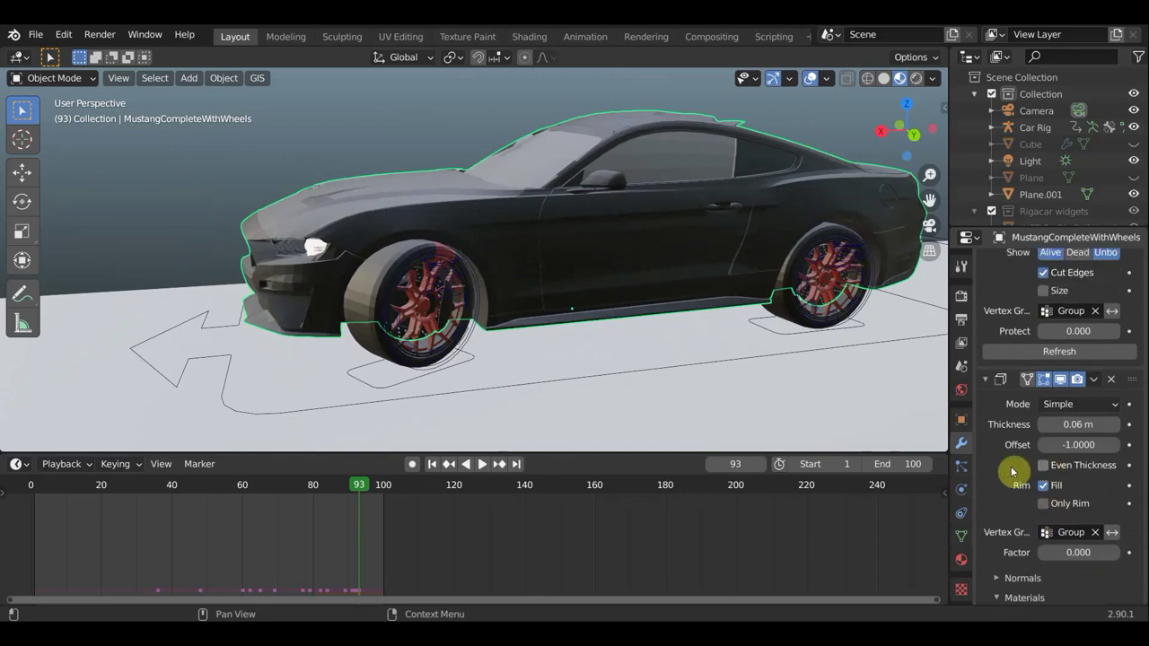
Scrub the crash from frame 50 to about 85 to check the solid, crumpled front.
{"action": "mouse_move", "coordinate": [662, 379]}
{"action": "middle_mouse_down"}
{"action": "mouse_move", "coordinate": [744, 379]}
{"action": "mouse_move", "coordinate": [649, 354]}
{"action": "middle_mouse_up"}
{"action": "scroll", "coordinate": [661, 350], "scroll_direction": "up", "scroll_amount": 5}
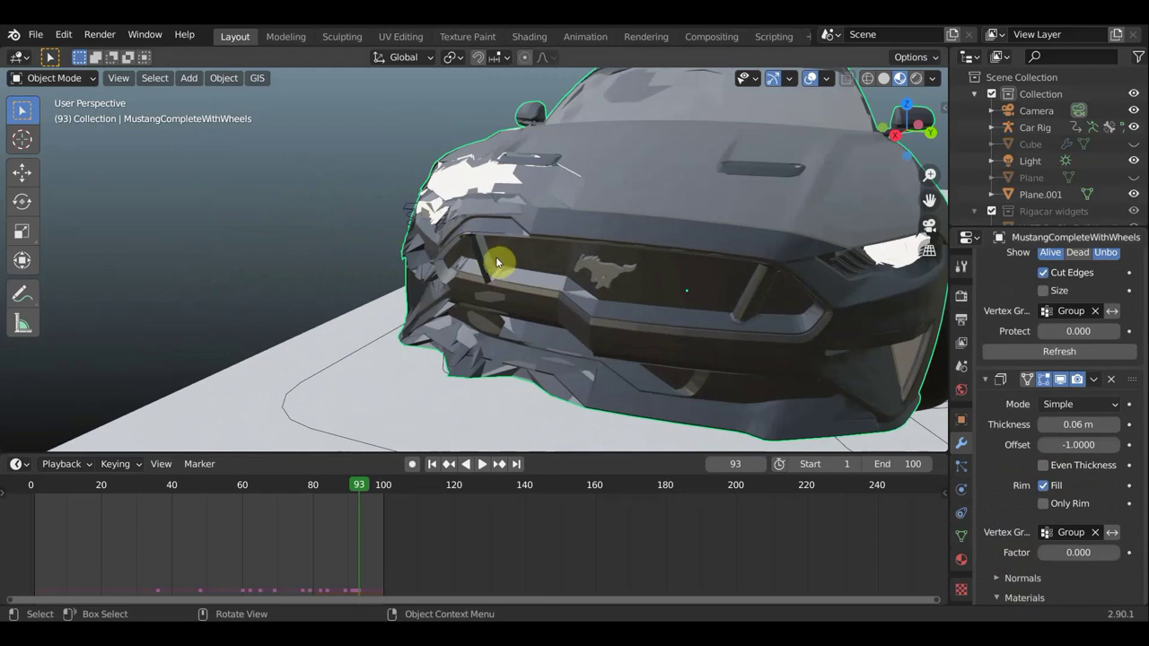
{"action": "scroll", "coordinate": [492, 267], "scroll_direction": "down", "scroll_amount": 5}
{"action": "middle_click_drag", "start_coordinate": [495, 264], "coordinate": [530, 264]}
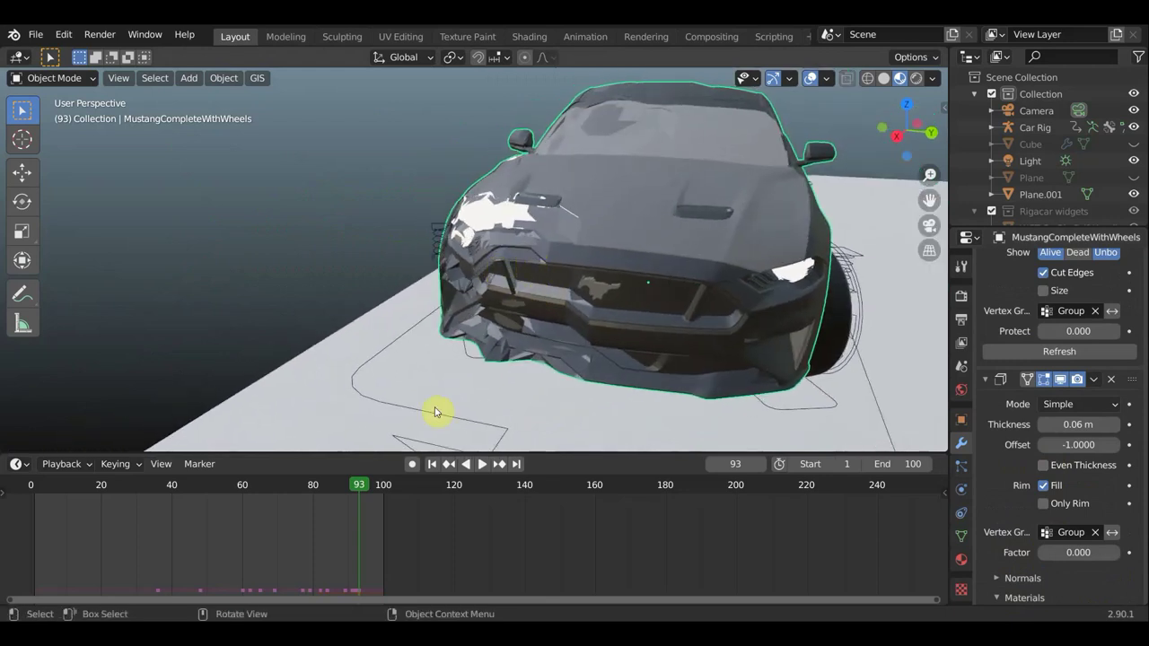
{"action": "key", "text": "space"}
{"action": "left_click", "coordinate": [205, 485]}
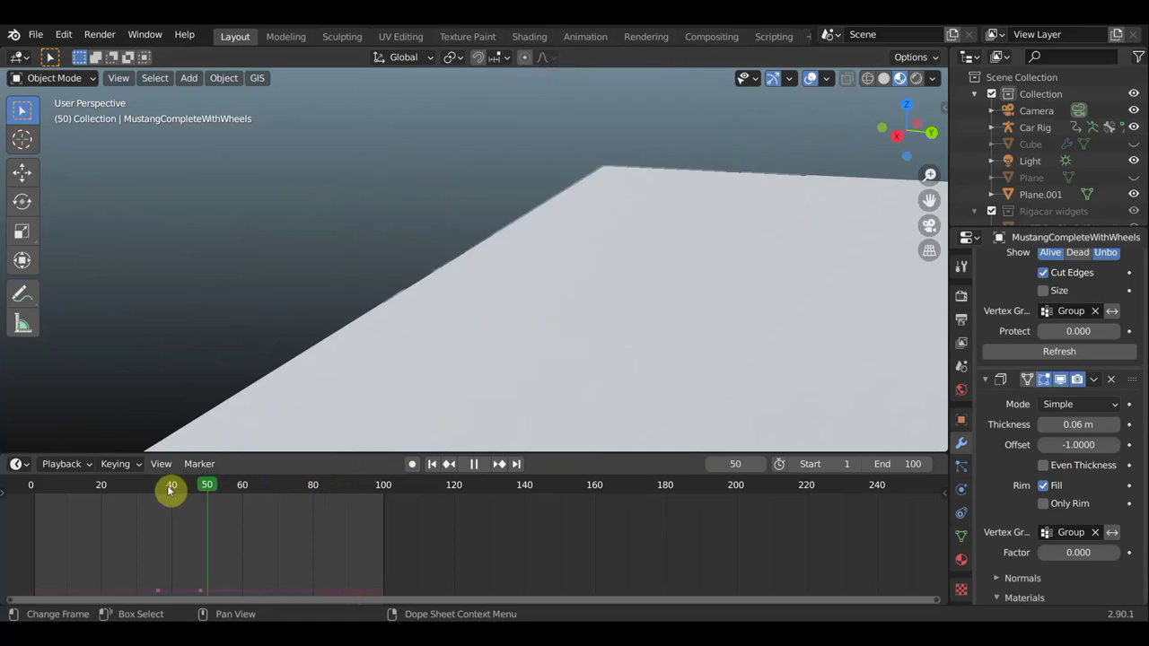
{"action": "left_click_drag", "start_coordinate": [170, 489], "coordinate": [377, 485]}
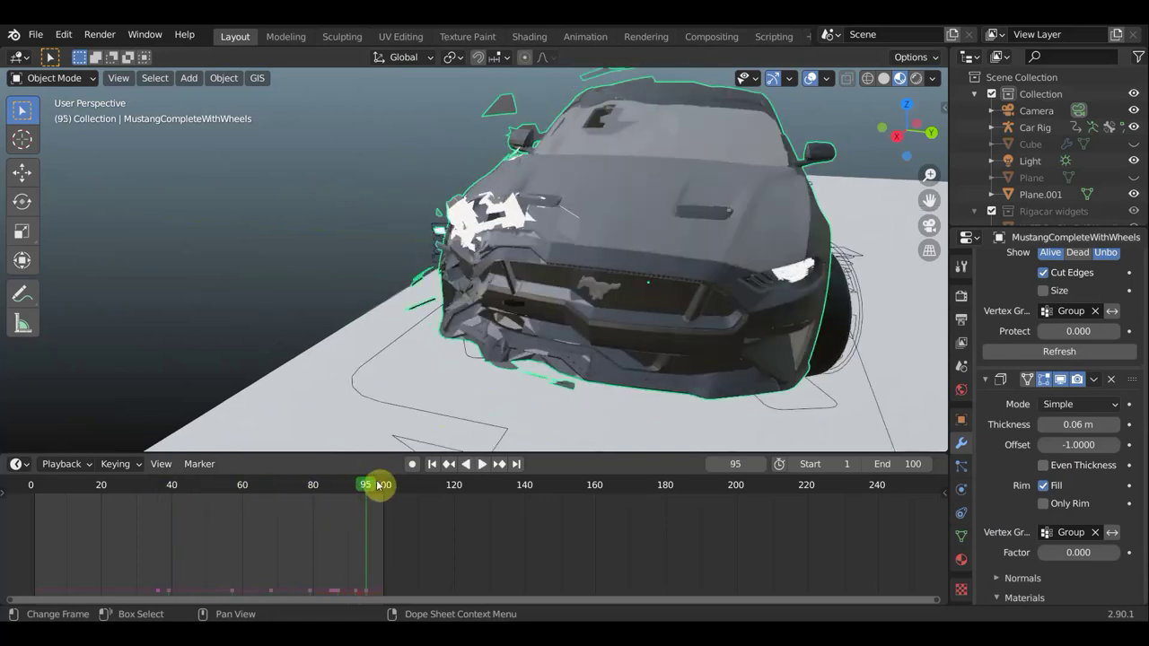
Show Solidify on the edit cage and bring the untextured Displace modifier into view.
{"action": "left_click", "coordinate": [1027, 382]}
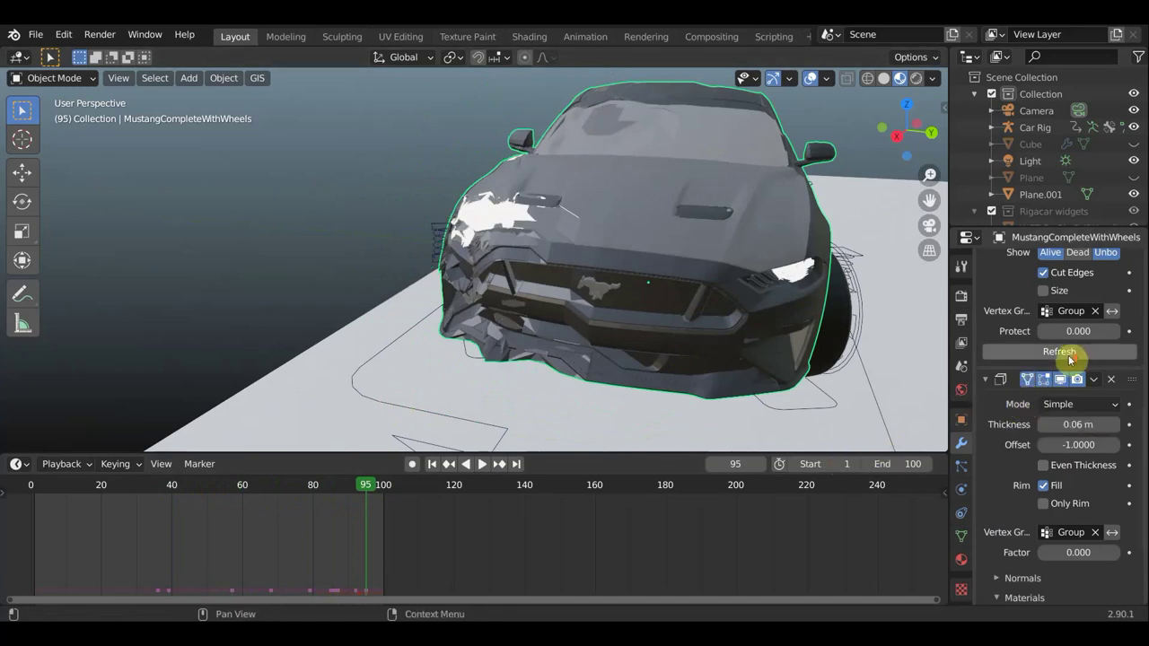
{"action": "scroll", "coordinate": [1090, 359], "scroll_direction": "up", "scroll_amount": 2}
{"action": "scroll", "coordinate": [1091, 359], "scroll_direction": "up", "scroll_amount": 2}
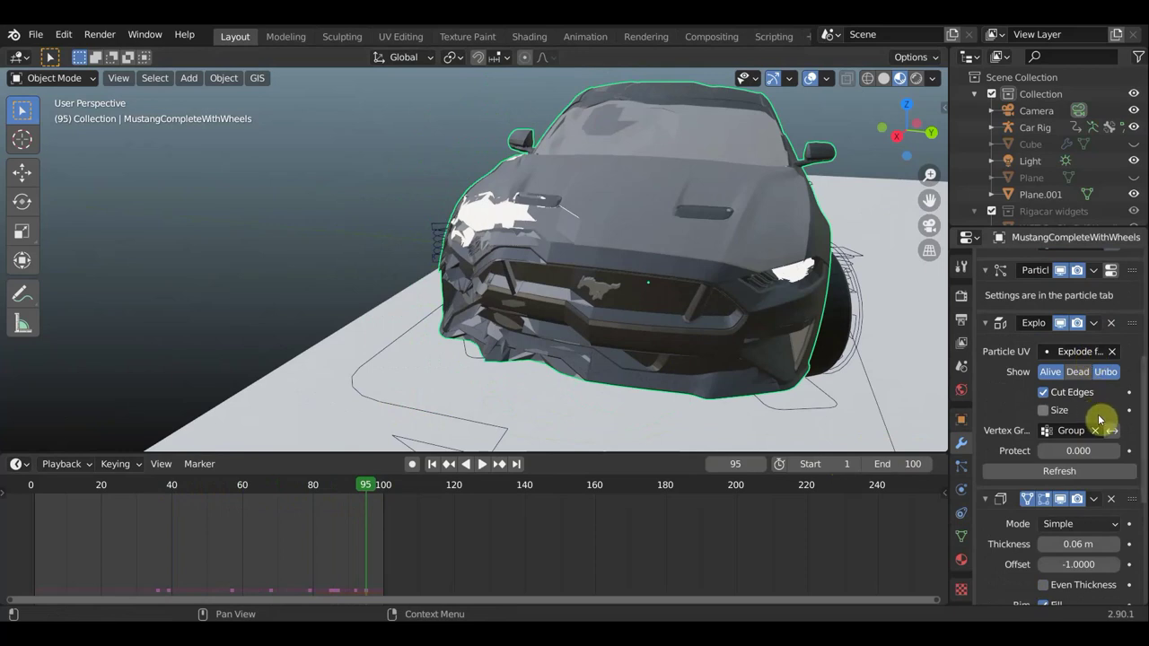
{"action": "scroll", "coordinate": [1096, 418], "scroll_direction": "up", "scroll_amount": 2}
{"action": "scroll", "coordinate": [1096, 416], "scroll_direction": "up", "scroll_amount": 1}
{"action": "scroll", "coordinate": [1097, 412], "scroll_direction": "up", "scroll_amount": 2}
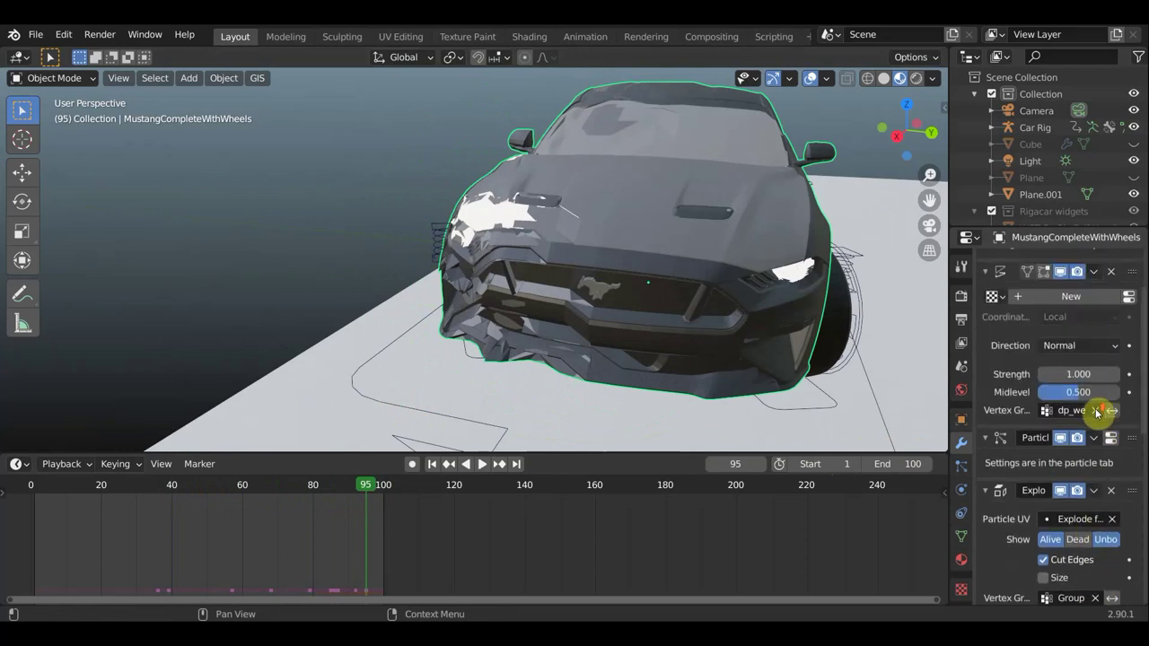
Create a new texture for the Mustang's Displace modifier and set its type to Clouds.
{"action": "left_click", "coordinate": [996, 297]}
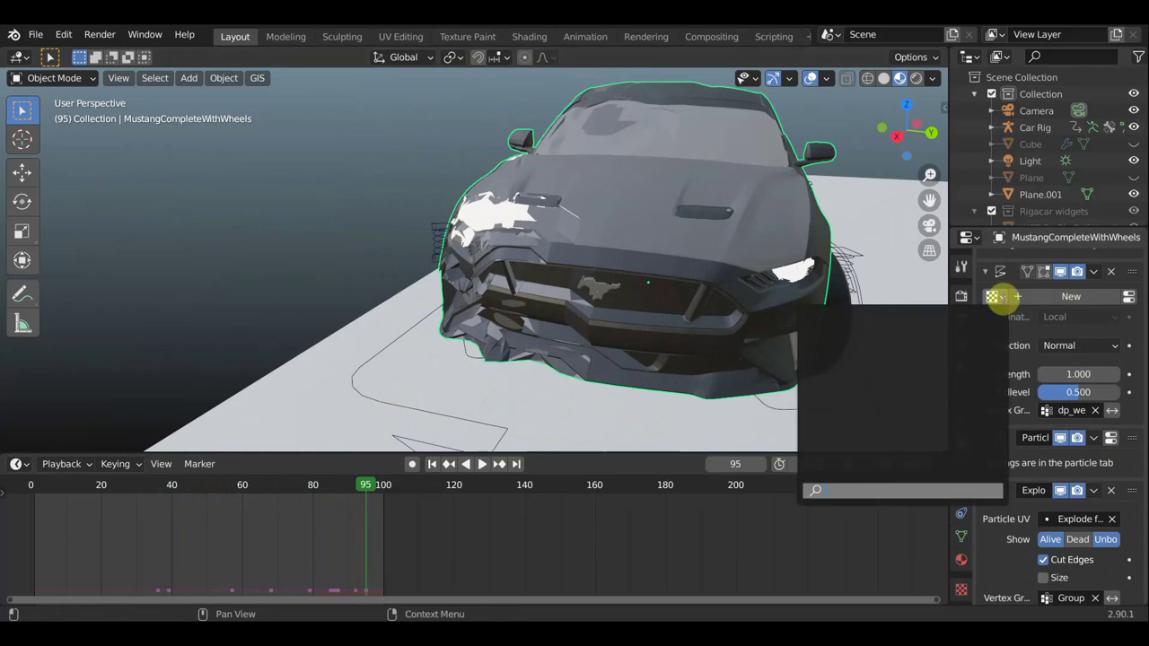
{"action": "left_click", "coordinate": [997, 297]}
{"action": "left_click", "coordinate": [963, 589]}
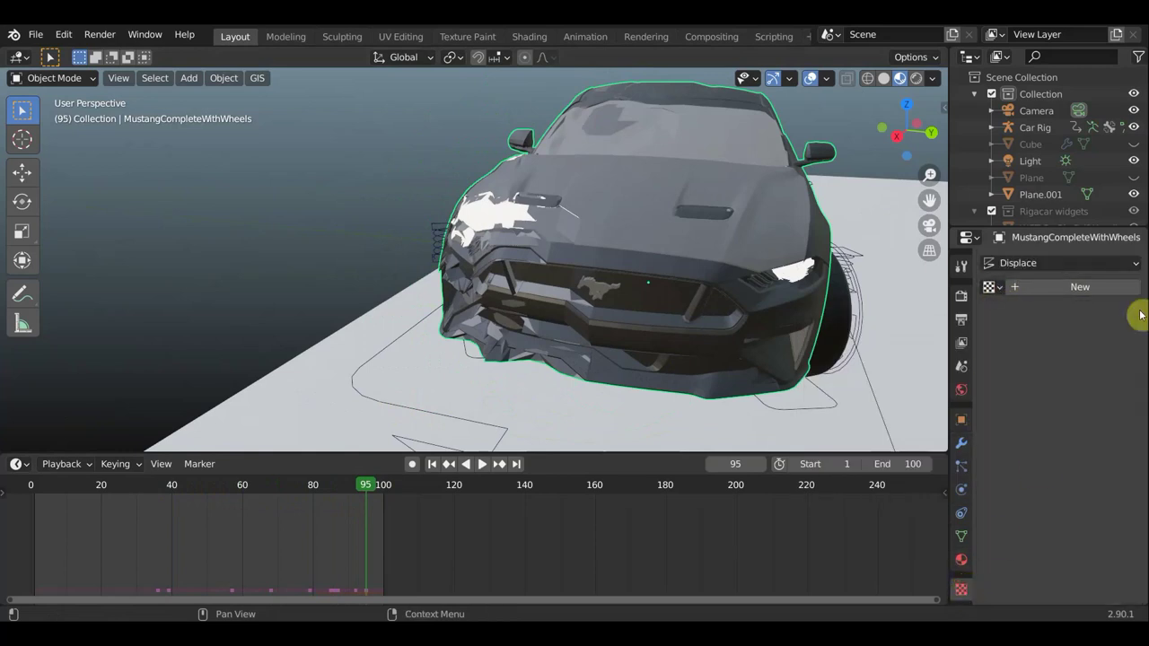
{"action": "left_click", "coordinate": [1079, 288]}
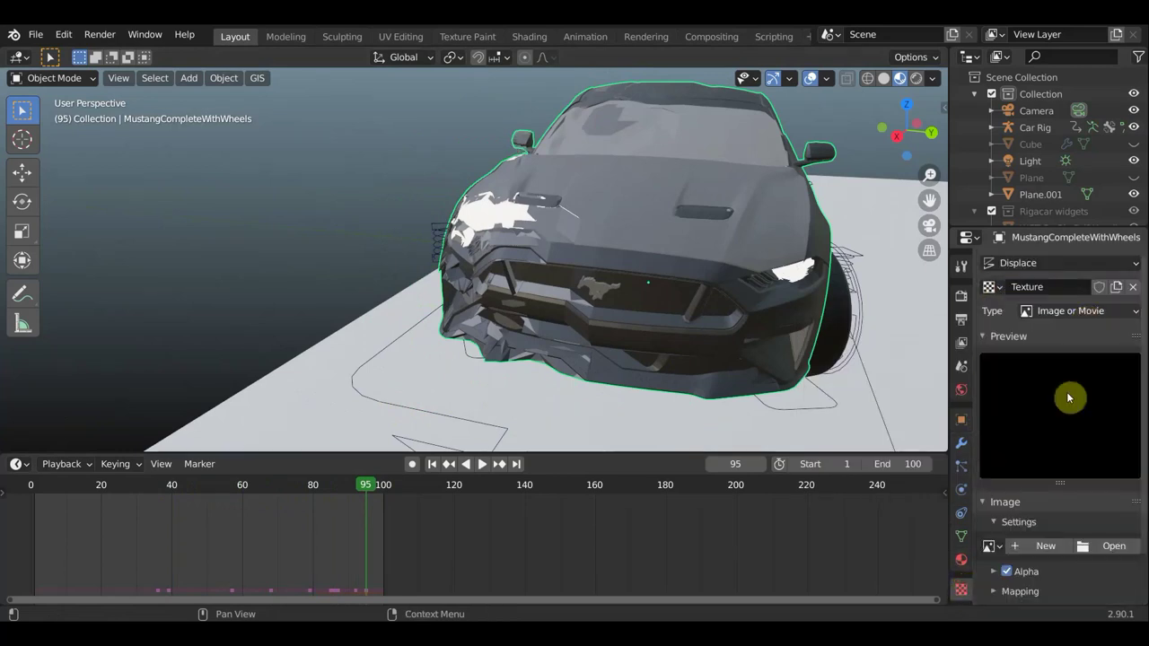
{"action": "left_click", "coordinate": [1116, 548]}
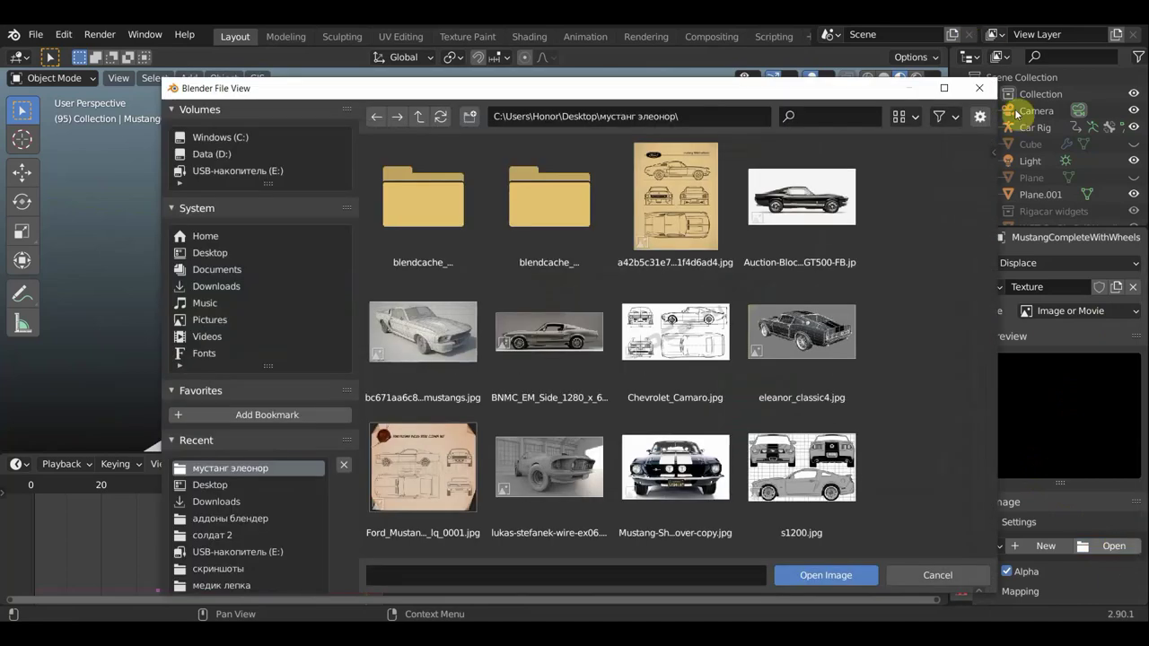
{"action": "left_click", "coordinate": [979, 88]}
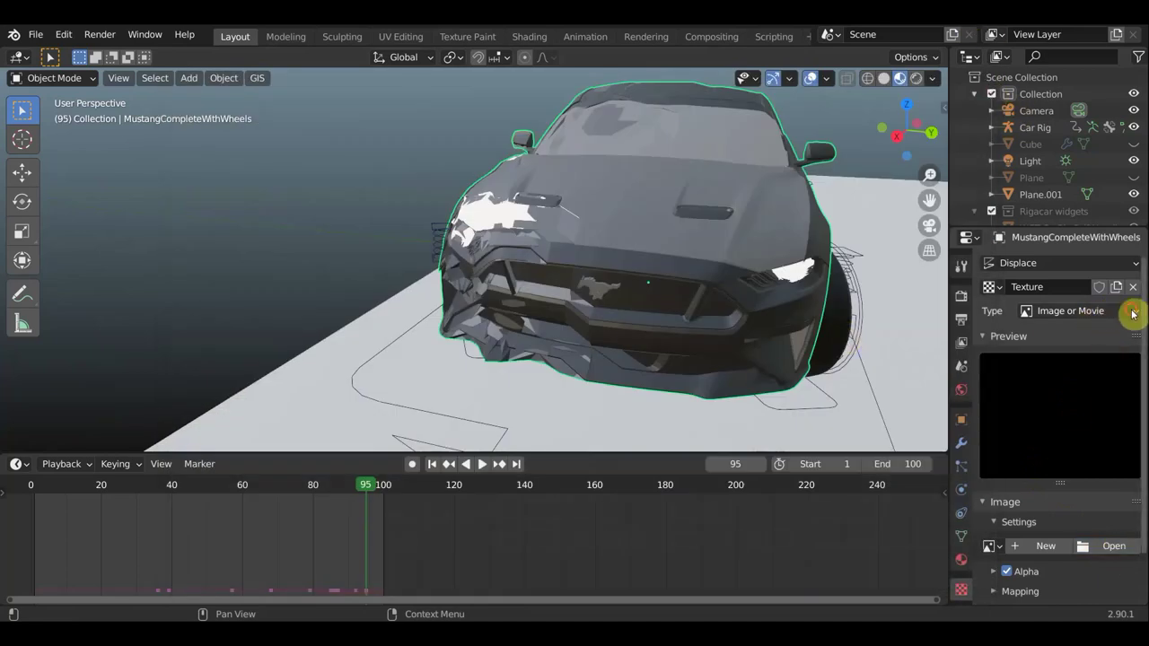
{"action": "left_click", "coordinate": [1134, 312]}
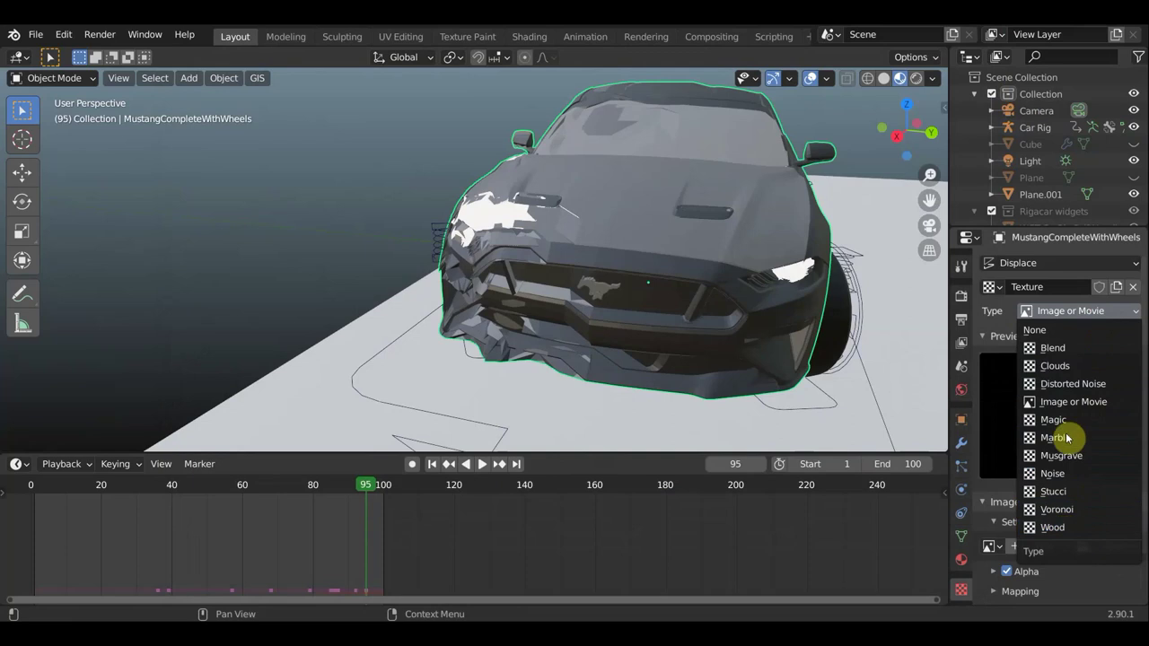
{"action": "left_click", "coordinate": [1061, 367]}
Tune the Clouds noise size to 0.54 while checking the car from the side.
{"action": "scroll", "coordinate": [1082, 552], "scroll_direction": "down", "scroll_amount": 2}
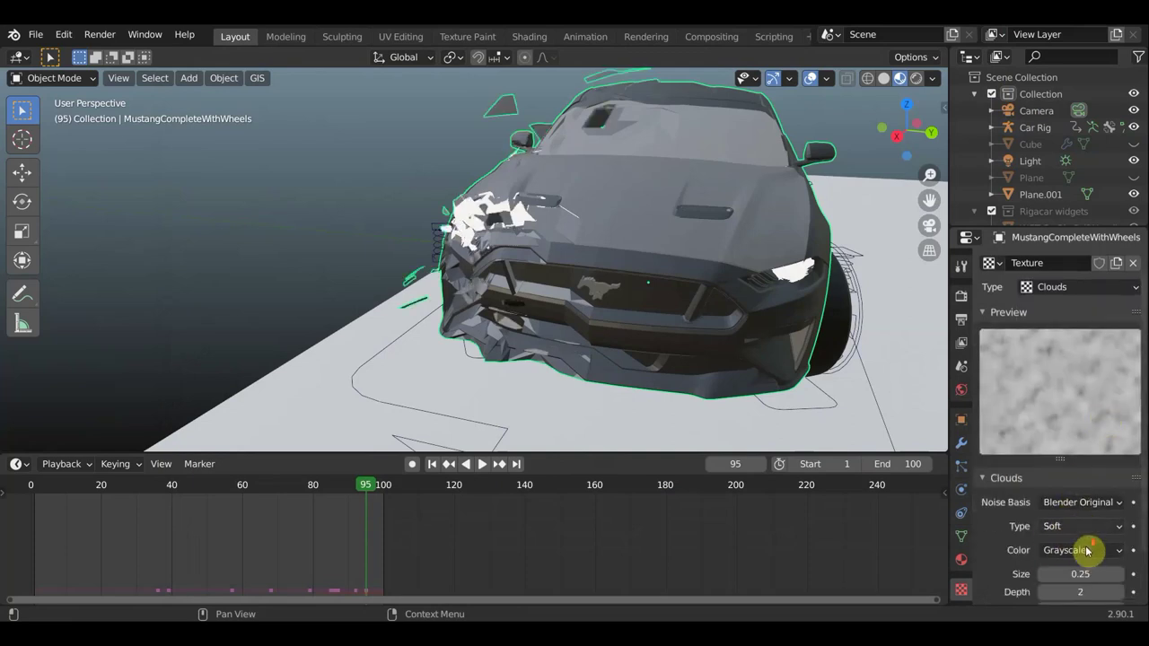
{"action": "scroll", "coordinate": [1084, 551], "scroll_direction": "down", "scroll_amount": 1}
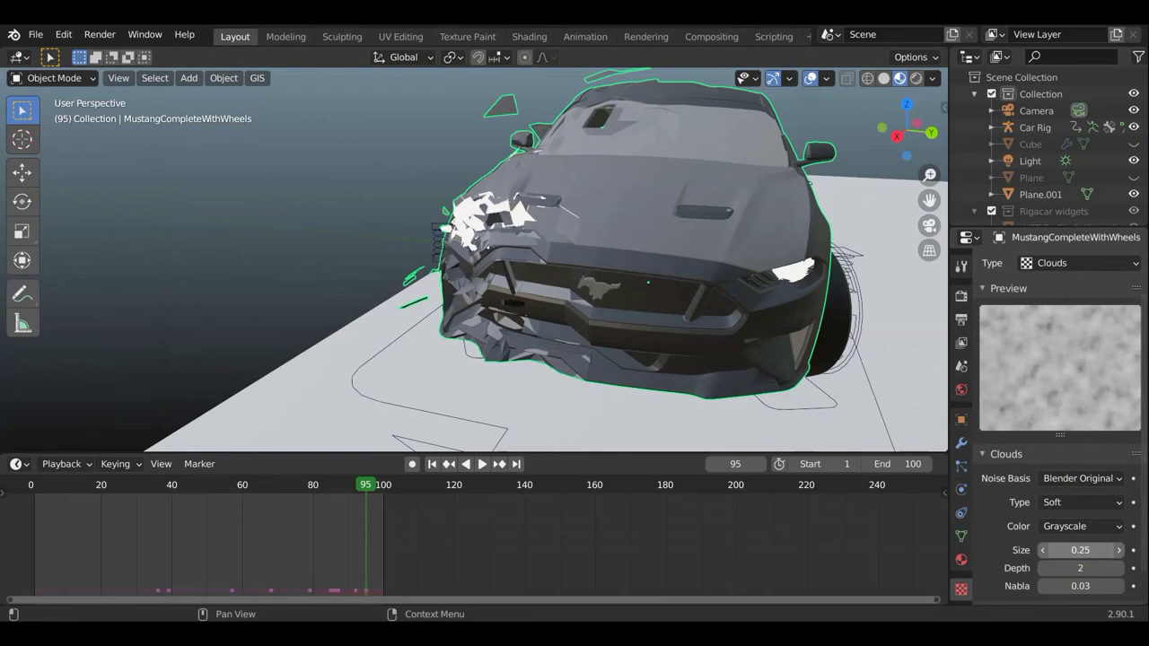
{"action": "mouse_move", "coordinate": [1080, 551]}
{"action": "left_mouse_down"}
{"action": "mouse_move", "coordinate": [1059, 551]}
{"action": "mouse_move", "coordinate": [1108, 550]}
{"action": "left_mouse_up"}
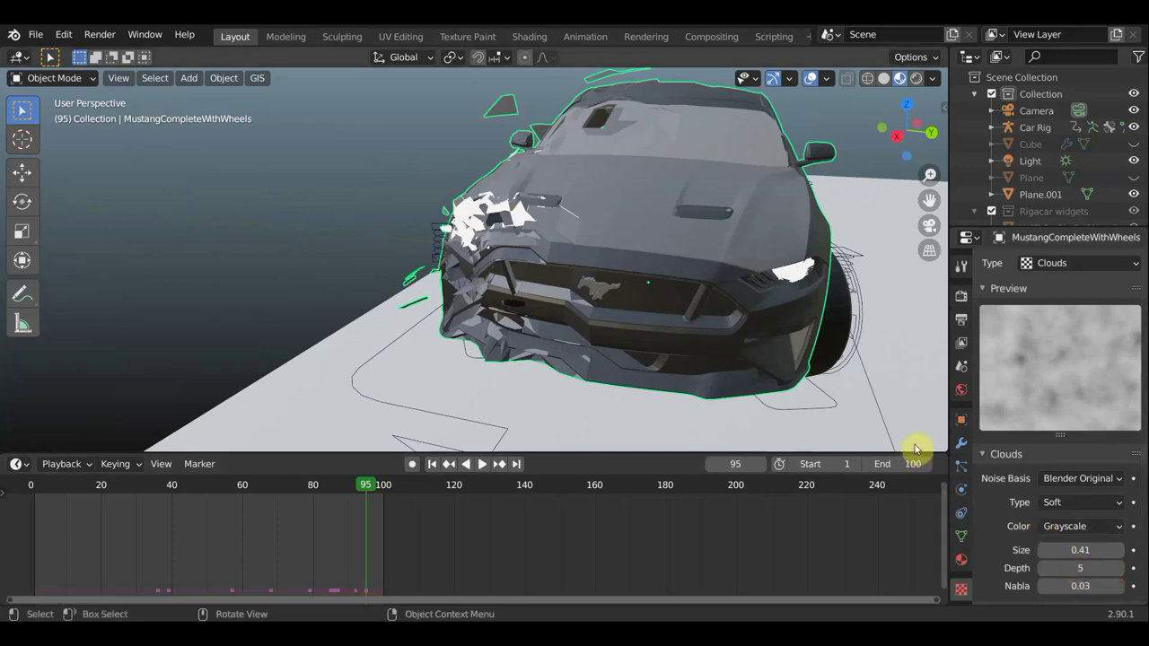
{"action": "mouse_move", "coordinate": [807, 368]}
{"action": "middle_mouse_down"}
{"action": "mouse_move", "coordinate": [897, 385]}
{"action": "mouse_move", "coordinate": [811, 341]}
{"action": "mouse_move", "coordinate": [830, 312]}
{"action": "mouse_move", "coordinate": [933, 350]}
{"action": "middle_mouse_up"}
{"action": "scroll", "coordinate": [810, 341], "scroll_direction": "up", "scroll_amount": 2}
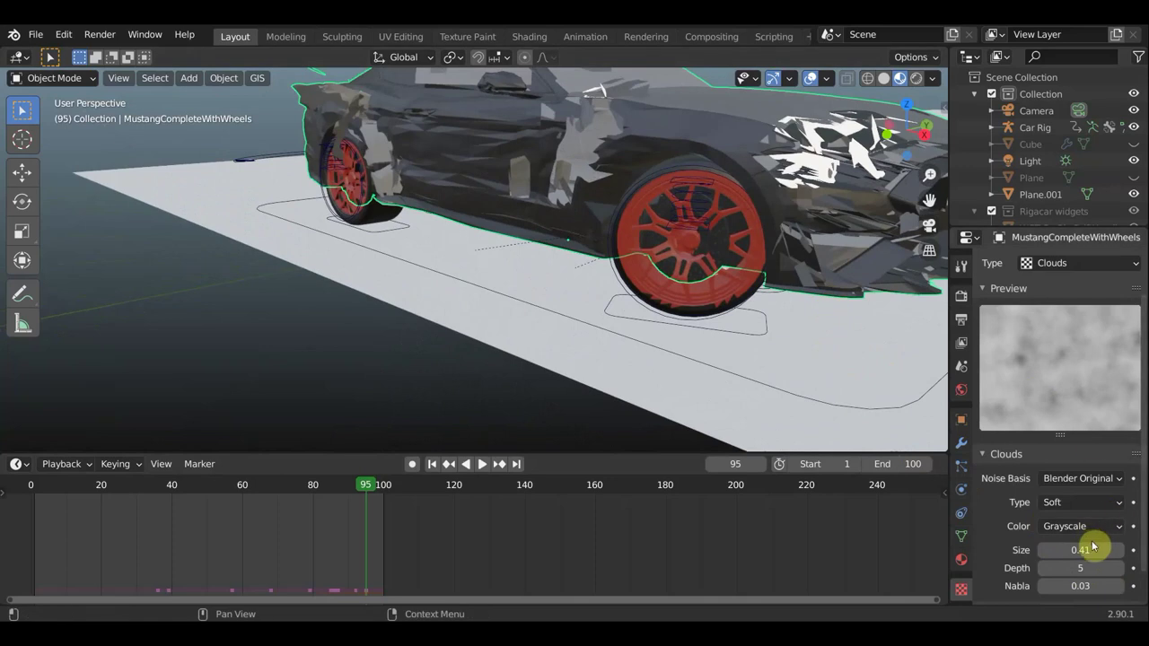
{"action": "left_click_drag", "start_coordinate": [1080, 550], "coordinate": [1096, 550]}
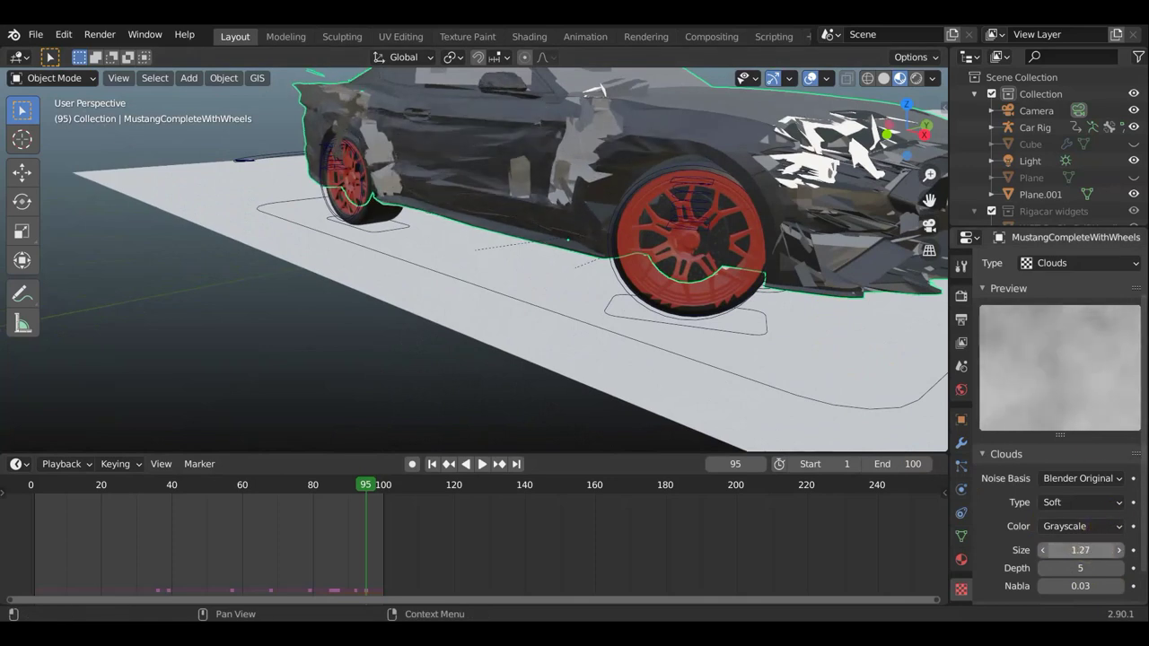
{"action": "left_click_drag", "start_coordinate": [1080, 551], "coordinate": [1064, 550]}
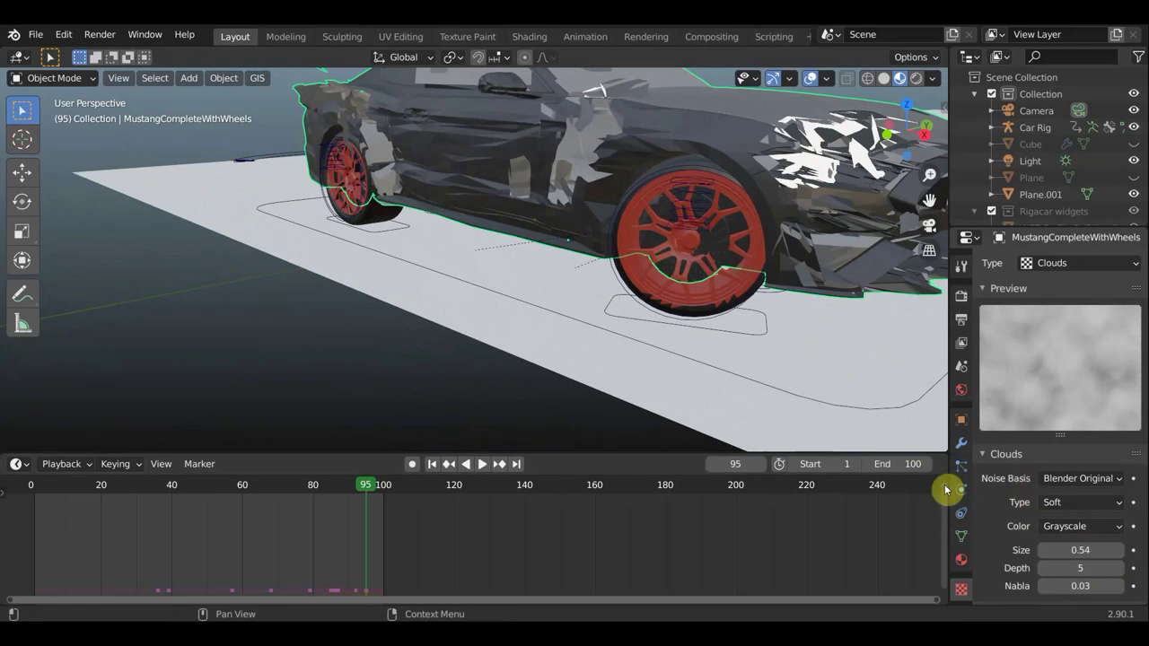
{"action": "mouse_move", "coordinate": [880, 387]}
{"action": "middle_mouse_down"}
{"action": "mouse_move", "coordinate": [825, 397]}
{"action": "mouse_move", "coordinate": [882, 425]}
{"action": "middle_mouse_up"}
{"action": "left_click", "coordinate": [961, 442]}
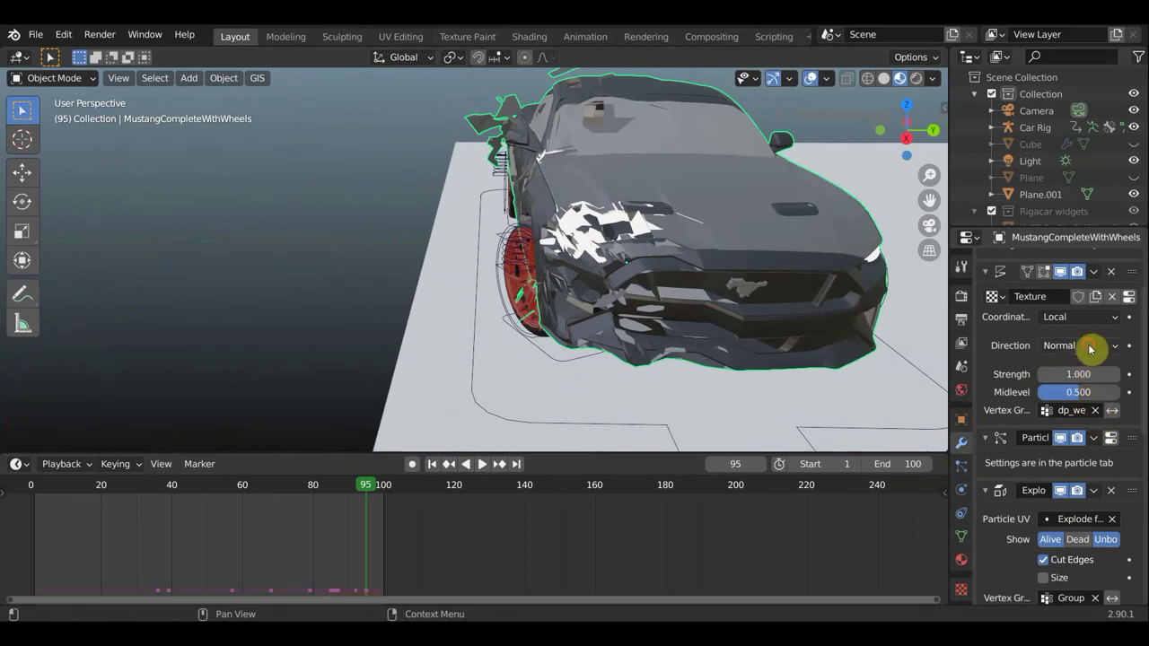
Keep the Displace direction on Normal and orbit slightly around the car.
{"action": "left_click", "coordinate": [1091, 348]}
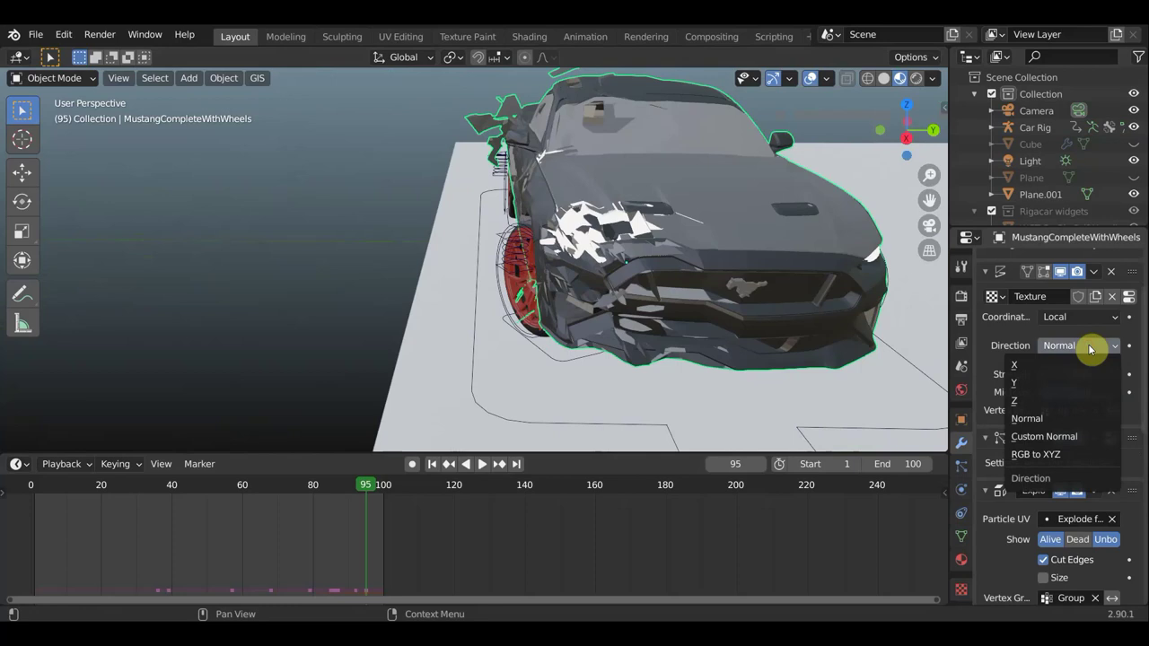
{"action": "left_click", "coordinate": [1091, 349]}
{"action": "mouse_move", "coordinate": [802, 380]}
{"action": "middle_mouse_down"}
{"action": "mouse_move", "coordinate": [730, 321]}
{"action": "mouse_move", "coordinate": [662, 328]}
{"action": "mouse_move", "coordinate": [656, 343]}
{"action": "middle_mouse_up"}
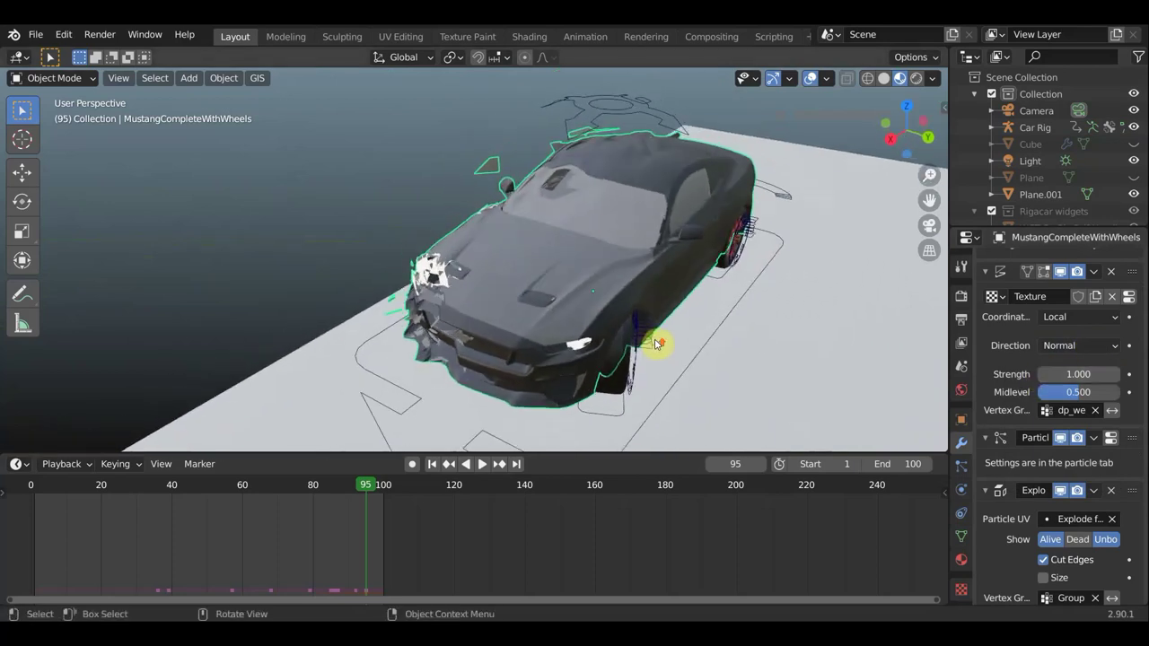
{"action": "scroll", "coordinate": [656, 343], "scroll_direction": "up", "scroll_amount": 4}
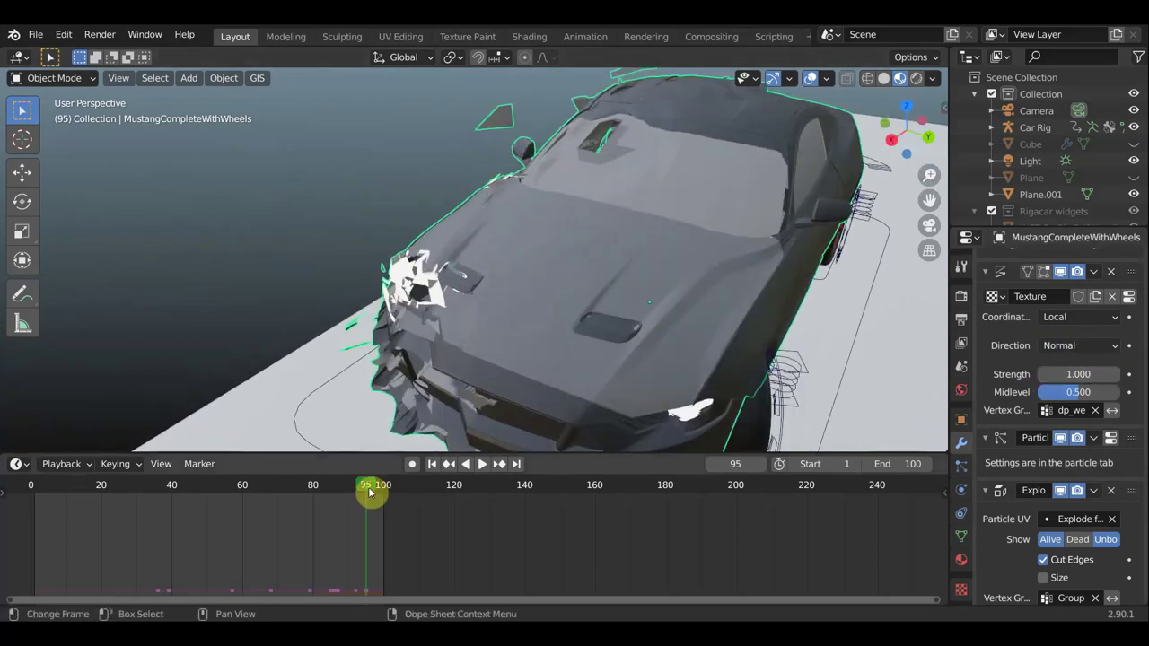
Scrub the timeline to frame 95, then replay the crash animation from the start.
{"action": "mouse_move", "coordinate": [384, 495]}
{"action": "left_mouse_down"}
{"action": "mouse_move", "coordinate": [262, 488]}
{"action": "mouse_move", "coordinate": [341, 495]}
{"action": "mouse_move", "coordinate": [364, 509]}
{"action": "left_mouse_up"}
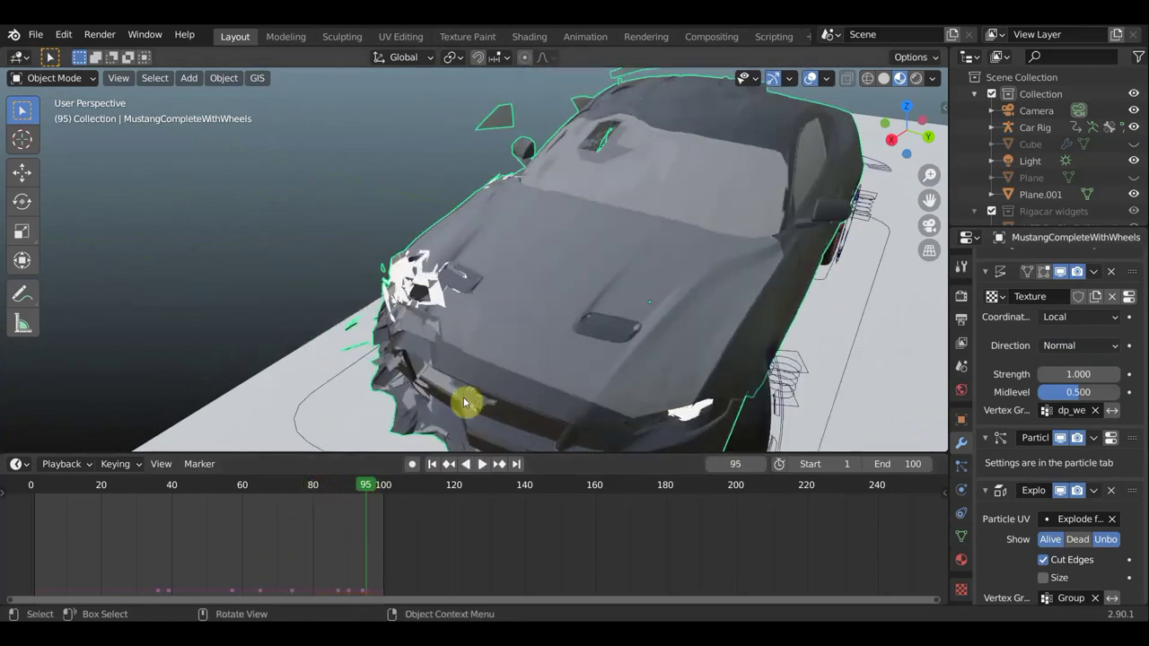
{"action": "mouse_move", "coordinate": [466, 402]}
{"action": "middle_mouse_down"}
{"action": "mouse_move", "coordinate": [548, 315]}
{"action": "mouse_move", "coordinate": [498, 363]}
{"action": "middle_mouse_up"}
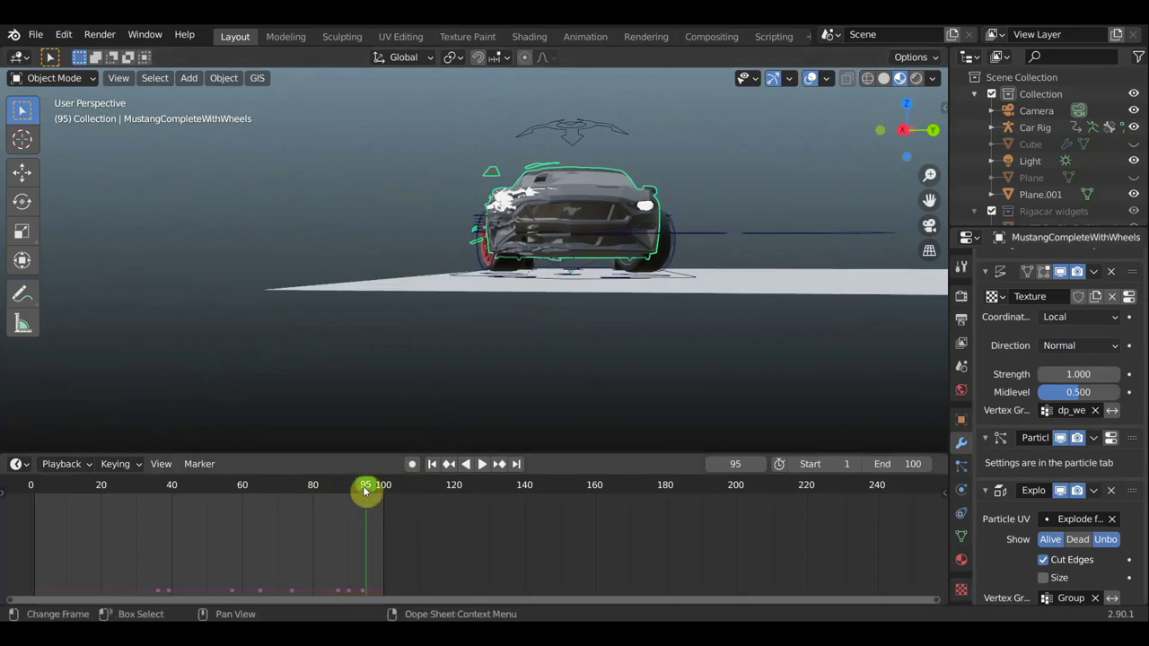
{"action": "key", "text": "ctrl+shift+space"}
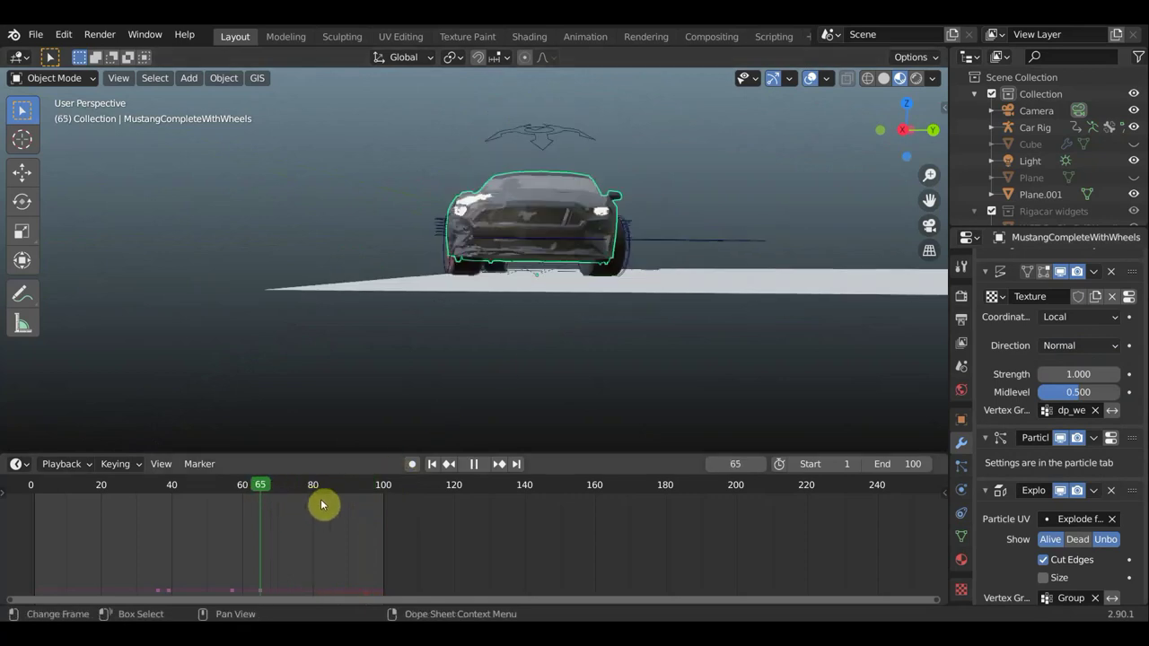
{"action": "key", "text": "space"}
{"action": "key", "text": "space"}
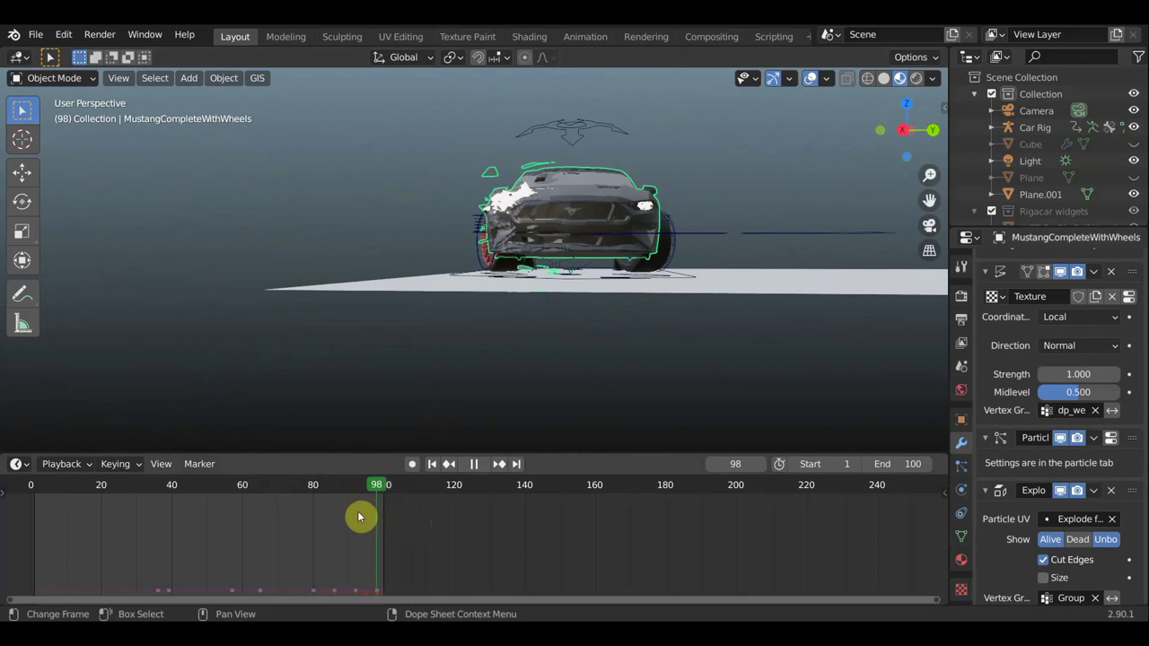
{"action": "left_click", "coordinate": [475, 464]}
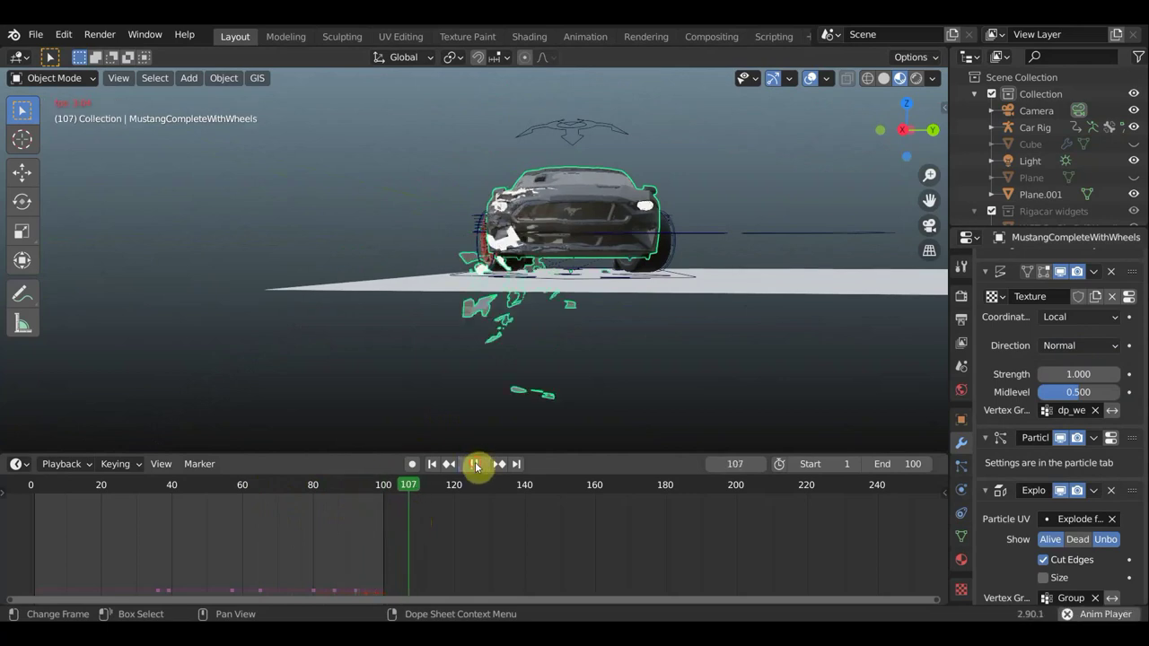
{"action": "left_click", "coordinate": [482, 464]}
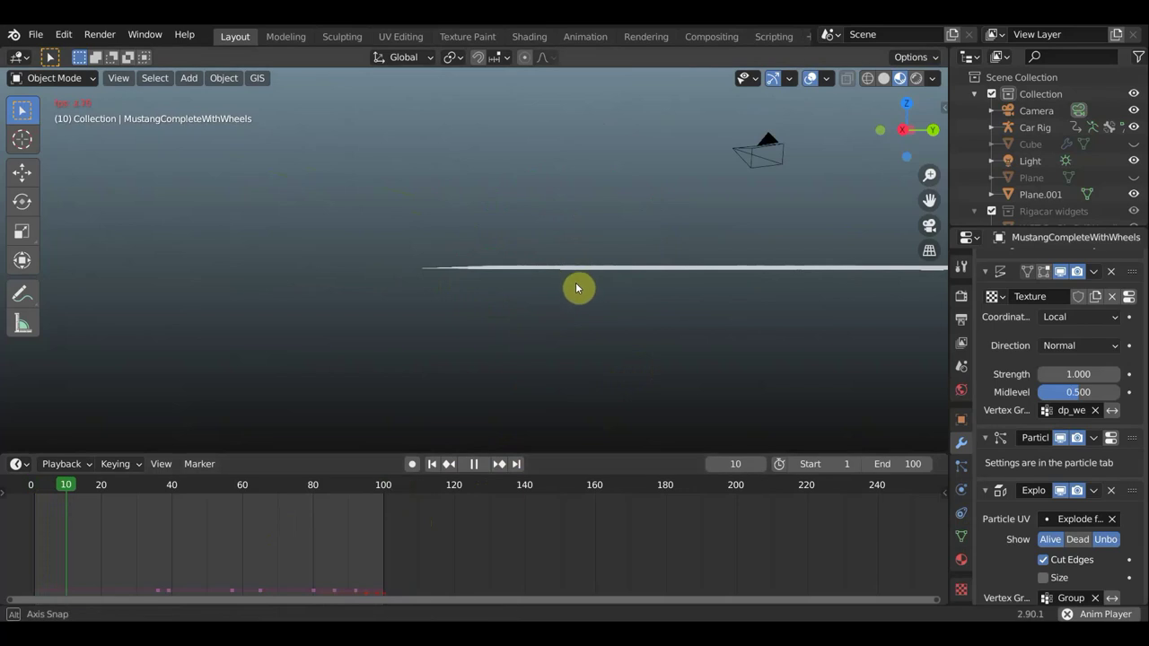
{"action": "mouse_move", "coordinate": [579, 287]}
{"action": "middle_mouse_down"}
{"action": "mouse_move", "coordinate": [665, 331]}
{"action": "mouse_move", "coordinate": [660, 349]}
{"action": "mouse_move", "coordinate": [569, 359]}
{"action": "mouse_move", "coordinate": [582, 356]}
{"action": "middle_mouse_up"}
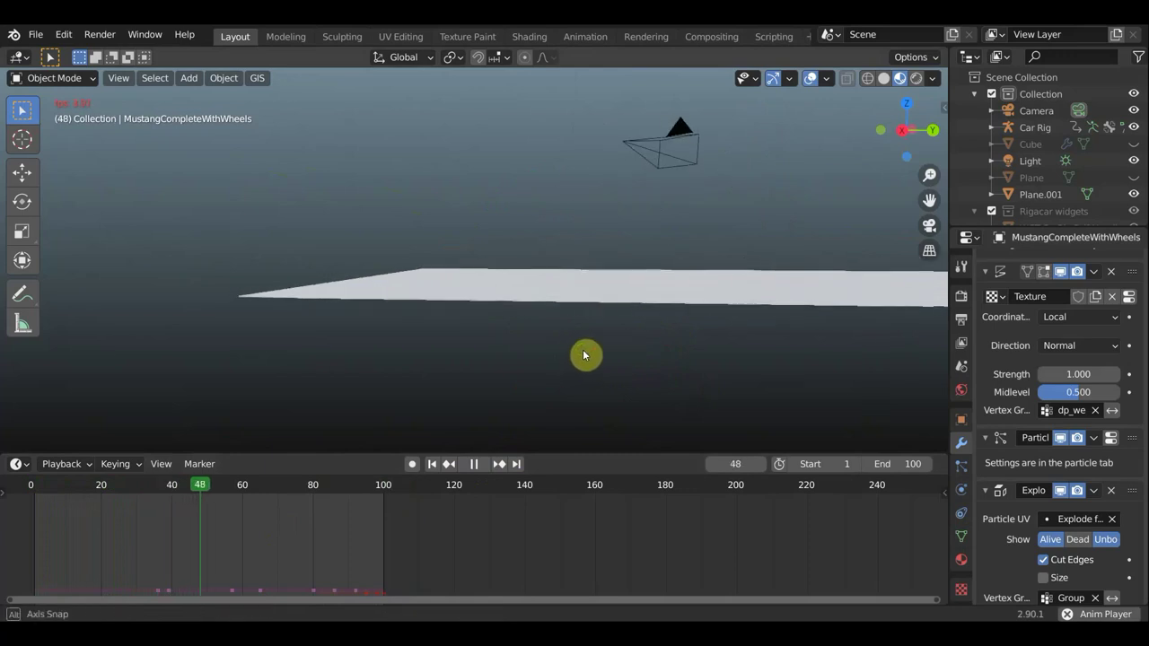
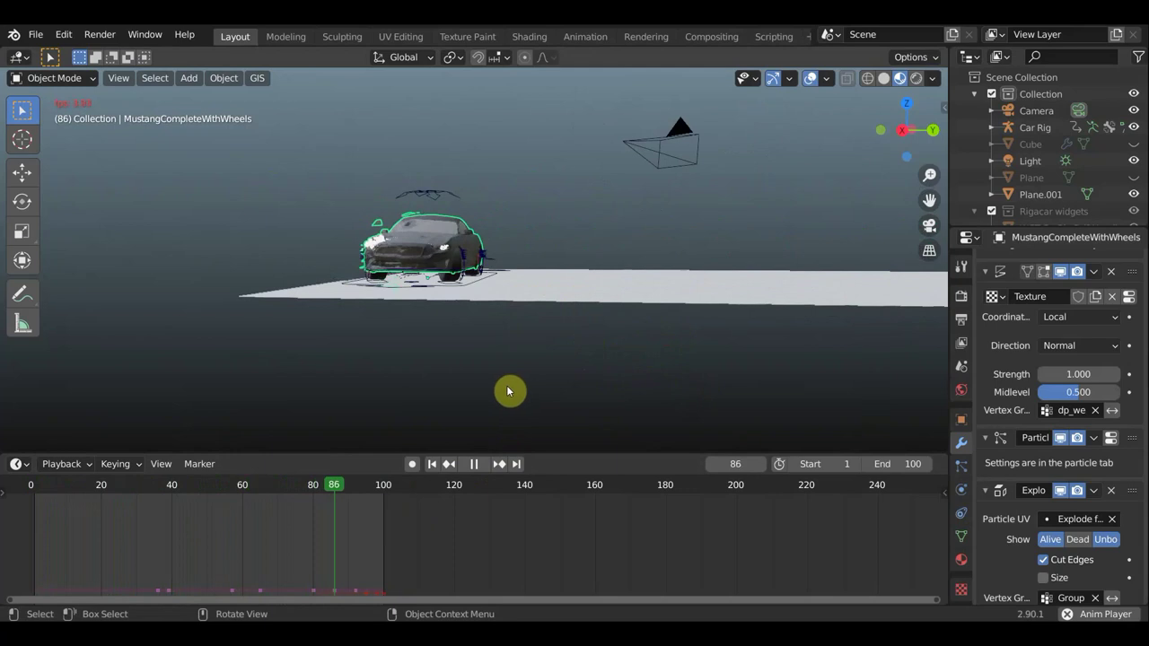
Stop the playing animation and unhide the wall Cube beside the car.
{"action": "left_click", "coordinate": [475, 466]}
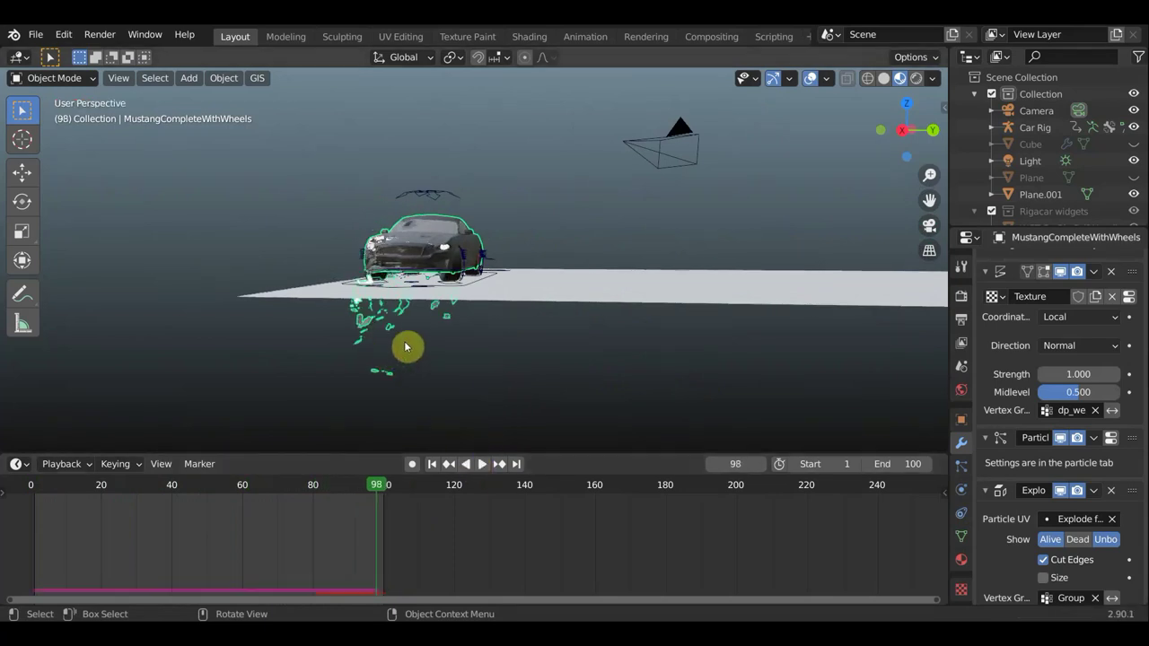
{"action": "middle_click_drag", "start_coordinate": [405, 346], "coordinate": [428, 341]}
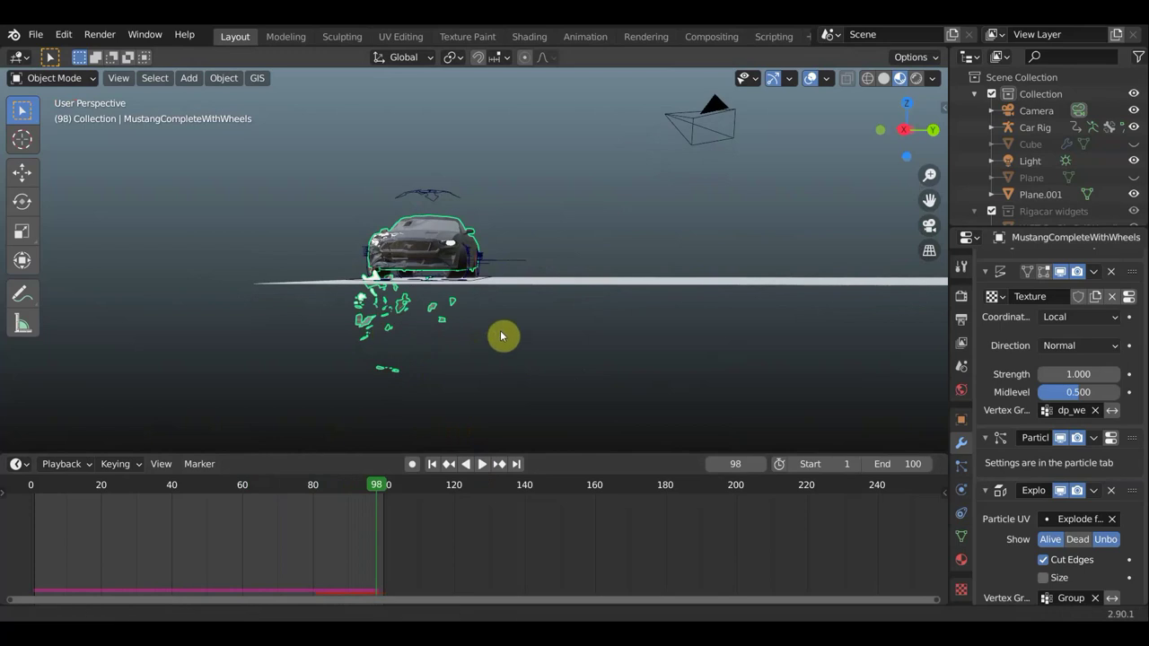
{"action": "middle_click_drag", "start_coordinate": [503, 335], "coordinate": [787, 250]}
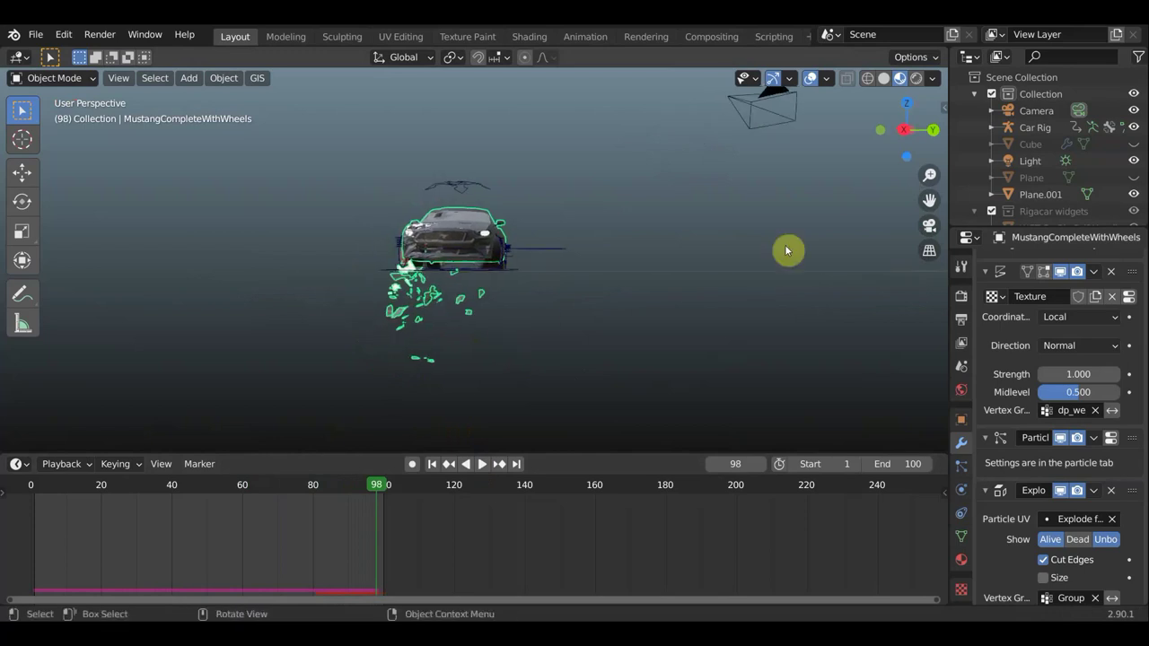
{"action": "left_click", "coordinate": [1135, 144]}
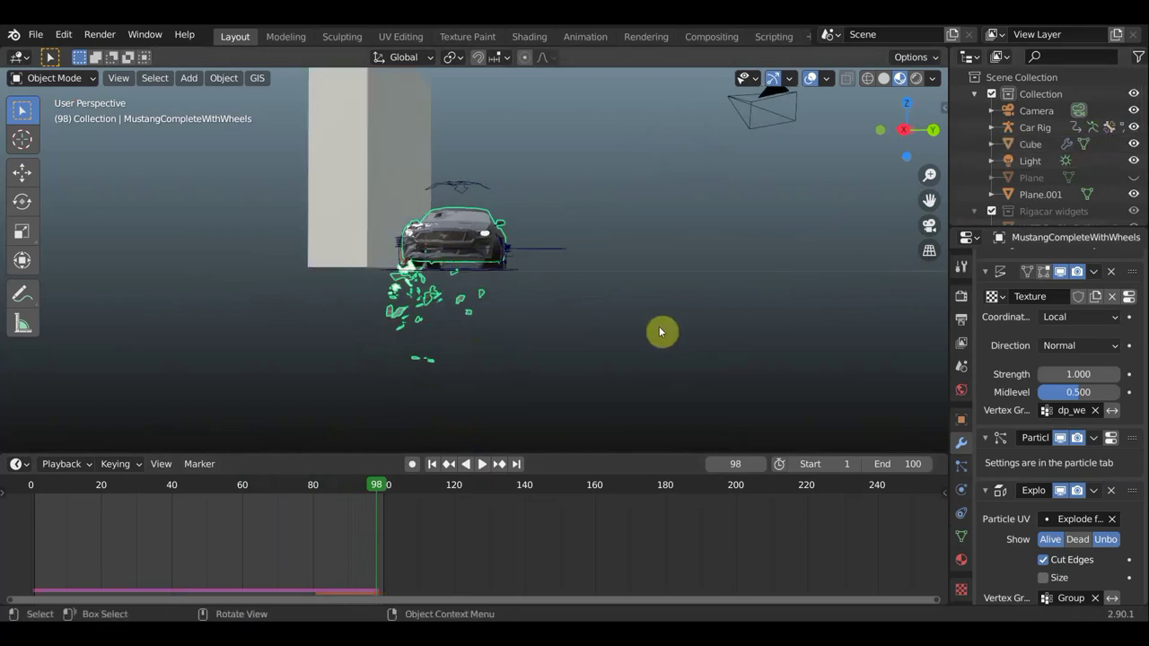
{"action": "mouse_move", "coordinate": [662, 331]}
{"action": "middle_mouse_down"}
{"action": "mouse_move", "coordinate": [635, 336]}
{"action": "mouse_move", "coordinate": [630, 352]}
{"action": "middle_mouse_up"}
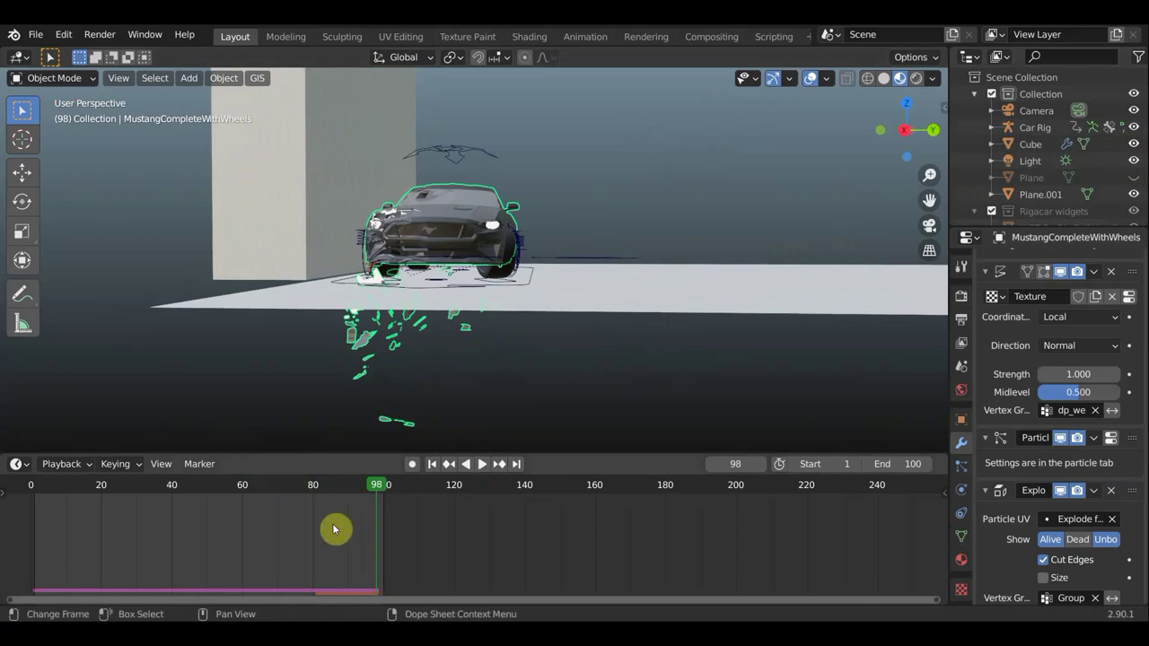
Scrub the timeline back and stop the animation on frame 68.
{"action": "mouse_move", "coordinate": [348, 496]}
{"action": "left_mouse_down"}
{"action": "mouse_move", "coordinate": [306, 505]}
{"action": "mouse_move", "coordinate": [340, 517]}
{"action": "left_mouse_up"}
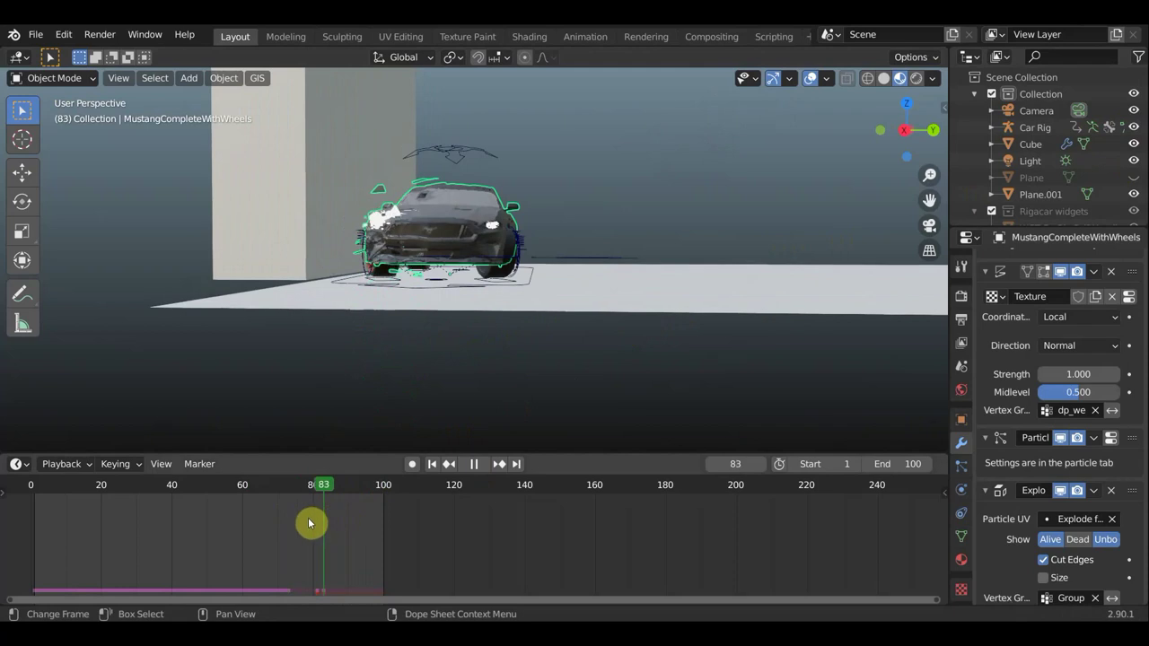
{"action": "left_click", "coordinate": [309, 524]}
{"action": "key", "text": "space"}
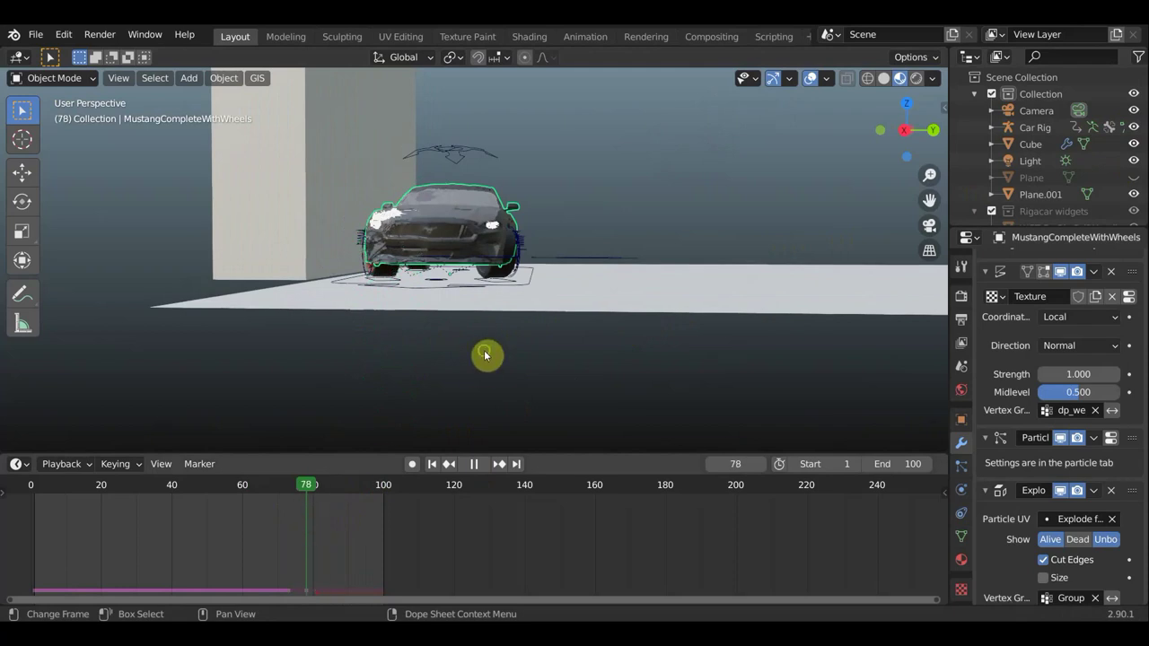
{"action": "mouse_move", "coordinate": [487, 354]}
{"action": "middle_mouse_down"}
{"action": "mouse_move", "coordinate": [469, 392]}
{"action": "mouse_move", "coordinate": [515, 403]}
{"action": "middle_mouse_up"}
{"action": "scroll", "coordinate": [515, 403], "scroll_direction": "up", "scroll_amount": 2}
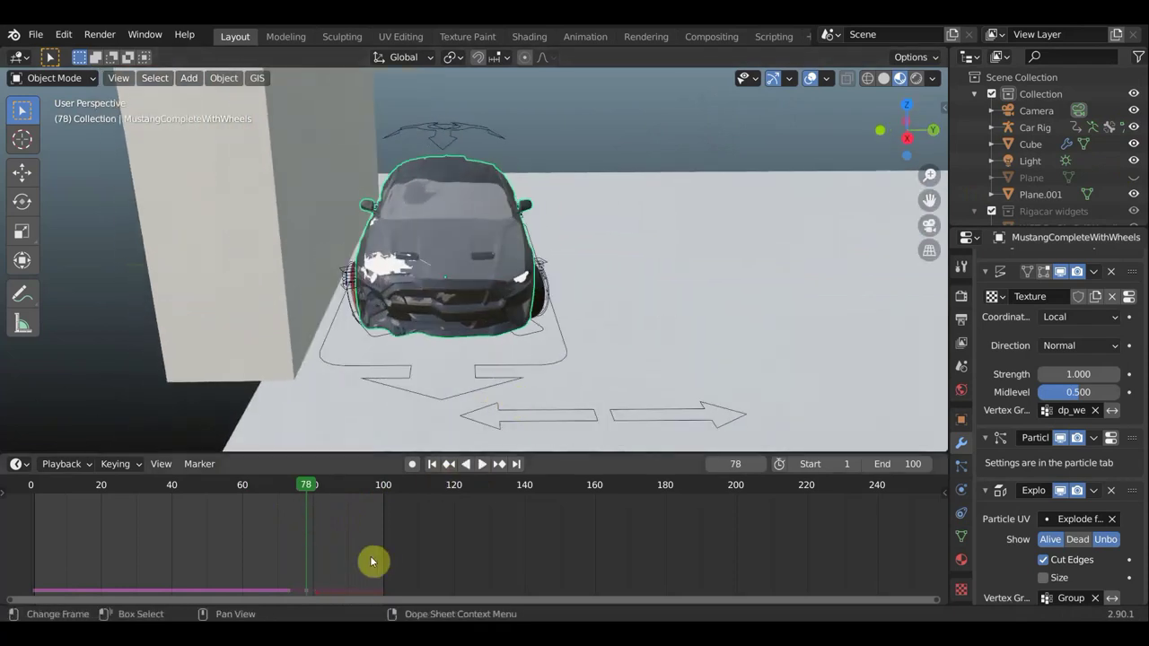
{"action": "left_click_drag", "start_coordinate": [289, 483], "coordinate": [274, 483]}
{"action": "key", "text": "space"}
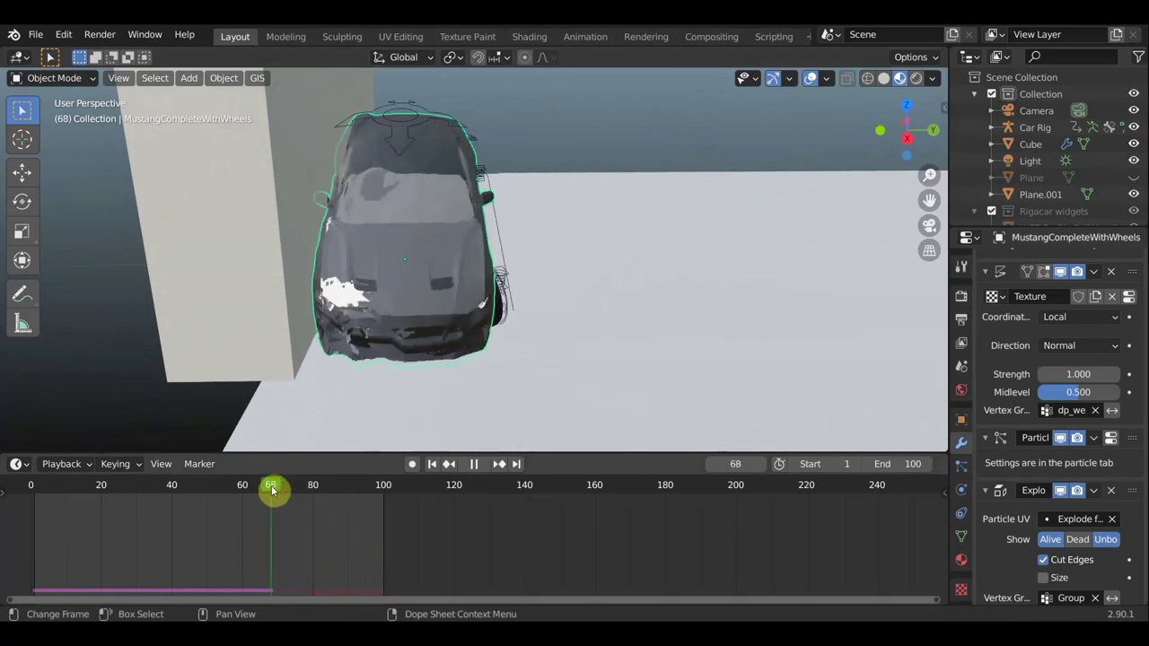
{"action": "key", "text": "Escape"}
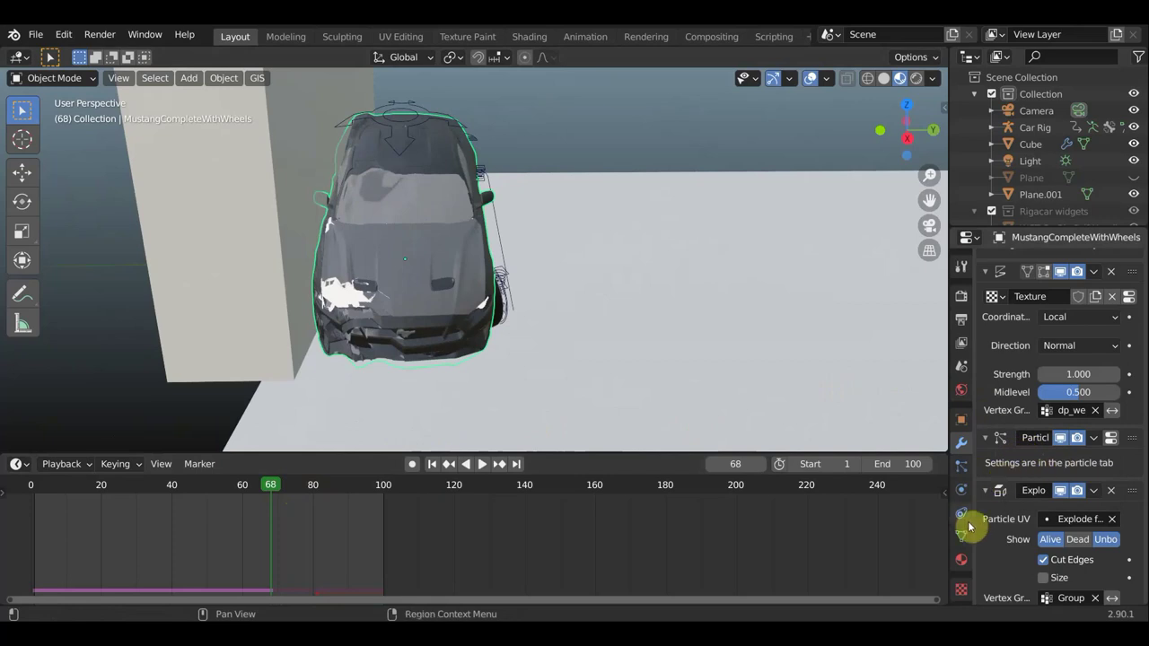
Set the Mustang's particle emission to start at frame 68 and end at frame 92.
{"action": "left_click", "coordinate": [959, 468]}
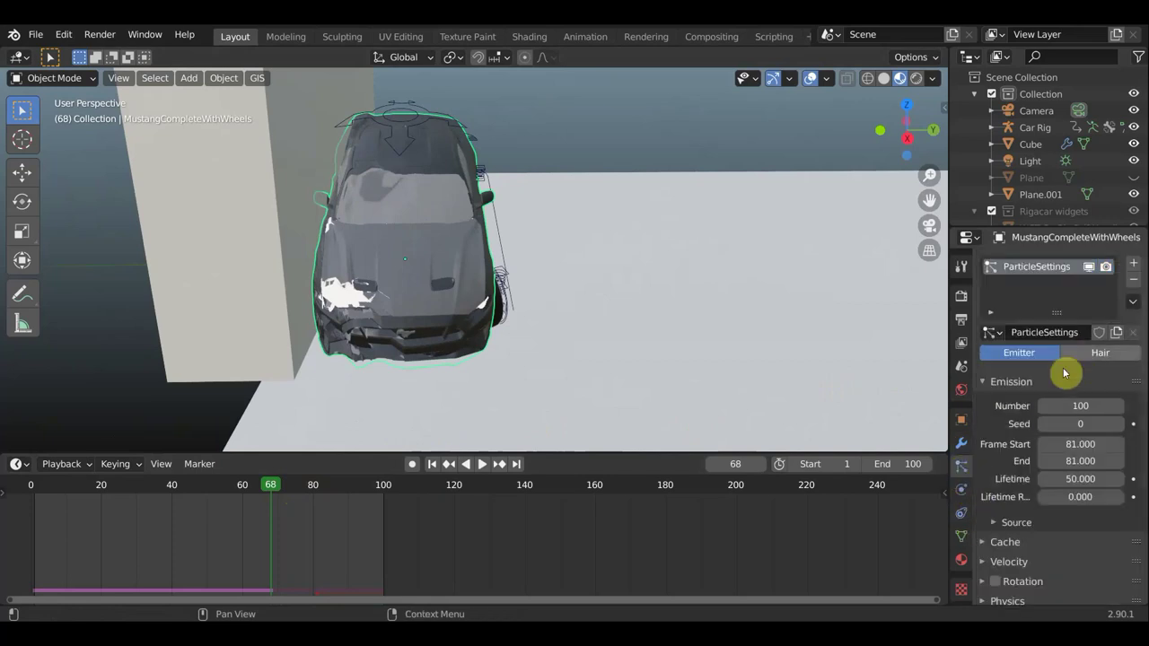
{"action": "left_click", "coordinate": [1077, 443]}
{"action": "type", "text": "68.000"}
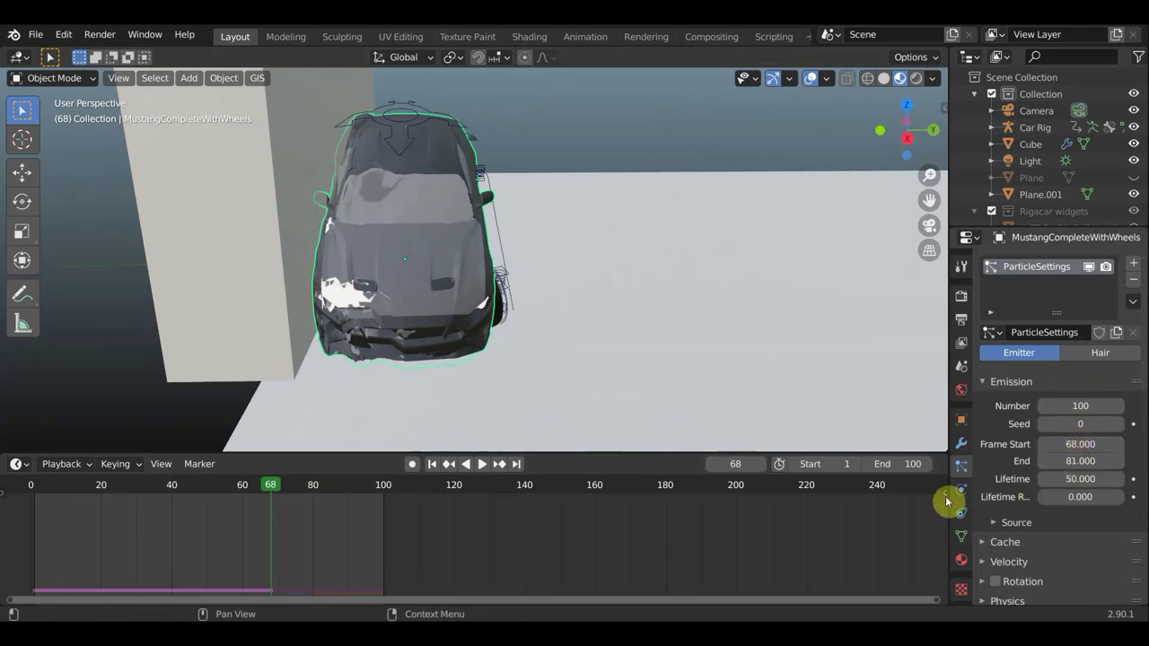
{"action": "key", "text": "space"}
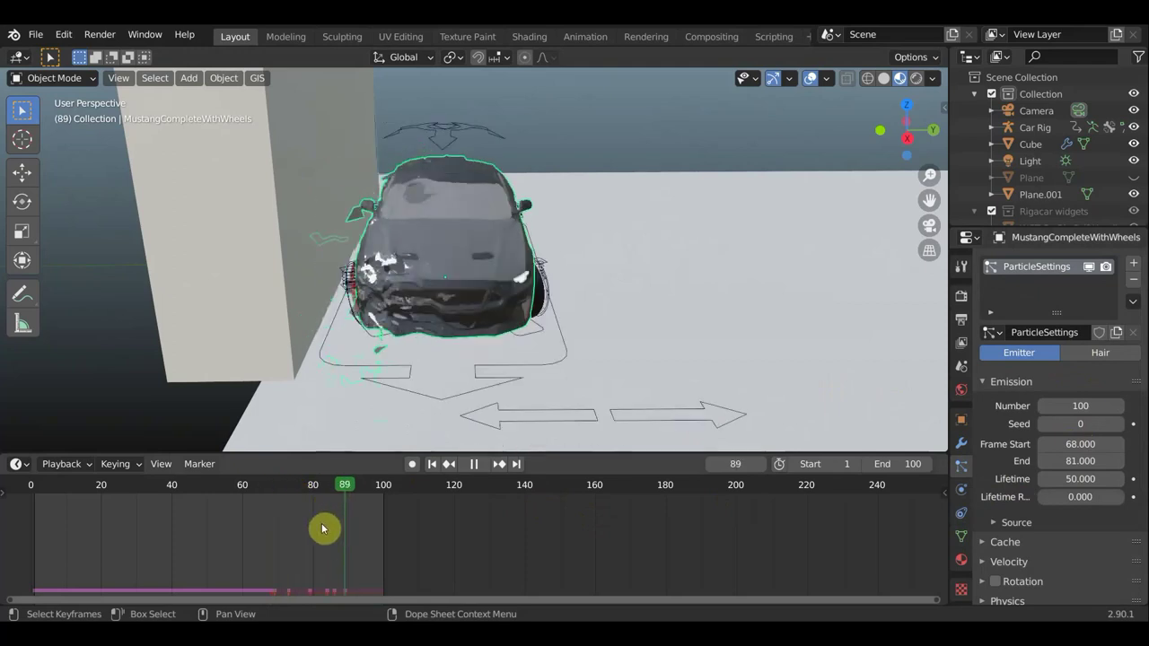
{"action": "mouse_move", "coordinate": [323, 526]}
{"action": "left_mouse_down"}
{"action": "mouse_move", "coordinate": [236, 522]}
{"action": "mouse_move", "coordinate": [338, 556]}
{"action": "left_mouse_up"}
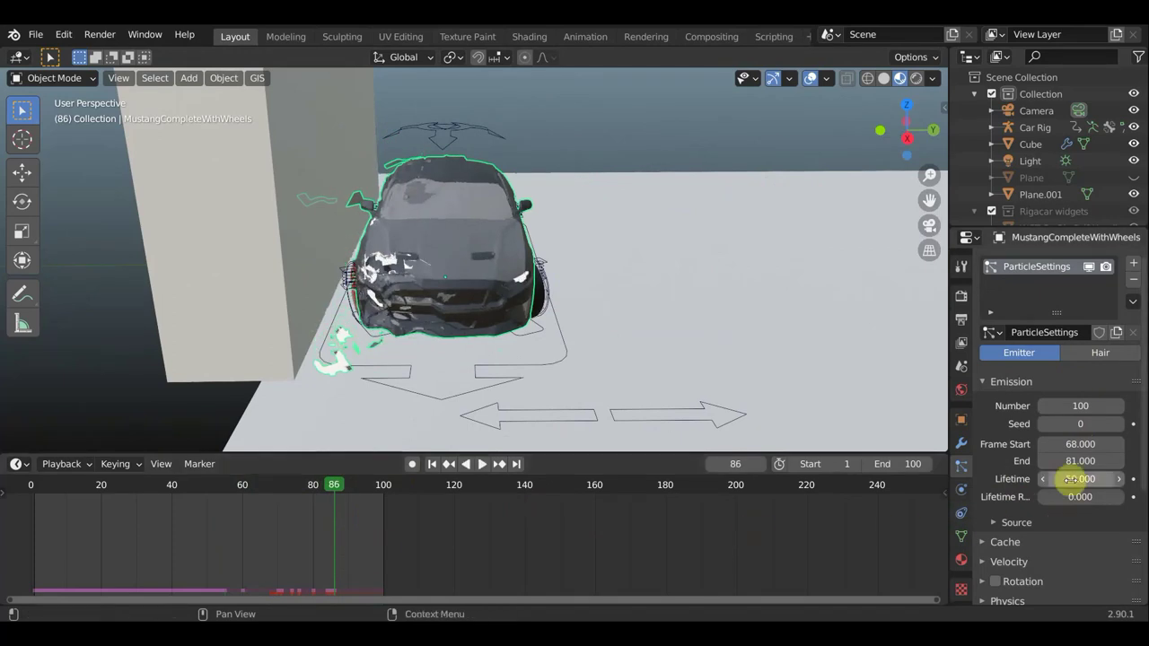
{"action": "left_click", "coordinate": [331, 485]}
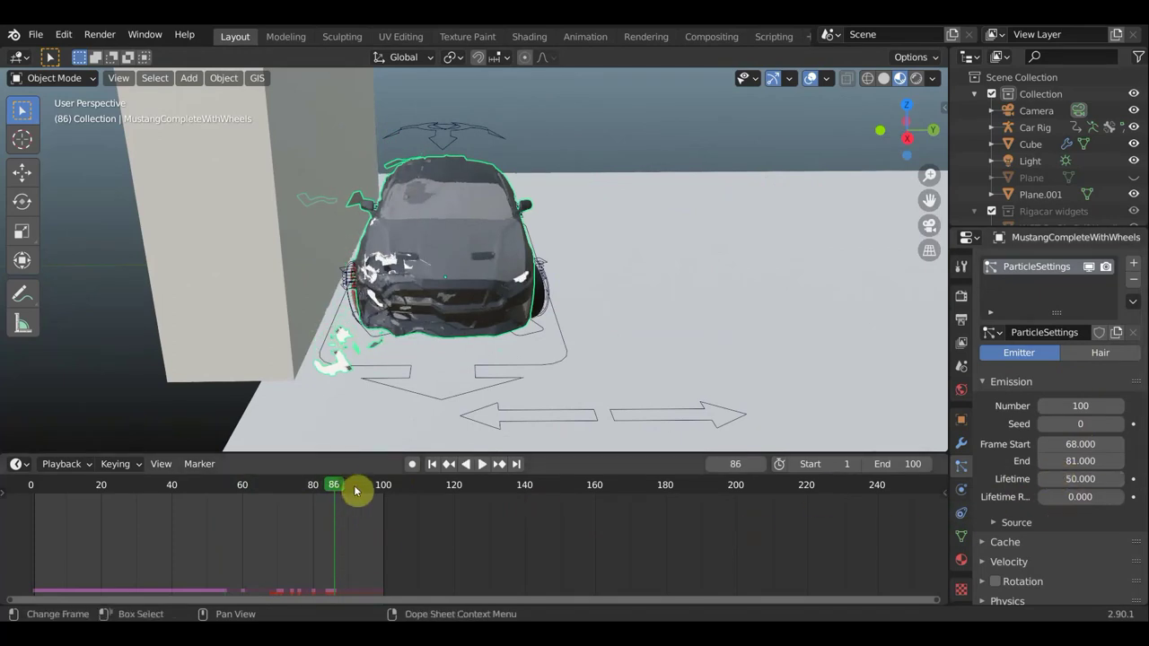
{"action": "left_click", "coordinate": [355, 490]}
{"action": "type", "text": "92"}
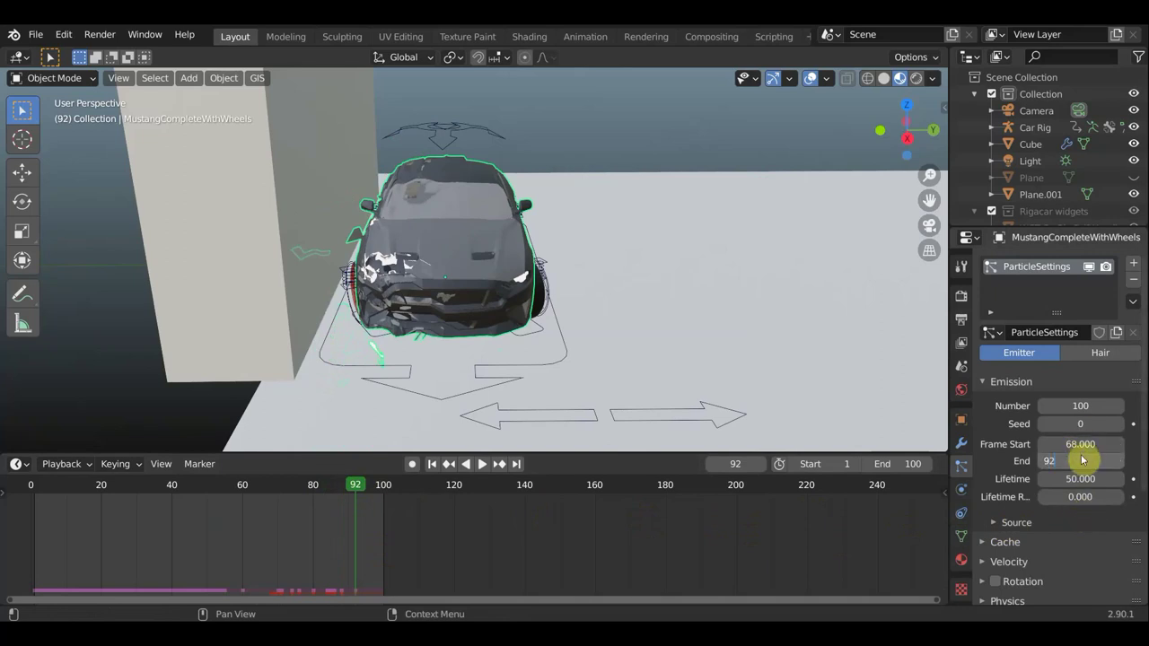
{"action": "key", "text": "Return"}
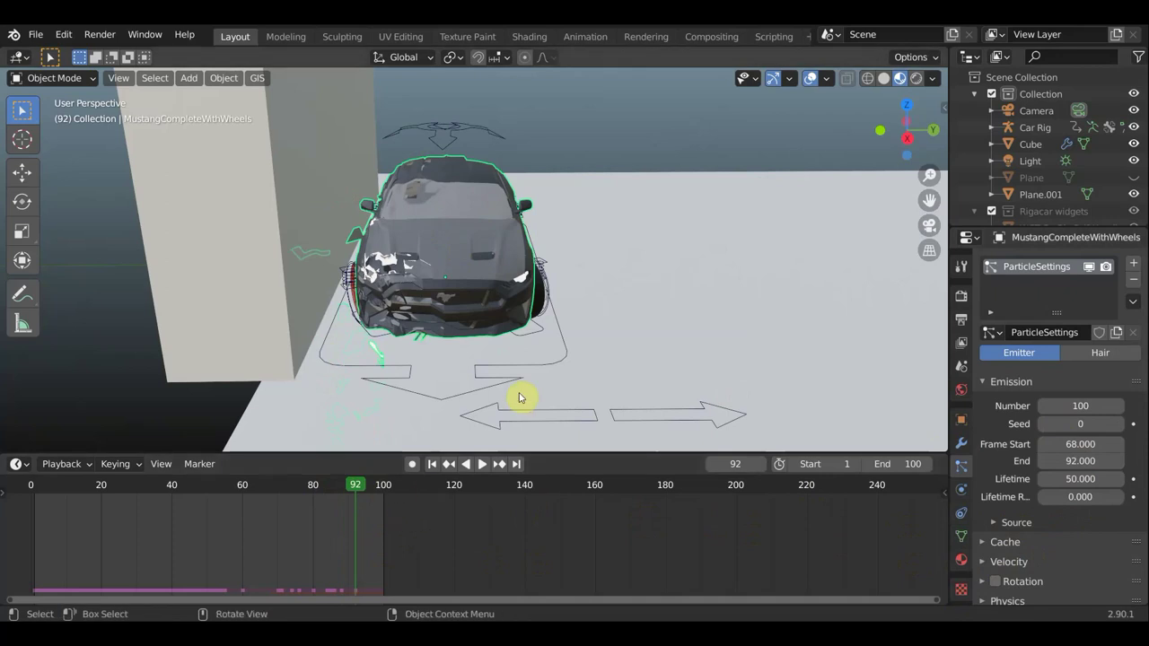
{"action": "mouse_move", "coordinate": [521, 395]}
{"action": "middle_mouse_down"}
{"action": "mouse_move", "coordinate": [502, 378]}
{"action": "mouse_move", "coordinate": [512, 333]}
{"action": "mouse_move", "coordinate": [500, 359]}
{"action": "middle_mouse_up"}
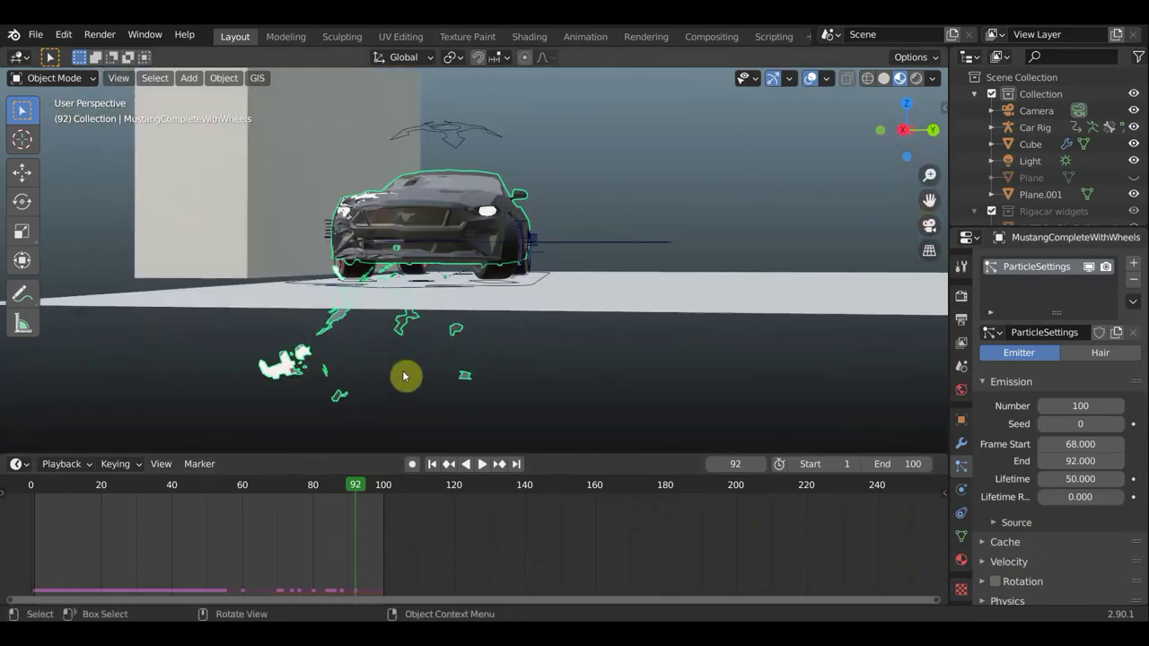
Select Plane.001, enable Dynamic Paint in its Physics settings and add a Canvas surface.
{"action": "left_click", "coordinate": [692, 301]}
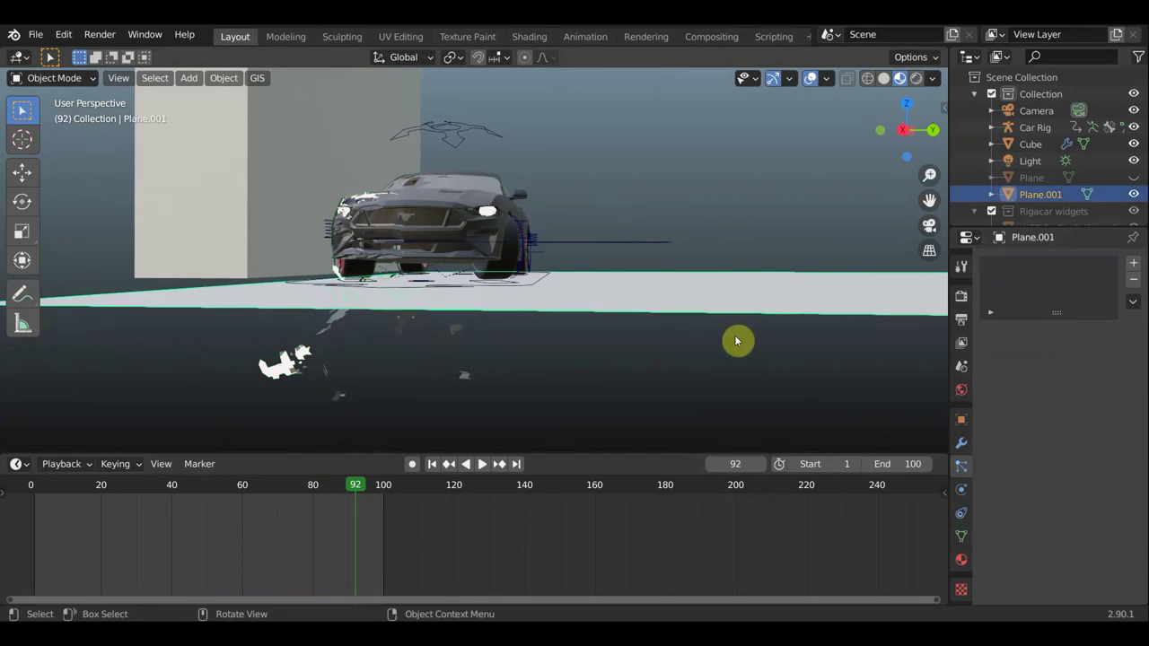
{"action": "left_click", "coordinate": [963, 493]}
{"action": "left_click", "coordinate": [961, 517]}
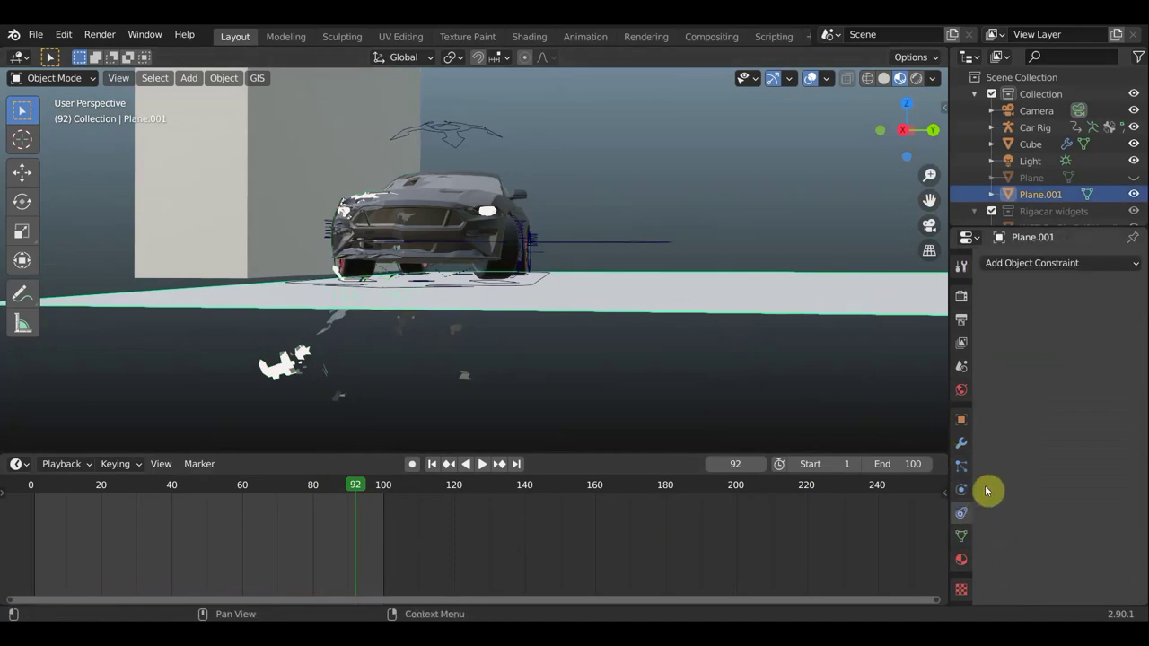
{"action": "left_click", "coordinate": [963, 466]}
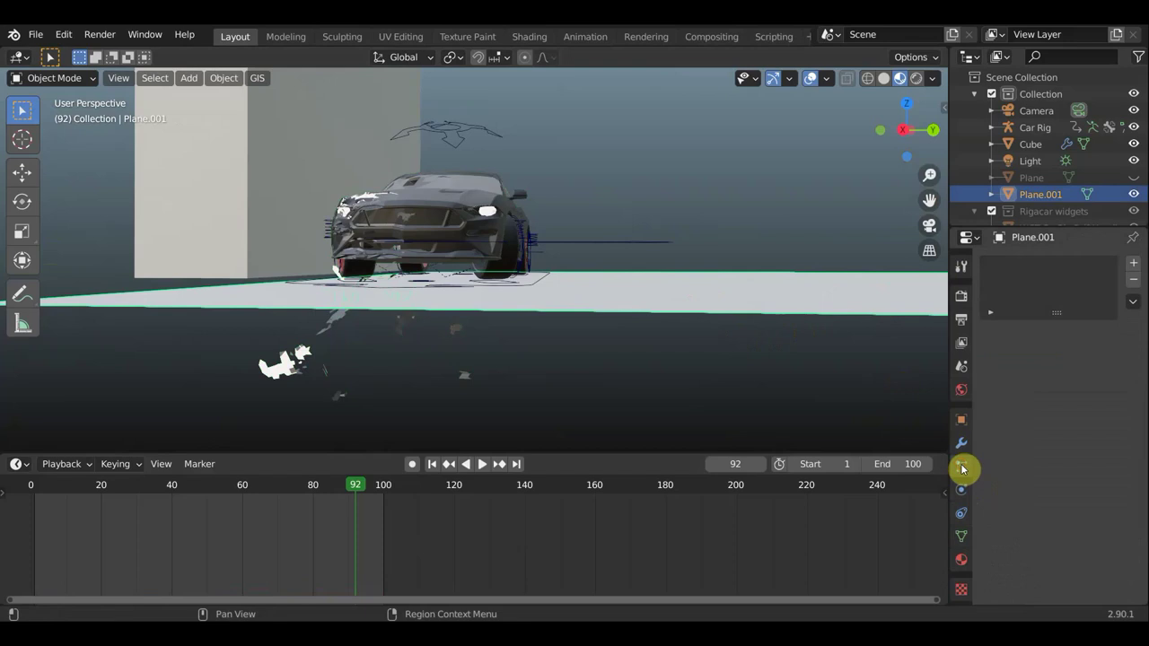
{"action": "left_click", "coordinate": [963, 536]}
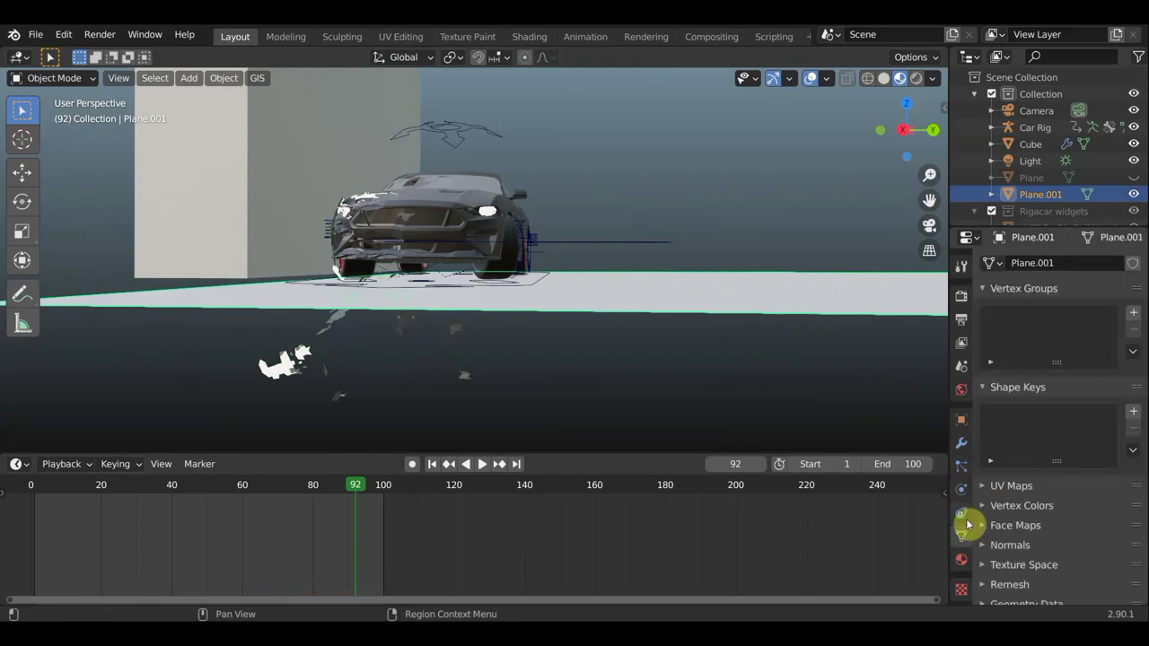
{"action": "left_click", "coordinate": [963, 515]}
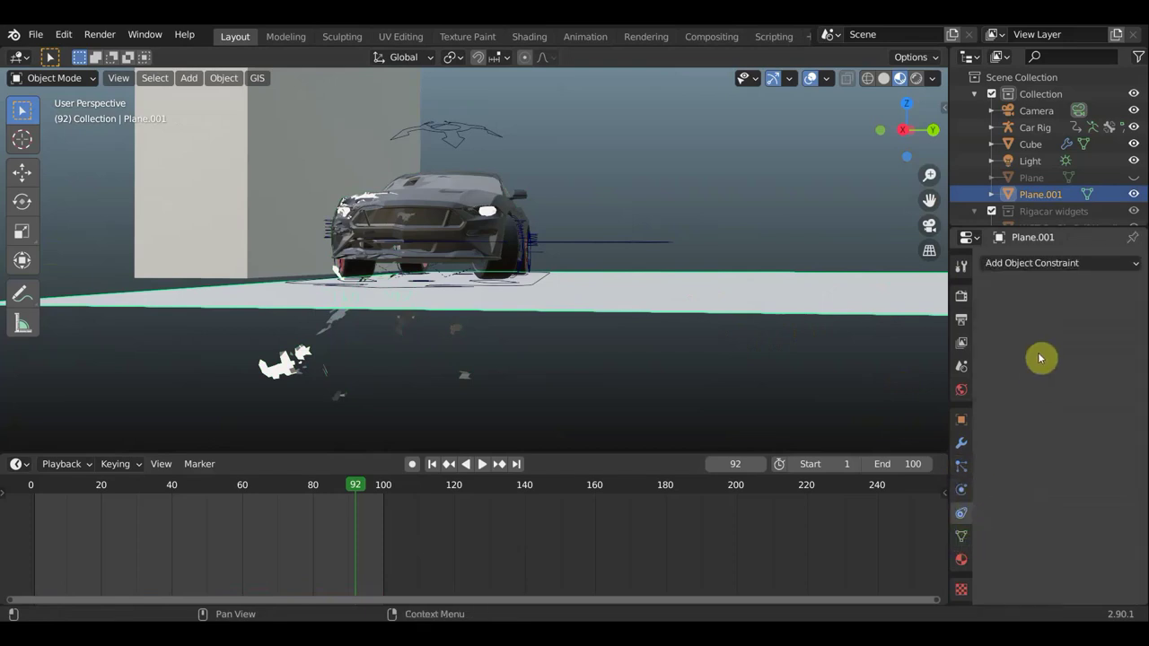
{"action": "left_click", "coordinate": [963, 491]}
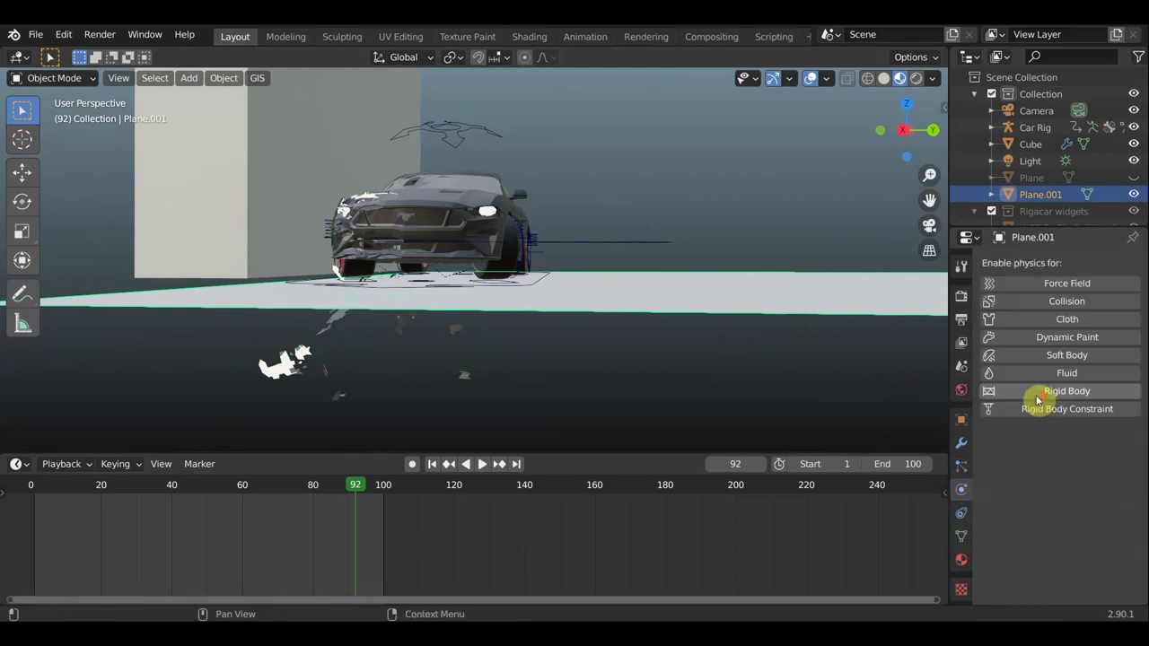
{"action": "left_click", "coordinate": [1067, 339]}
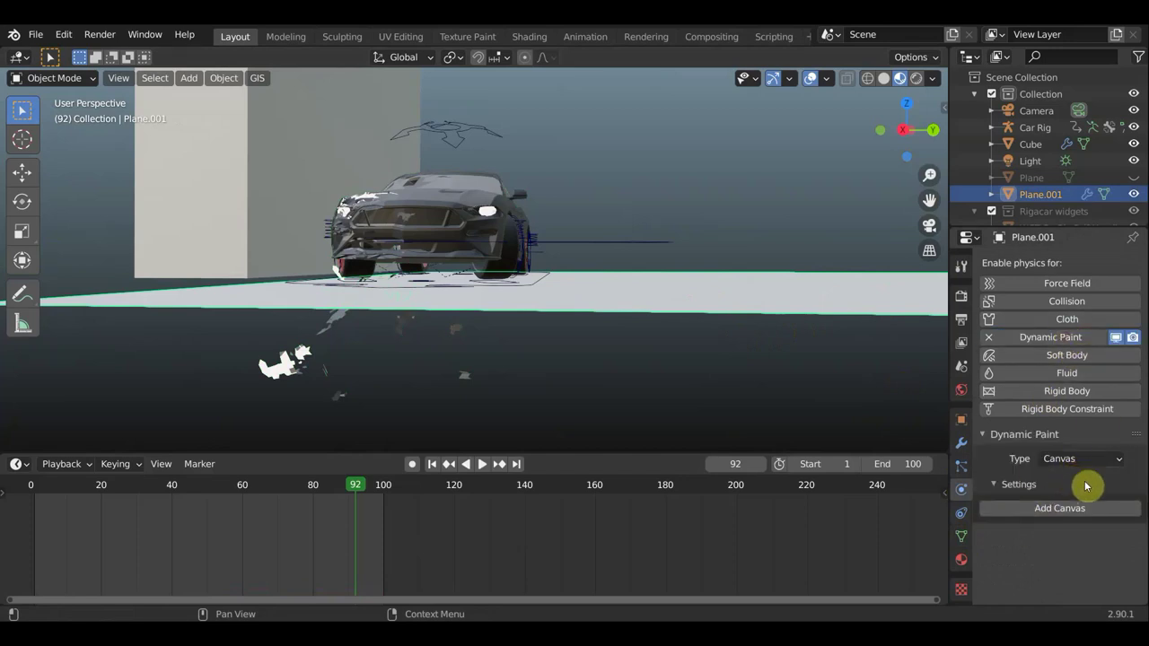
{"action": "left_click", "coordinate": [1082, 510]}
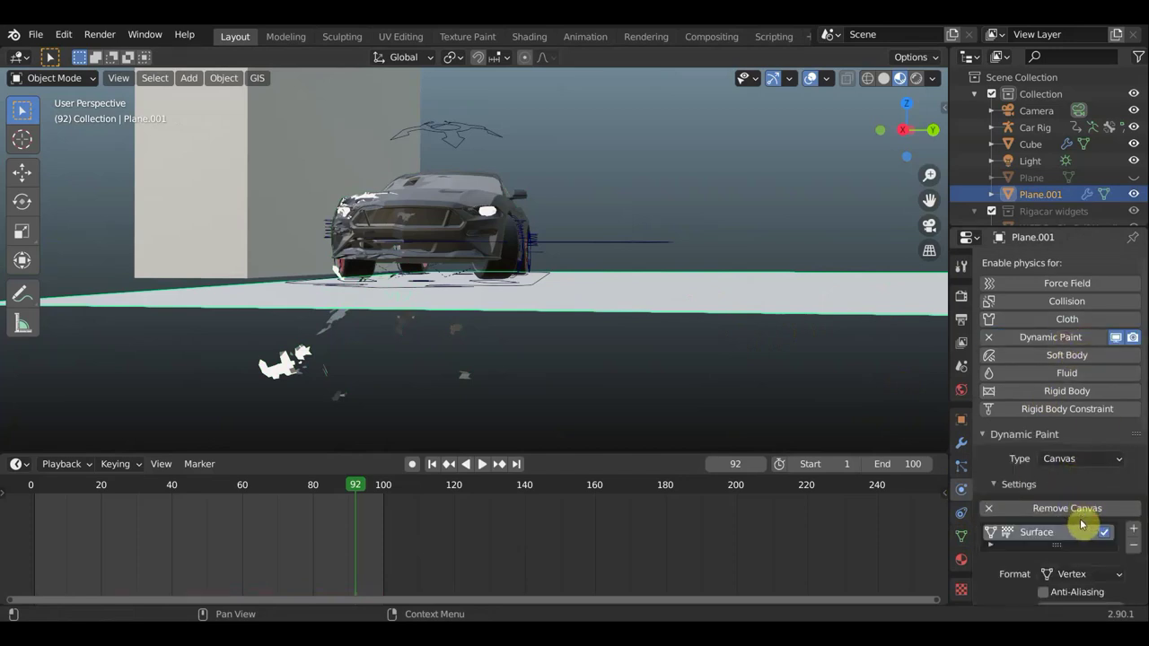
{"action": "scroll", "coordinate": [1080, 521], "scroll_direction": "down", "scroll_amount": 3}
Set the canvas start frame to 80 and use Rigacar widgets as the brush collection.
{"action": "scroll", "coordinate": [1077, 539], "scroll_direction": "down", "scroll_amount": 1}
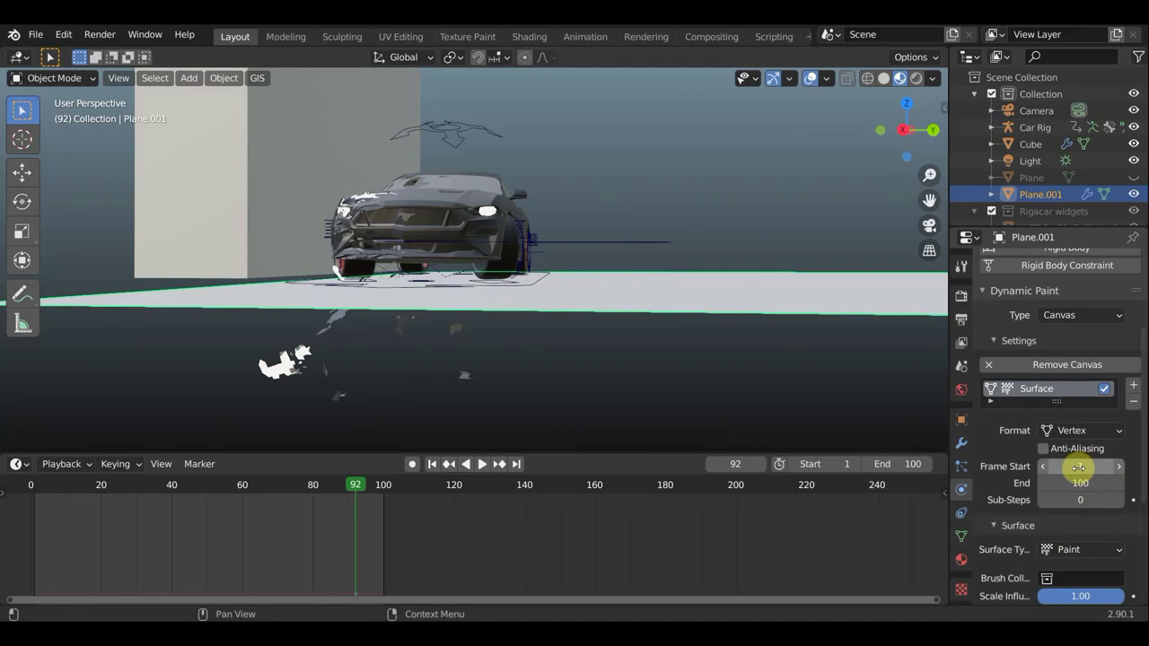
{"action": "left_click", "coordinate": [1080, 465]}
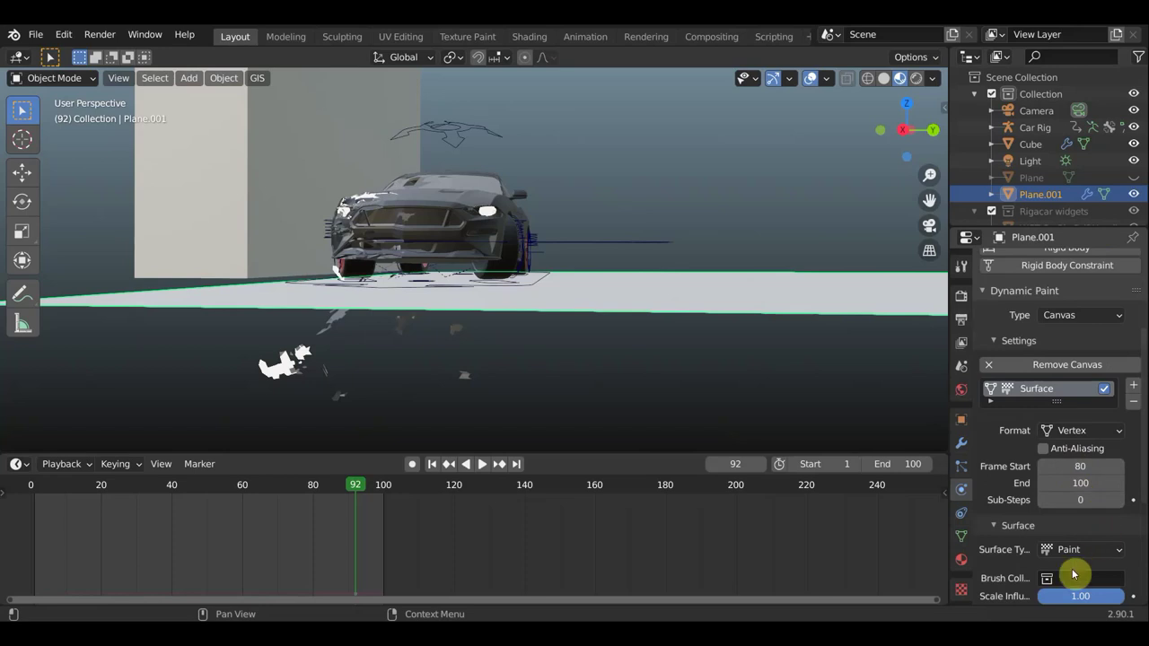
{"action": "scroll", "coordinate": [1089, 559], "scroll_direction": "down", "scroll_amount": 2}
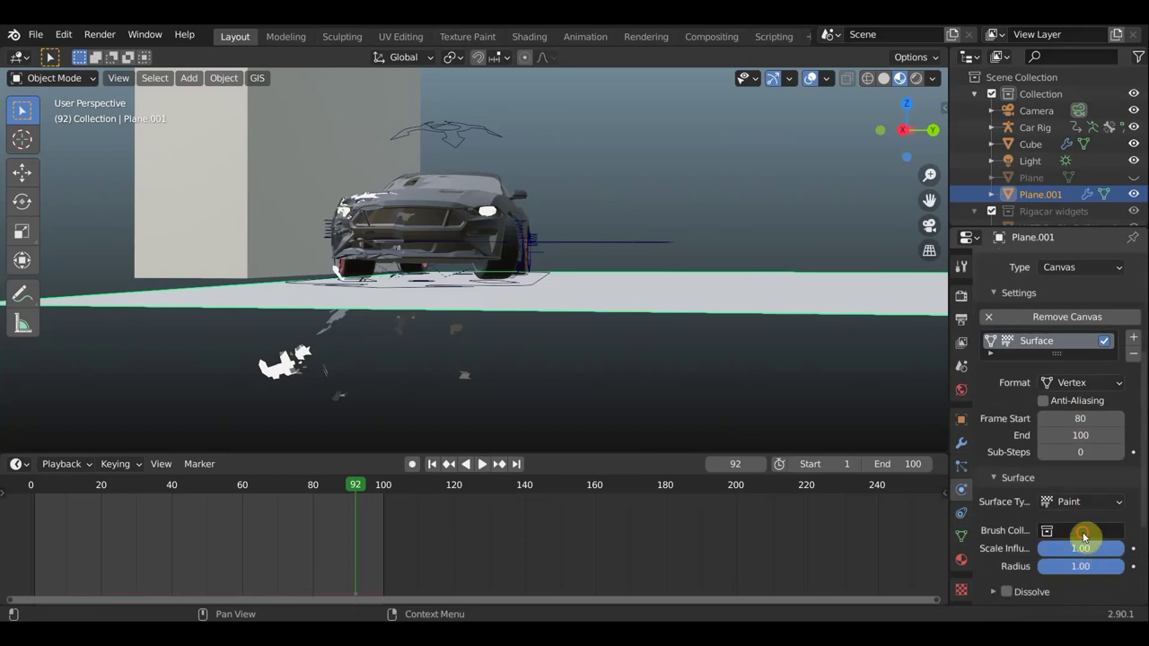
{"action": "left_click", "coordinate": [1083, 534]}
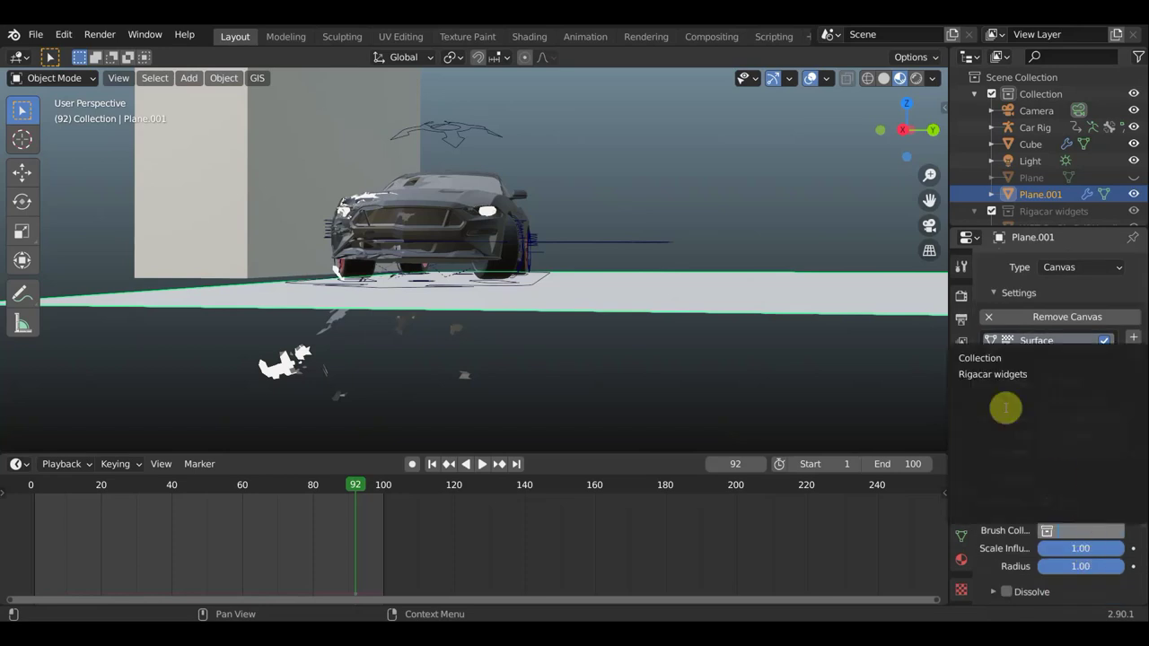
{"action": "left_click", "coordinate": [1085, 532]}
{"action": "left_click", "coordinate": [990, 374]}
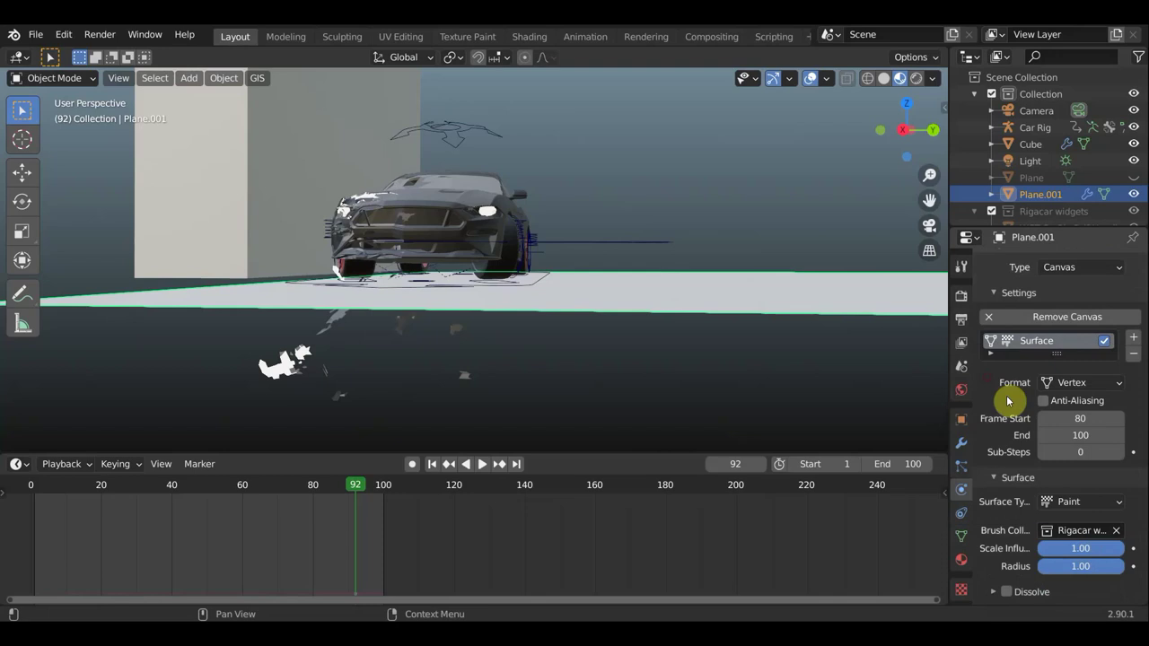
Create the missing paintmap and wetmap output layers.
{"action": "scroll", "coordinate": [1010, 467], "scroll_direction": "down", "scroll_amount": 2}
{"action": "scroll", "coordinate": [1046, 515], "scroll_direction": "down", "scroll_amount": 2}
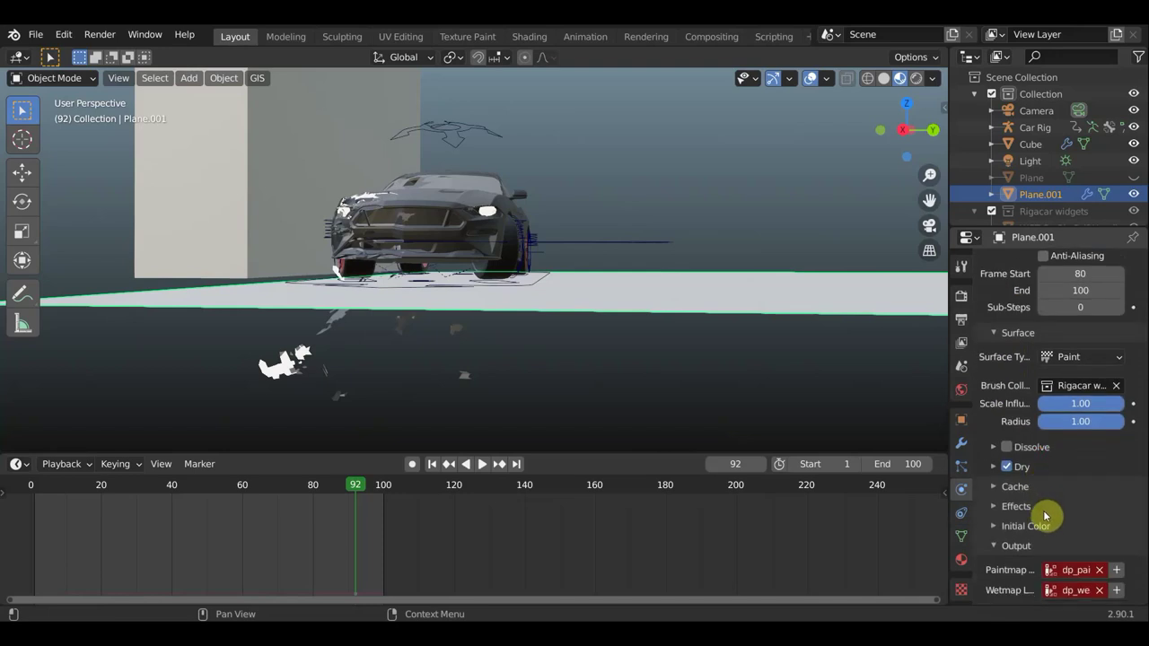
{"action": "left_click", "coordinate": [1119, 571]}
{"action": "left_click", "coordinate": [1119, 591]}
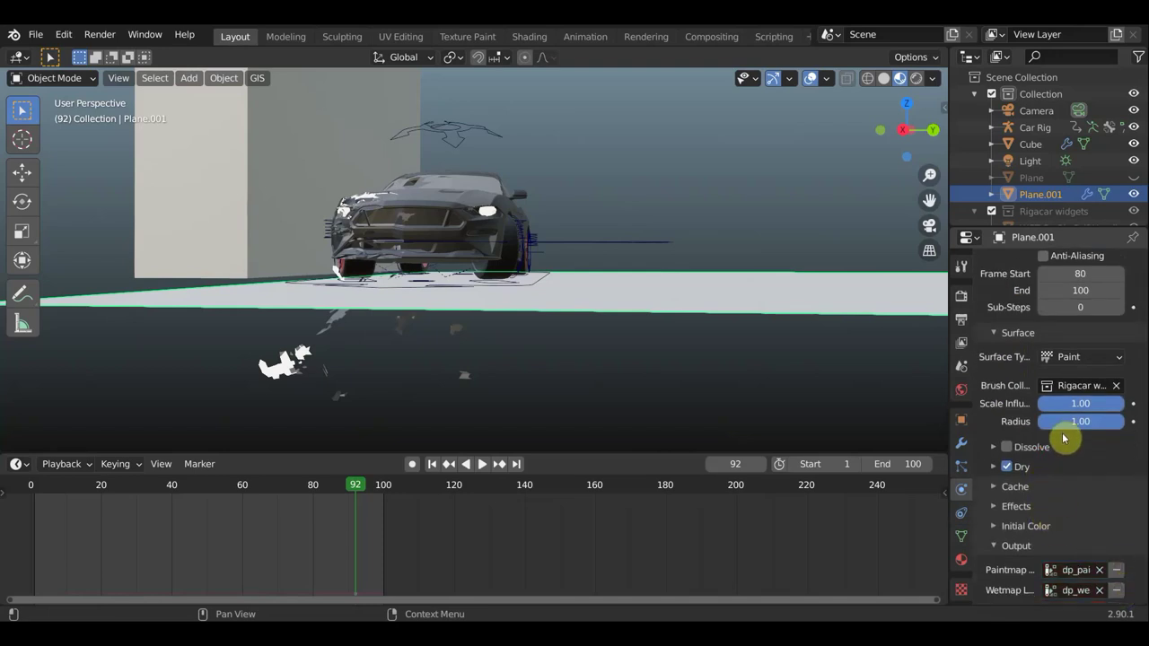
{"action": "scroll", "coordinate": [1063, 437], "scroll_direction": "up", "scroll_amount": 1}
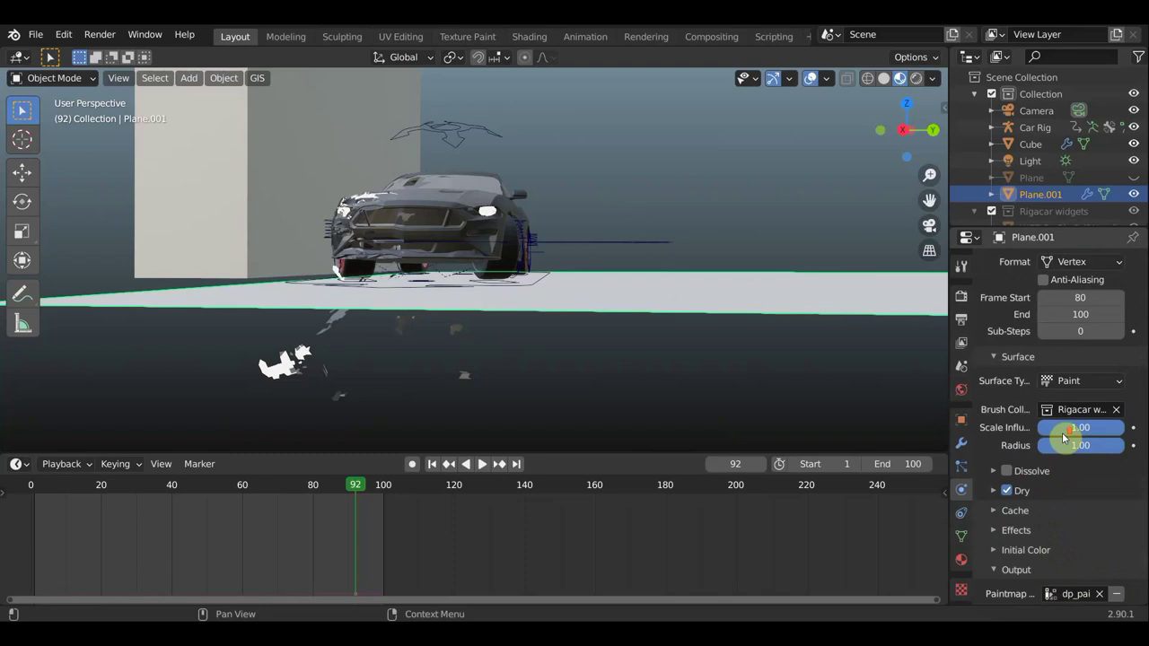
Change the floor canvas surface type from Paint to Weight.
{"action": "left_click", "coordinate": [1097, 382]}
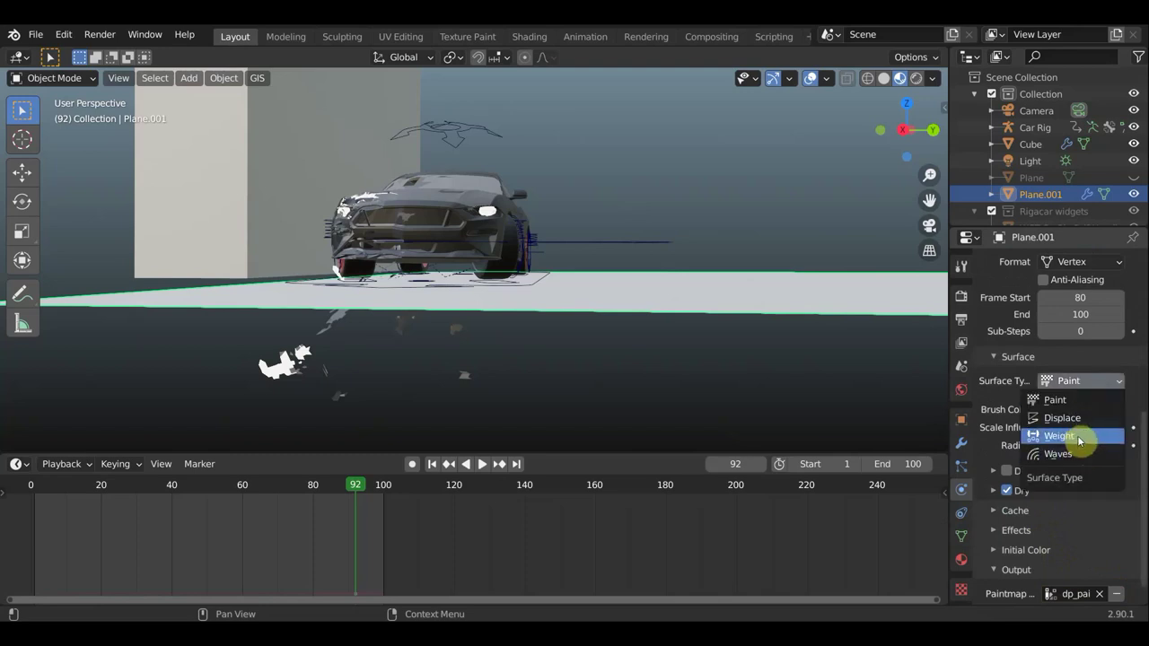
{"action": "left_click", "coordinate": [1077, 439]}
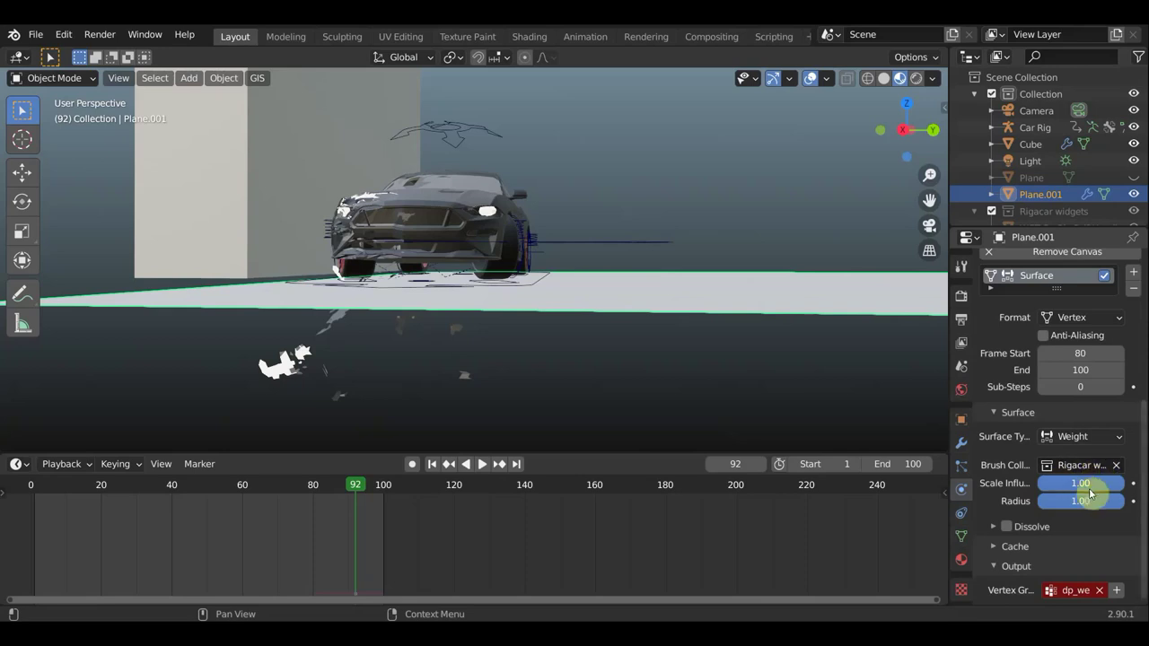
{"action": "scroll", "coordinate": [1086, 485], "scroll_direction": "up", "scroll_amount": 2}
{"action": "scroll", "coordinate": [1074, 433], "scroll_direction": "up", "scroll_amount": 2}
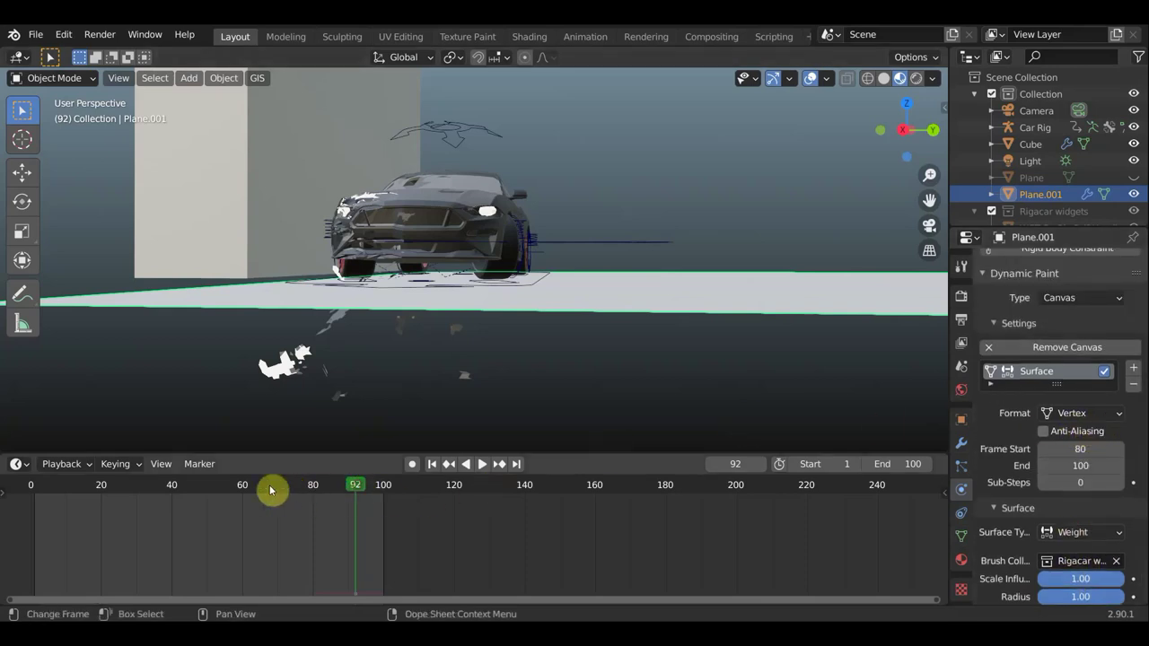
Preview the crash from around frame 58 and stop at frame 83.
{"action": "left_click_drag", "start_coordinate": [270, 489], "coordinate": [349, 510]}
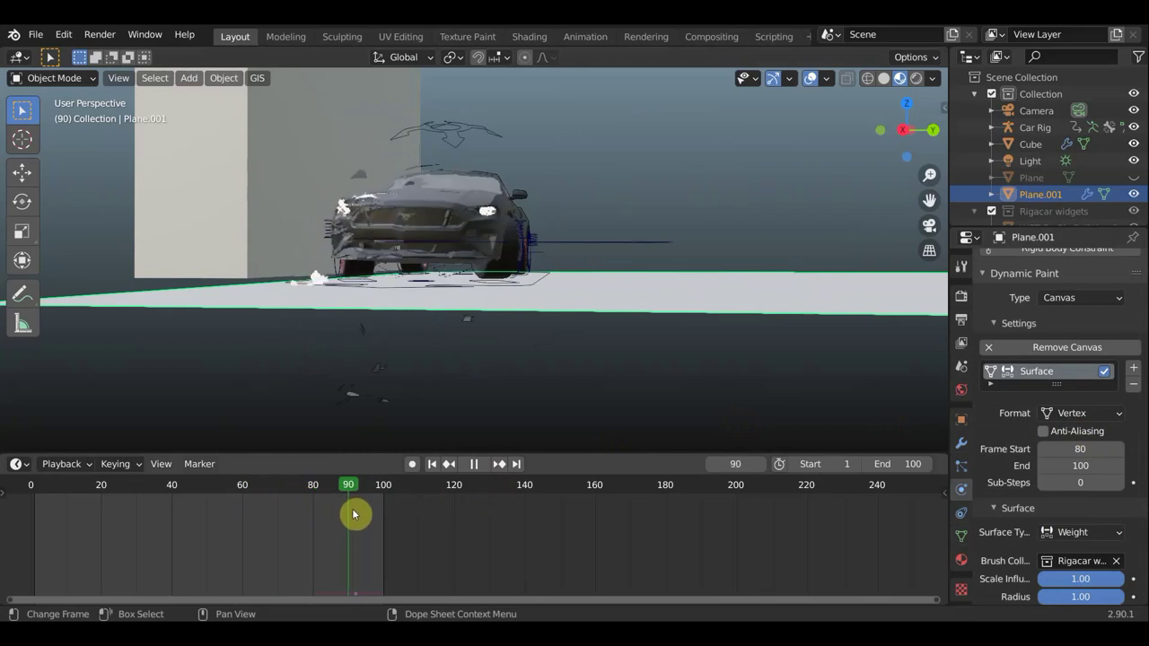
{"action": "key", "text": "space"}
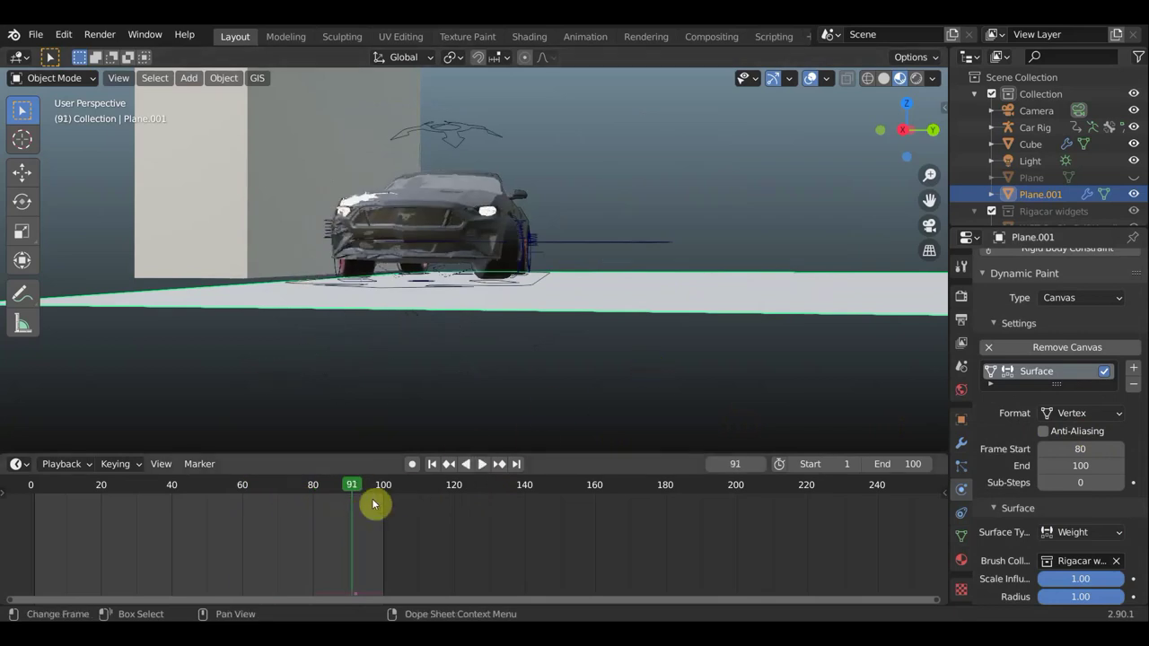
{"action": "left_click_drag", "start_coordinate": [329, 492], "coordinate": [323, 492]}
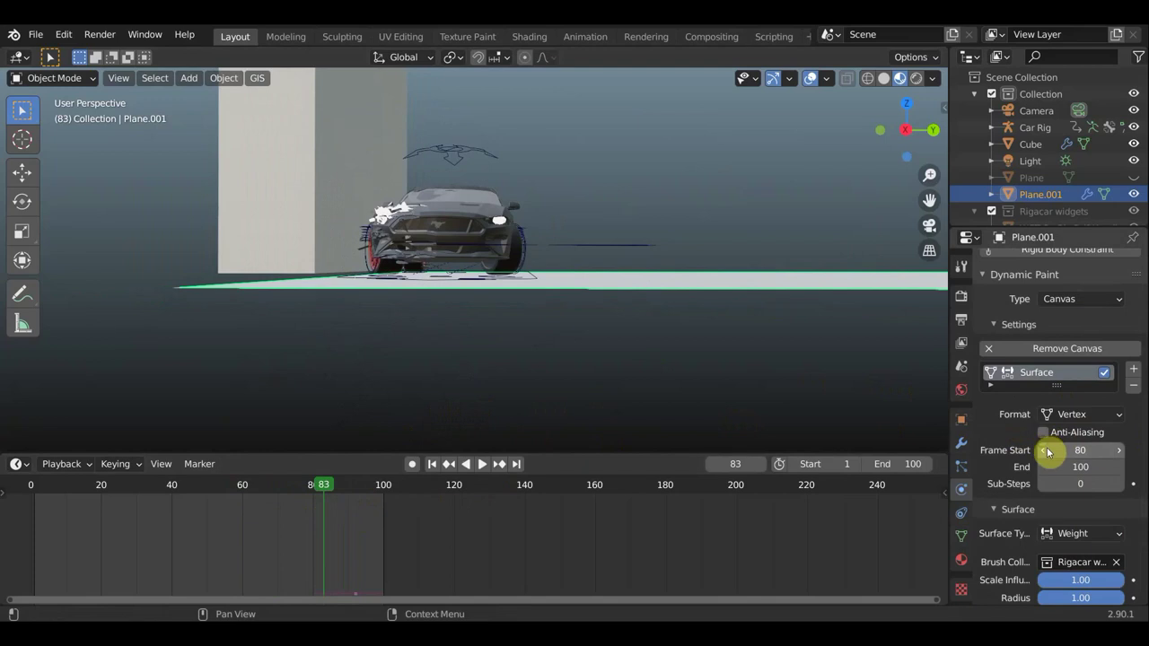
Select the Mustang and enable Anti-Aliasing on its Dynamic Paint canvas.
{"action": "left_click", "coordinate": [320, 218]}
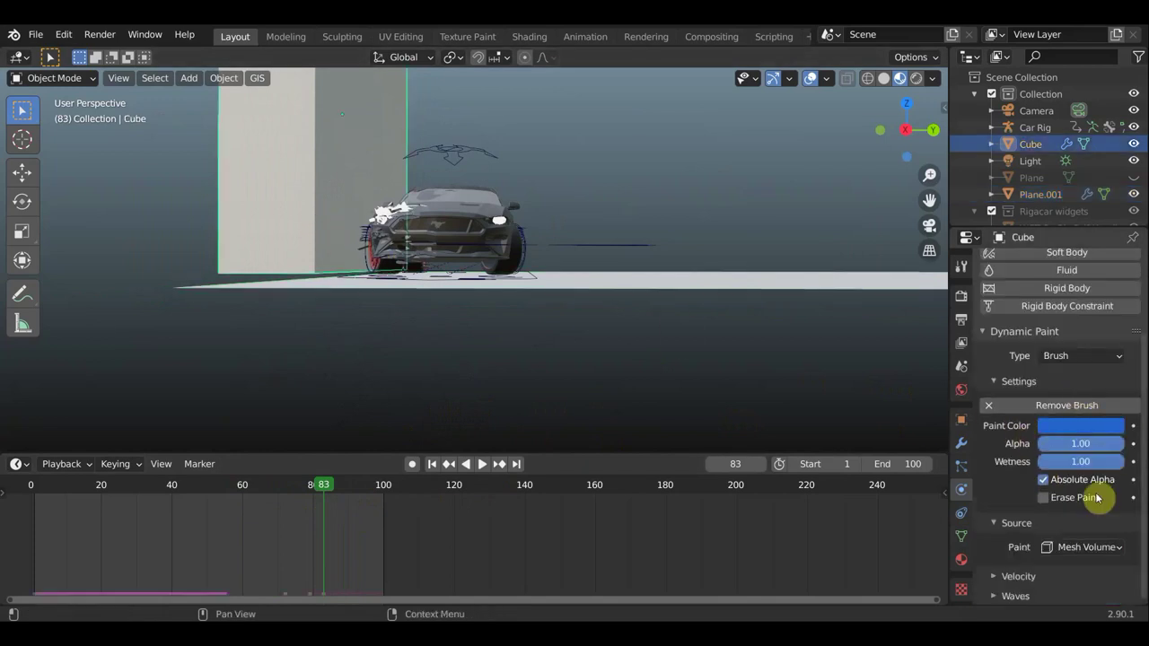
{"action": "left_click", "coordinate": [445, 224]}
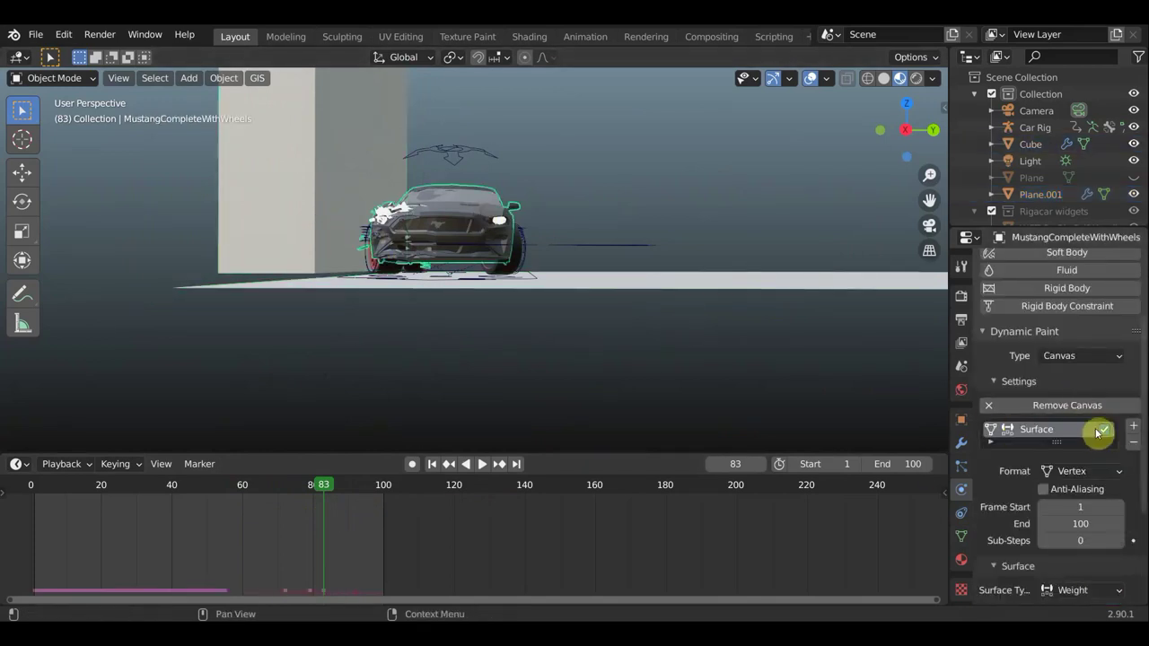
{"action": "left_click", "coordinate": [1043, 489]}
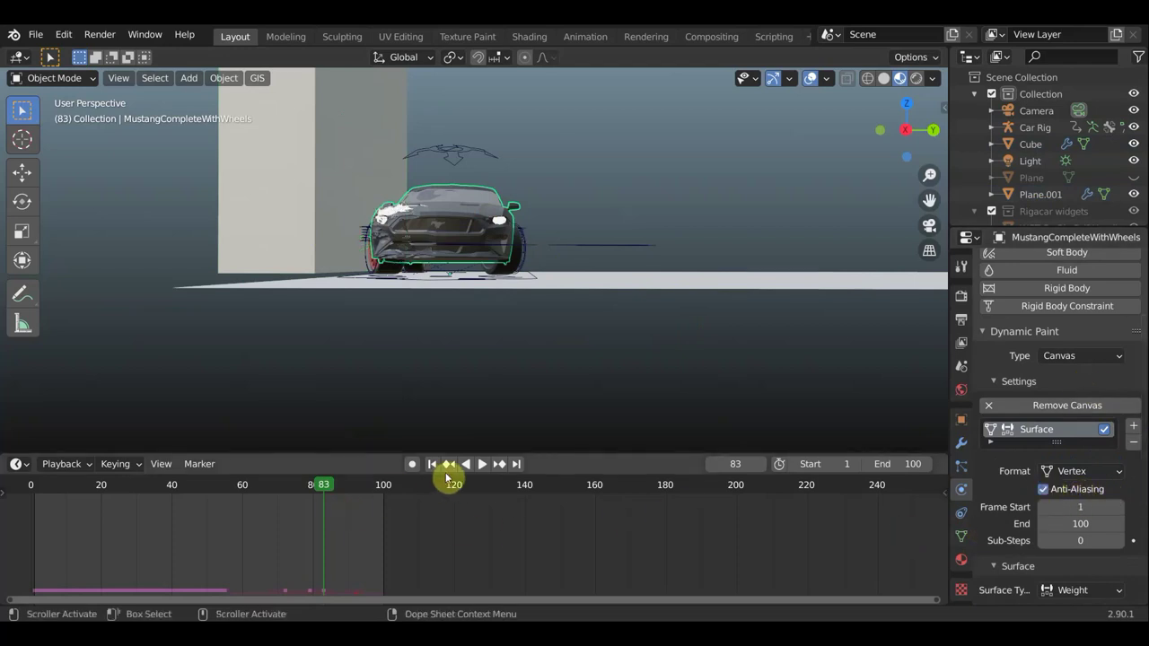
Play the crash to check the debris, stopping at frame 96.
{"action": "left_click", "coordinate": [481, 464]}
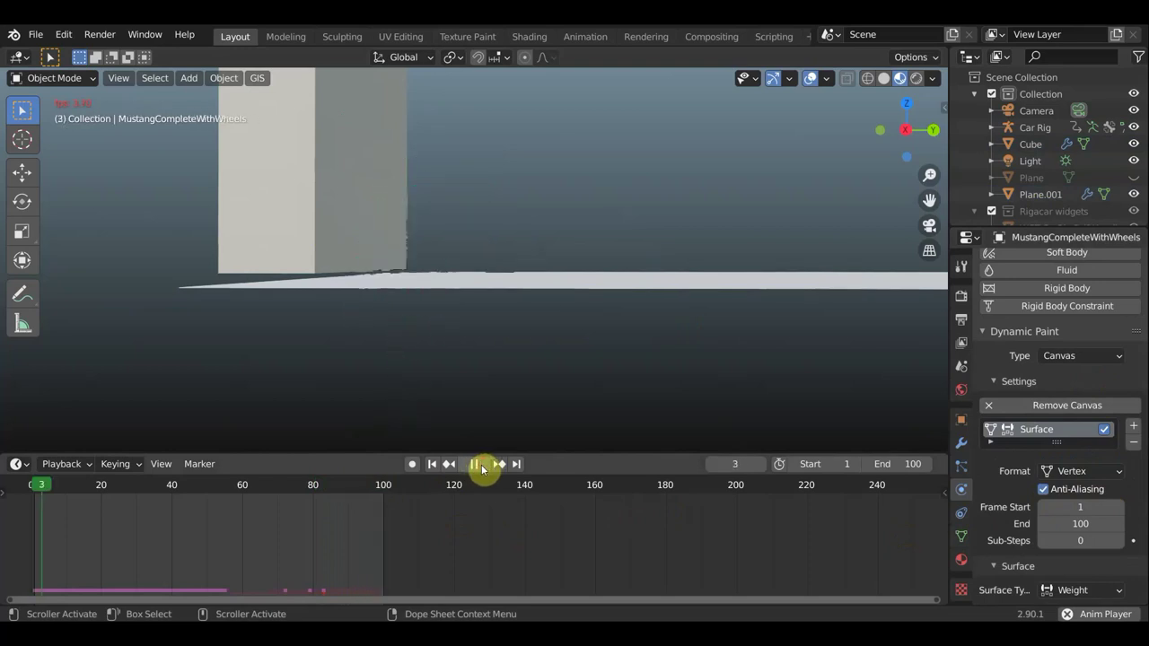
{"action": "left_click", "coordinate": [329, 489]}
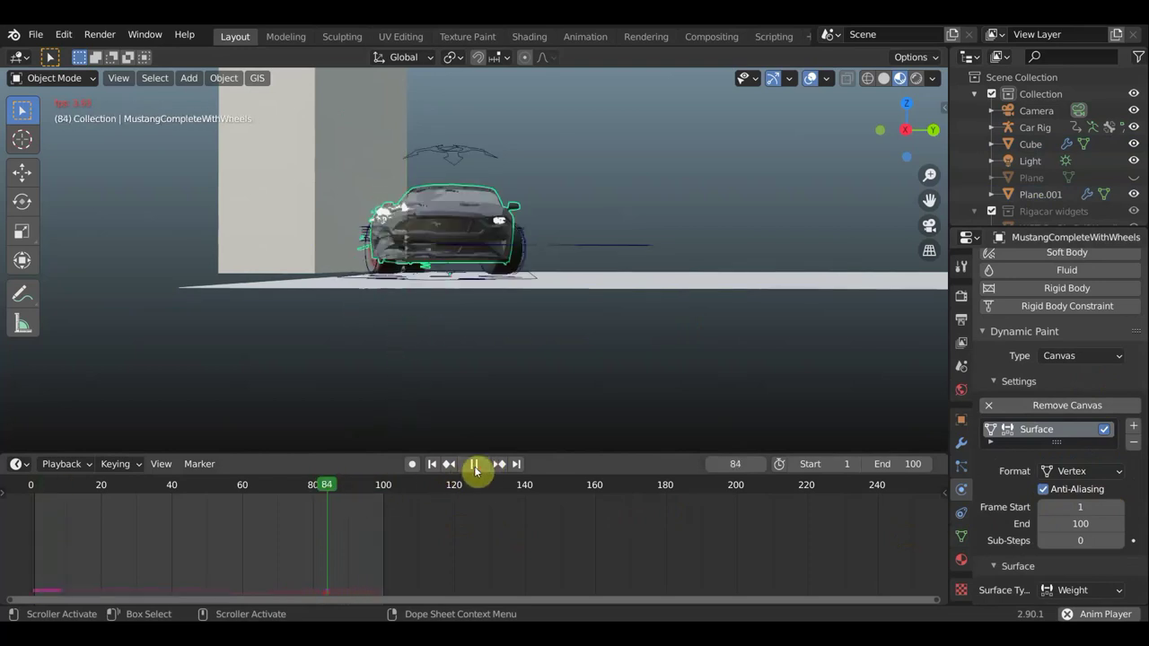
{"action": "left_click", "coordinate": [474, 465]}
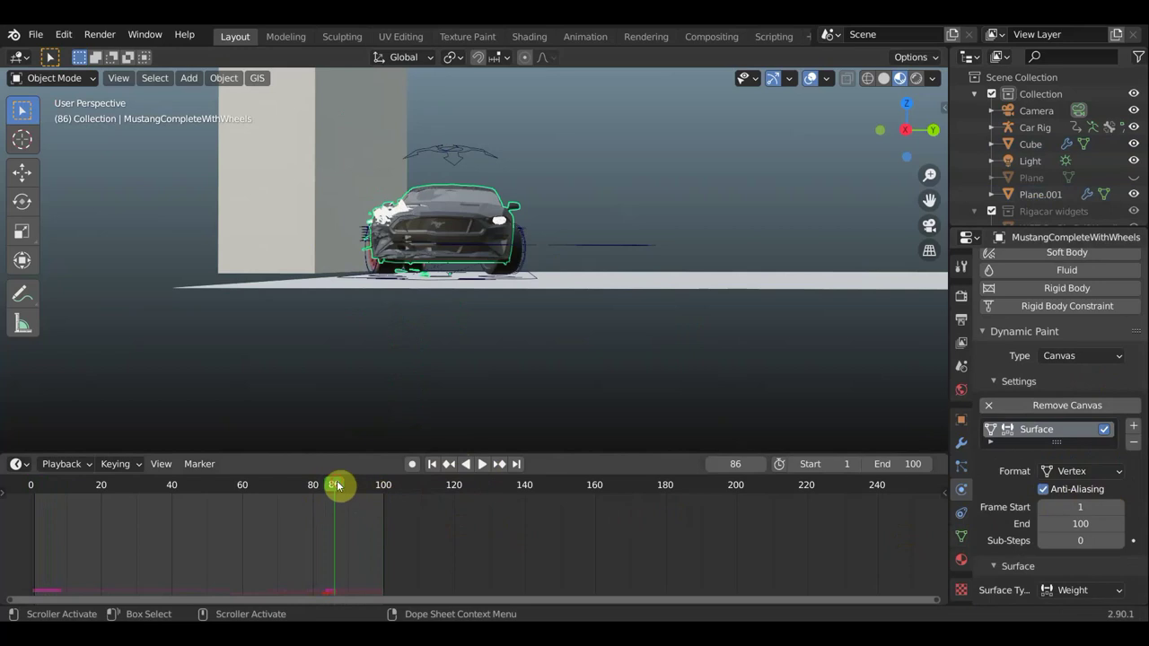
{"action": "key", "text": "space"}
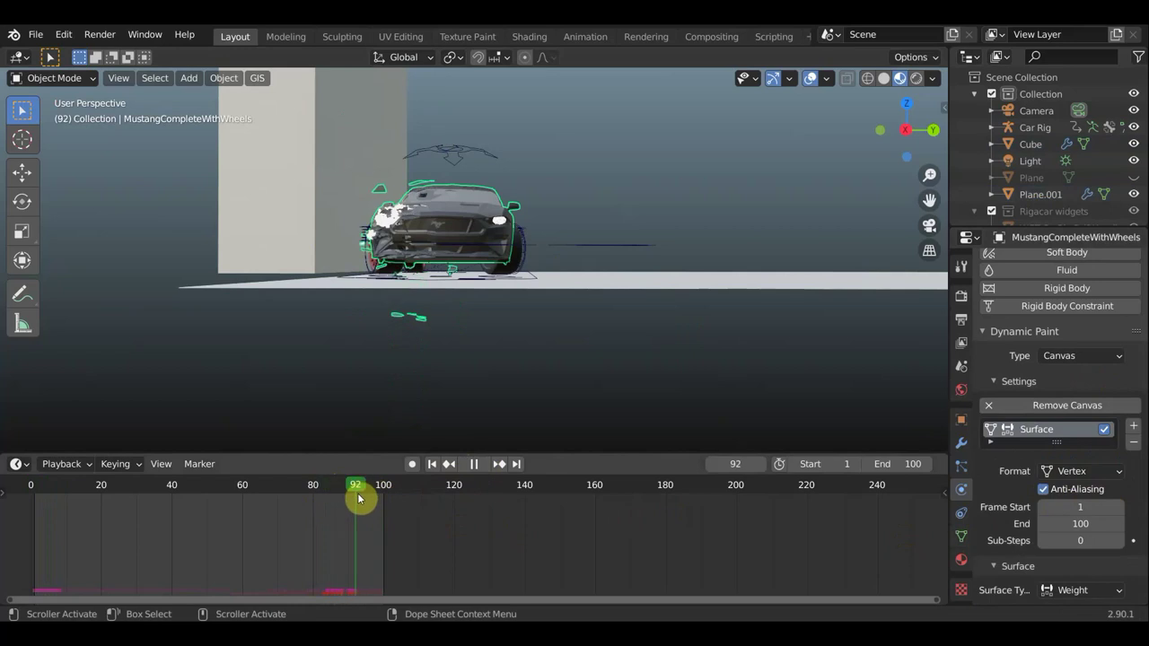
{"action": "left_click", "coordinate": [473, 464]}
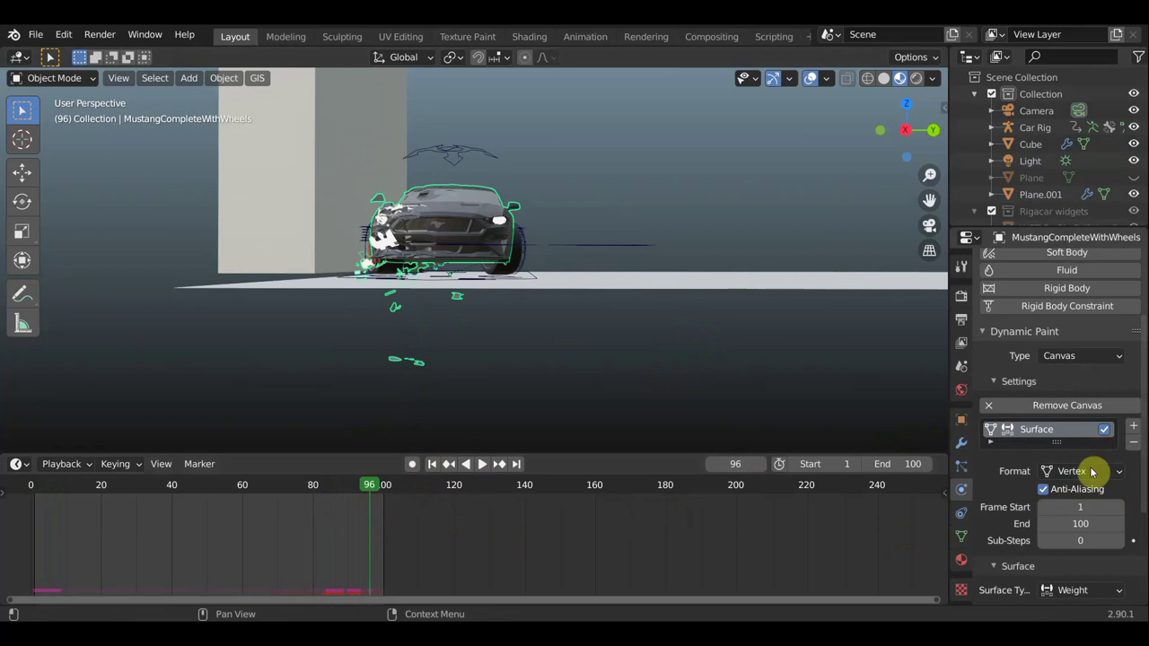
Select Plane.001 and set its canvas Scale Influence to 0.71 and Radius to 0.76.
{"action": "scroll", "coordinate": [1077, 484], "scroll_direction": "down", "scroll_amount": 3}
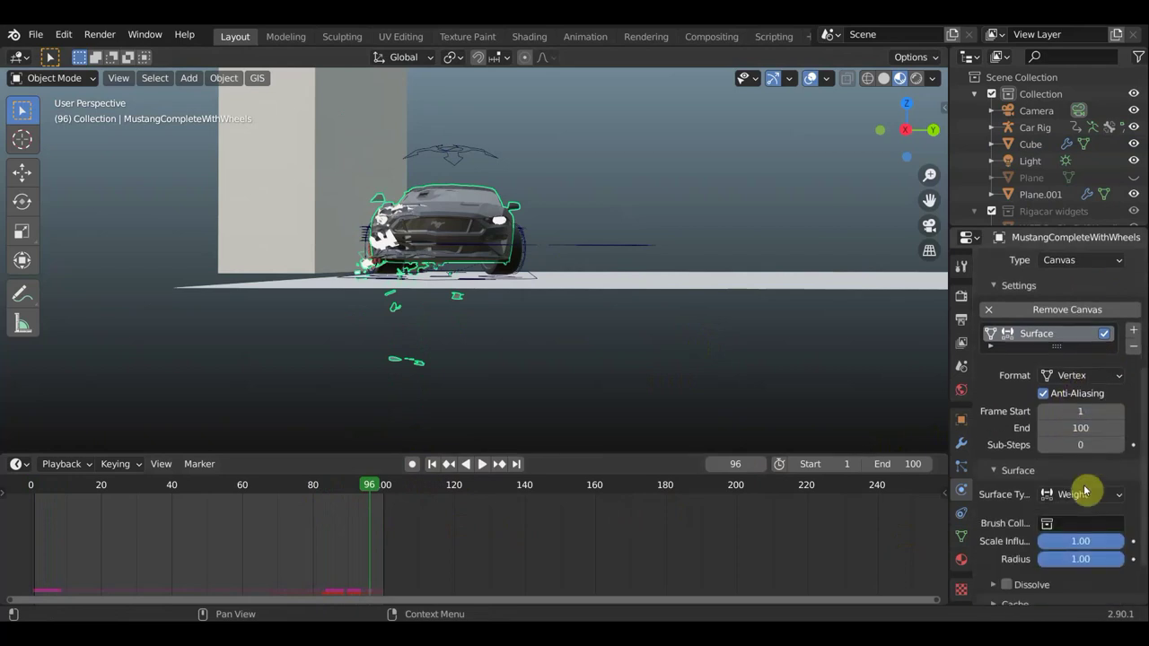
{"action": "scroll", "coordinate": [1084, 491], "scroll_direction": "up", "scroll_amount": 1}
{"action": "left_click", "coordinate": [675, 286]}
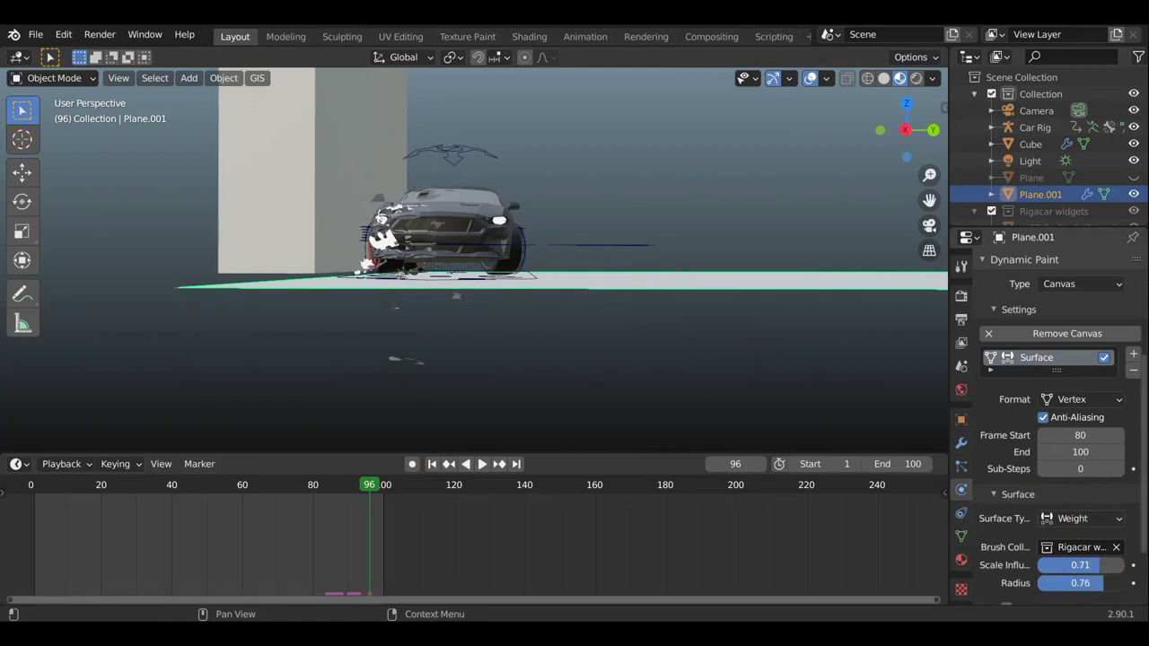
Add Plane.001's weight output vertex group and replay the crash from the start.
{"action": "scroll", "coordinate": [1085, 518], "scroll_direction": "down", "scroll_amount": 4}
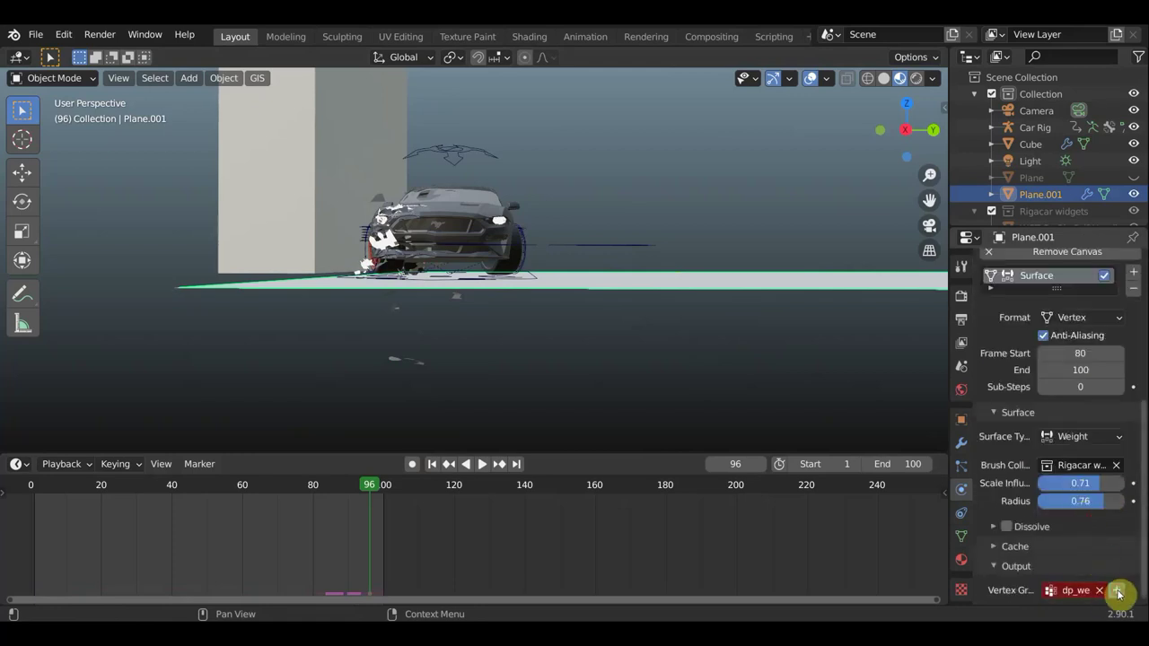
{"action": "left_click", "coordinate": [1117, 591]}
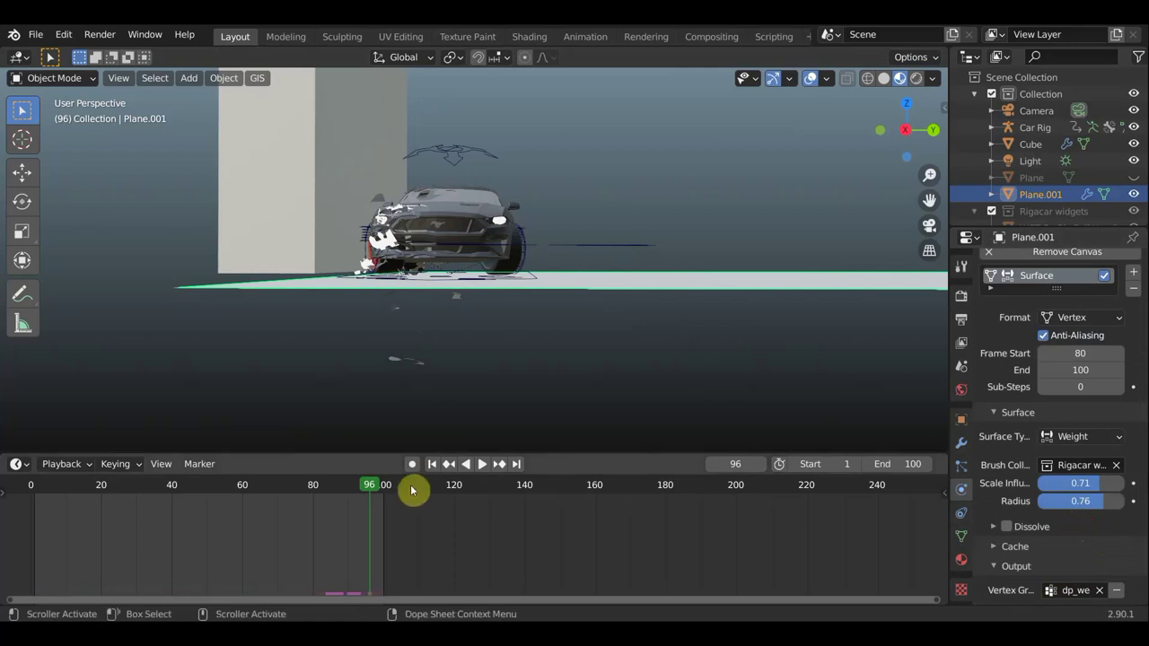
{"action": "left_click", "coordinate": [481, 464]}
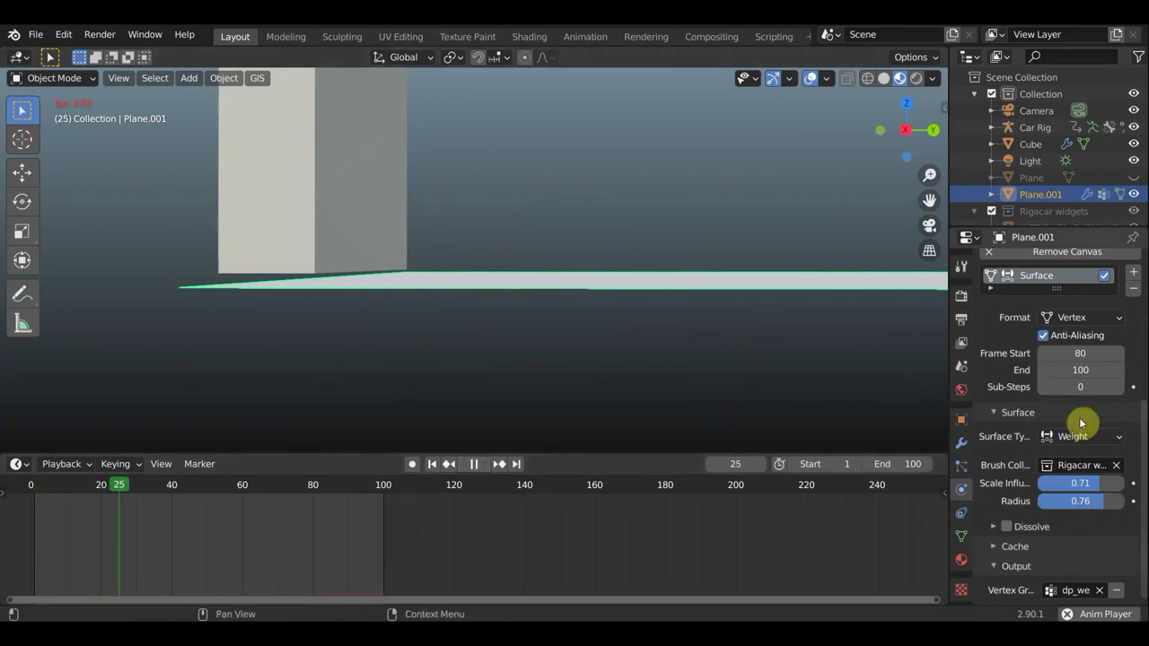
{"action": "scroll", "coordinate": [1083, 424], "scroll_direction": "up", "scroll_amount": 1}
{"action": "scroll", "coordinate": [1084, 424], "scroll_direction": "up", "scroll_amount": 1}
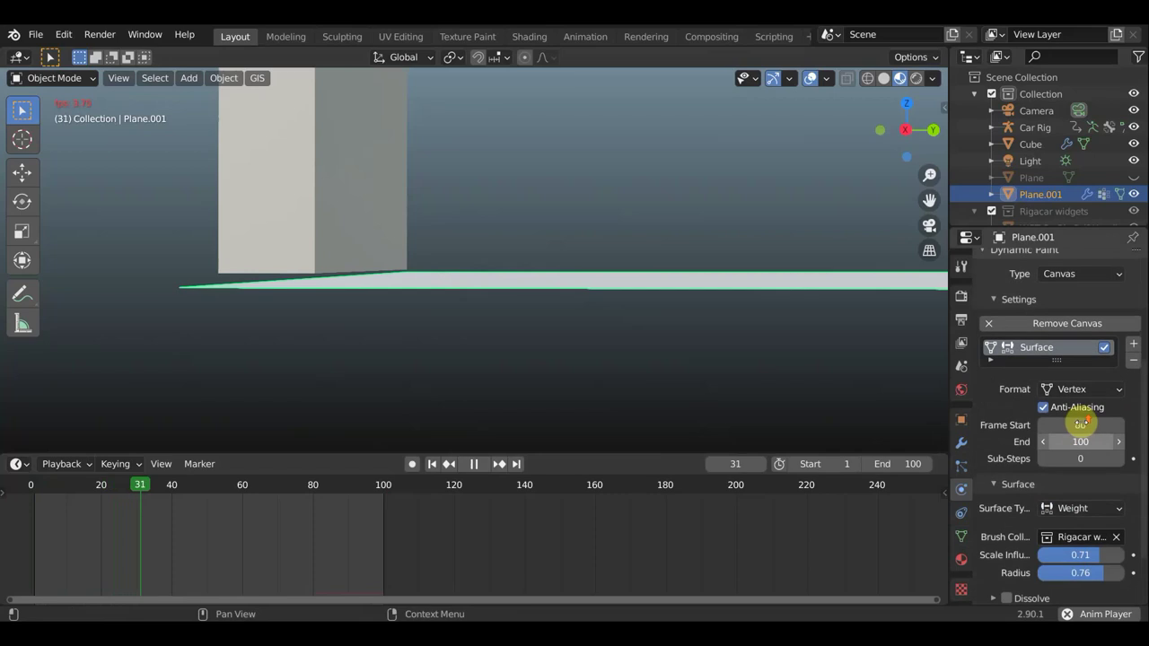
{"action": "scroll", "coordinate": [1083, 423], "scroll_direction": "up", "scroll_amount": 4}
{"action": "scroll", "coordinate": [1112, 345], "scroll_direction": "up", "scroll_amount": 2}
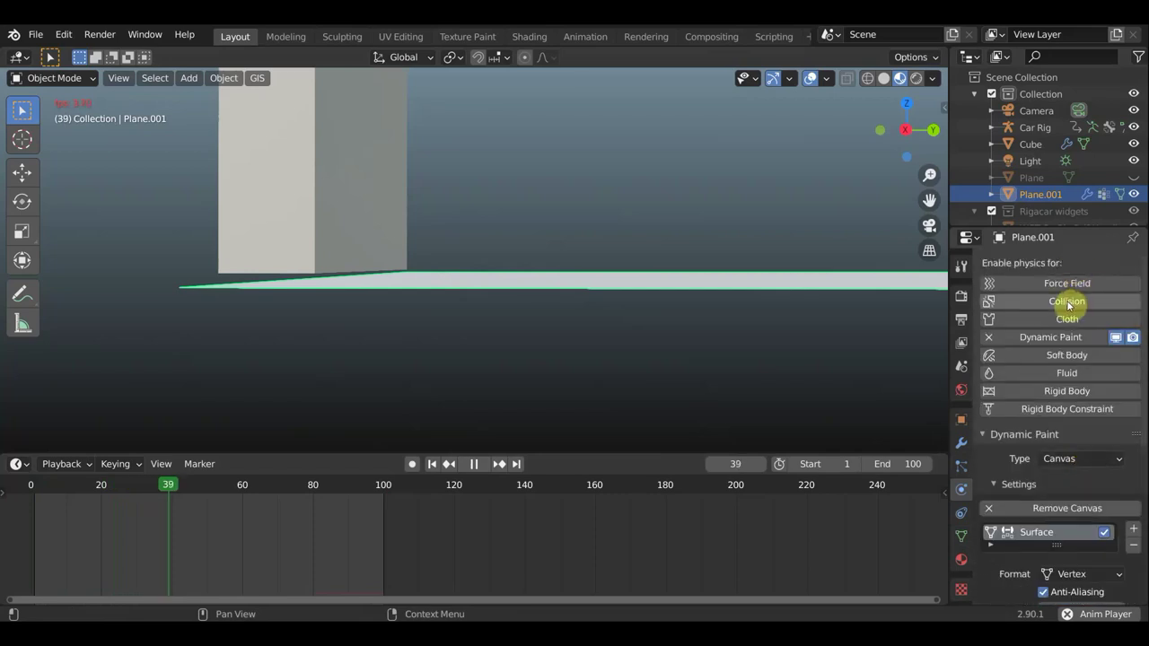
Enable Collision on the ground plane and replay the crash from frame 96.
{"action": "left_click", "coordinate": [1067, 301]}
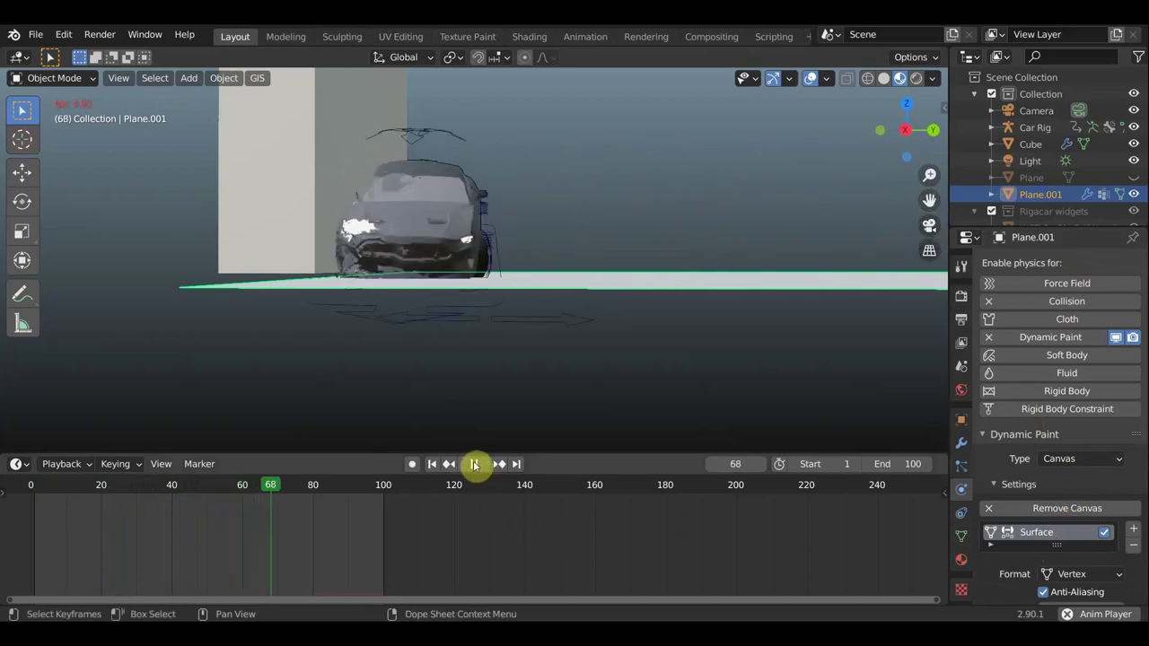
{"action": "mouse_move", "coordinate": [365, 491]}
{"action": "left_mouse_down"}
{"action": "mouse_move", "coordinate": [386, 512]}
{"action": "mouse_move", "coordinate": [227, 504]}
{"action": "left_mouse_up"}
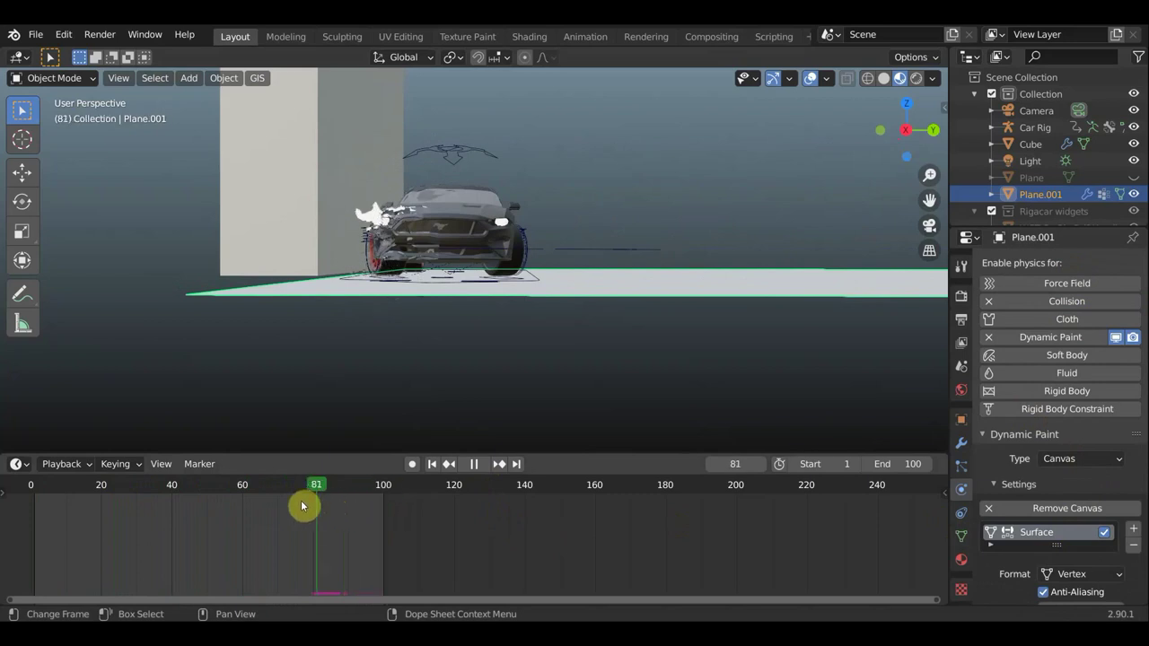
{"action": "left_click", "coordinate": [470, 467]}
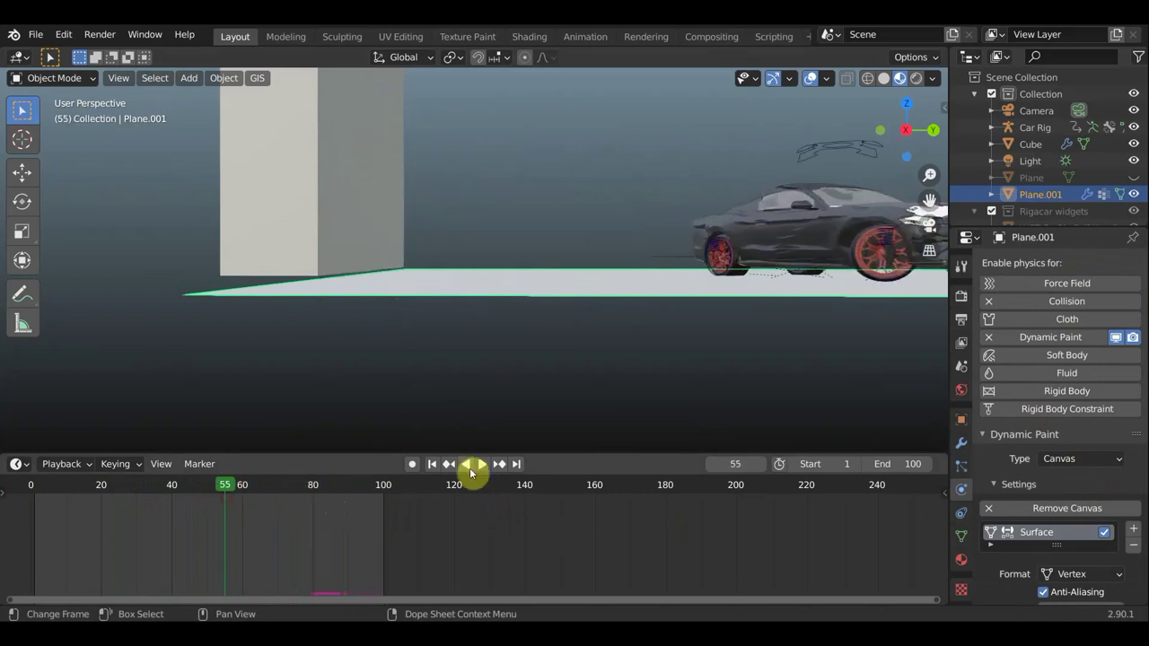
{"action": "left_click", "coordinate": [481, 466]}
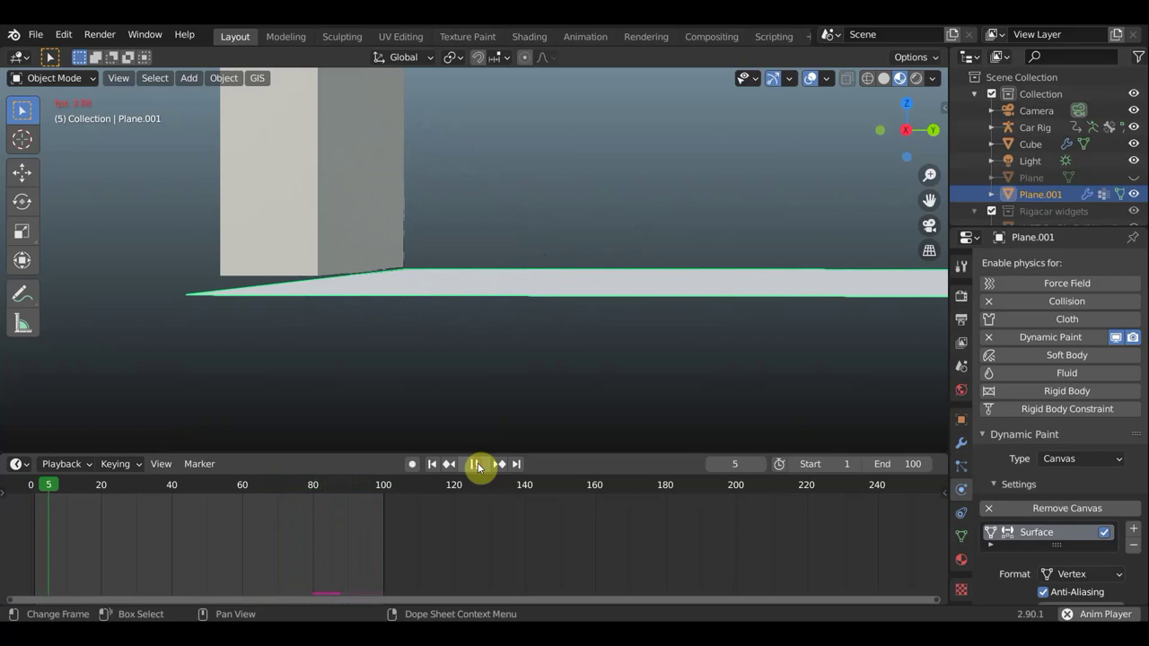
Pause near frame 6 with the Dynamic Paint frame range 80–100 in view.
{"action": "left_click", "coordinate": [478, 466]}
{"action": "scroll", "coordinate": [1104, 476], "scroll_direction": "down", "scroll_amount": 2}
{"action": "scroll", "coordinate": [1072, 489], "scroll_direction": "down", "scroll_amount": 2}
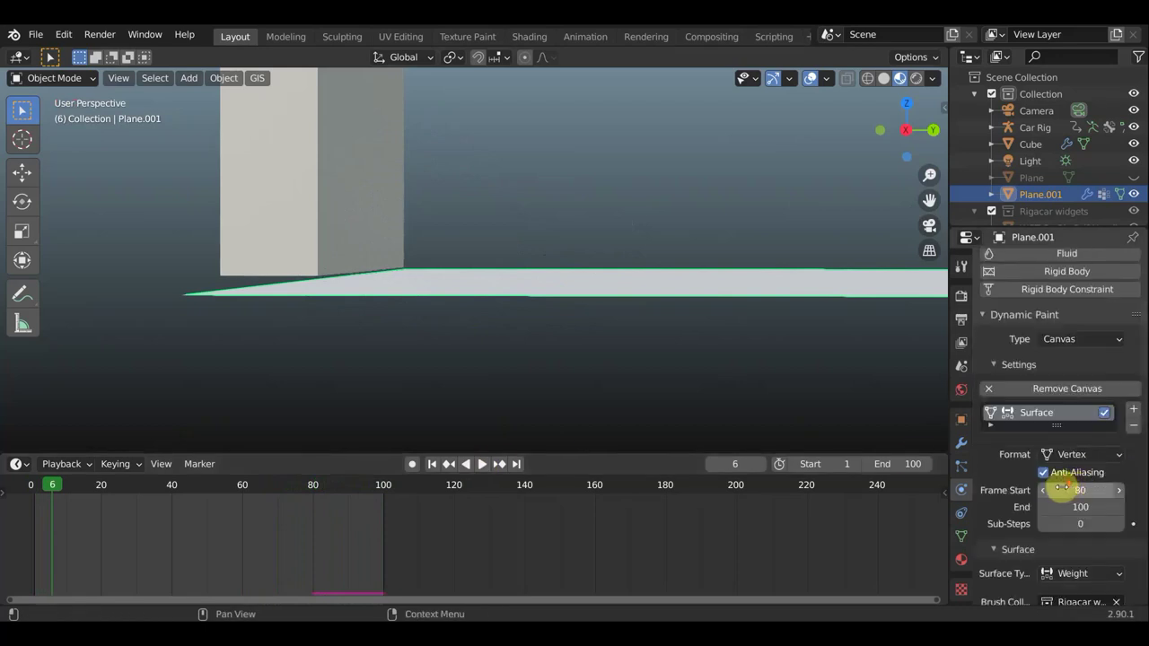
{"action": "scroll", "coordinate": [1032, 489], "scroll_direction": "down", "scroll_amount": 2}
{"action": "scroll", "coordinate": [1020, 471], "scroll_direction": "up", "scroll_amount": 4}
{"action": "scroll", "coordinate": [1032, 403], "scroll_direction": "up", "scroll_amount": 1}
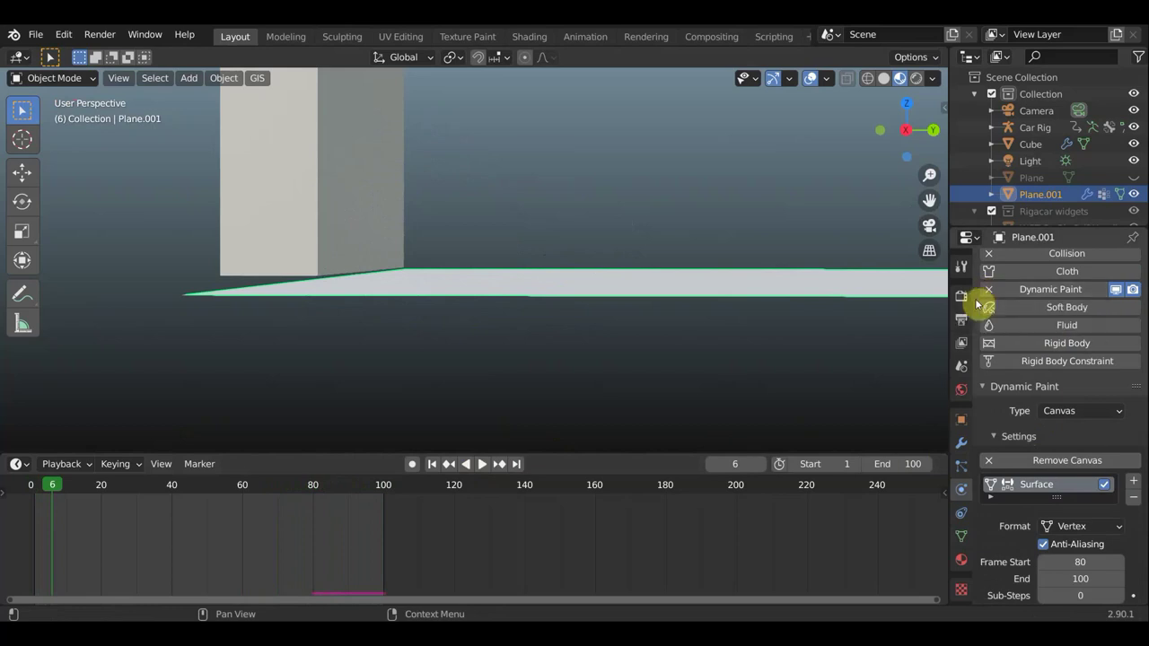
{"action": "mouse_move", "coordinate": [898, 332]}
{"action": "middle_mouse_down"}
{"action": "mouse_move", "coordinate": [772, 398]}
{"action": "mouse_move", "coordinate": [706, 414]}
{"action": "middle_mouse_up"}
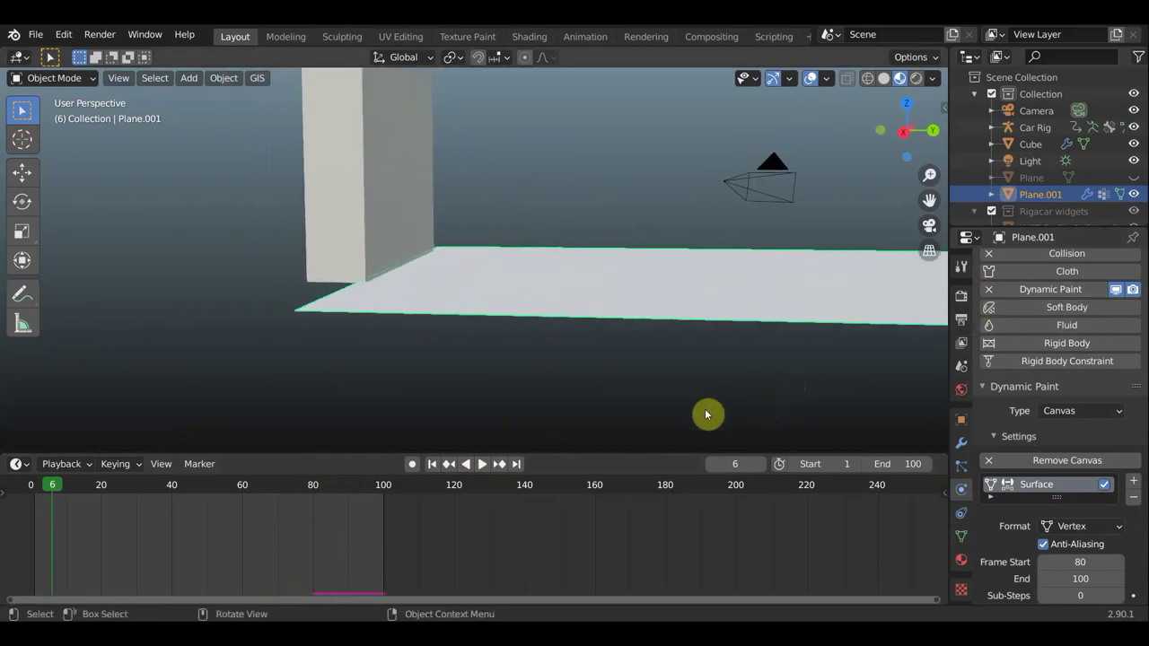
{"action": "middle_click_drag", "start_coordinate": [679, 367], "coordinate": [532, 379]}
{"action": "scroll", "coordinate": [744, 333], "scroll_direction": "up", "scroll_amount": 2}
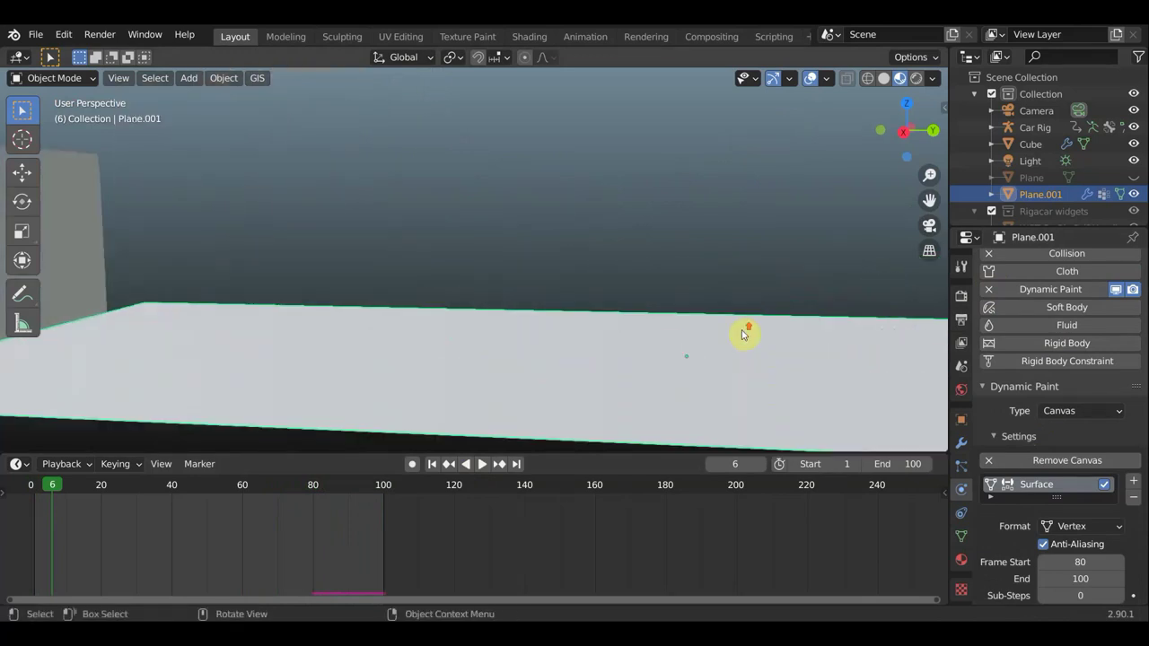
{"action": "scroll", "coordinate": [520, 295], "scroll_direction": "up", "scroll_amount": 2}
{"action": "scroll", "coordinate": [592, 287], "scroll_direction": "up", "scroll_amount": 1}
{"action": "scroll", "coordinate": [766, 295], "scroll_direction": "up", "scroll_amount": 2}
{"action": "middle_click_drag", "start_coordinate": [765, 296], "coordinate": [353, 246]}
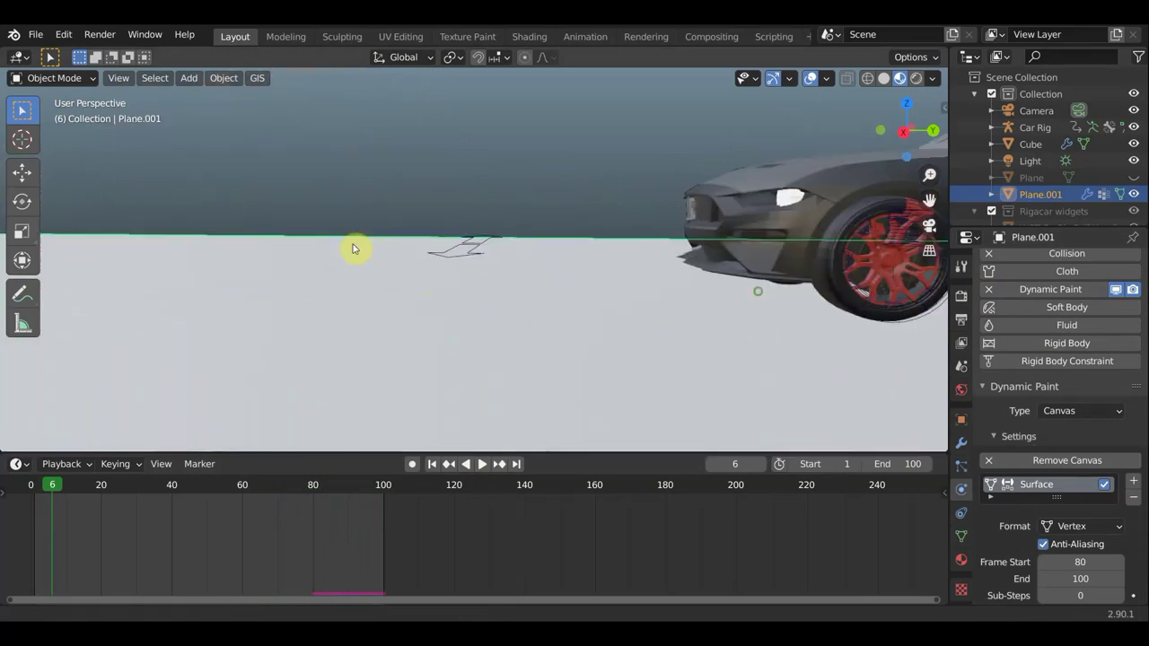
{"action": "middle_click_drag", "start_coordinate": [526, 295], "coordinate": [711, 308]}
{"action": "scroll", "coordinate": [711, 308], "scroll_direction": "up", "scroll_amount": 1}
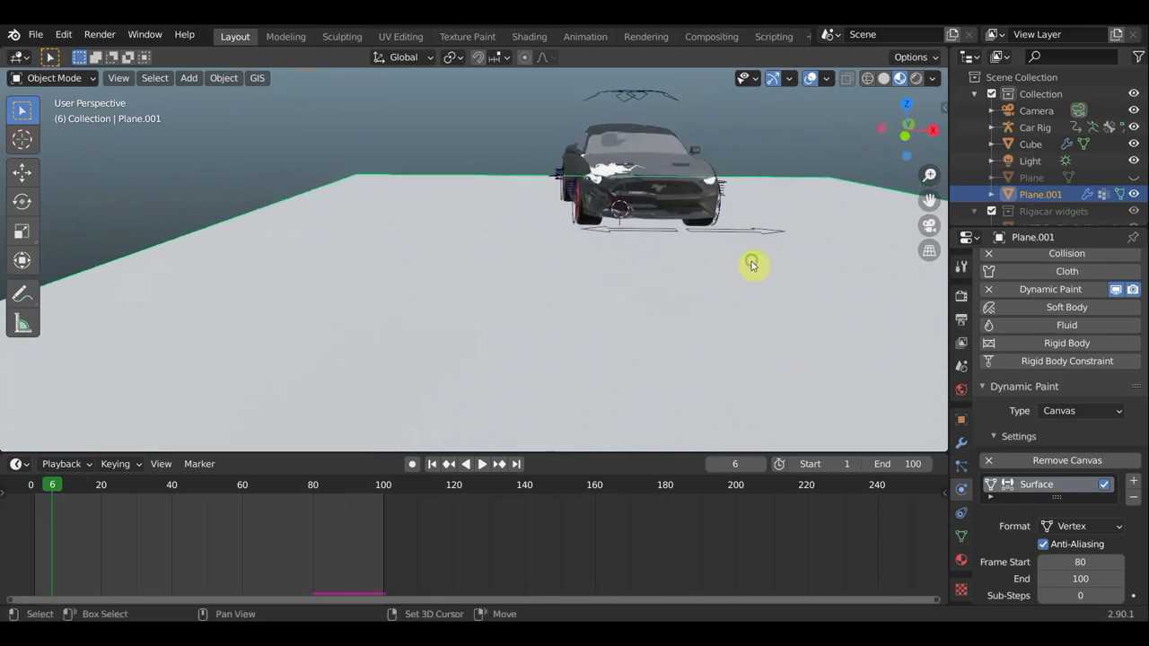
{"action": "middle_click_drag", "start_coordinate": [751, 261], "coordinate": [579, 404]}
{"action": "scroll", "coordinate": [602, 362], "scroll_direction": "up", "scroll_amount": 2}
{"action": "mouse_move", "coordinate": [602, 362]}
{"action": "middle_mouse_down"}
{"action": "mouse_move", "coordinate": [654, 334]}
{"action": "mouse_move", "coordinate": [605, 362]}
{"action": "mouse_move", "coordinate": [758, 179]}
{"action": "middle_mouse_up"}
{"action": "scroll", "coordinate": [476, 308], "scroll_direction": "up", "scroll_amount": 1}
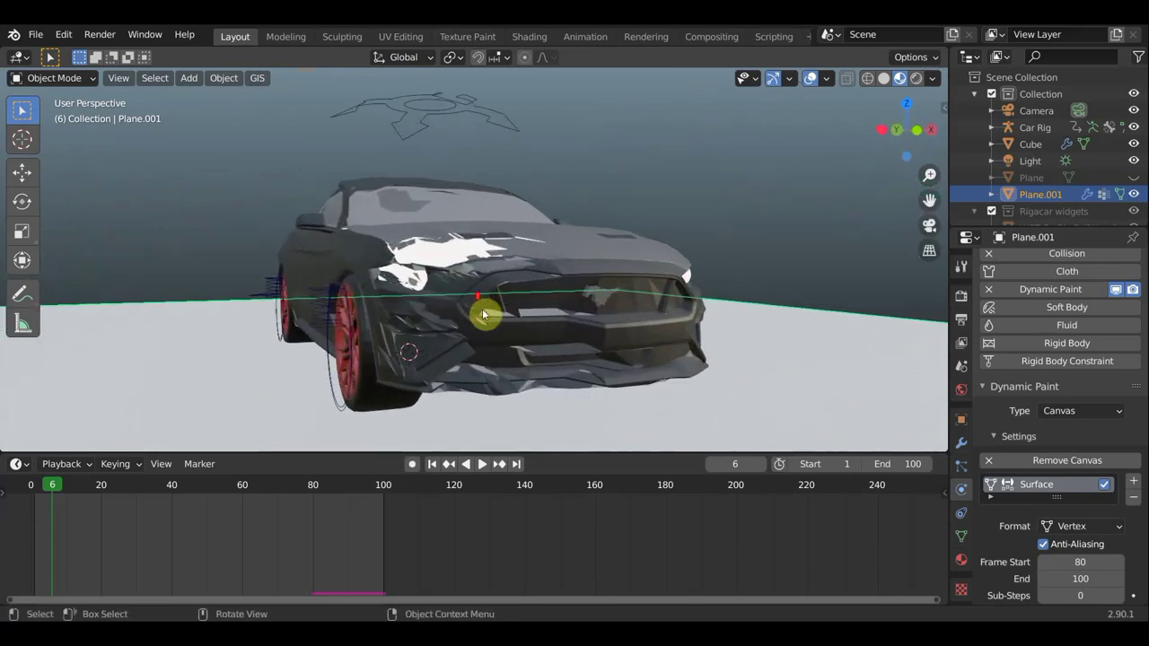
{"action": "scroll", "coordinate": [484, 321], "scroll_direction": "up", "scroll_amount": 1}
{"action": "scroll", "coordinate": [538, 329], "scroll_direction": "up", "scroll_amount": 2}
{"action": "middle_click_drag", "start_coordinate": [584, 333], "coordinate": [517, 351], "text": "shift"}
{"action": "scroll", "coordinate": [762, 318], "scroll_direction": "down", "scroll_amount": 2}
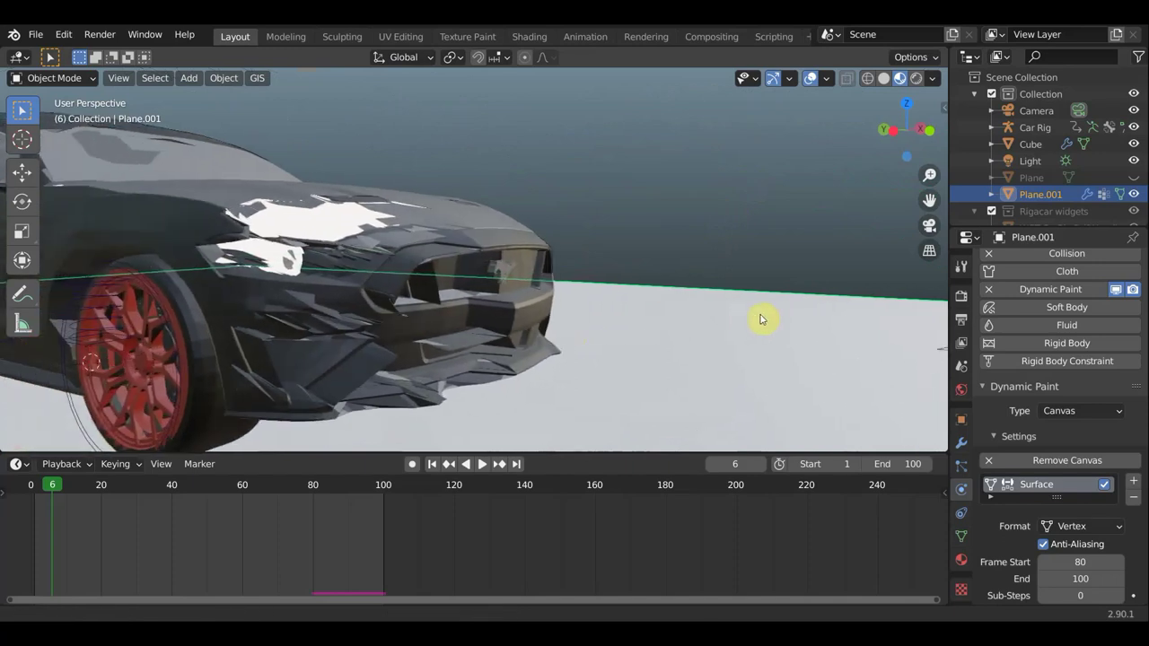
{"action": "middle_click_drag", "start_coordinate": [595, 334], "coordinate": [491, 342]}
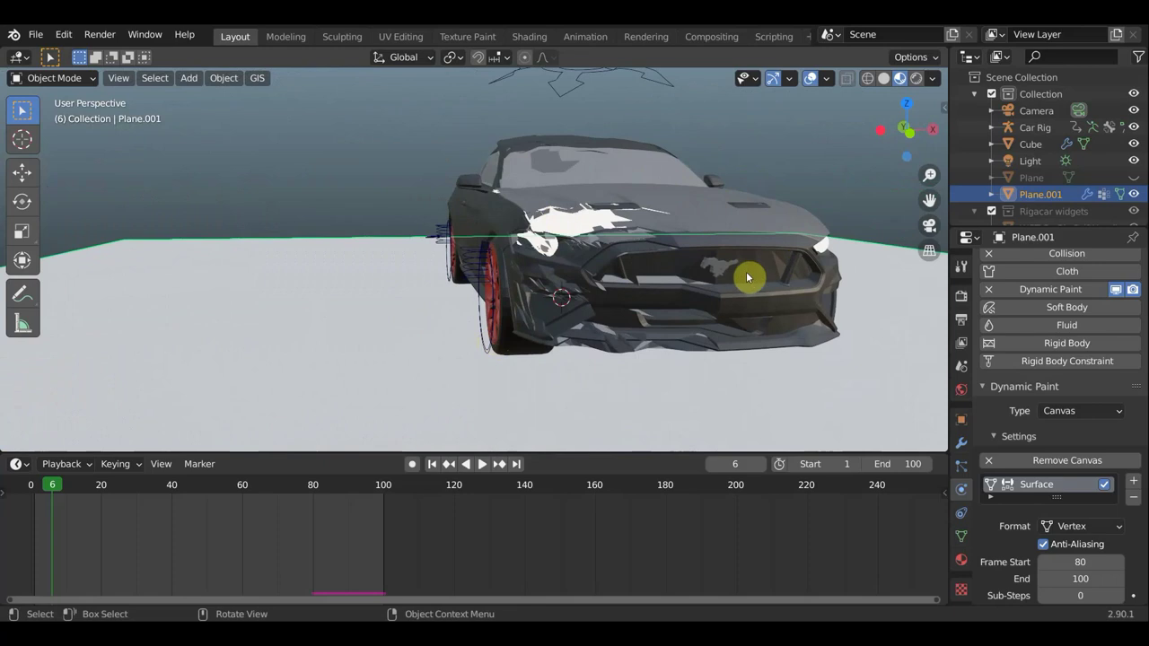
{"action": "scroll", "coordinate": [748, 277], "scroll_direction": "down", "scroll_amount": 3}
{"action": "scroll", "coordinate": [730, 288], "scroll_direction": "down", "scroll_amount": 2}
{"action": "middle_click_drag", "start_coordinate": [718, 296], "coordinate": [546, 288]}
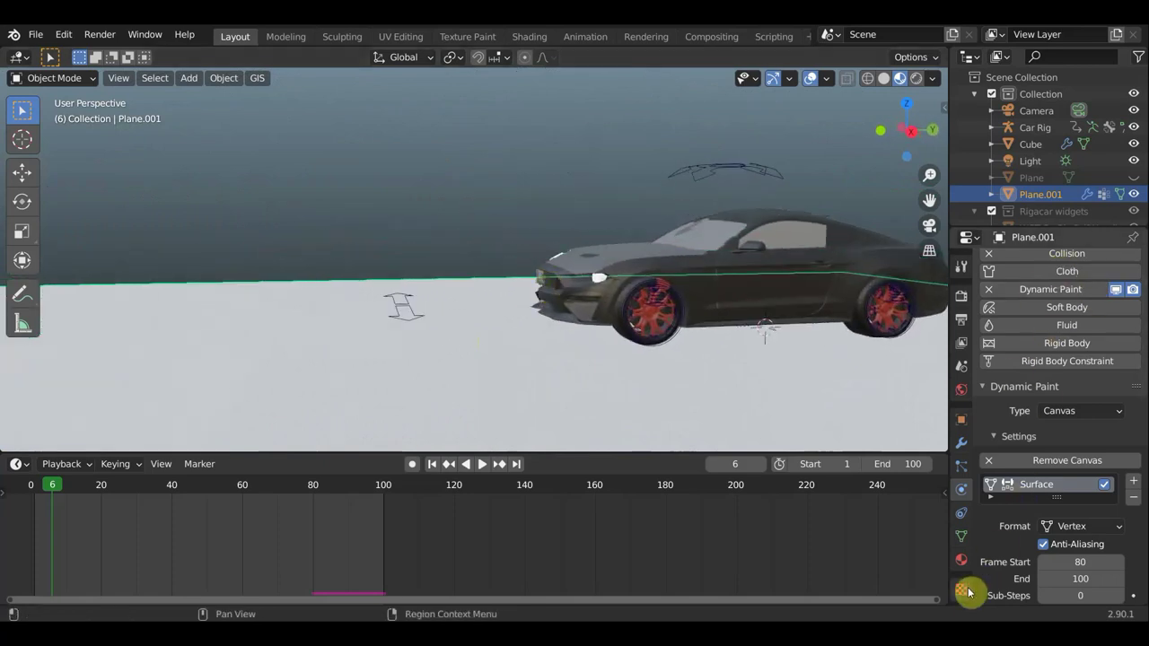
Select the Mustang and restore its Group vertex group after deleting it by mistake.
{"action": "left_click", "coordinate": [961, 537]}
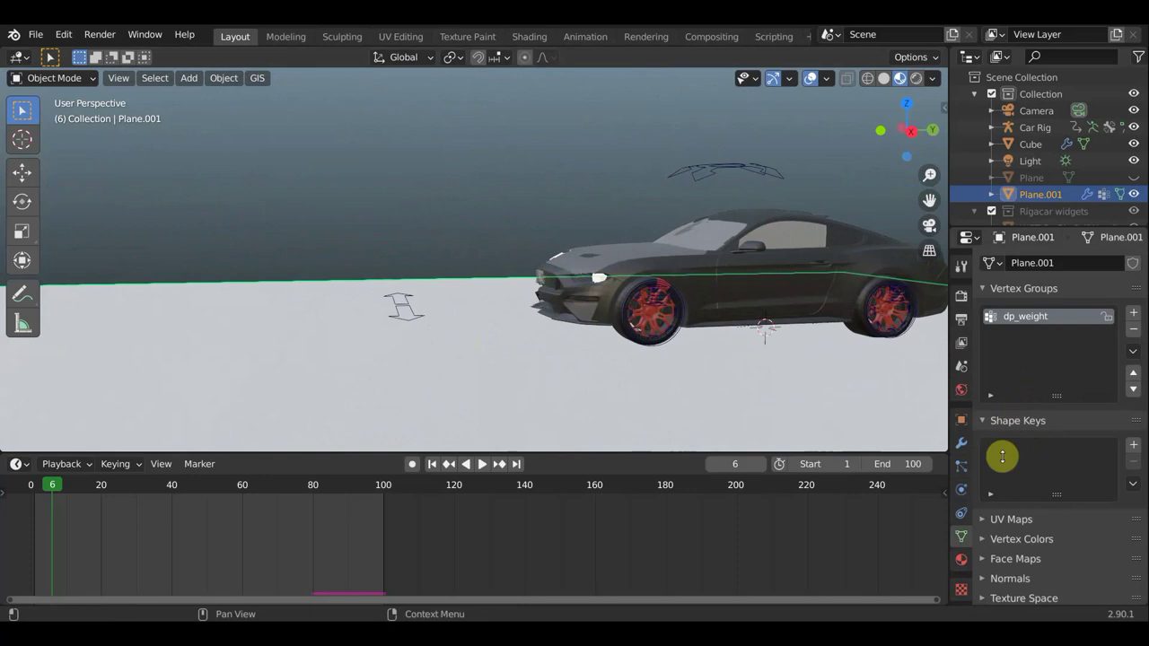
{"action": "left_click", "coordinate": [766, 231]}
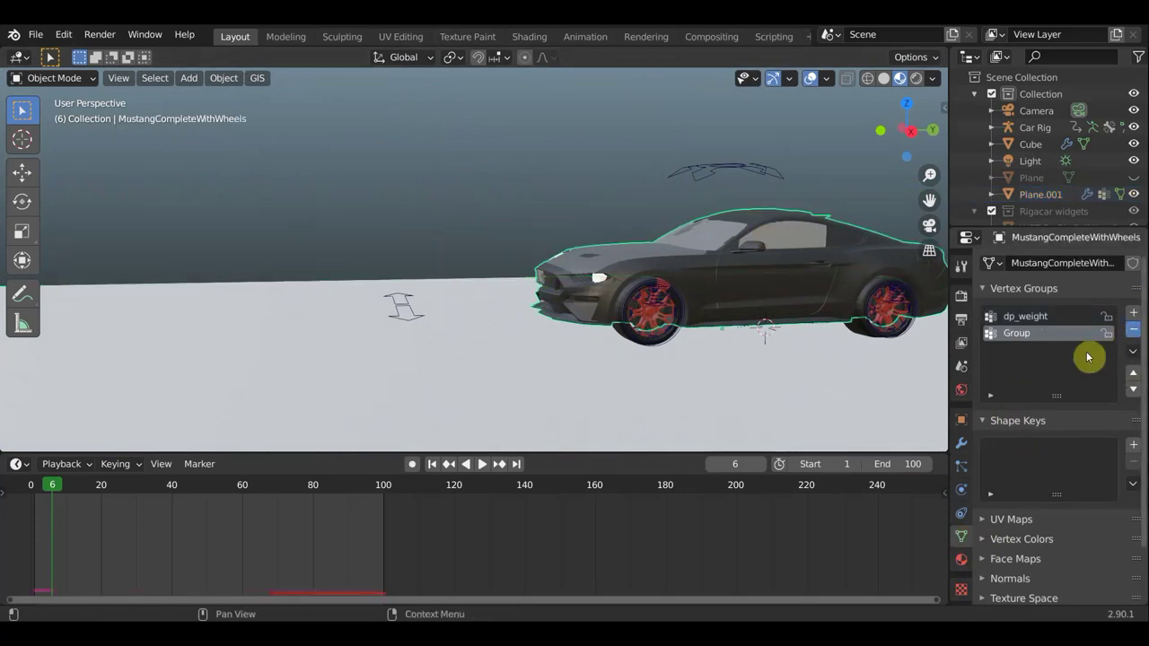
{"action": "left_click", "coordinate": [1133, 329]}
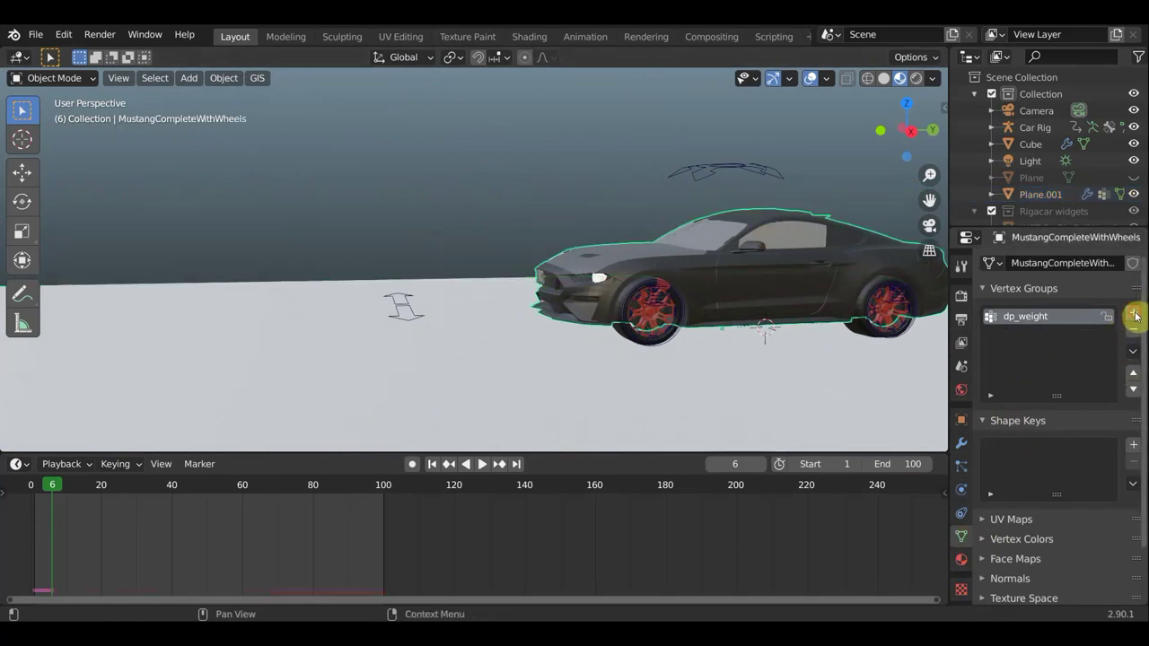
{"action": "key", "text": "ctrl+z"}
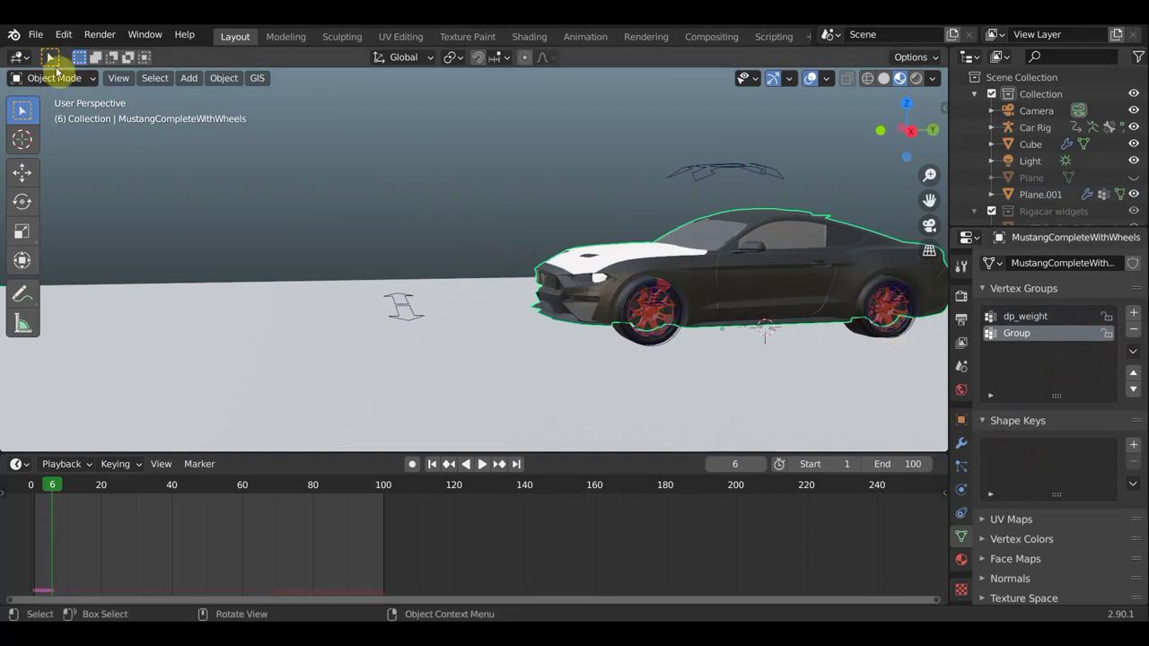
Switch the Mustang into Edit Mode and invert the mesh selection.
{"action": "left_click", "coordinate": [61, 78]}
{"action": "left_click", "coordinate": [57, 113]}
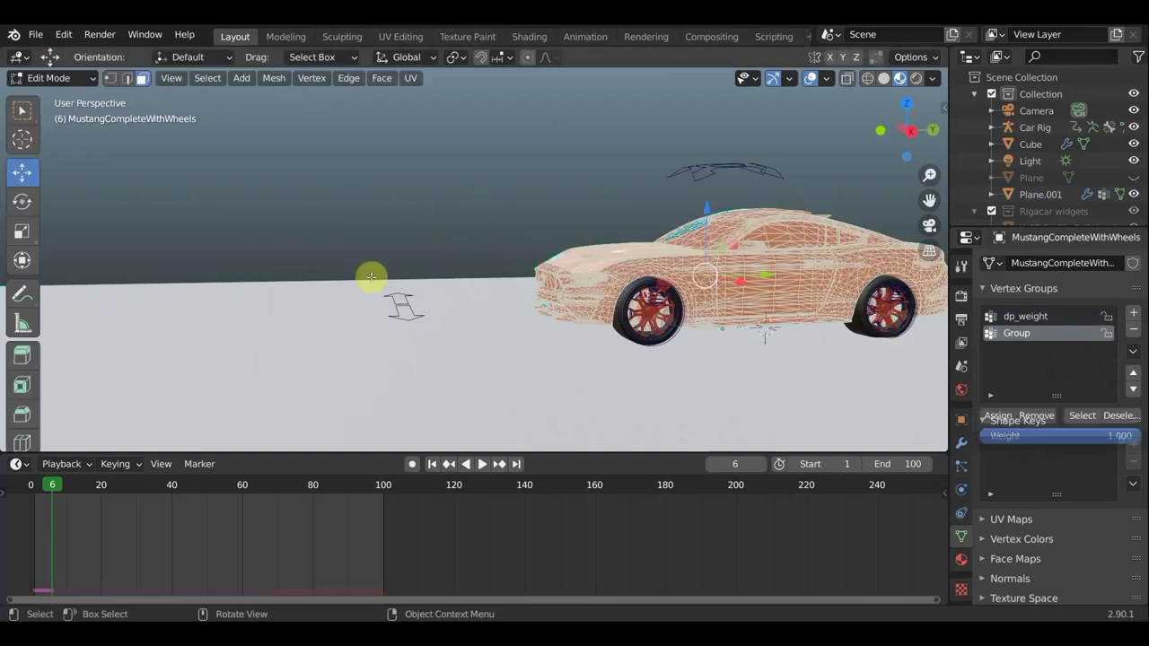
{"action": "mouse_move", "coordinate": [411, 305]}
{"action": "middle_mouse_down"}
{"action": "mouse_move", "coordinate": [508, 344]}
{"action": "mouse_move", "coordinate": [620, 329]}
{"action": "mouse_move", "coordinate": [526, 333]}
{"action": "mouse_move", "coordinate": [446, 355]}
{"action": "middle_mouse_up"}
{"action": "scroll", "coordinate": [671, 317], "scroll_direction": "up", "scroll_amount": 3}
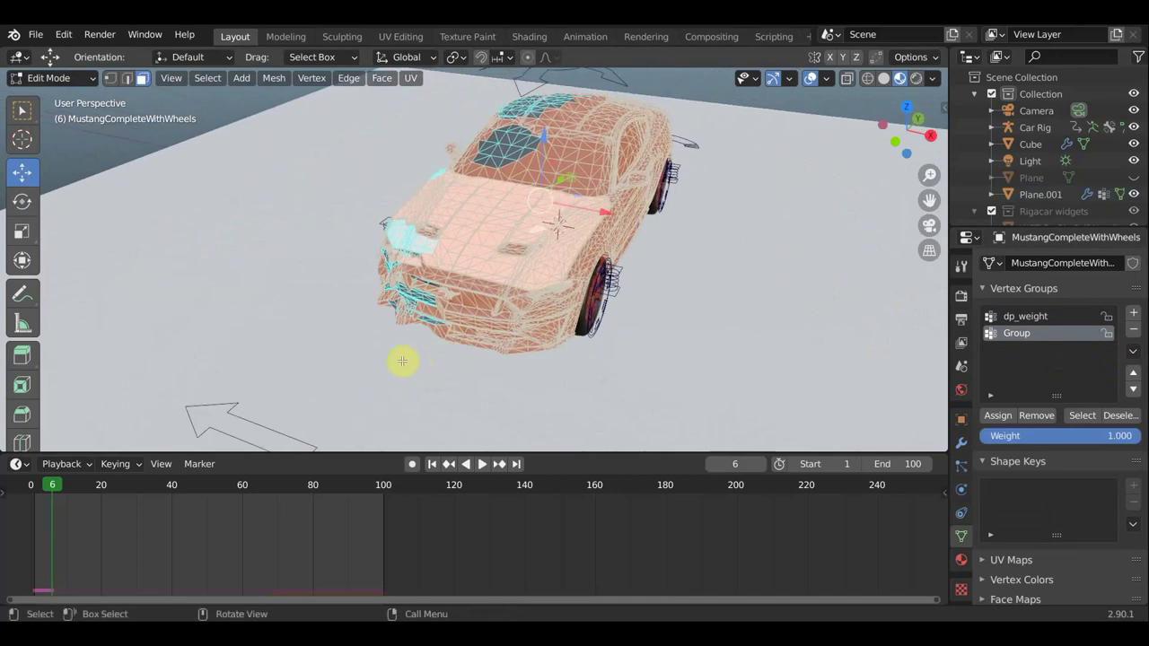
{"action": "scroll", "coordinate": [410, 357], "scroll_direction": "up", "scroll_amount": 2}
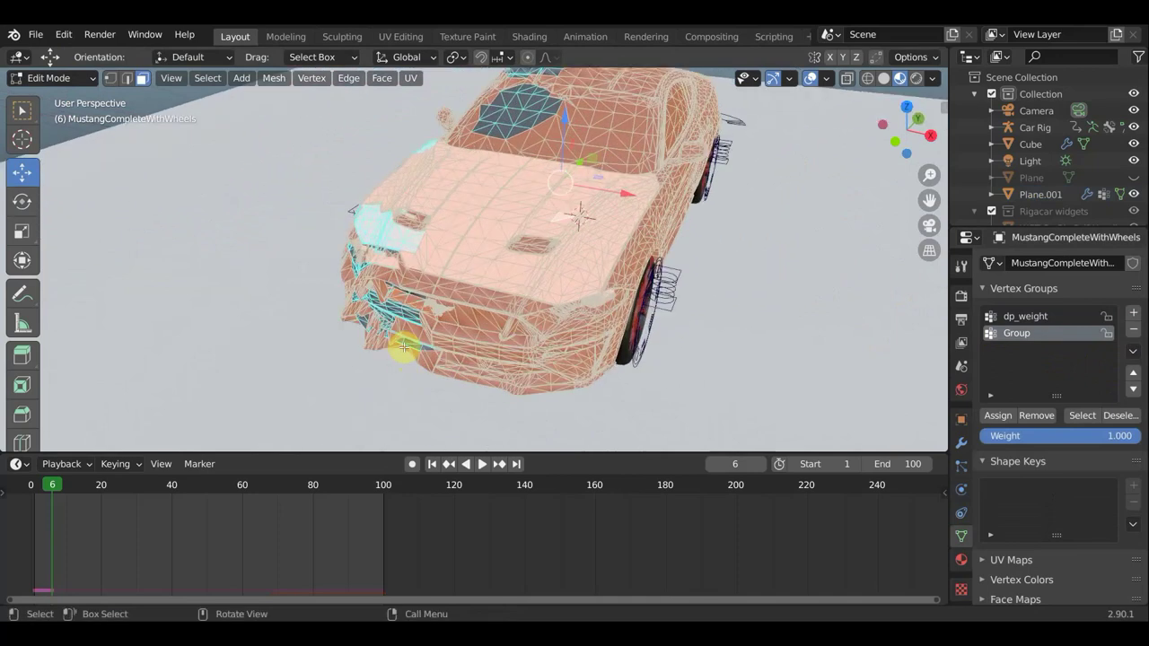
{"action": "key", "text": "ctrl+i"}
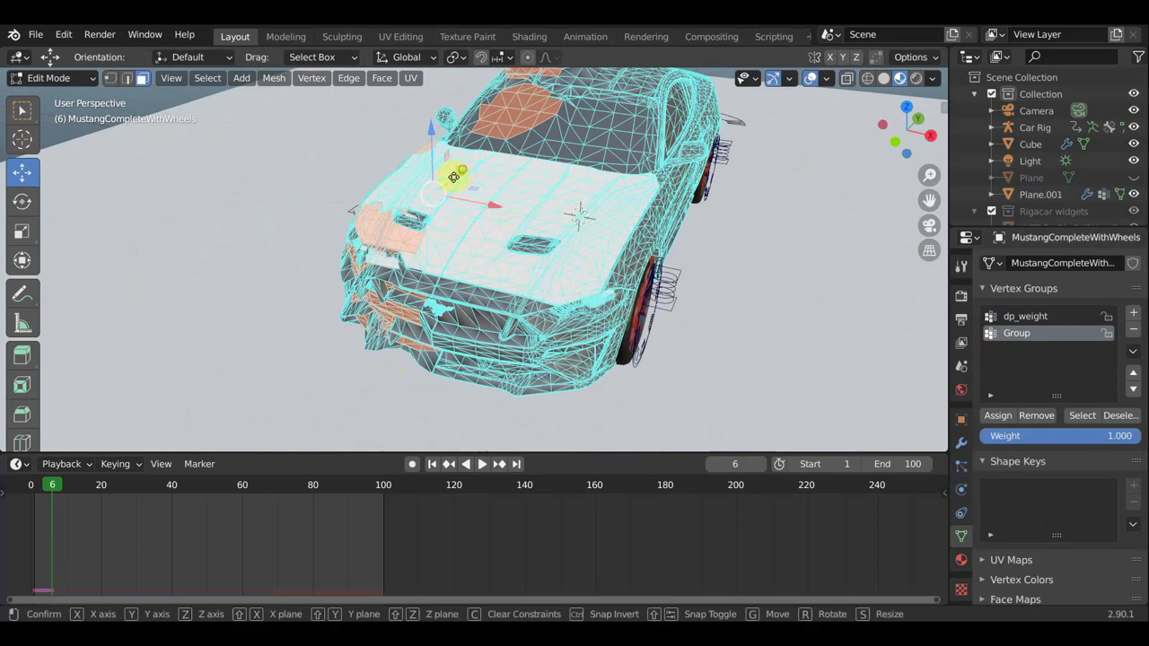
Move the selected mesh parts, raising them 0.21212 m along Z.
{"action": "left_click_drag", "start_coordinate": [461, 171], "coordinate": [442, 186]}
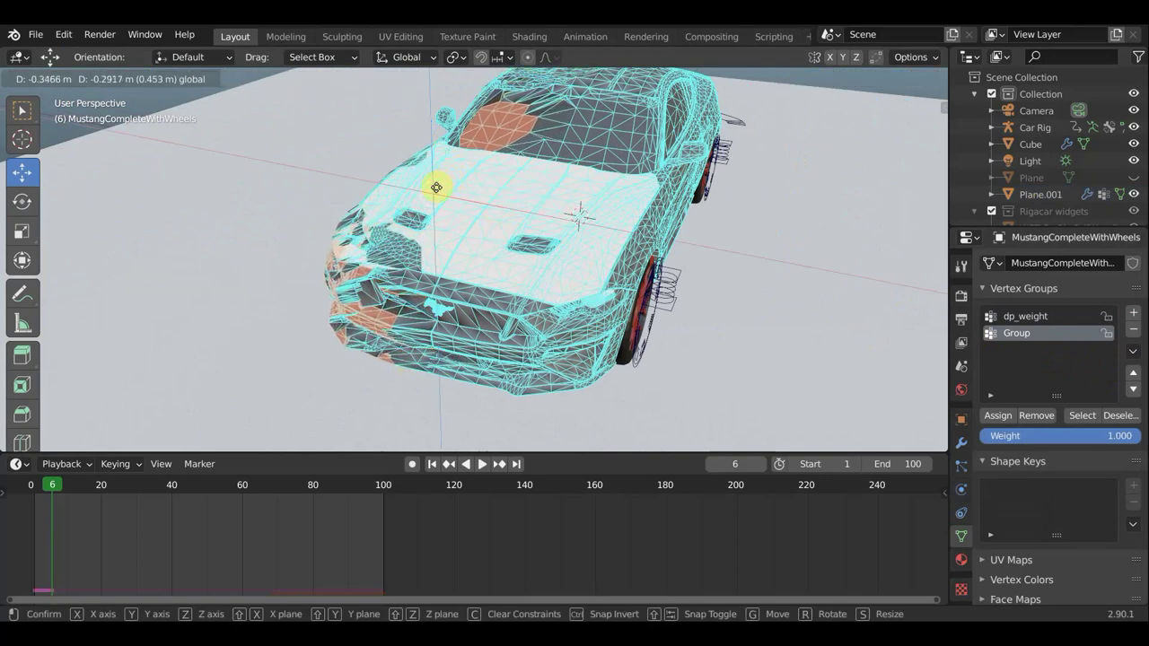
{"action": "left_click_drag", "start_coordinate": [437, 187], "coordinate": [502, 231]}
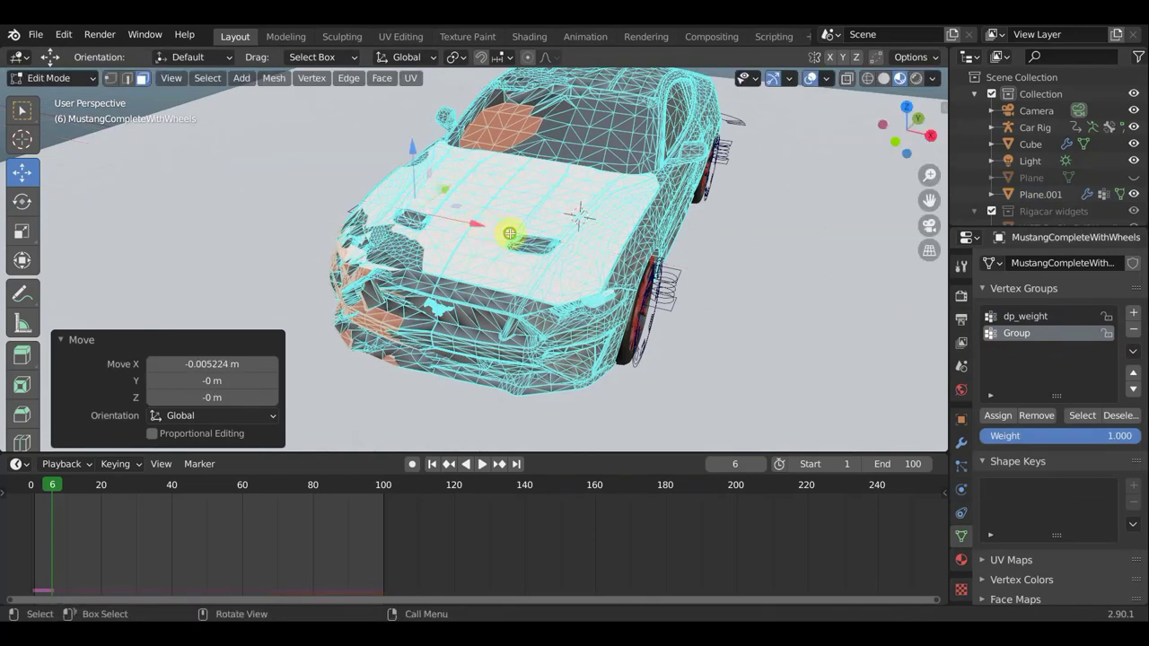
{"action": "mouse_move", "coordinate": [508, 236]}
{"action": "middle_mouse_down"}
{"action": "mouse_move", "coordinate": [680, 210]}
{"action": "mouse_move", "coordinate": [543, 233]}
{"action": "mouse_move", "coordinate": [584, 236]}
{"action": "mouse_move", "coordinate": [544, 264]}
{"action": "mouse_move", "coordinate": [611, 233]}
{"action": "mouse_move", "coordinate": [544, 246]}
{"action": "middle_mouse_up"}
{"action": "scroll", "coordinate": [543, 233], "scroll_direction": "down", "scroll_amount": 5}
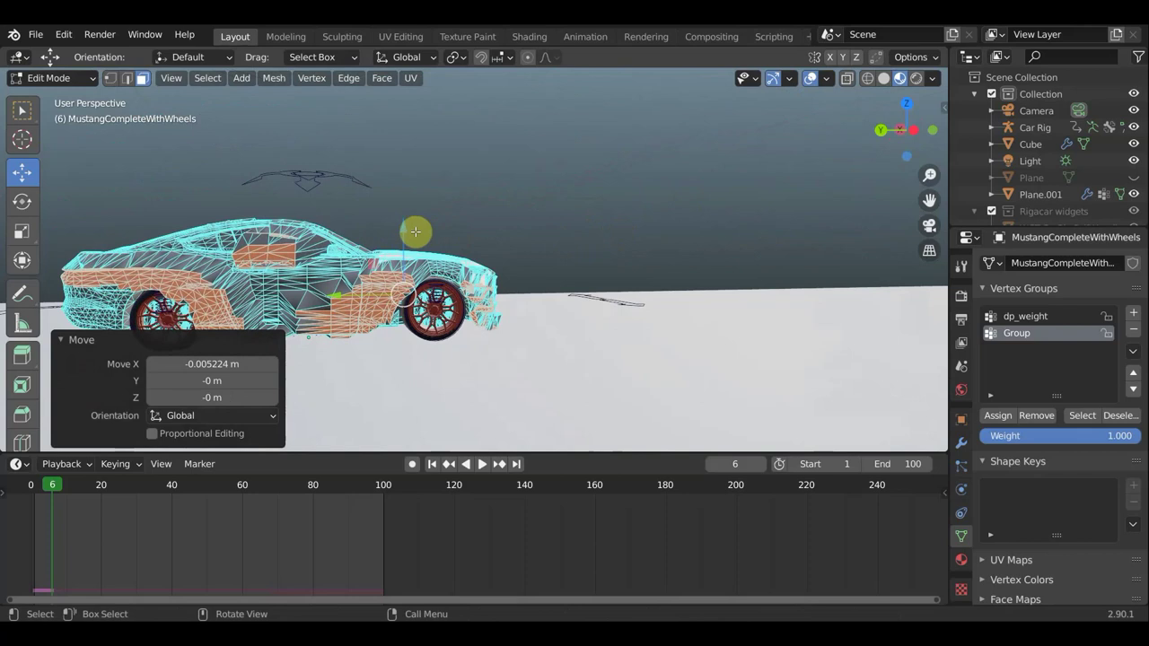
{"action": "key", "text": "g"}
{"action": "key", "text": "z"}
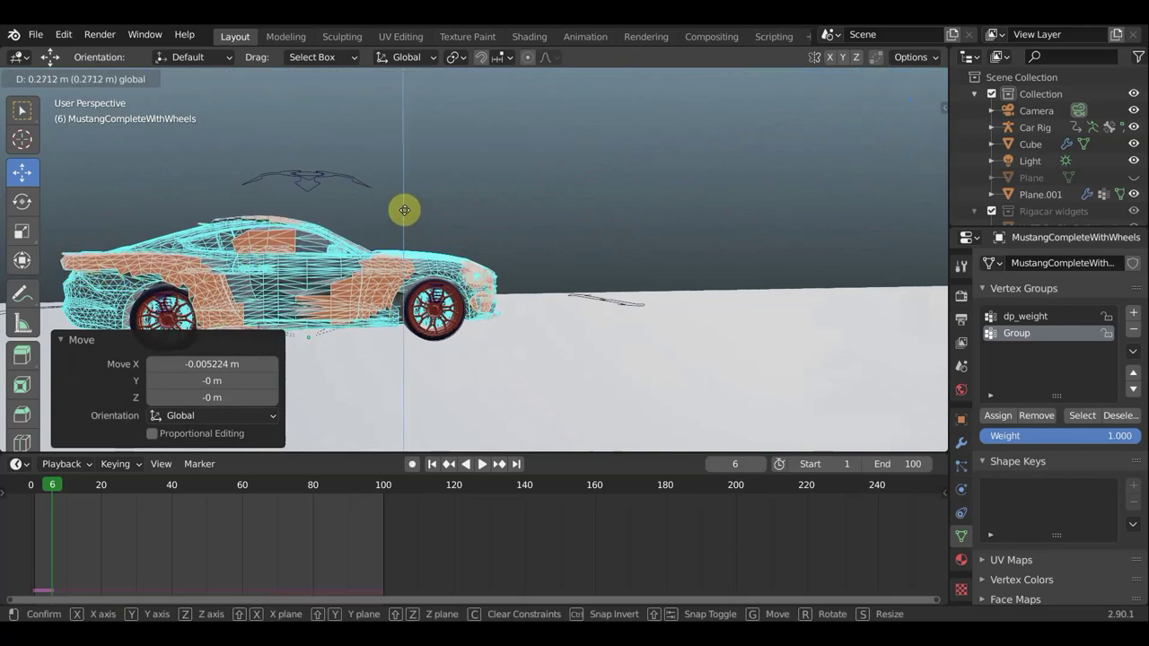
{"action": "left_click", "coordinate": [405, 212]}
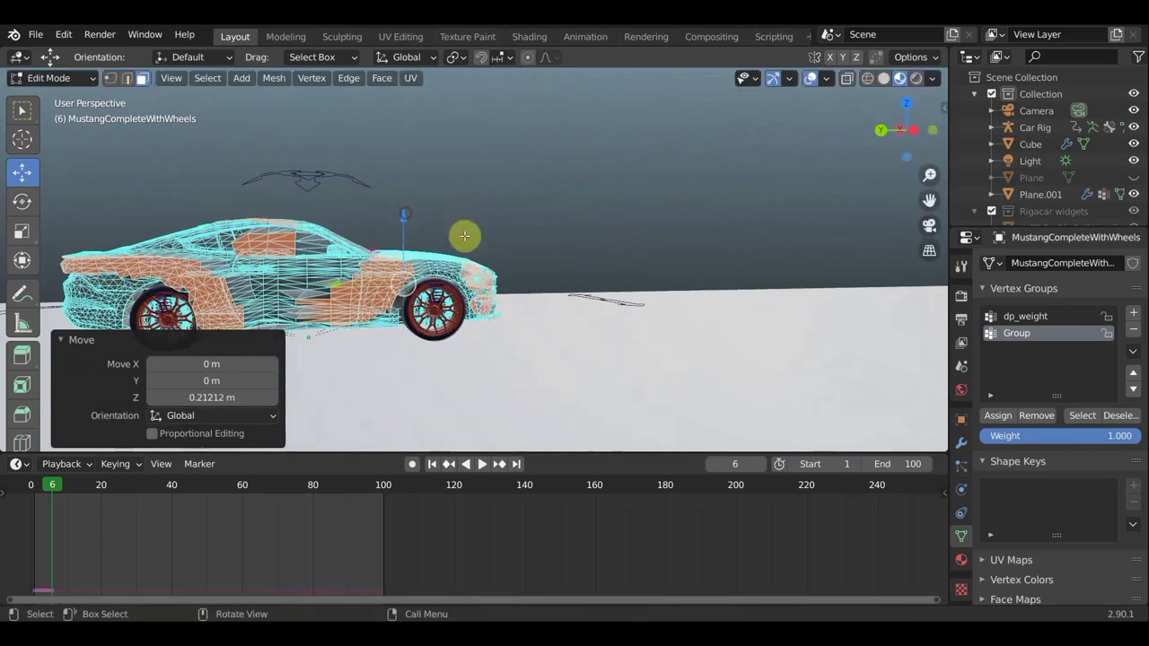
Shift the selected mesh part along the X axis.
{"action": "mouse_move", "coordinate": [464, 239]}
{"action": "middle_mouse_down"}
{"action": "mouse_move", "coordinate": [315, 257]}
{"action": "mouse_move", "coordinate": [302, 295]}
{"action": "mouse_move", "coordinate": [319, 302]}
{"action": "middle_mouse_up"}
{"action": "scroll", "coordinate": [315, 258], "scroll_direction": "up", "scroll_amount": 4}
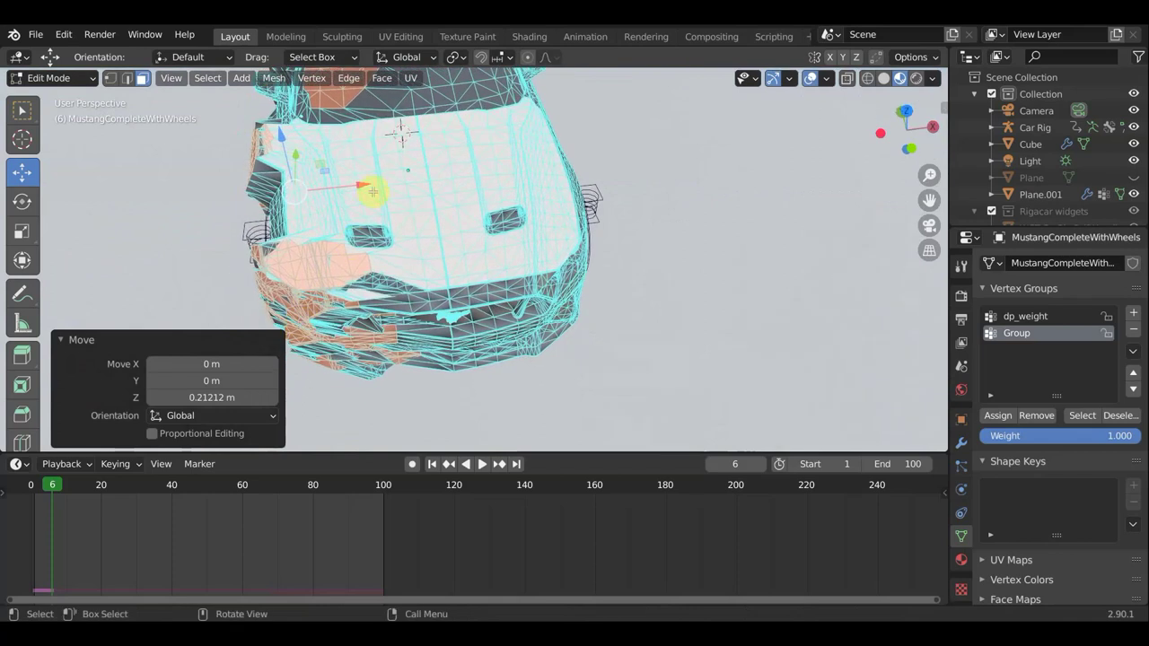
{"action": "left_click_drag", "start_coordinate": [370, 183], "coordinate": [392, 184]}
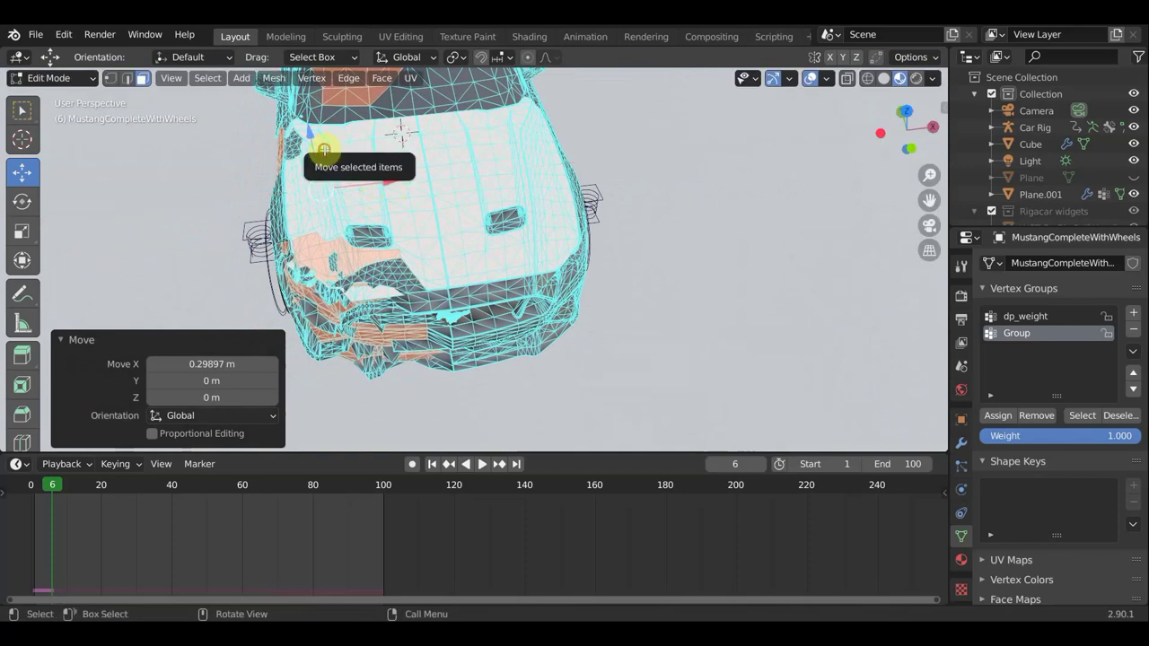
{"action": "left_click_drag", "start_coordinate": [326, 151], "coordinate": [321, 162]}
{"action": "mouse_move", "coordinate": [539, 231]}
{"action": "middle_mouse_down"}
{"action": "mouse_move", "coordinate": [416, 189]}
{"action": "mouse_move", "coordinate": [469, 192]}
{"action": "mouse_move", "coordinate": [561, 153]}
{"action": "middle_mouse_up"}
Circle-select the roof, front and body faces, then grow the selection with Ctrl+L.
{"action": "key", "text": "c"}
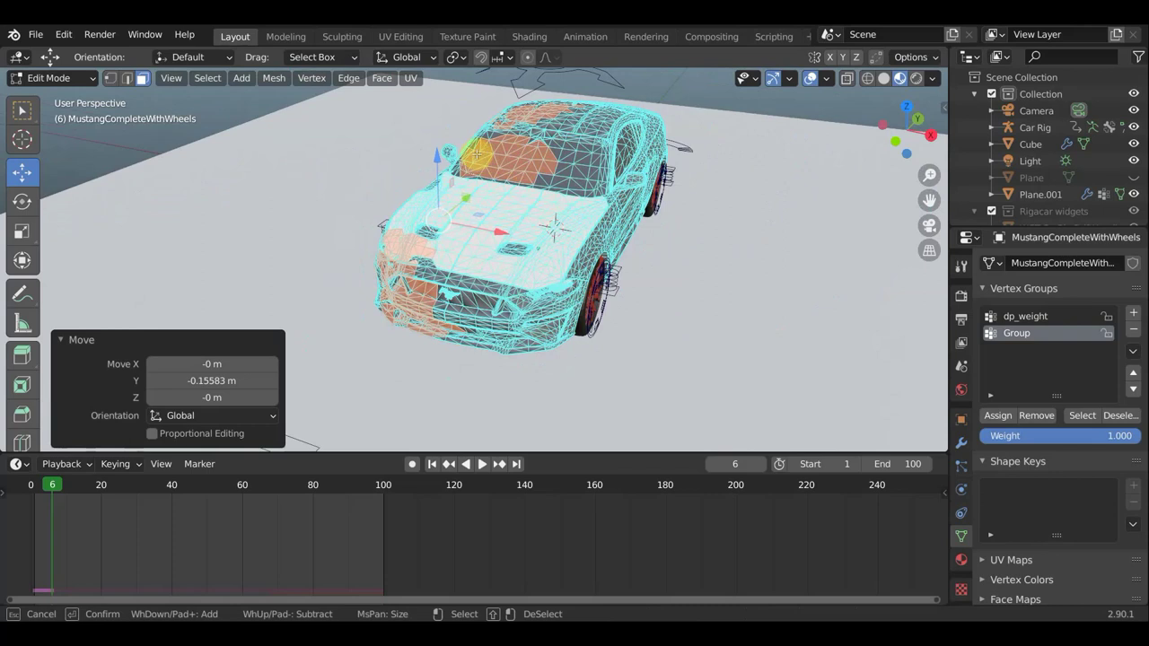
{"action": "left_click_drag", "start_coordinate": [518, 142], "coordinate": [546, 126]}
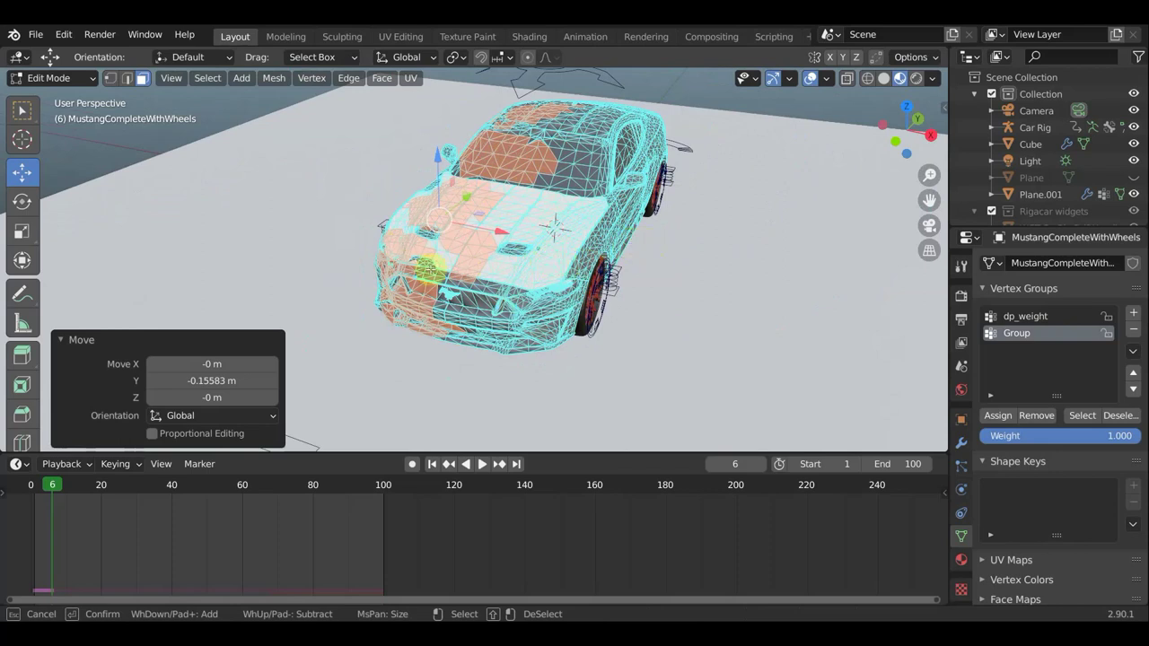
{"action": "left_click_drag", "start_coordinate": [442, 294], "coordinate": [455, 299]}
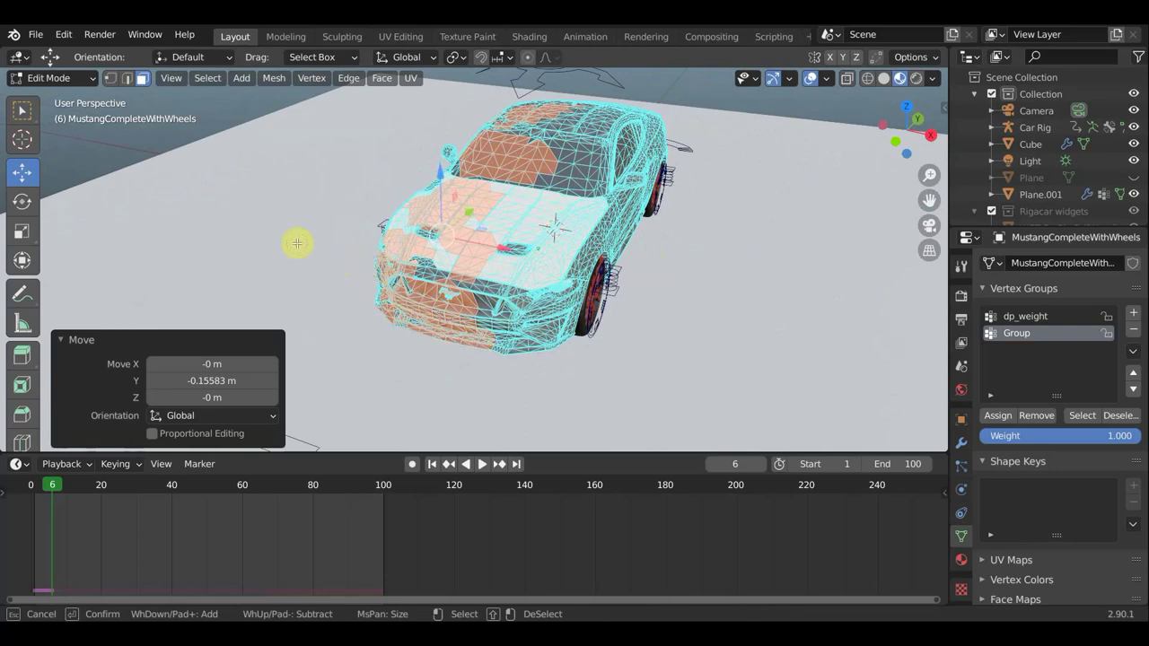
{"action": "key", "text": "Escape"}
{"action": "middle_click_drag", "start_coordinate": [297, 242], "coordinate": [426, 254]}
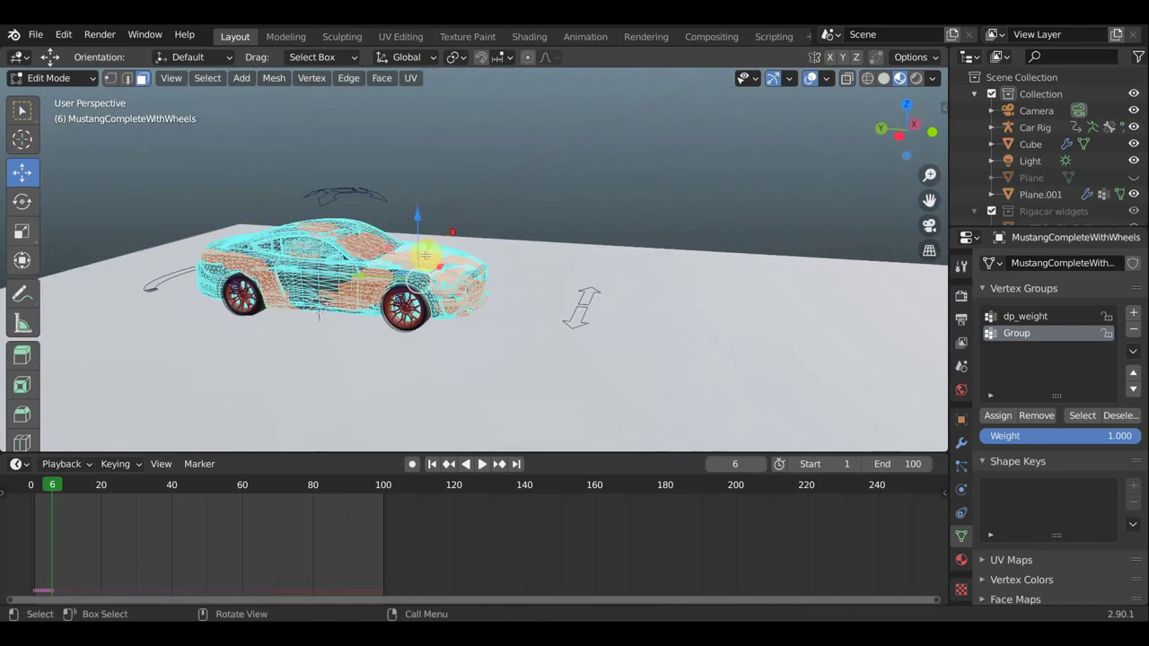
{"action": "key", "text": "c"}
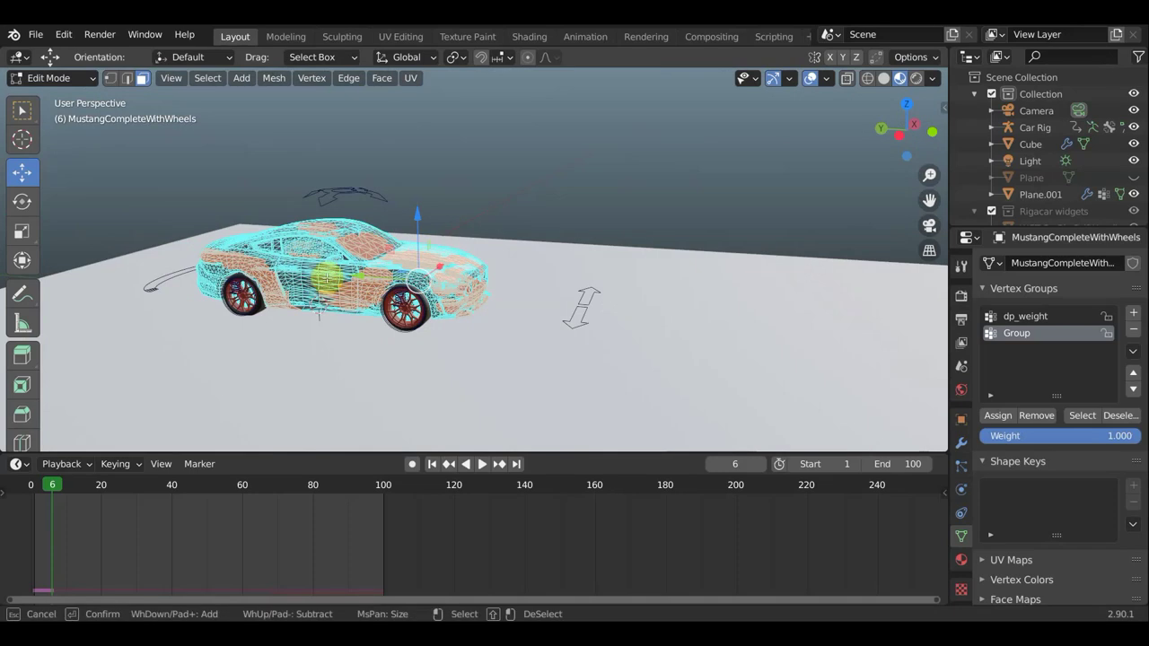
{"action": "mouse_move", "coordinate": [341, 285]}
{"action": "left_mouse_down"}
{"action": "mouse_move", "coordinate": [229, 282]}
{"action": "mouse_move", "coordinate": [390, 302]}
{"action": "mouse_move", "coordinate": [62, 129]}
{"action": "left_mouse_up"}
{"action": "key", "text": "Escape"}
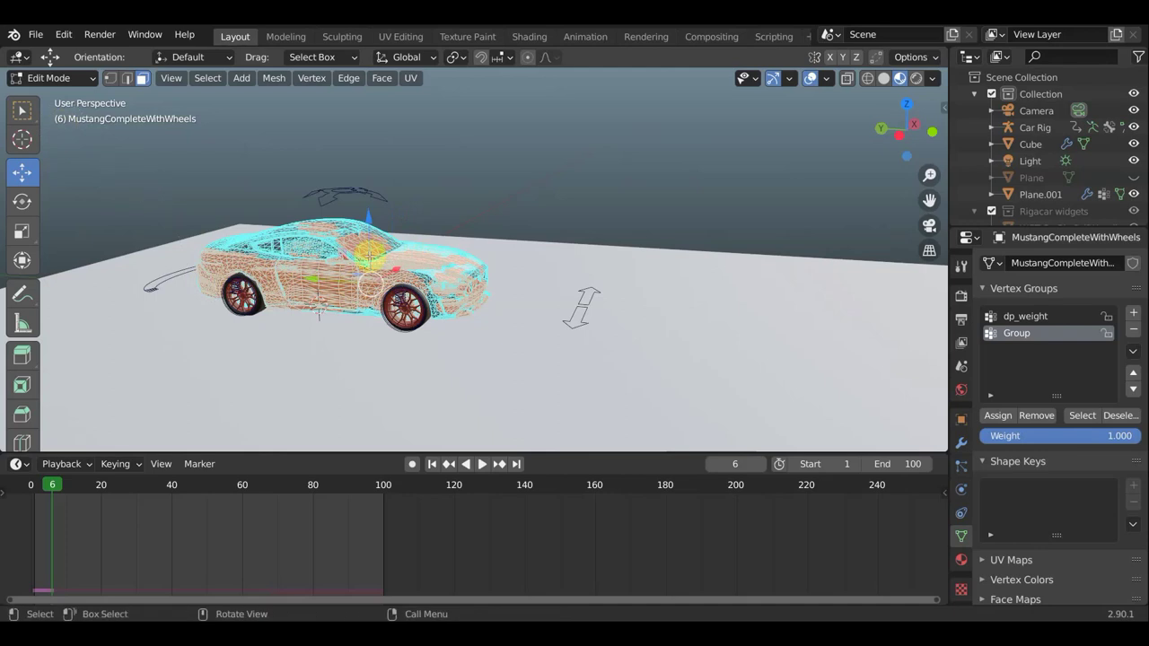
{"action": "key", "text": "ctrl"}
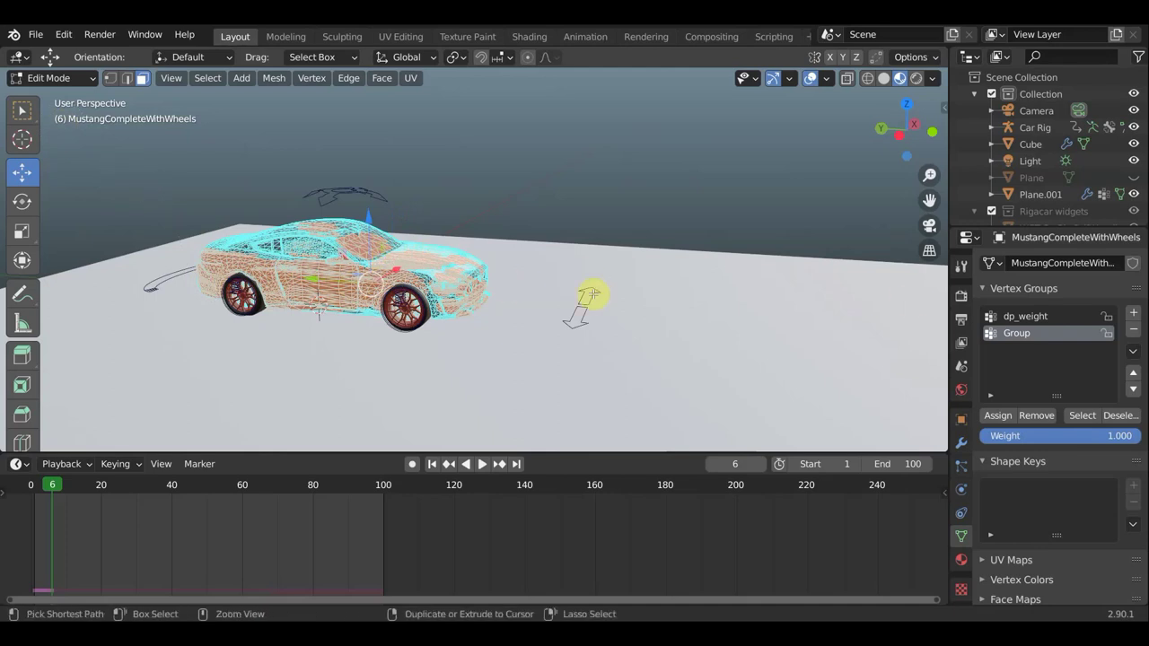
{"action": "key", "text": "ctrl+l"}
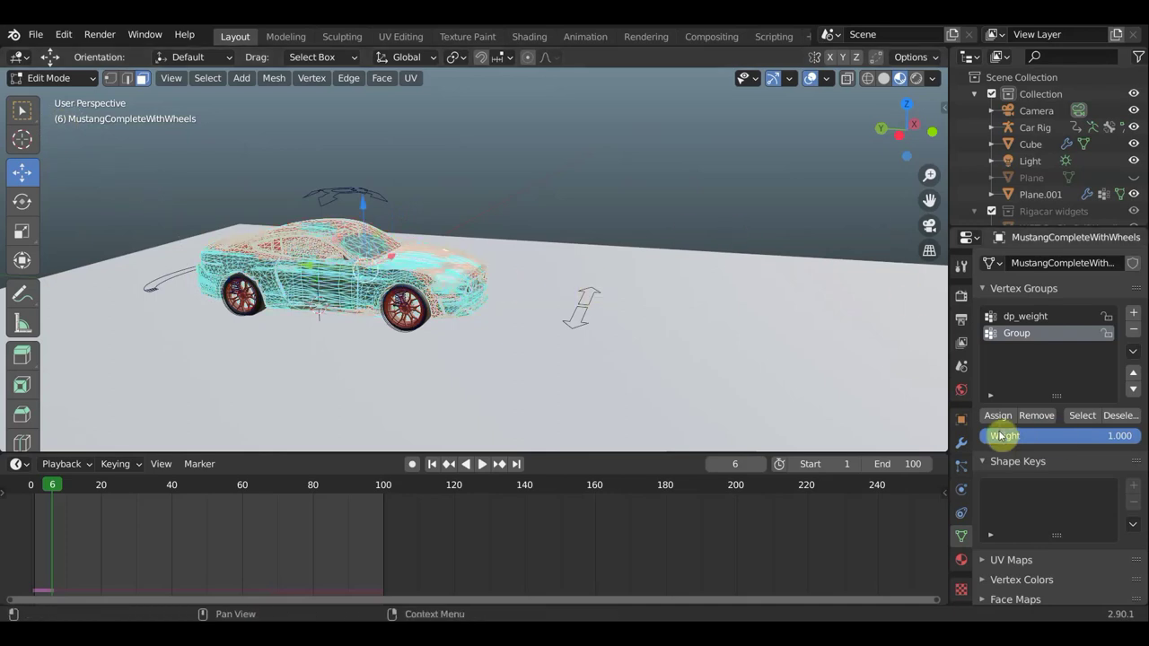
Assign the selected faces to vertex group Group and return to Object Mode.
{"action": "left_click", "coordinate": [999, 416]}
{"action": "mouse_move", "coordinate": [636, 360]}
{"action": "middle_mouse_down"}
{"action": "mouse_move", "coordinate": [449, 350]}
{"action": "mouse_move", "coordinate": [540, 334]}
{"action": "middle_mouse_up"}
{"action": "left_click", "coordinate": [63, 78]}
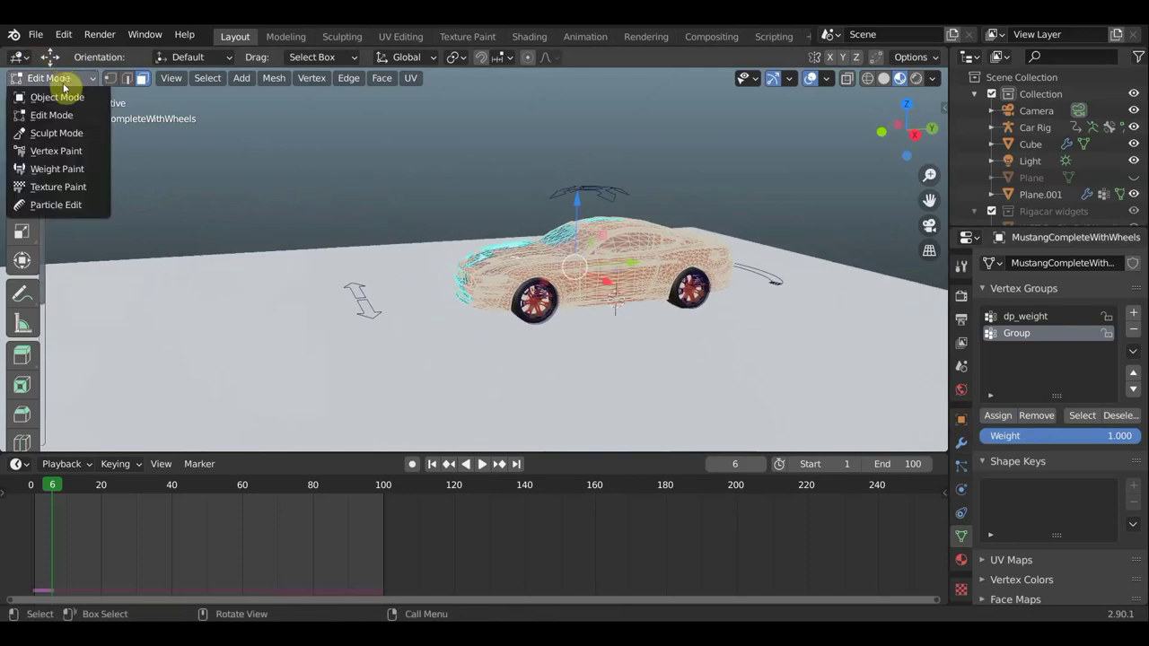
{"action": "key", "text": "Tab"}
Play the crash to frame 79, where the car is blown apart at the wall.
{"action": "scroll", "coordinate": [580, 398], "scroll_direction": "down", "scroll_amount": 5}
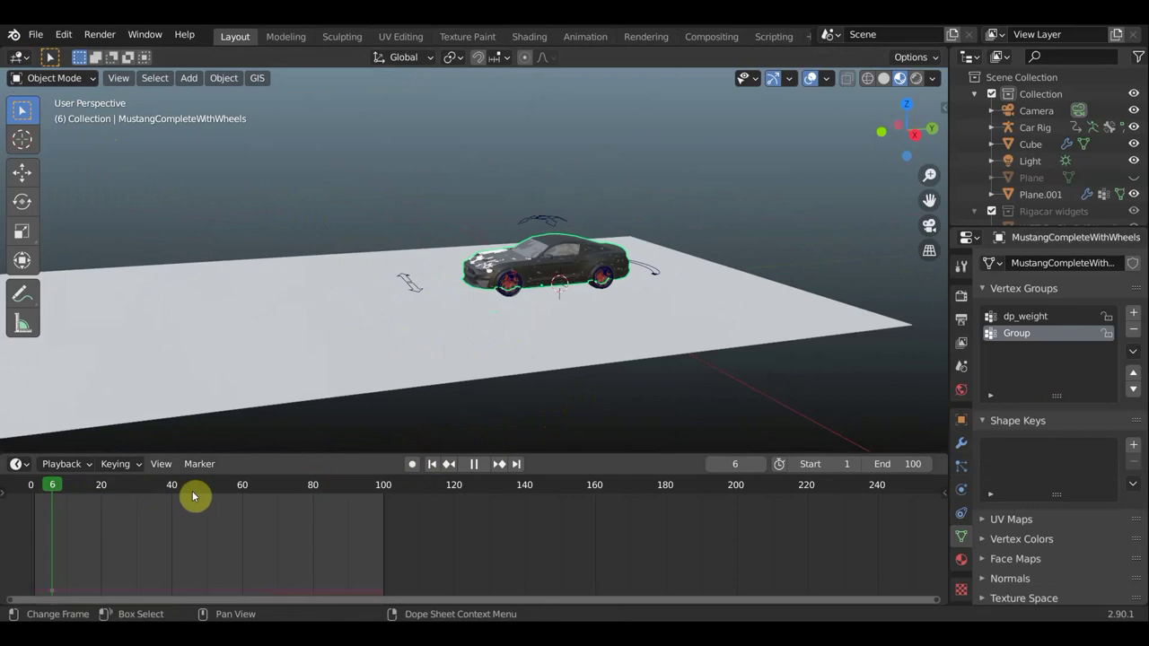
{"action": "key", "text": "space"}
{"action": "key", "text": "space"}
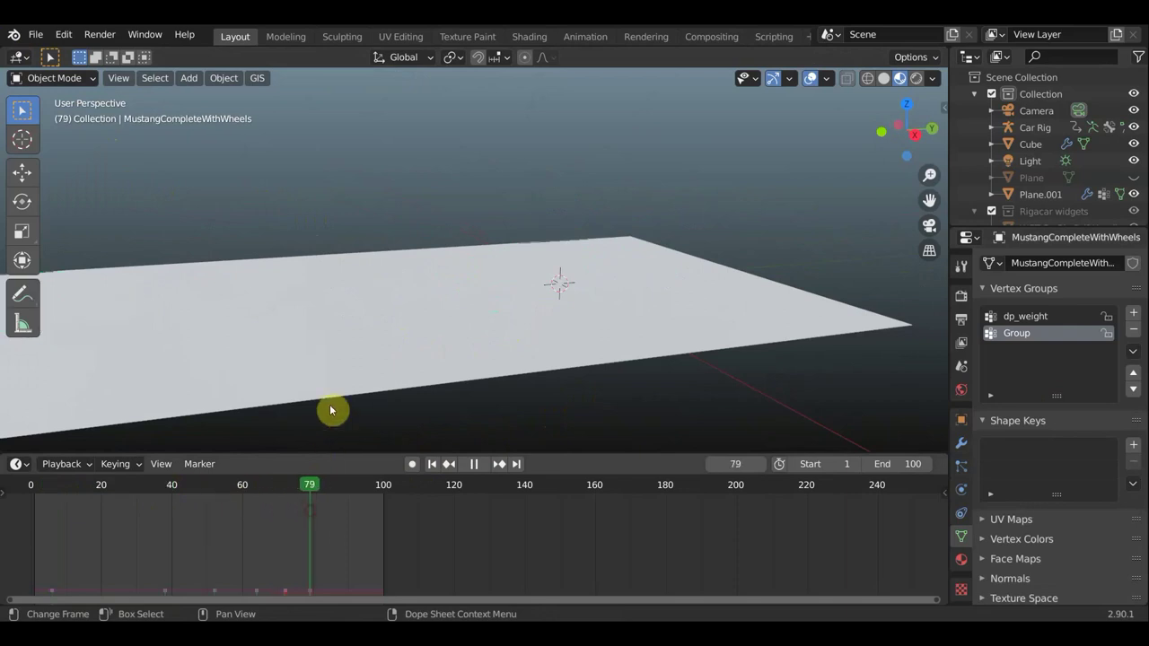
{"action": "mouse_move", "coordinate": [328, 410]}
{"action": "middle_mouse_down"}
{"action": "mouse_move", "coordinate": [201, 340]}
{"action": "mouse_move", "coordinate": [702, 371]}
{"action": "mouse_move", "coordinate": [10, 404]}
{"action": "mouse_move", "coordinate": [46, 349]}
{"action": "mouse_move", "coordinate": [256, 366]}
{"action": "mouse_move", "coordinate": [267, 338]}
{"action": "mouse_move", "coordinate": [546, 277]}
{"action": "mouse_move", "coordinate": [443, 300]}
{"action": "middle_mouse_up"}
{"action": "scroll", "coordinate": [478, 294], "scroll_direction": "up", "scroll_amount": 2}
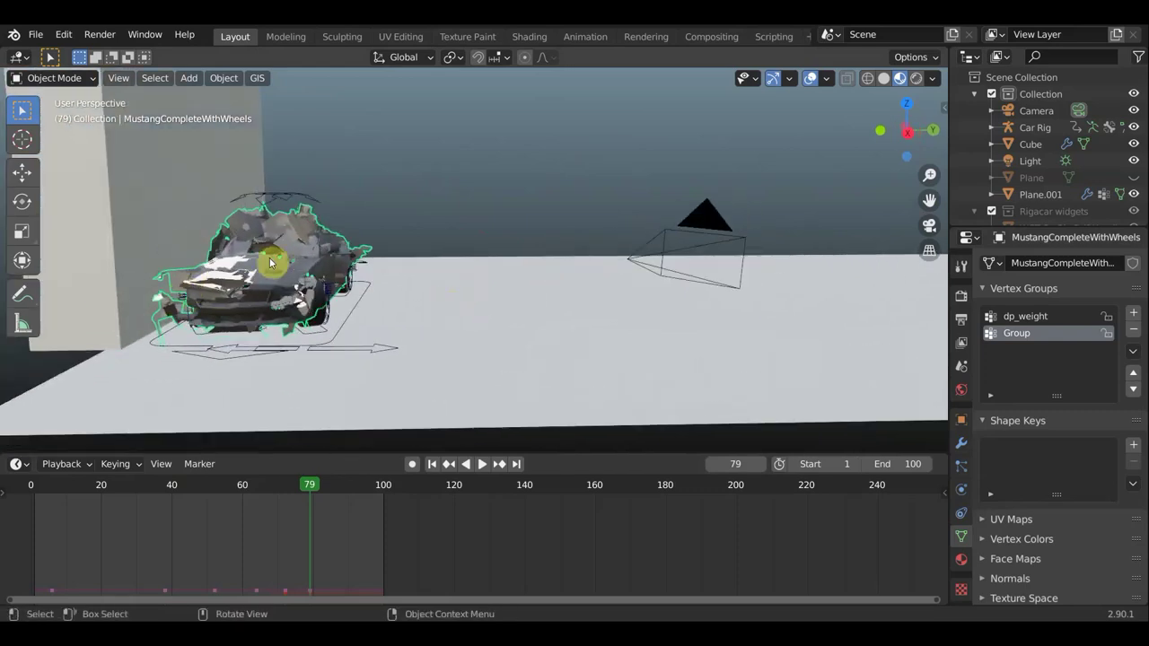
Set the Explode modifier's Vertex Group to Group and refresh the explosion.
{"action": "left_click", "coordinate": [962, 444]}
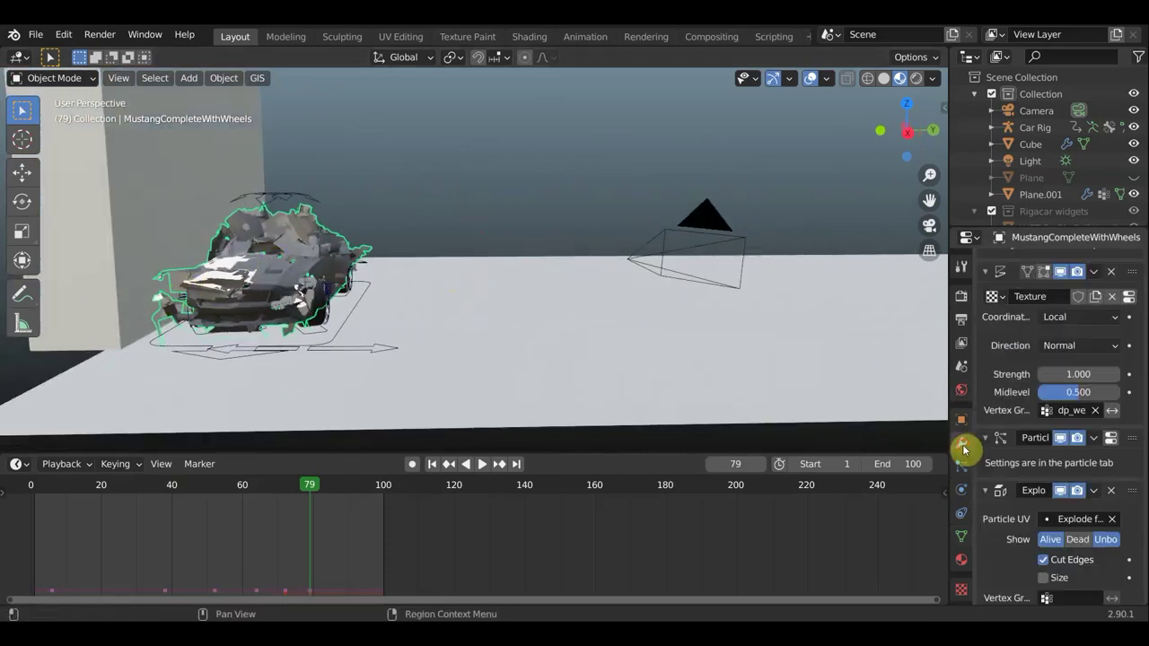
{"action": "scroll", "coordinate": [1041, 498], "scroll_direction": "down", "scroll_amount": 3}
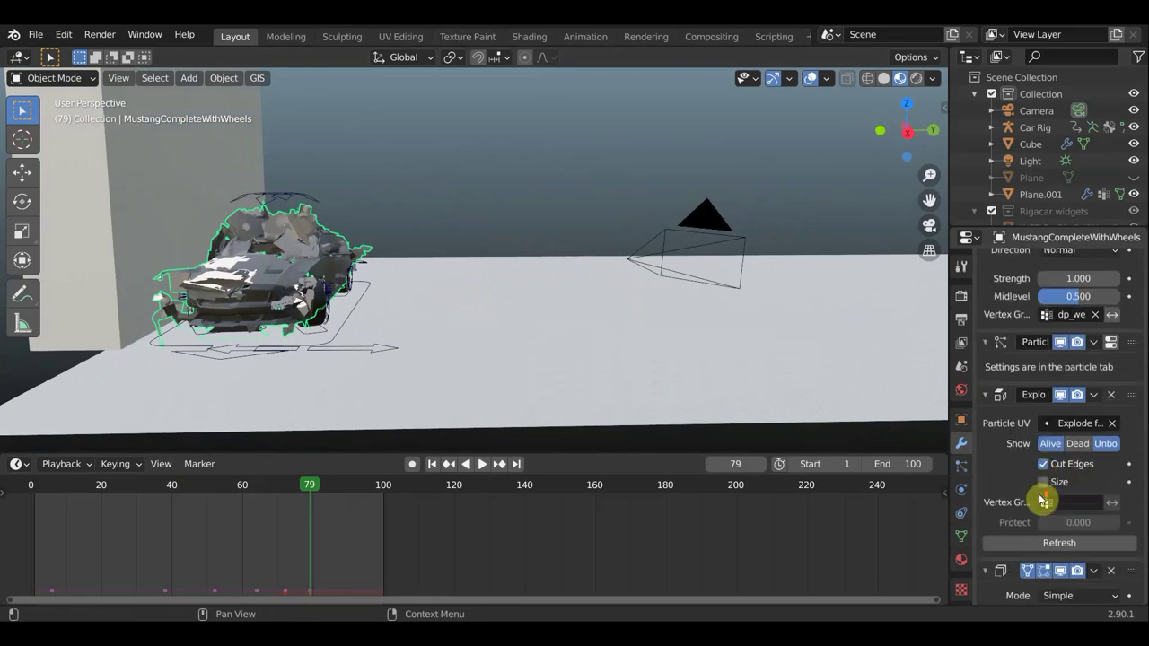
{"action": "left_click", "coordinate": [1097, 504]}
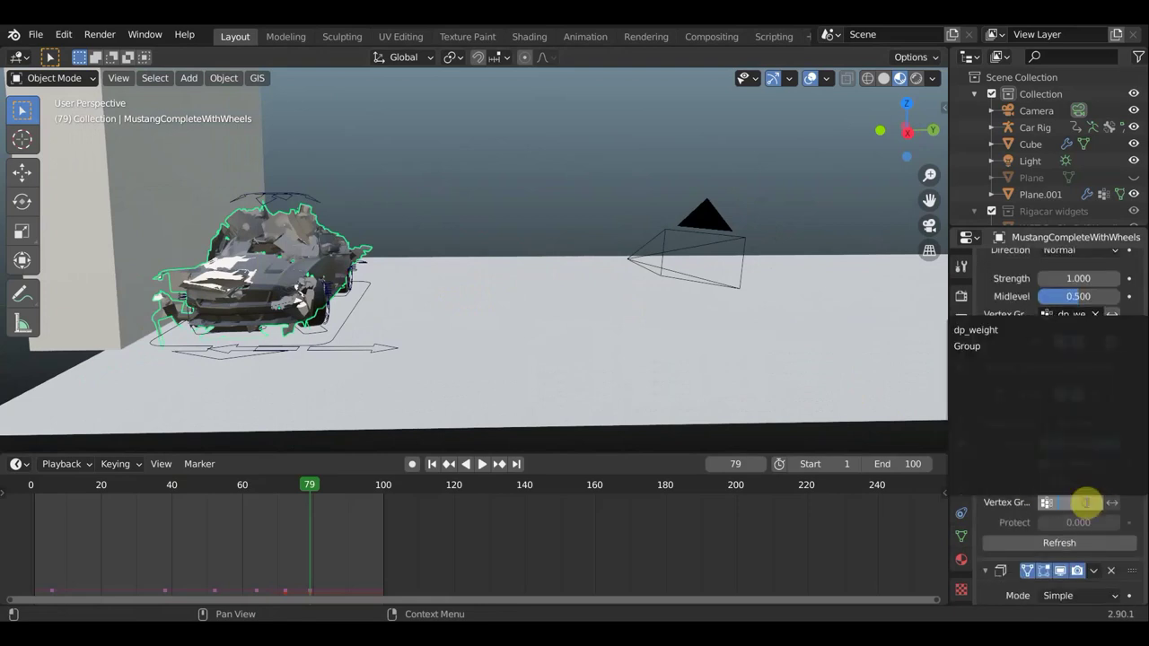
{"action": "left_click", "coordinate": [971, 355]}
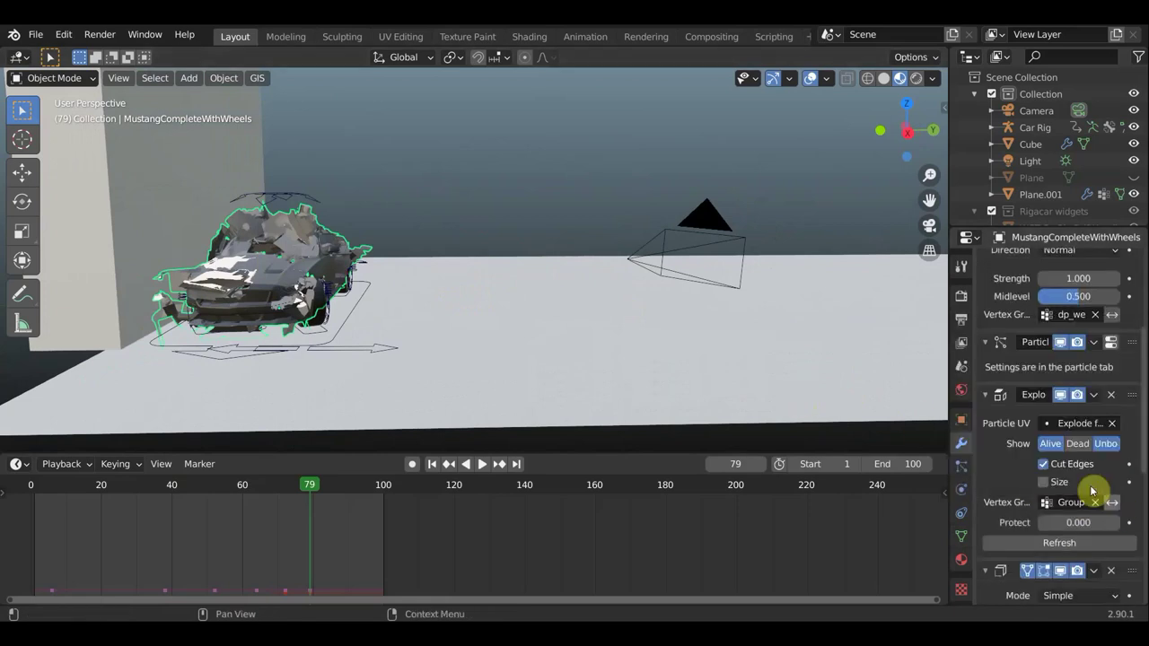
{"action": "left_click", "coordinate": [1060, 545]}
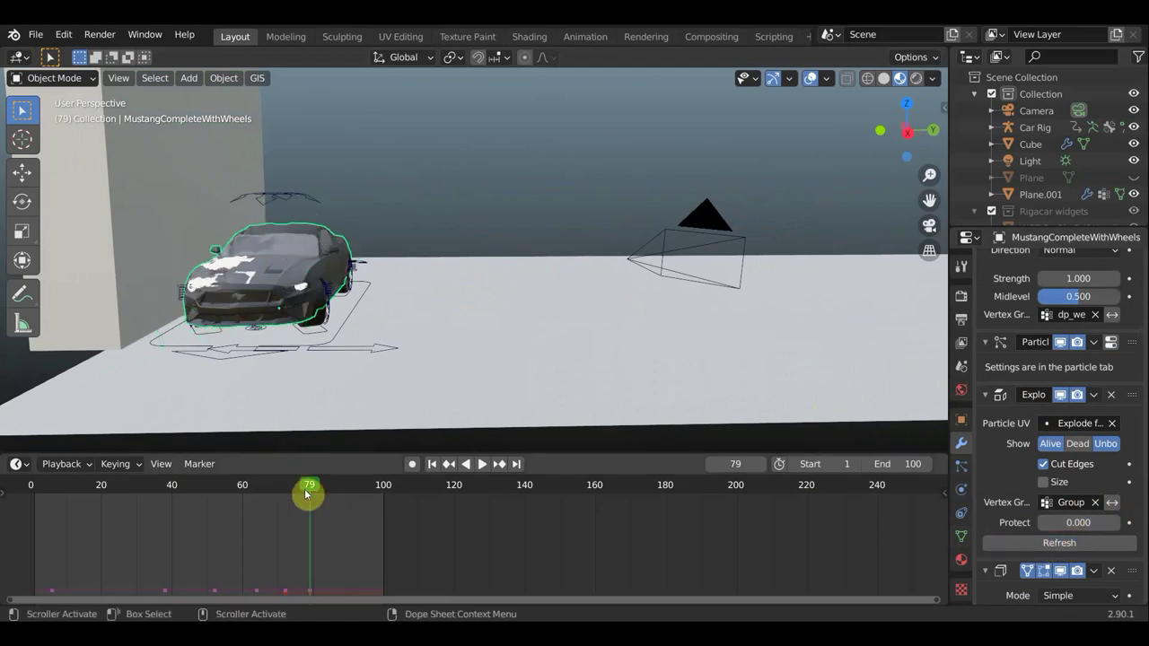
Replay the crash from frame 71 and stop at frame 102.
{"action": "key", "text": "space"}
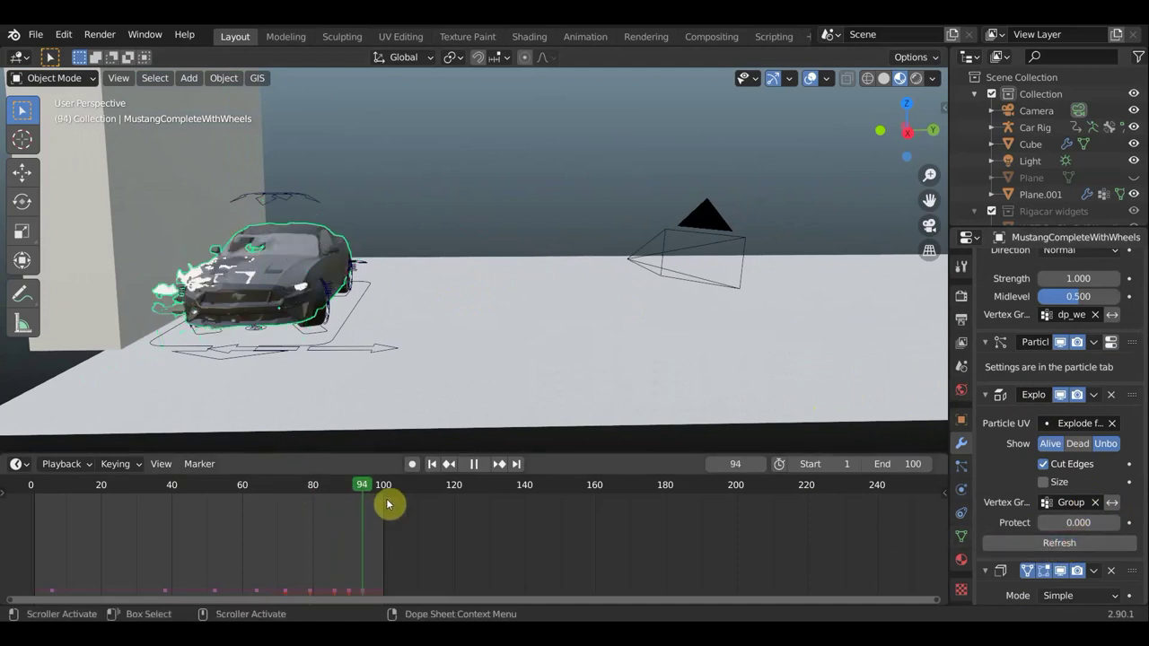
{"action": "left_click", "coordinate": [276, 489]}
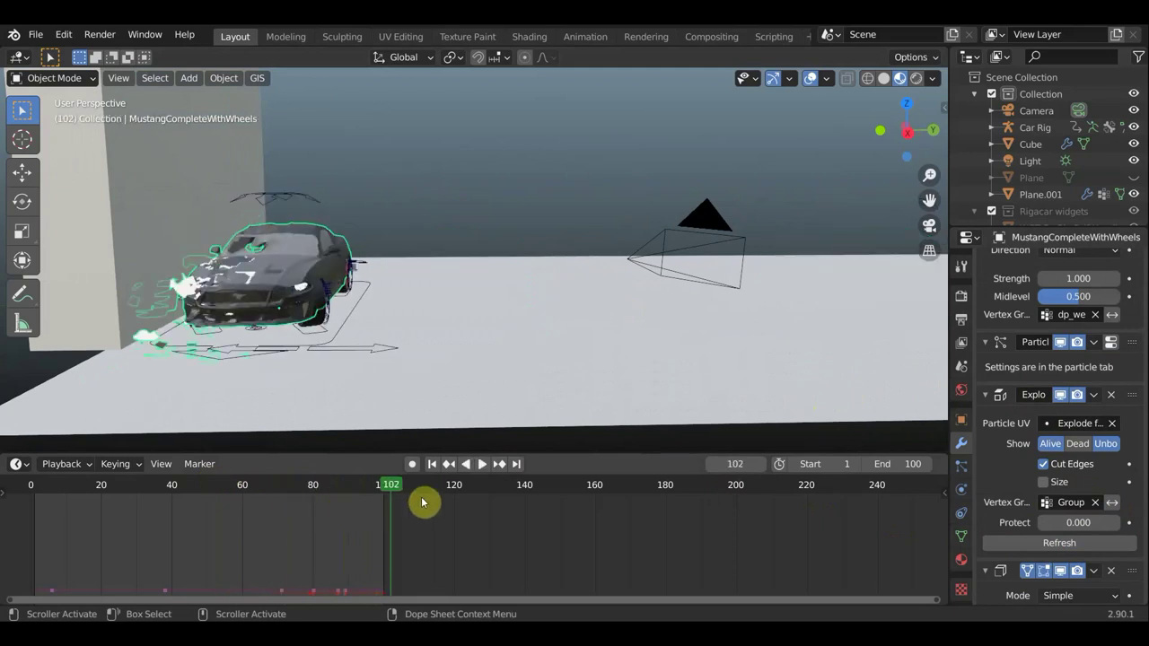
{"action": "key", "text": "space"}
Orbit and zoom in on the car's front to confirm only it scatters debris.
{"action": "mouse_move", "coordinate": [415, 312]}
{"action": "middle_mouse_down"}
{"action": "mouse_move", "coordinate": [700, 313]}
{"action": "mouse_move", "coordinate": [884, 172]}
{"action": "middle_mouse_up"}
{"action": "scroll", "coordinate": [664, 321], "scroll_direction": "up", "scroll_amount": 2}
{"action": "scroll", "coordinate": [647, 321], "scroll_direction": "up", "scroll_amount": 3}
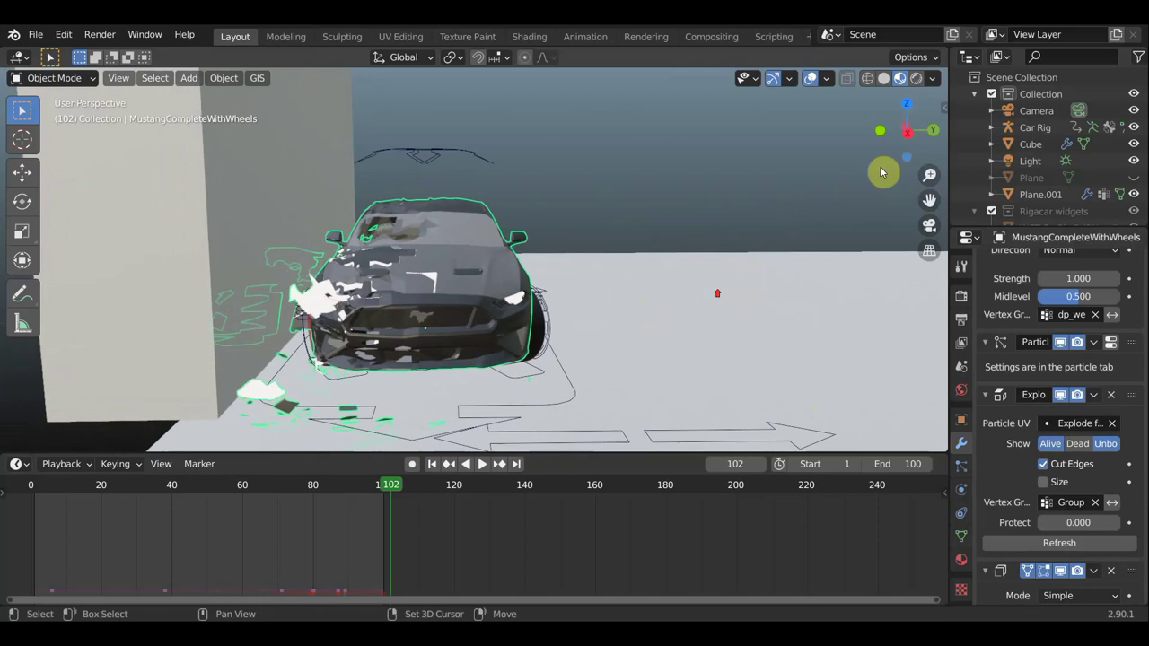
{"action": "middle_click_drag", "start_coordinate": [769, 141], "coordinate": [590, 285]}
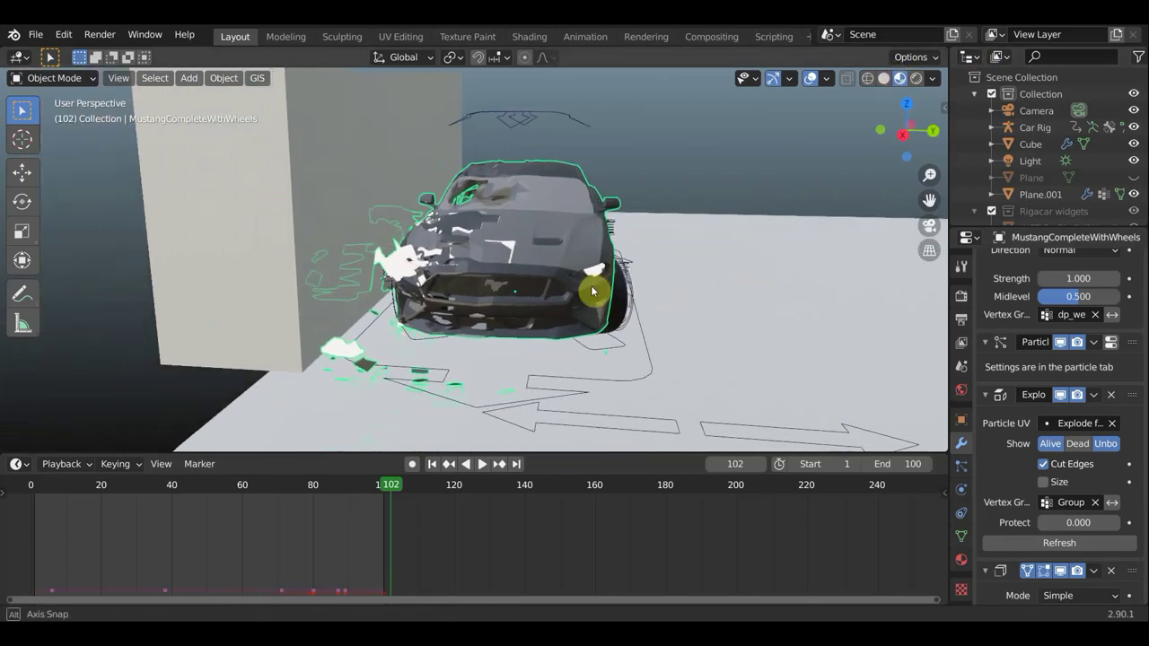
{"action": "scroll", "coordinate": [590, 285], "scroll_direction": "up", "scroll_amount": 2}
{"action": "scroll", "coordinate": [505, 287], "scroll_direction": "up", "scroll_amount": 2}
{"action": "scroll", "coordinate": [428, 285], "scroll_direction": "up", "scroll_amount": 2}
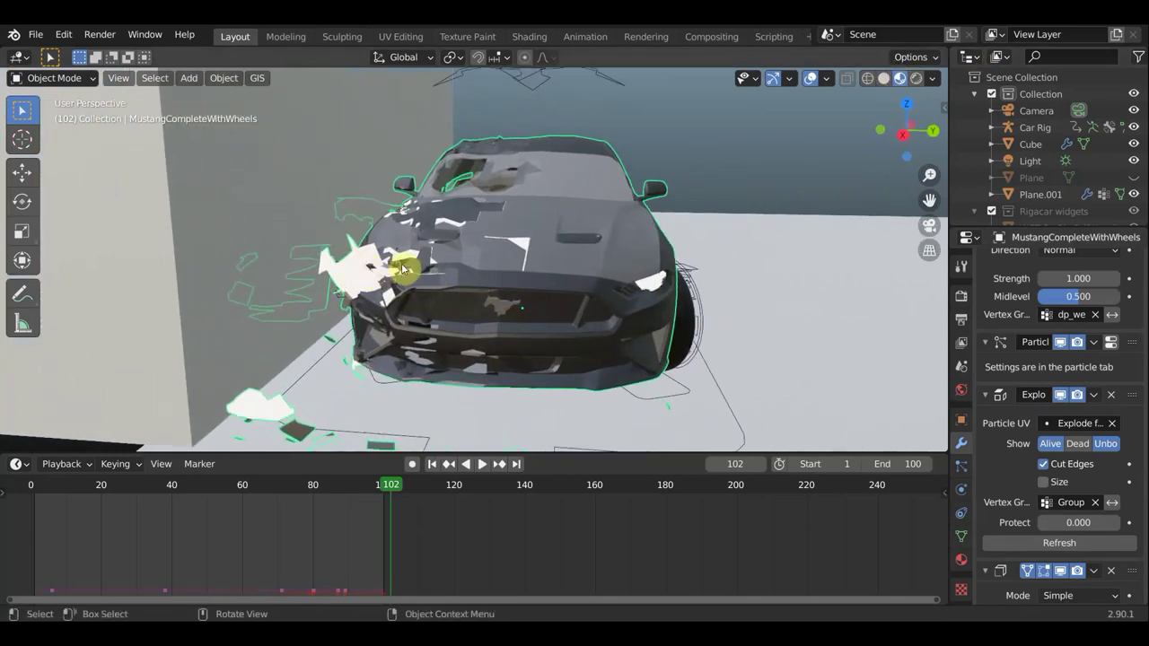
{"action": "mouse_move", "coordinate": [402, 267]}
{"action": "middle_mouse_down"}
{"action": "mouse_move", "coordinate": [380, 333]}
{"action": "mouse_move", "coordinate": [372, 282]}
{"action": "mouse_move", "coordinate": [410, 277]}
{"action": "mouse_move", "coordinate": [360, 221]}
{"action": "middle_mouse_up"}
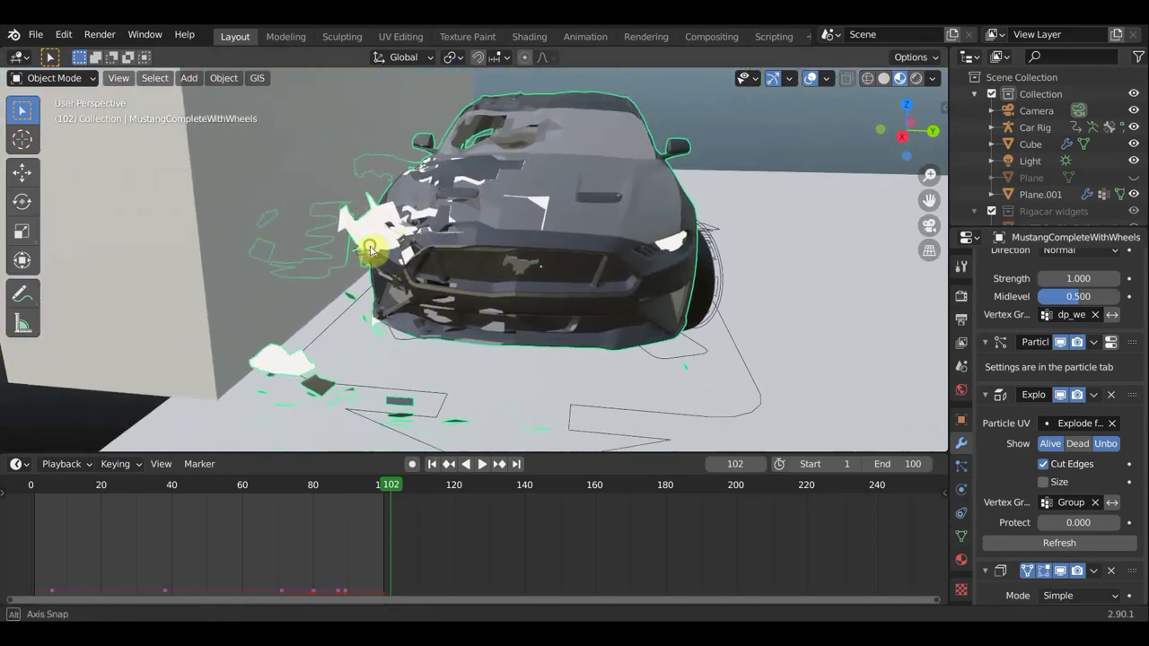
{"action": "mouse_move", "coordinate": [377, 259]}
{"action": "middle_mouse_down"}
{"action": "mouse_move", "coordinate": [359, 248]}
{"action": "mouse_move", "coordinate": [380, 242]}
{"action": "mouse_move", "coordinate": [370, 242]}
{"action": "middle_mouse_up"}
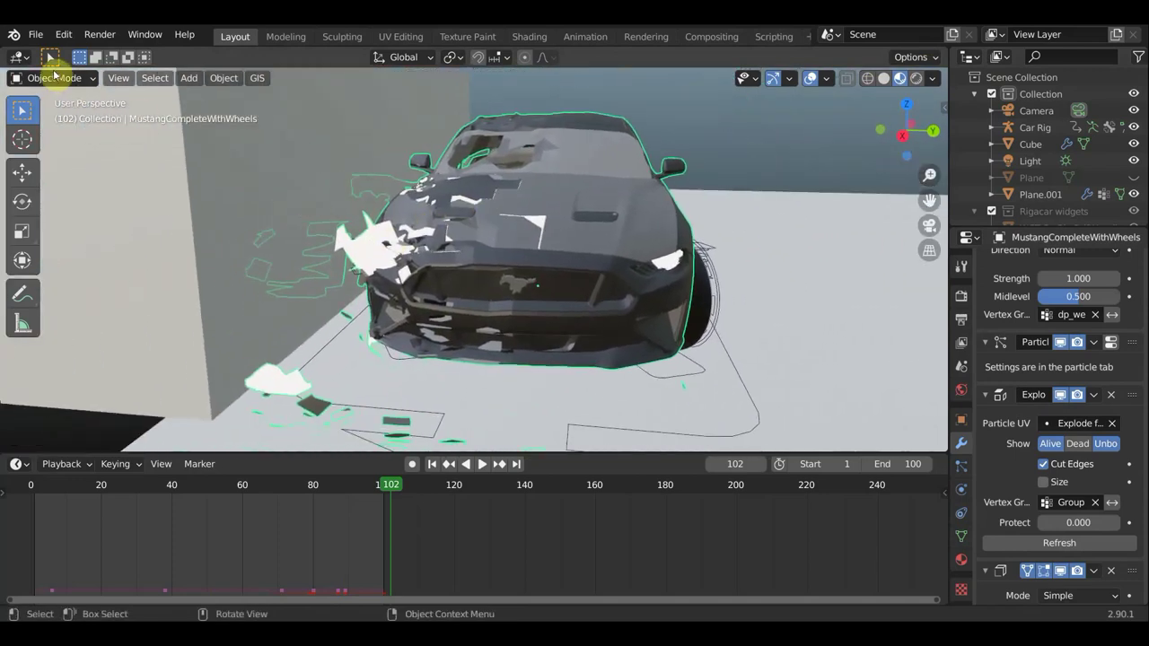
{"action": "left_click", "coordinate": [54, 78]}
Enter Edit Mode, select the whole car mesh, and pick the Select Box tool.
{"action": "key", "text": "Tab"}
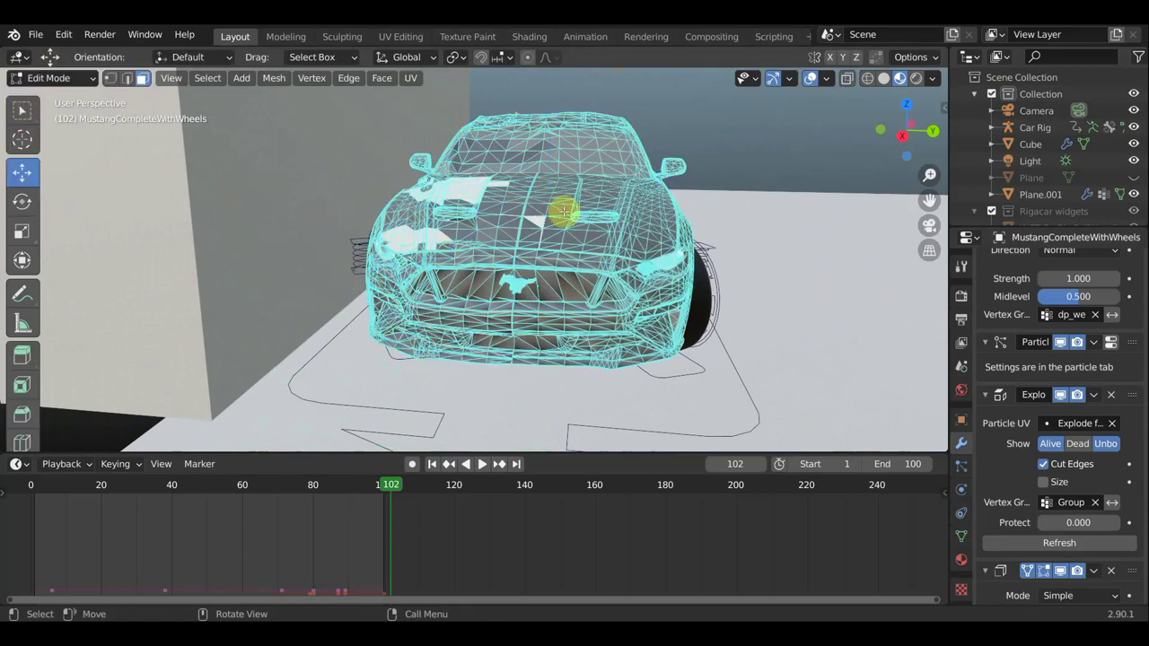
{"action": "middle_click_drag", "start_coordinate": [564, 212], "coordinate": [608, 192]}
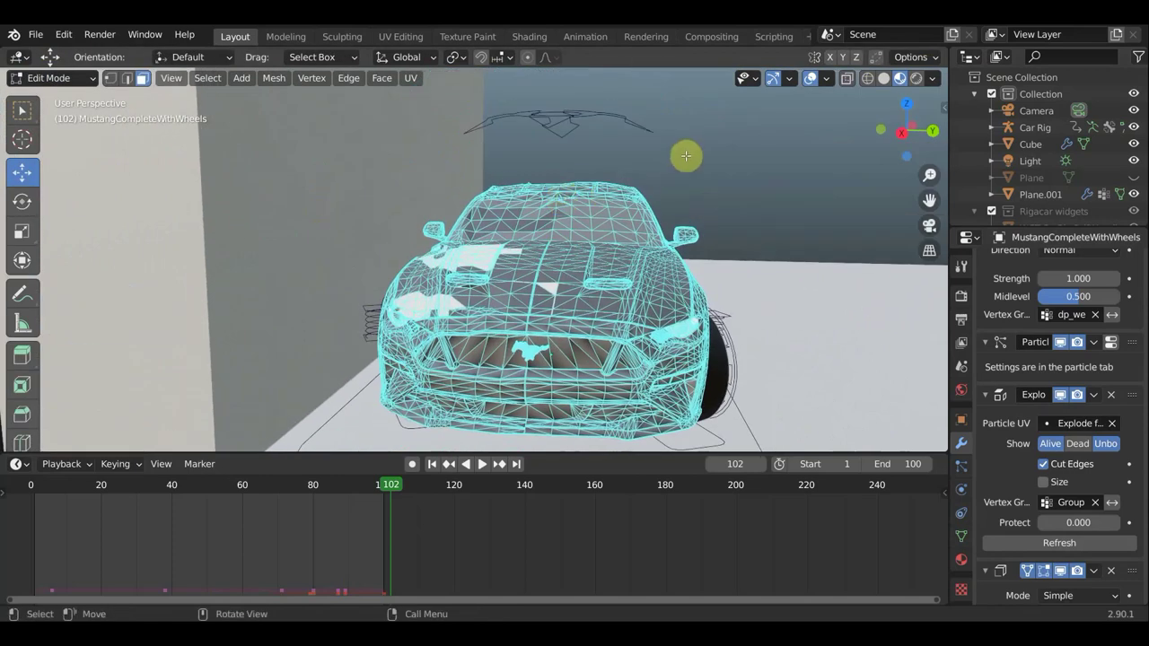
{"action": "key", "text": "a"}
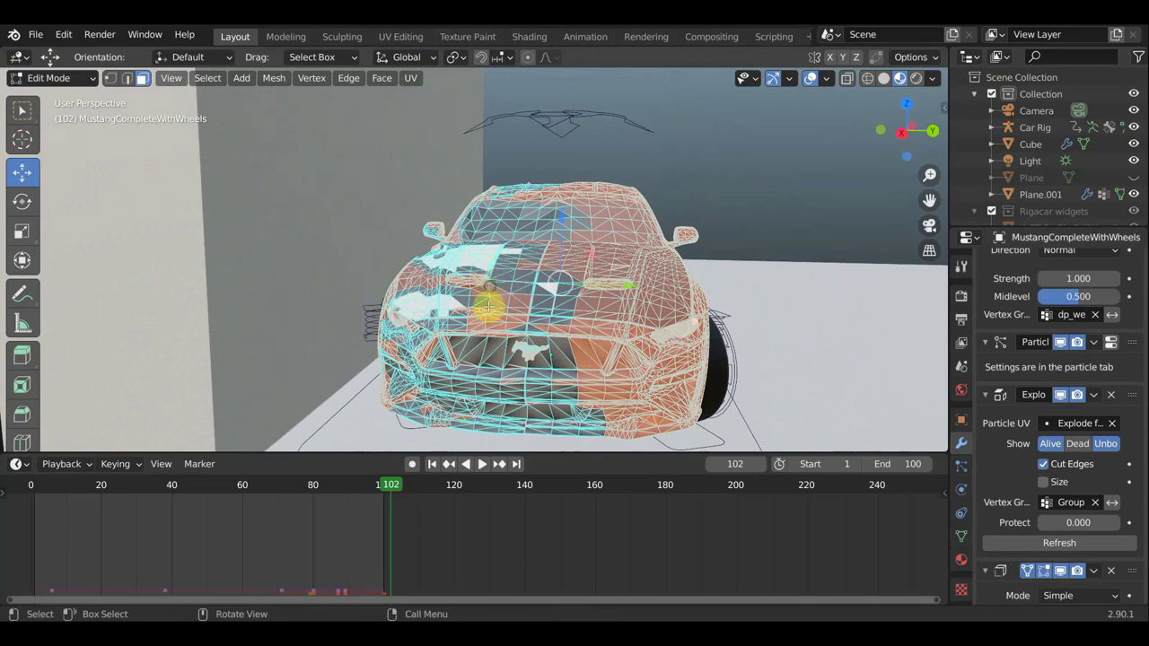
{"action": "mouse_move", "coordinate": [488, 305]}
{"action": "middle_mouse_down"}
{"action": "mouse_move", "coordinate": [526, 349]}
{"action": "mouse_move", "coordinate": [508, 96]}
{"action": "middle_mouse_up"}
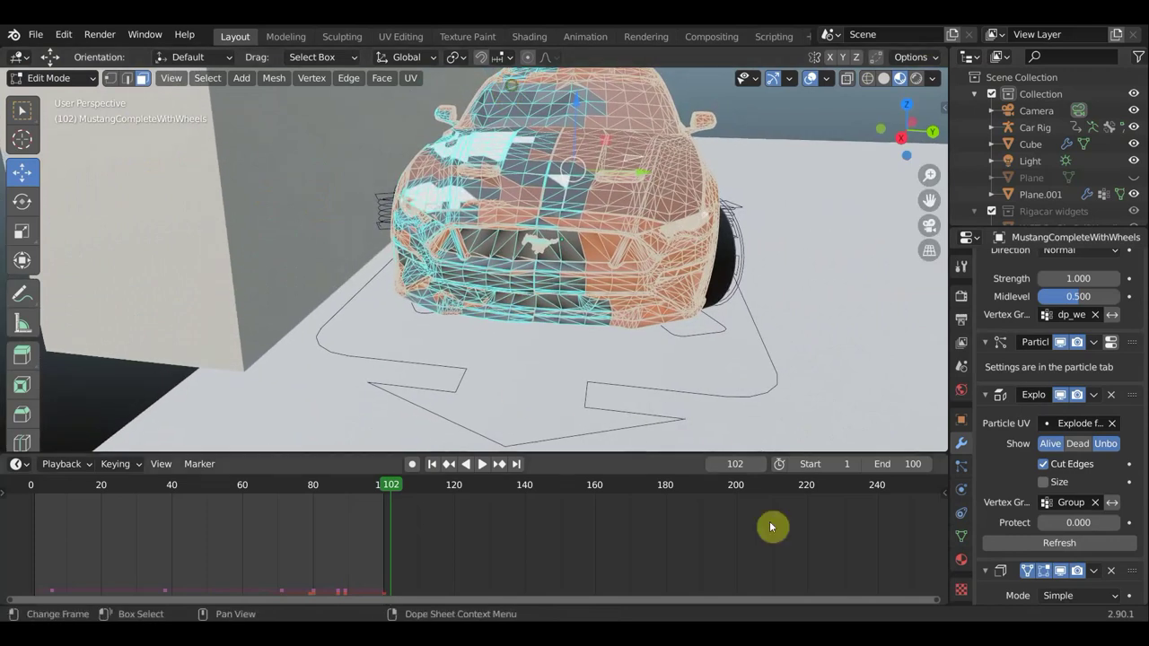
{"action": "mouse_move", "coordinate": [748, 377]}
{"action": "middle_mouse_down"}
{"action": "mouse_move", "coordinate": [730, 326]}
{"action": "mouse_move", "coordinate": [738, 270]}
{"action": "mouse_move", "coordinate": [733, 386]}
{"action": "mouse_move", "coordinate": [731, 84]}
{"action": "mouse_move", "coordinate": [672, 541]}
{"action": "middle_mouse_up"}
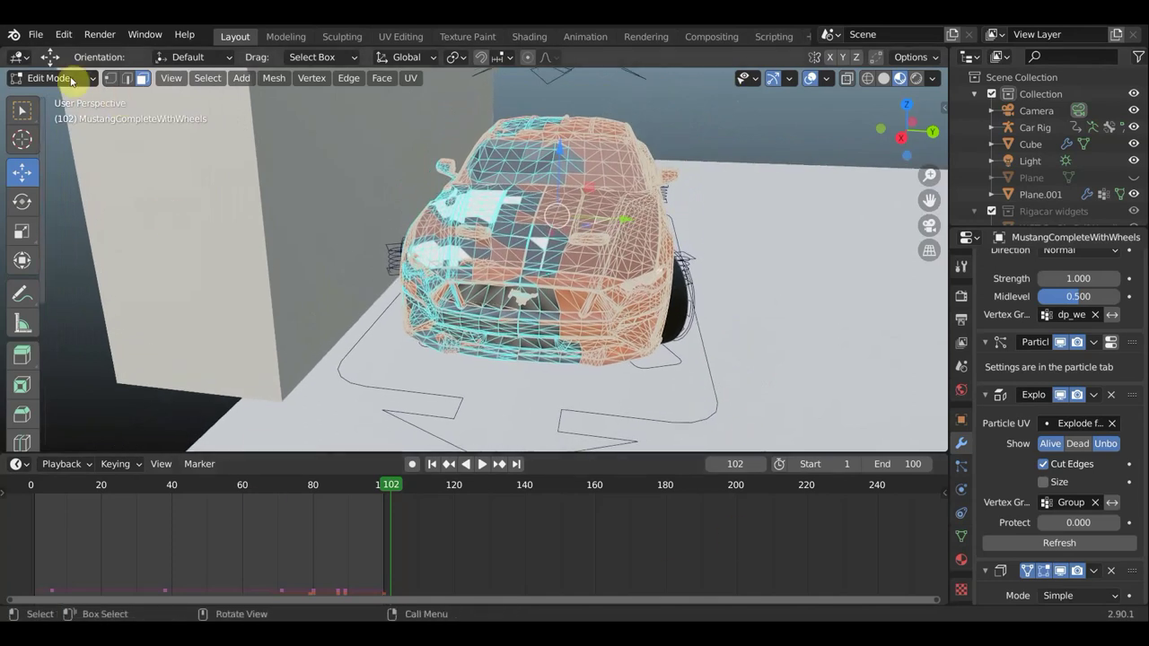
{"action": "left_click", "coordinate": [72, 80]}
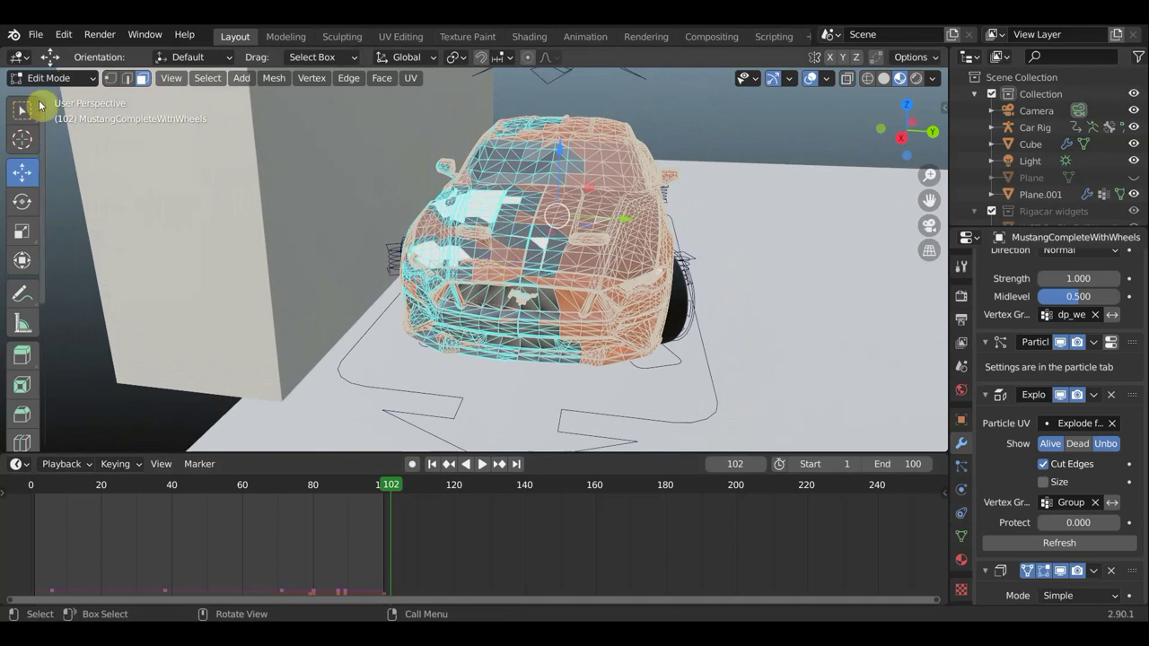
{"action": "left_click", "coordinate": [22, 109]}
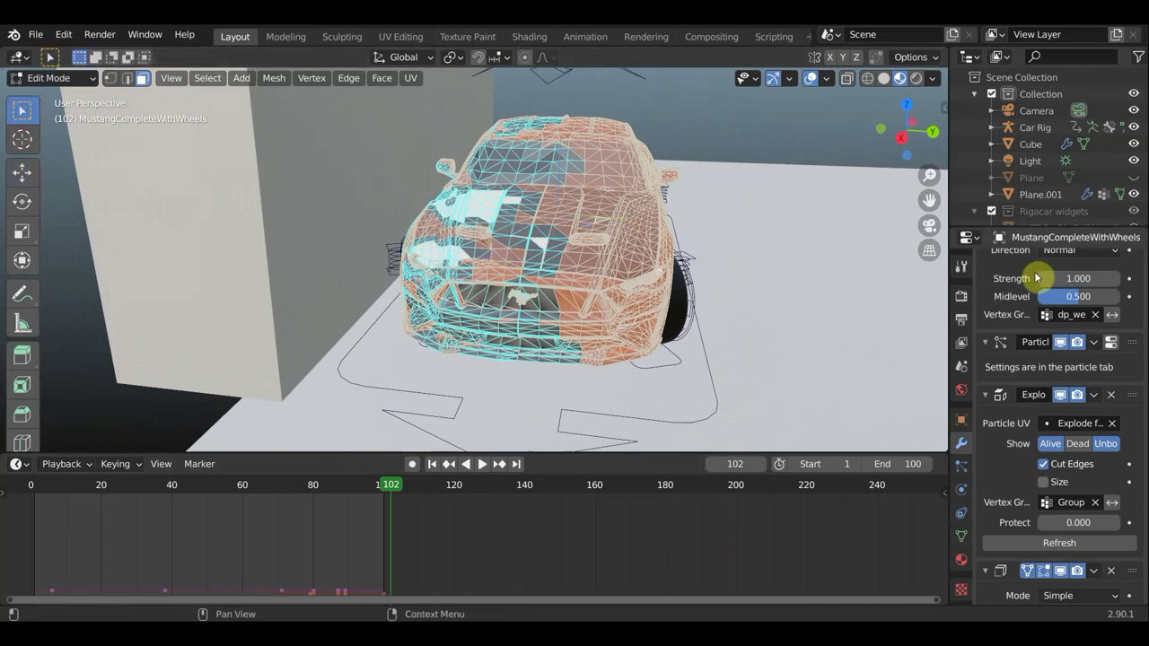
Assign Material.003 to the selected front faces and check them by inverting and selecting by material.
{"action": "left_click", "coordinate": [961, 560]}
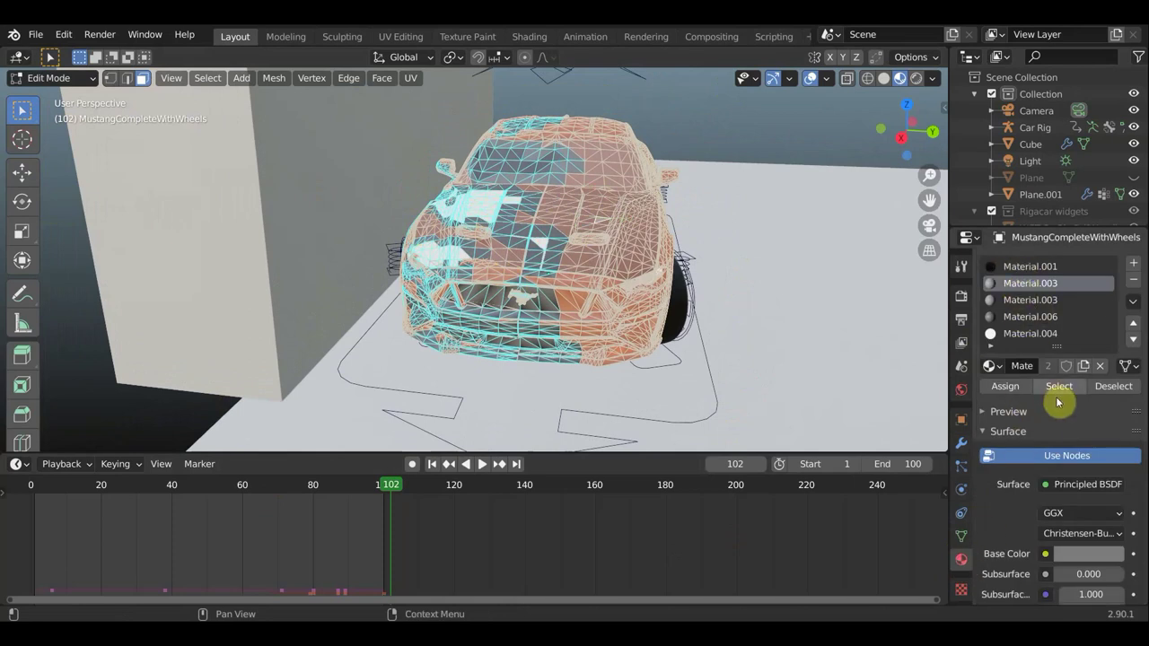
{"action": "left_click", "coordinate": [1006, 386]}
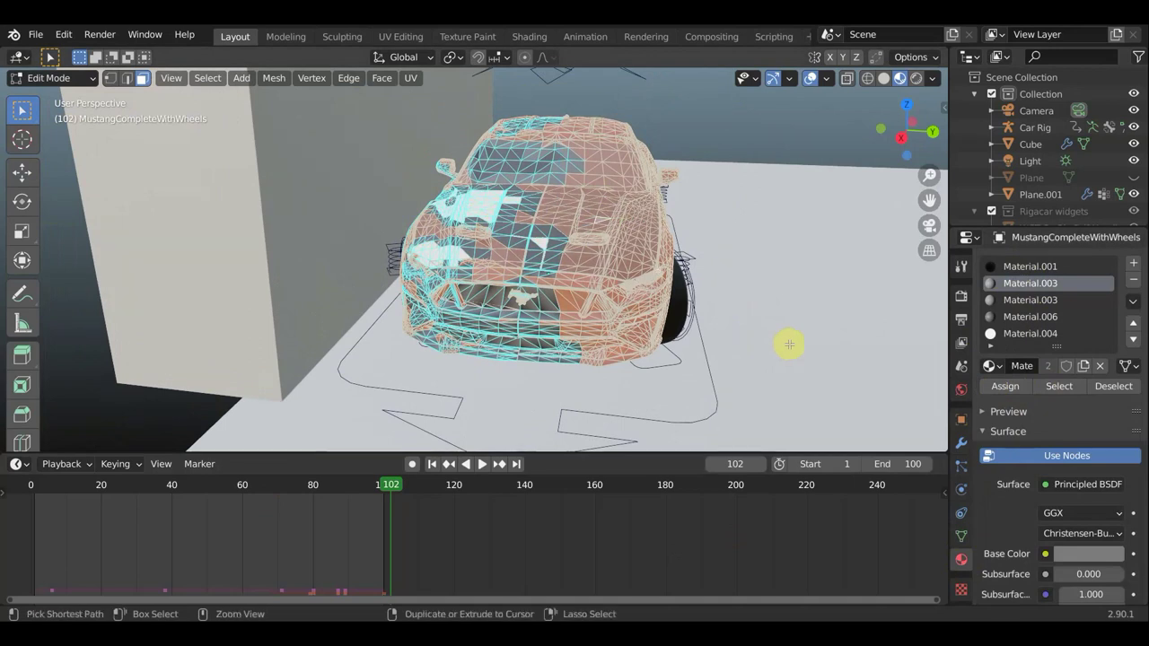
{"action": "key", "text": "ctrl+i"}
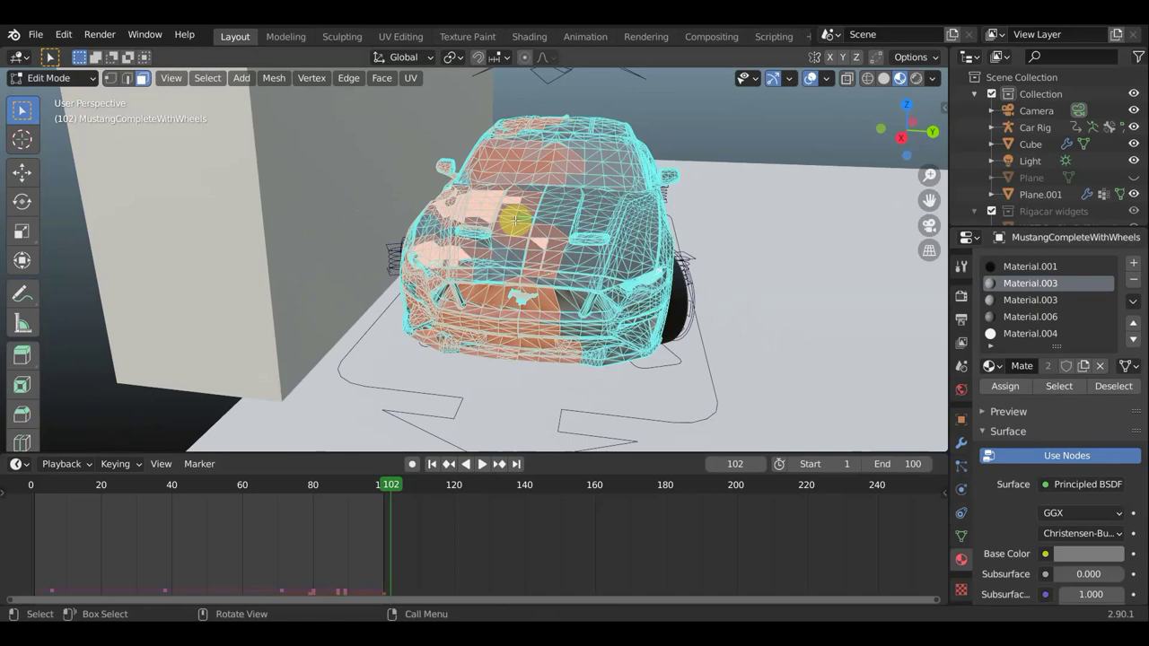
{"action": "left_click", "coordinate": [1045, 383]}
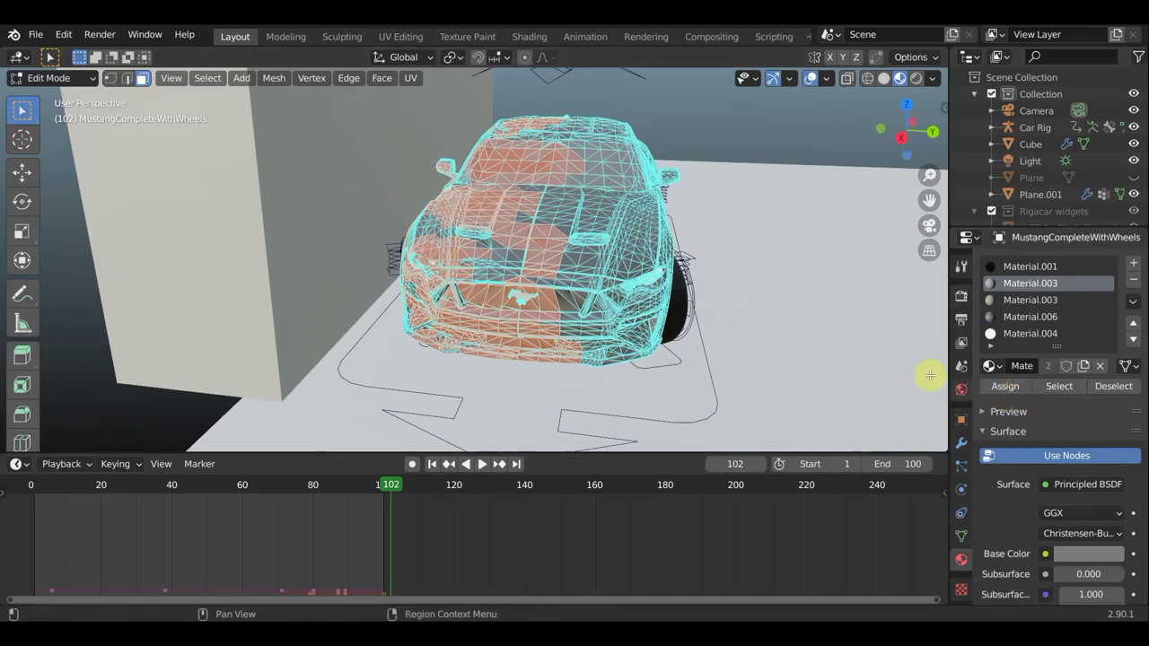
Grow the selection to connected faces, then deselect all of the car's faces.
{"action": "left_click", "coordinate": [51, 77]}
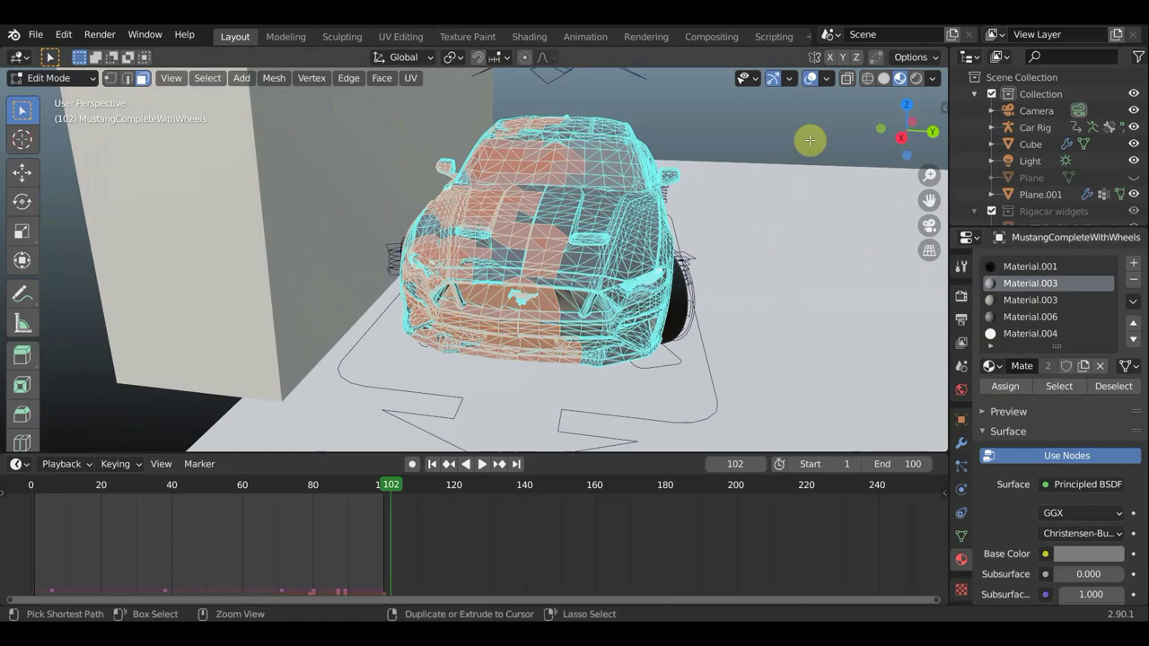
{"action": "key", "text": "ctrl+l"}
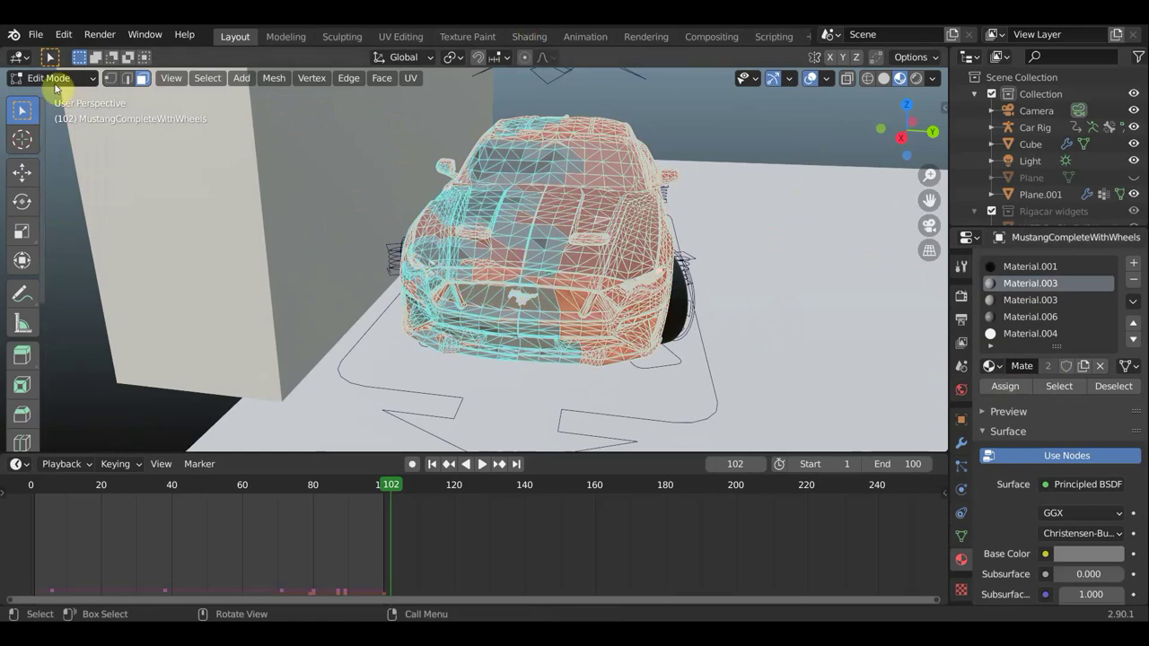
{"action": "left_click", "coordinate": [51, 77]}
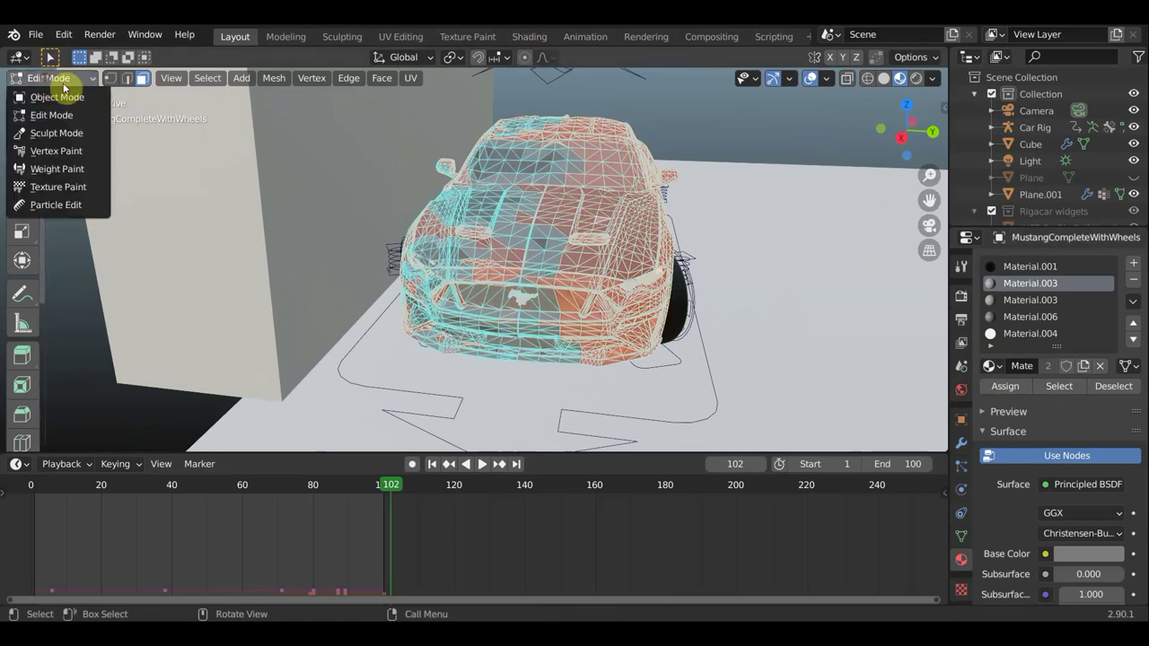
{"action": "left_click", "coordinate": [827, 140]}
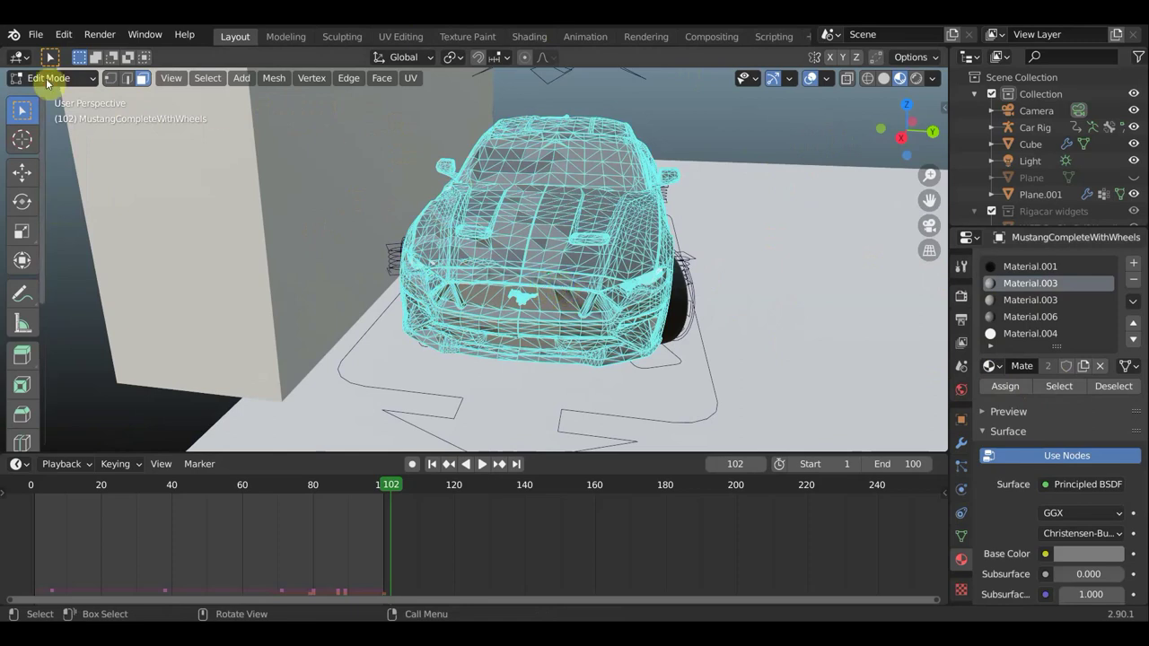
{"action": "left_click", "coordinate": [46, 78]}
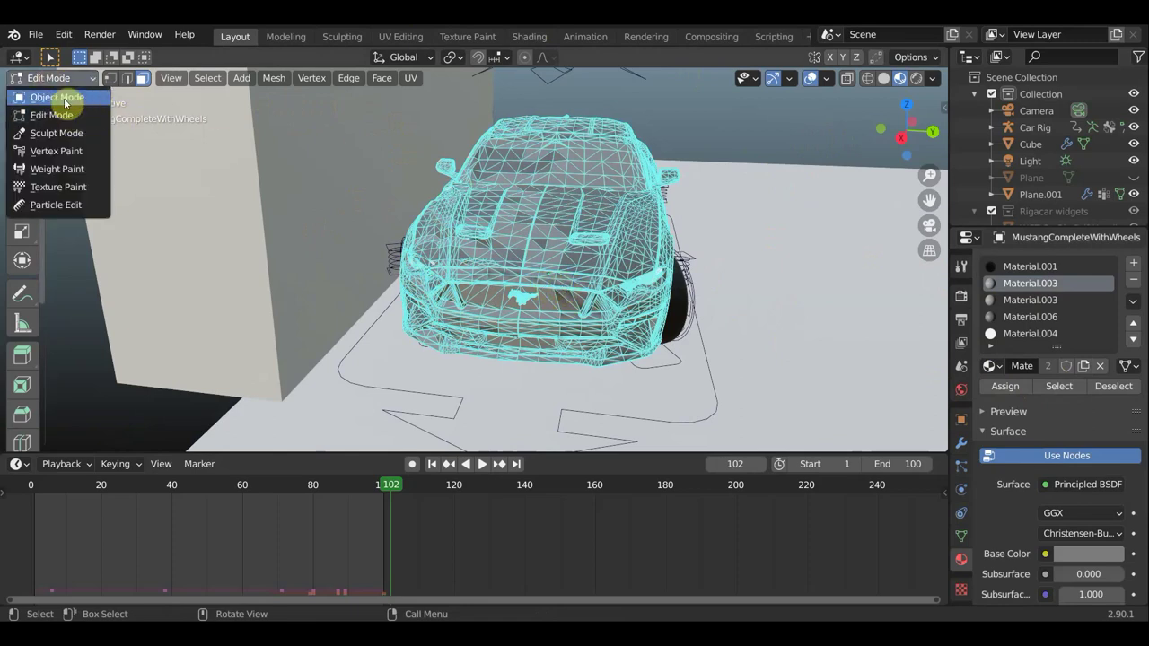
Return to Object Mode and view the car and wall from higher up.
{"action": "left_click", "coordinate": [76, 104]}
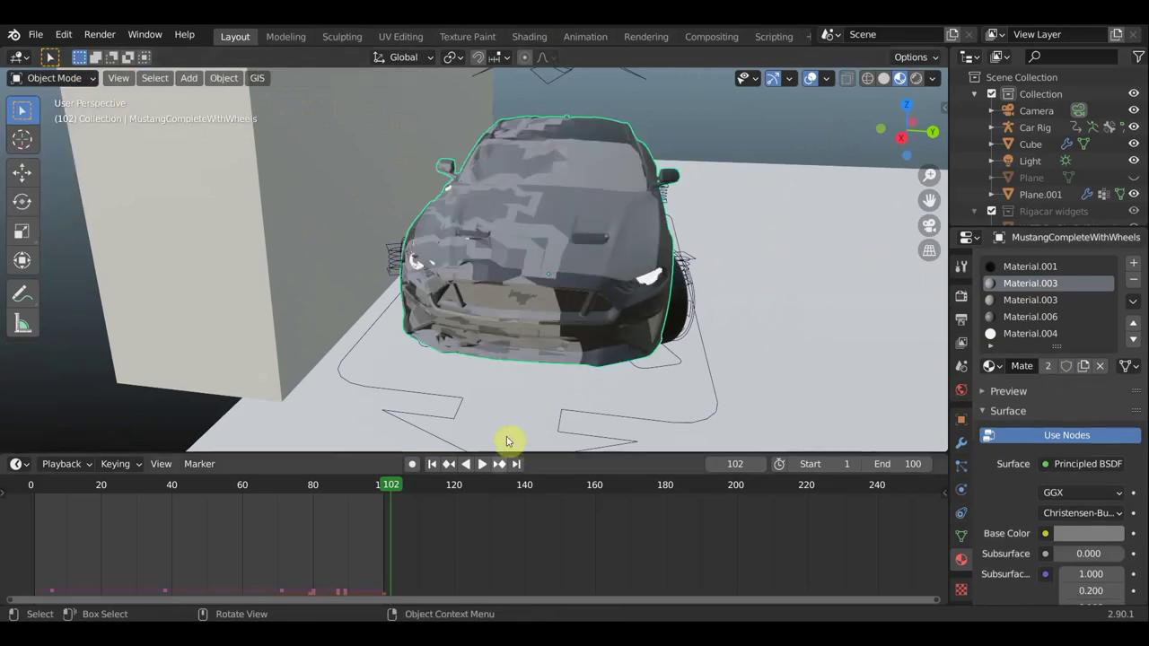
{"action": "mouse_move", "coordinate": [526, 341]}
{"action": "middle_mouse_down"}
{"action": "mouse_move", "coordinate": [584, 368]}
{"action": "mouse_move", "coordinate": [524, 341]}
{"action": "mouse_move", "coordinate": [560, 336]}
{"action": "mouse_move", "coordinate": [494, 274]}
{"action": "middle_mouse_up"}
{"action": "mouse_move", "coordinate": [585, 286]}
{"action": "middle_mouse_down"}
{"action": "mouse_move", "coordinate": [602, 323]}
{"action": "mouse_move", "coordinate": [587, 353]}
{"action": "middle_mouse_up"}
{"action": "scroll", "coordinate": [556, 391], "scroll_direction": "up", "scroll_amount": 3}
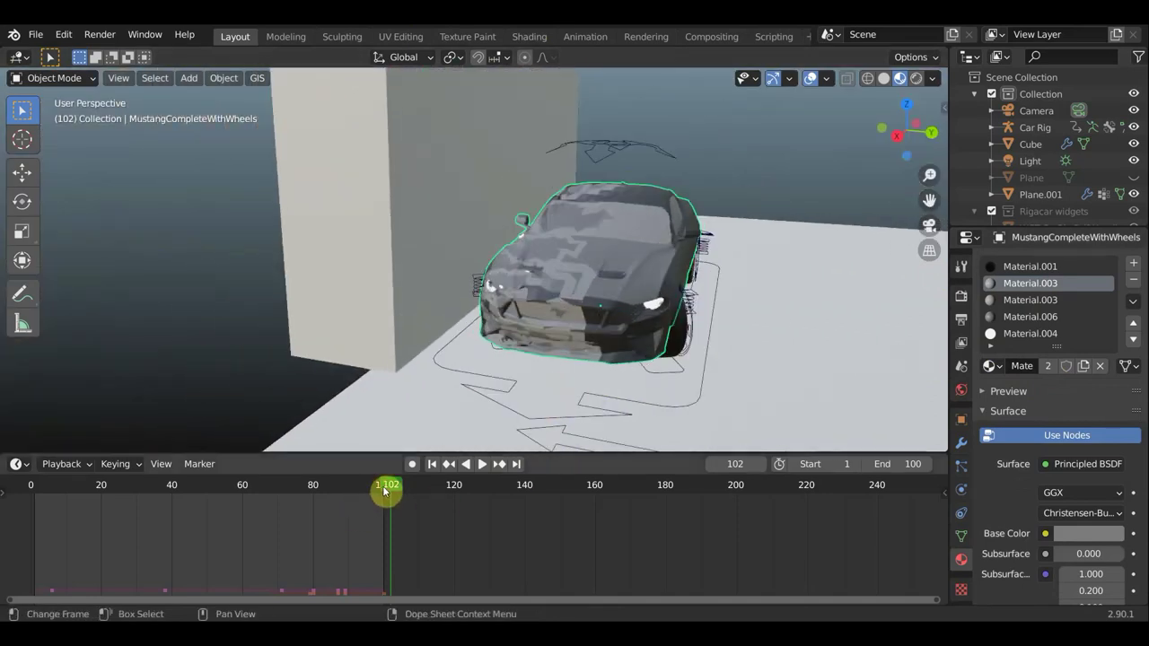
Play the crash to frame 99 to check the grey front debris, then go back to frame 55.
{"action": "key", "text": "space"}
{"action": "mouse_move", "coordinate": [173, 485]}
{"action": "left_mouse_down"}
{"action": "mouse_move", "coordinate": [108, 479]}
{"action": "mouse_move", "coordinate": [511, 523]}
{"action": "mouse_move", "coordinate": [333, 494]}
{"action": "mouse_move", "coordinate": [369, 509]}
{"action": "left_mouse_up"}
{"action": "left_click", "coordinate": [474, 464]}
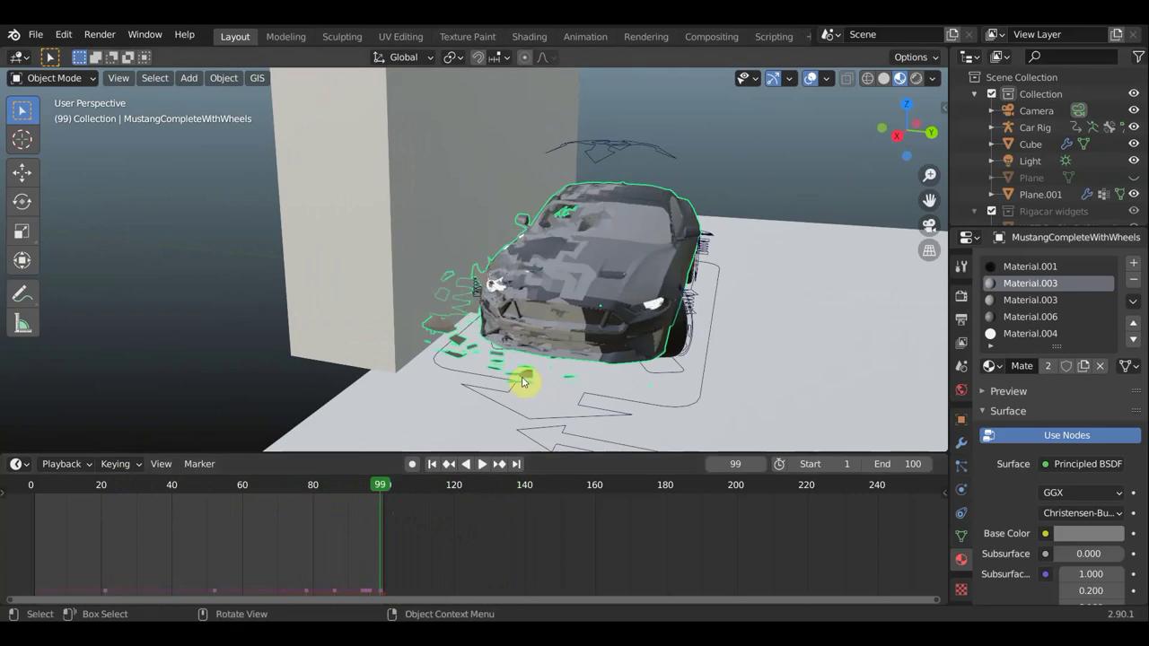
{"action": "mouse_move", "coordinate": [525, 385]}
{"action": "middle_mouse_down"}
{"action": "mouse_move", "coordinate": [505, 379]}
{"action": "mouse_move", "coordinate": [536, 351]}
{"action": "mouse_move", "coordinate": [575, 382]}
{"action": "mouse_move", "coordinate": [646, 313]}
{"action": "mouse_move", "coordinate": [648, 325]}
{"action": "middle_mouse_up"}
{"action": "scroll", "coordinate": [631, 330], "scroll_direction": "up", "scroll_amount": 2}
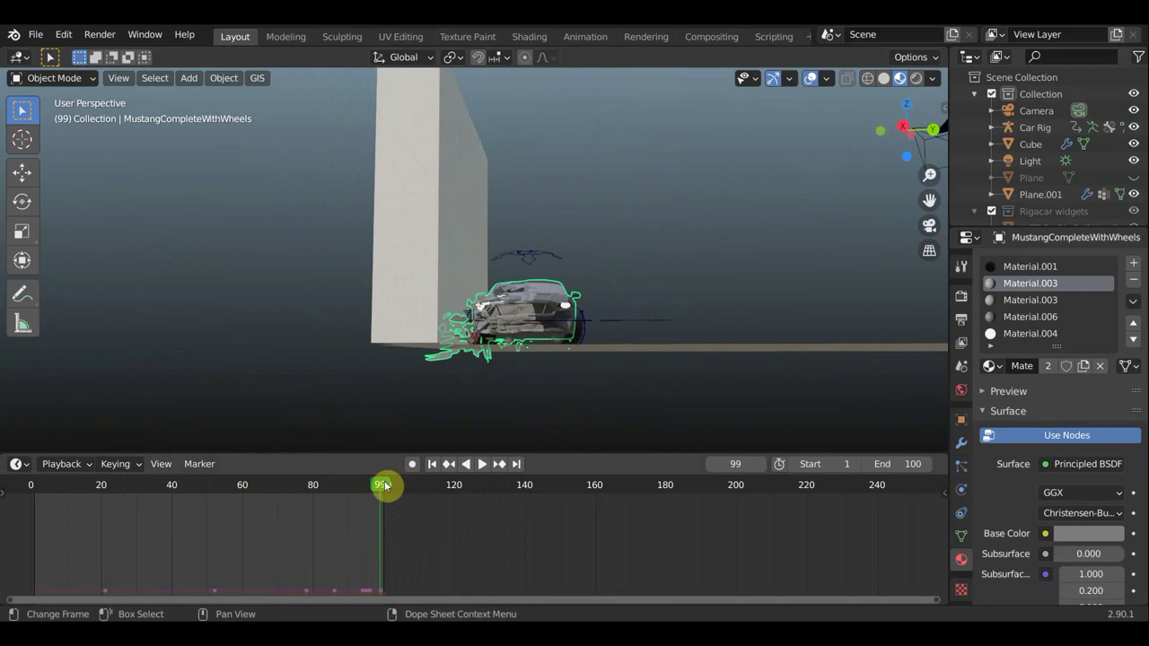
{"action": "left_click_drag", "start_coordinate": [384, 486], "coordinate": [225, 485]}
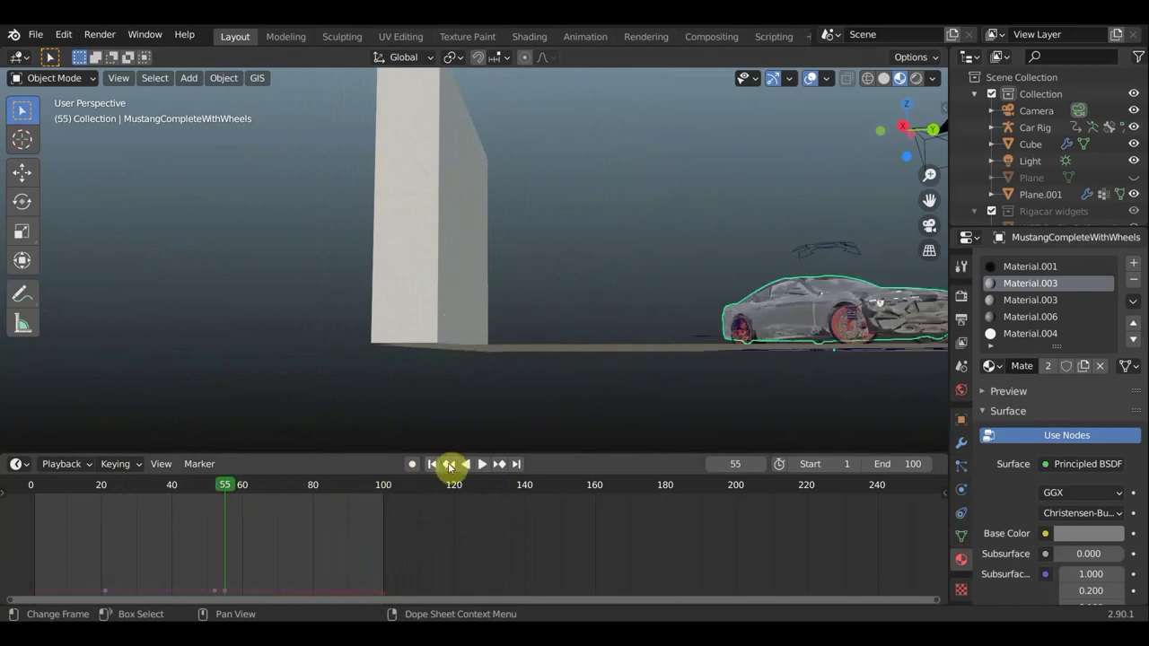
Stop playback and change the scene End frame from 100 to 120.
{"action": "left_click", "coordinate": [482, 464]}
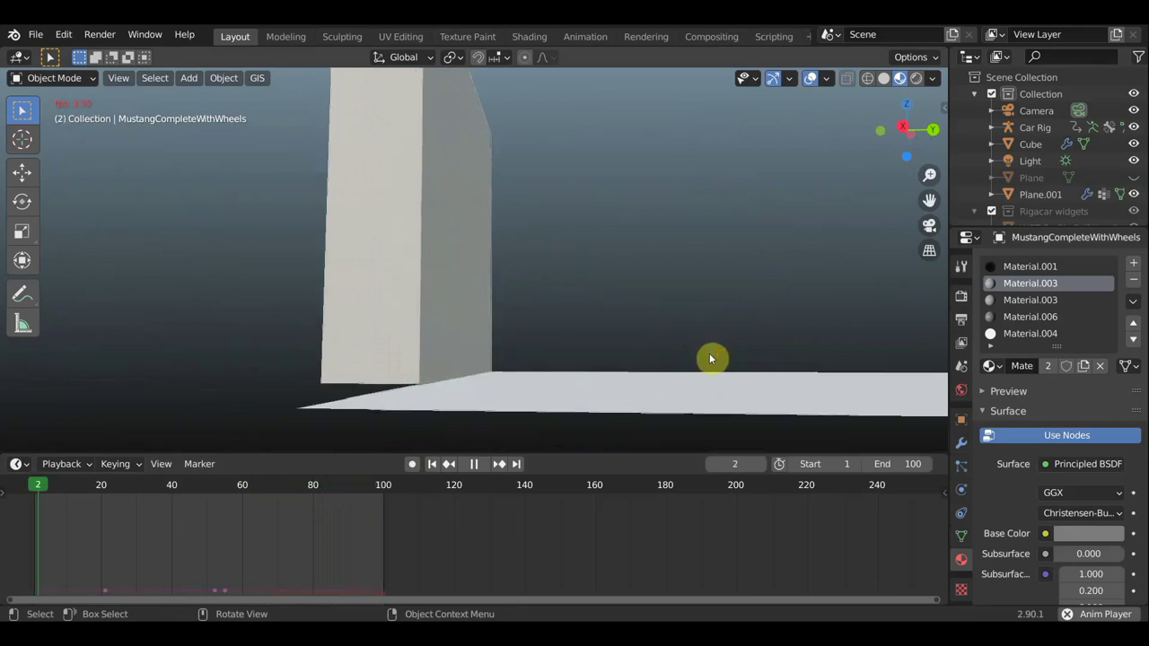
{"action": "left_click", "coordinate": [474, 464]}
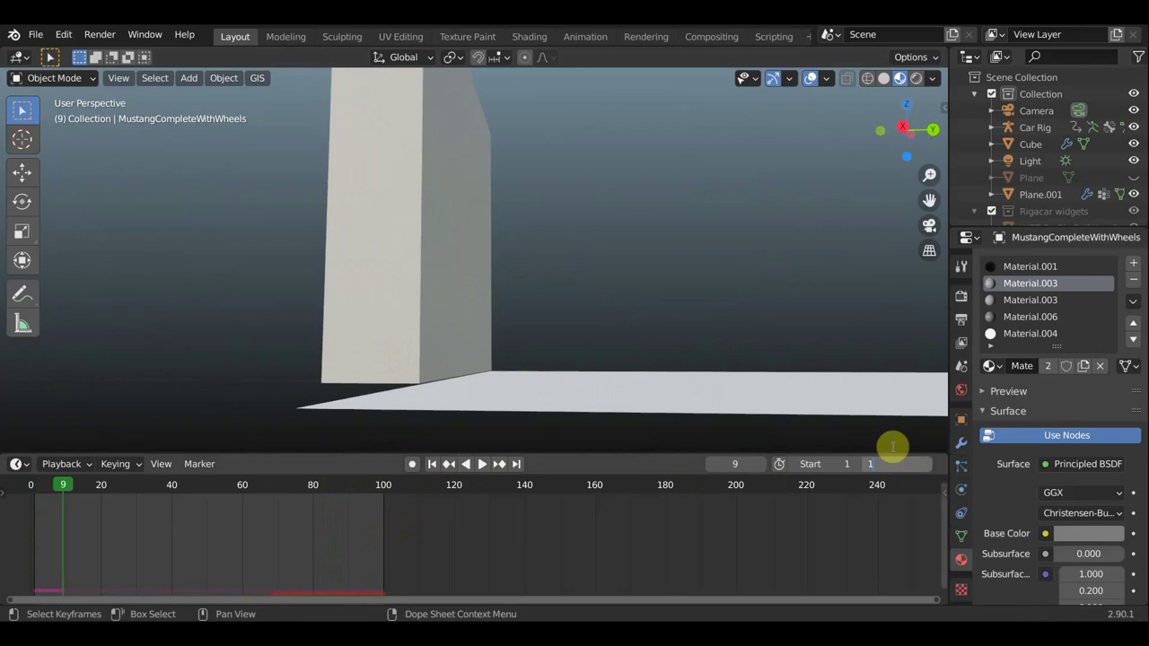
{"action": "left_click", "coordinate": [876, 459]}
{"action": "type", "text": "20"}
{"action": "key", "text": "Return"}
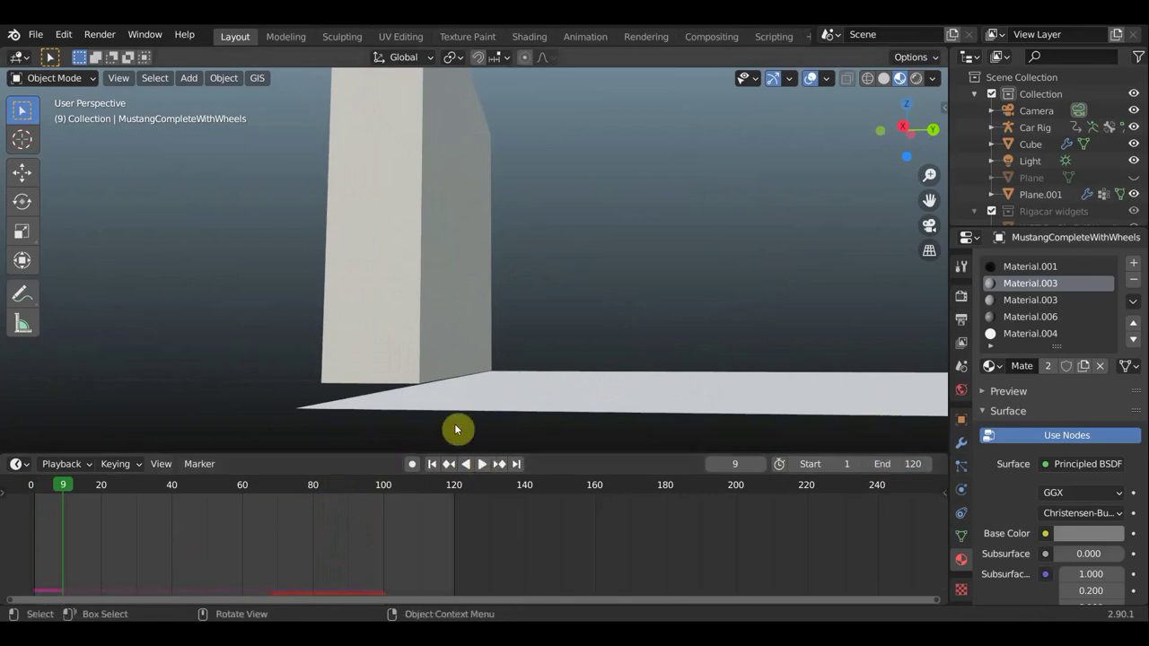
Move the wall Cube down about 0.12 m along Z.
{"action": "left_click", "coordinate": [396, 361]}
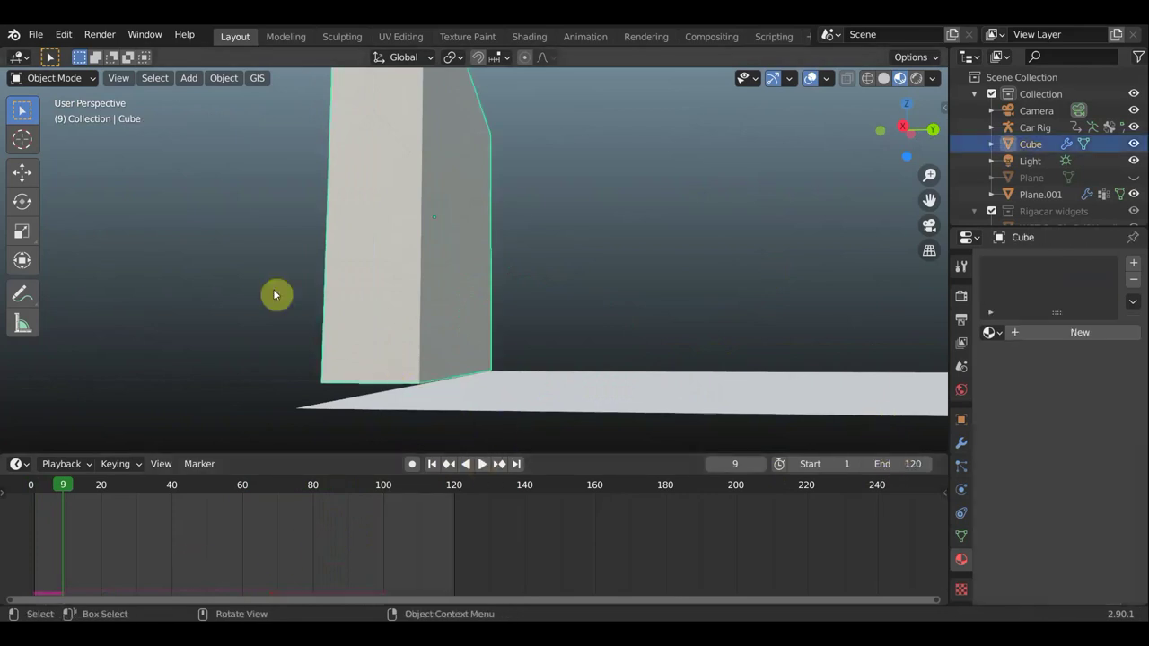
{"action": "left_click", "coordinate": [23, 184]}
{"action": "middle_click_drag", "start_coordinate": [259, 241], "coordinate": [388, 208]}
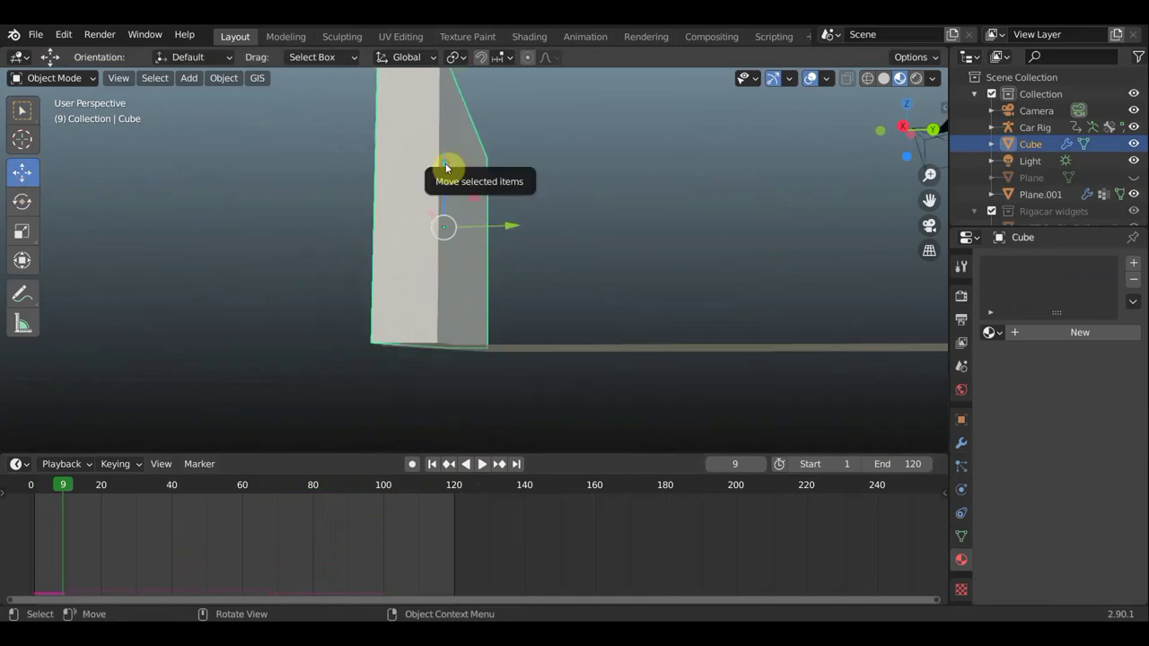
{"action": "left_click_drag", "start_coordinate": [445, 170], "coordinate": [628, 169]}
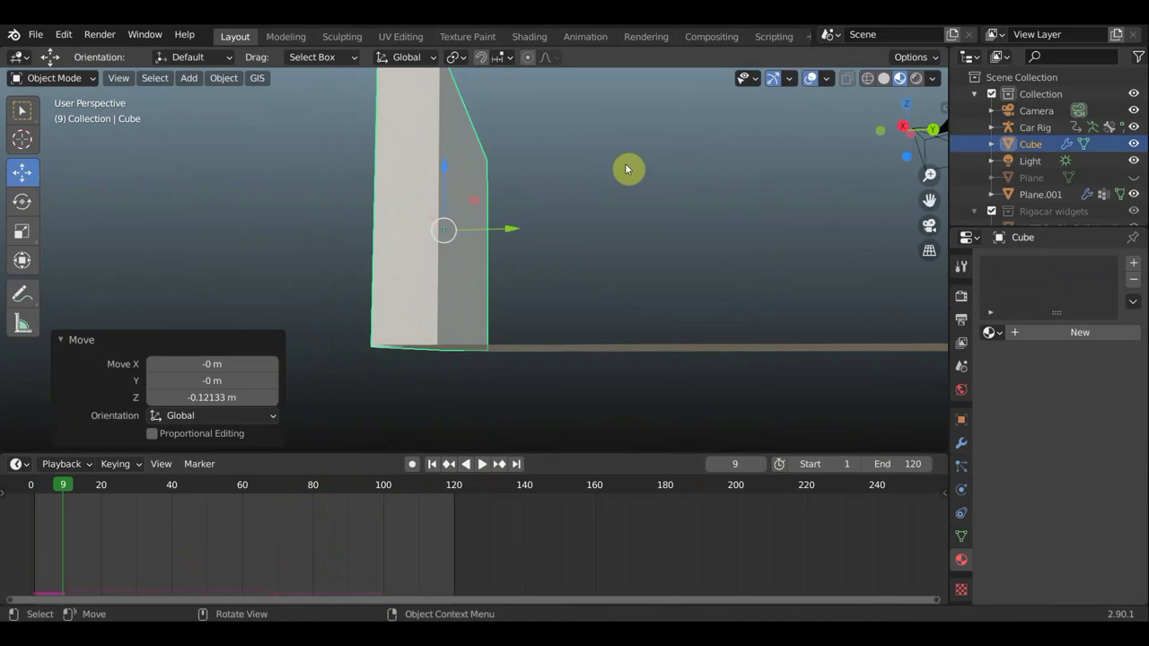
{"action": "mouse_move", "coordinate": [608, 196]}
{"action": "middle_mouse_down"}
{"action": "mouse_move", "coordinate": [585, 243]}
{"action": "mouse_move", "coordinate": [449, 239]}
{"action": "mouse_move", "coordinate": [542, 271]}
{"action": "middle_mouse_up"}
{"action": "scroll", "coordinate": [548, 296], "scroll_direction": "down", "scroll_amount": 5}
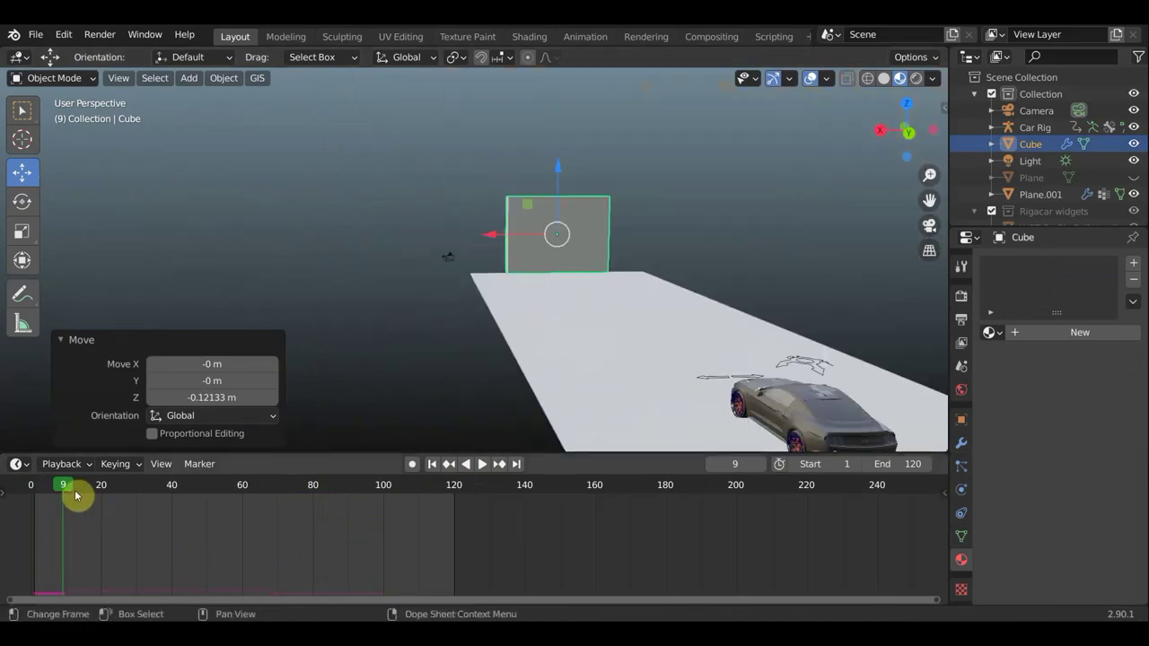
Replay the crash and stop at frame 110 with the front crumpled against the wall.
{"action": "key", "text": "space"}
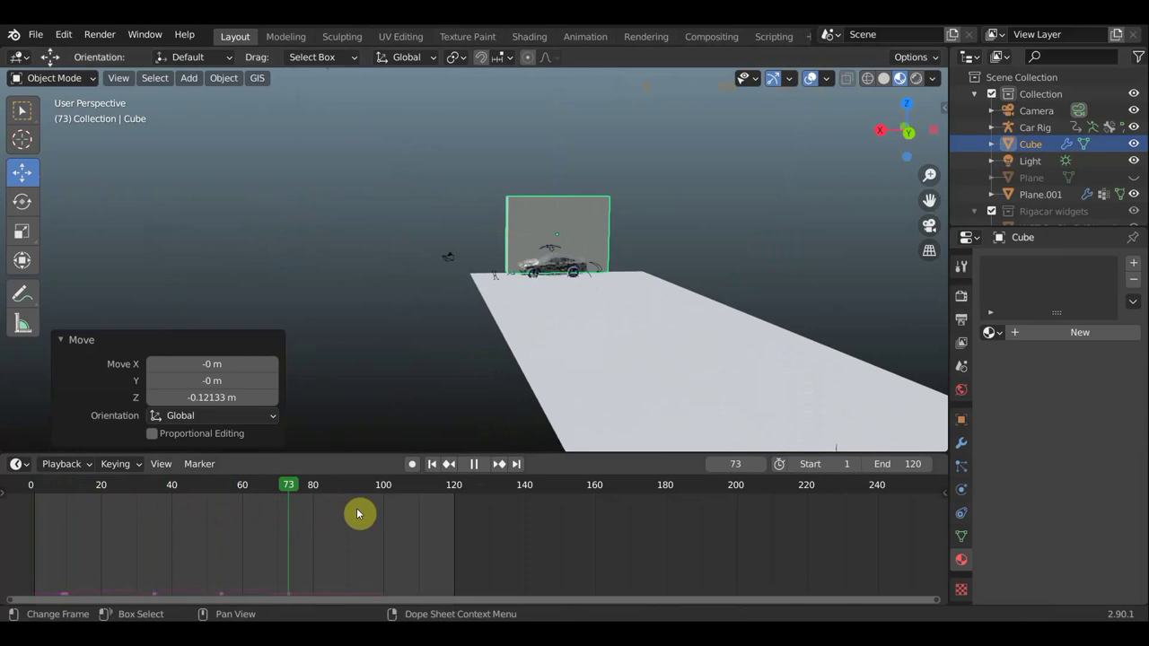
{"action": "key", "text": "space"}
{"action": "scroll", "coordinate": [488, 367], "scroll_direction": "up", "scroll_amount": 3}
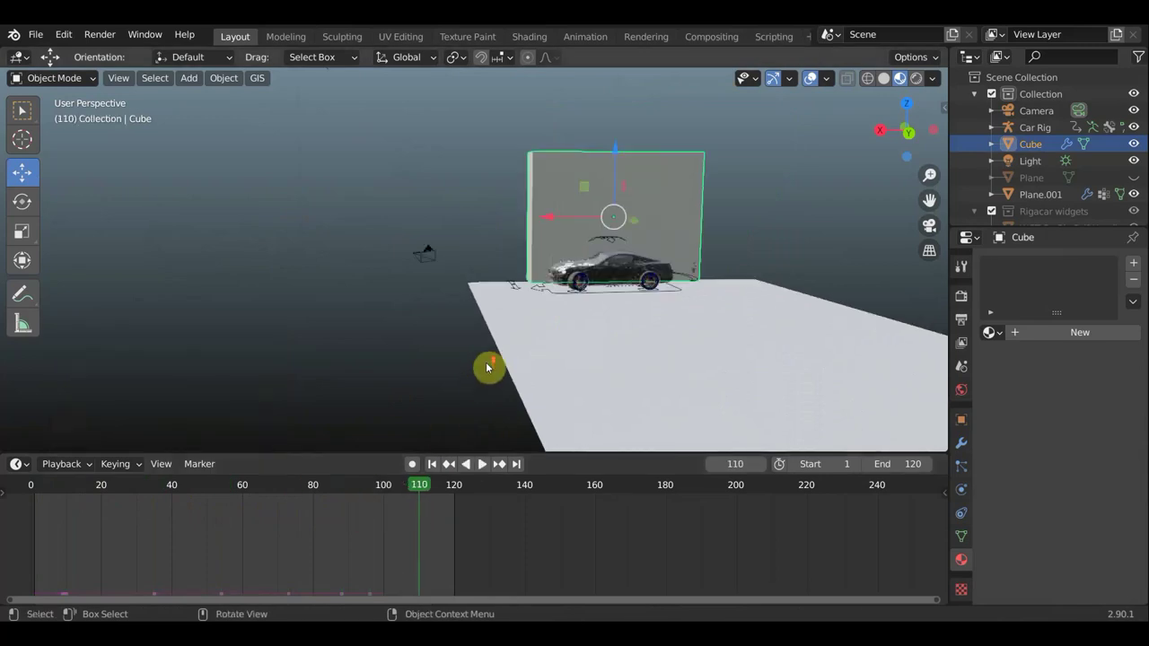
{"action": "scroll", "coordinate": [498, 373], "scroll_direction": "up", "scroll_amount": 5}
Select the floor Plane.001 and give its particle collision a Stickiness of 10.
{"action": "mouse_move", "coordinate": [498, 372]}
{"action": "middle_mouse_down"}
{"action": "mouse_move", "coordinate": [254, 329]}
{"action": "mouse_move", "coordinate": [292, 351]}
{"action": "mouse_move", "coordinate": [369, 356]}
{"action": "middle_mouse_up"}
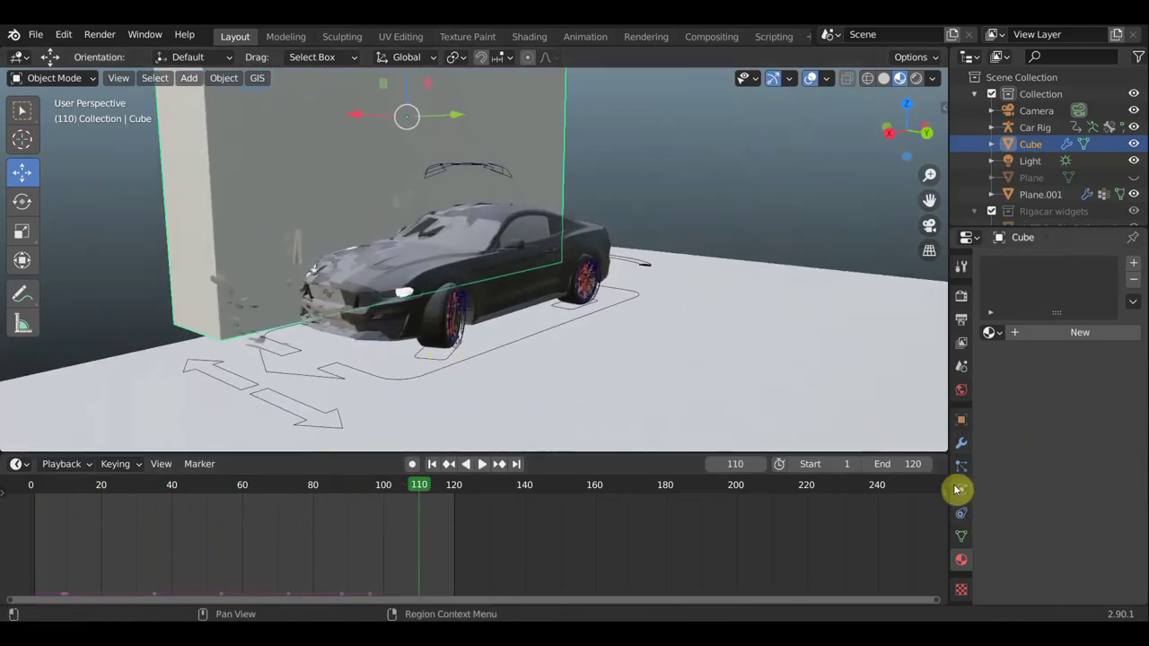
{"action": "left_click", "coordinate": [963, 515]}
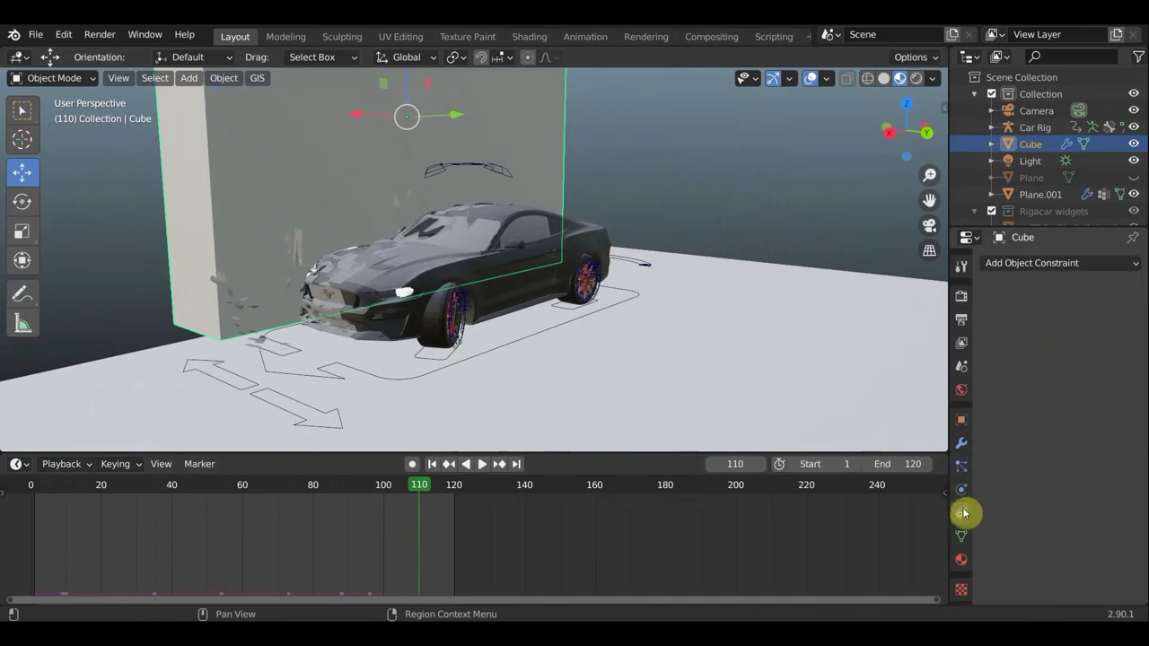
{"action": "left_click", "coordinate": [964, 492]}
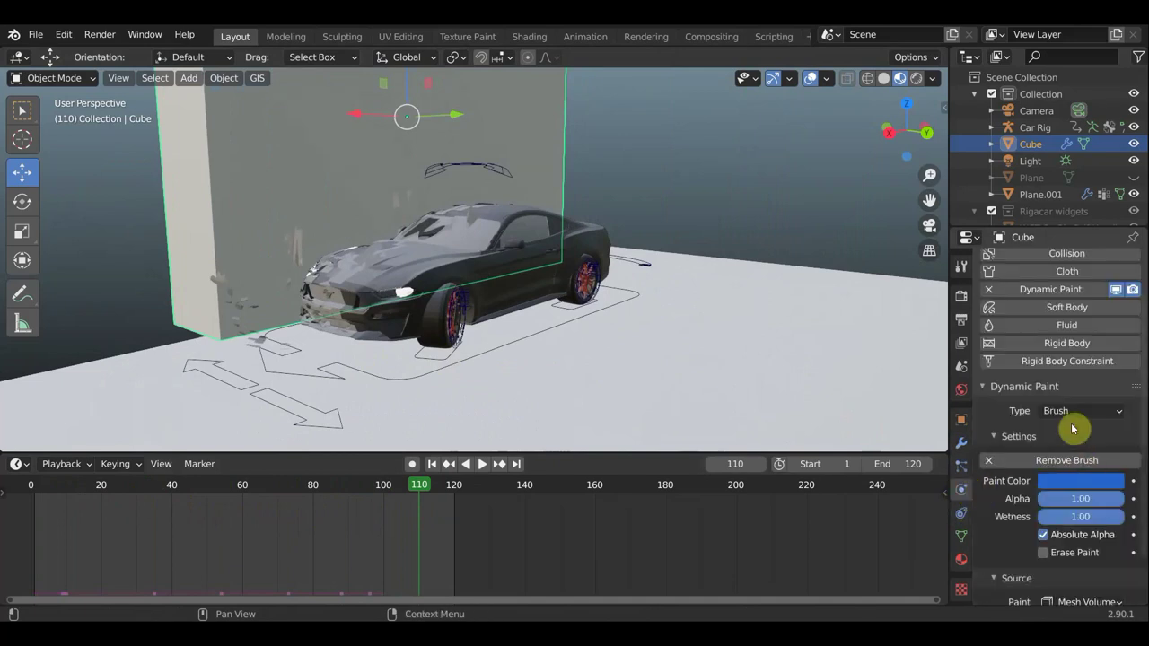
{"action": "left_click", "coordinate": [695, 338]}
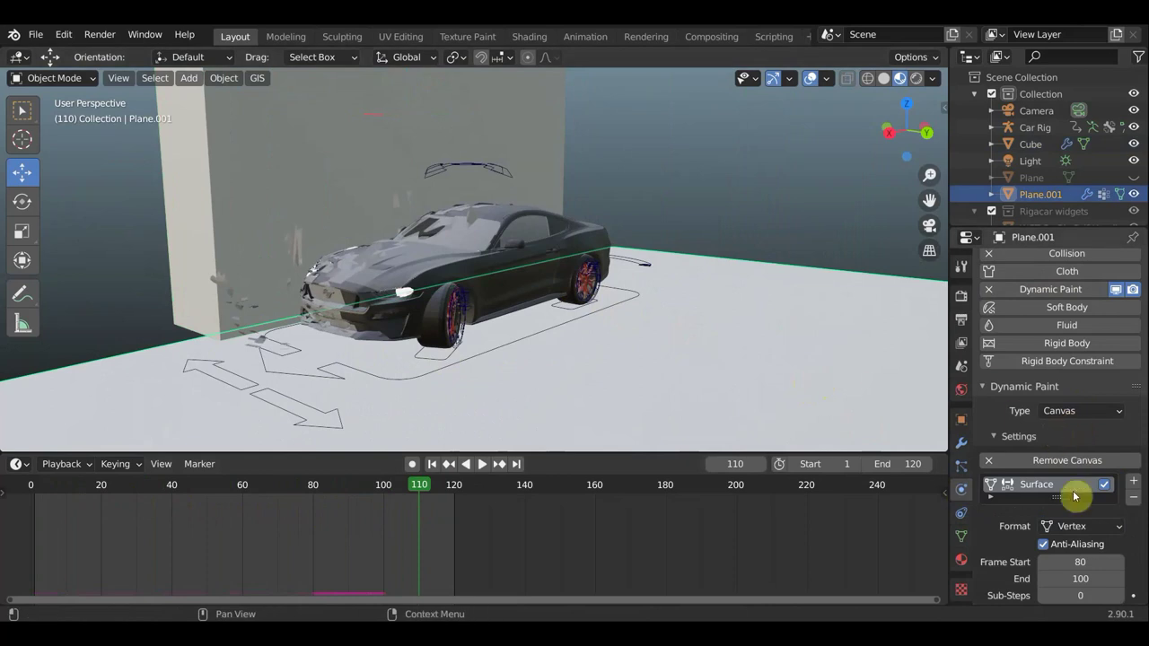
{"action": "scroll", "coordinate": [1059, 498], "scroll_direction": "down", "scroll_amount": 3}
{"action": "scroll", "coordinate": [1059, 497], "scroll_direction": "down", "scroll_amount": 5}
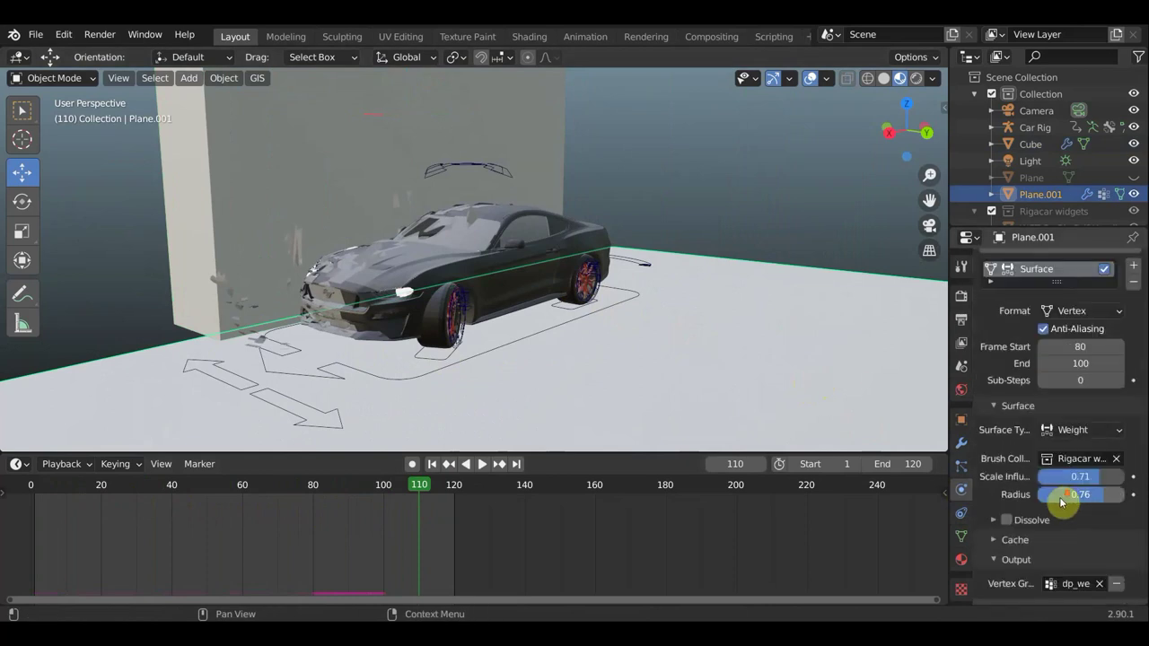
{"action": "scroll", "coordinate": [1059, 498], "scroll_direction": "down", "scroll_amount": 5}
{"action": "scroll", "coordinate": [1077, 439], "scroll_direction": "down", "scroll_amount": 2}
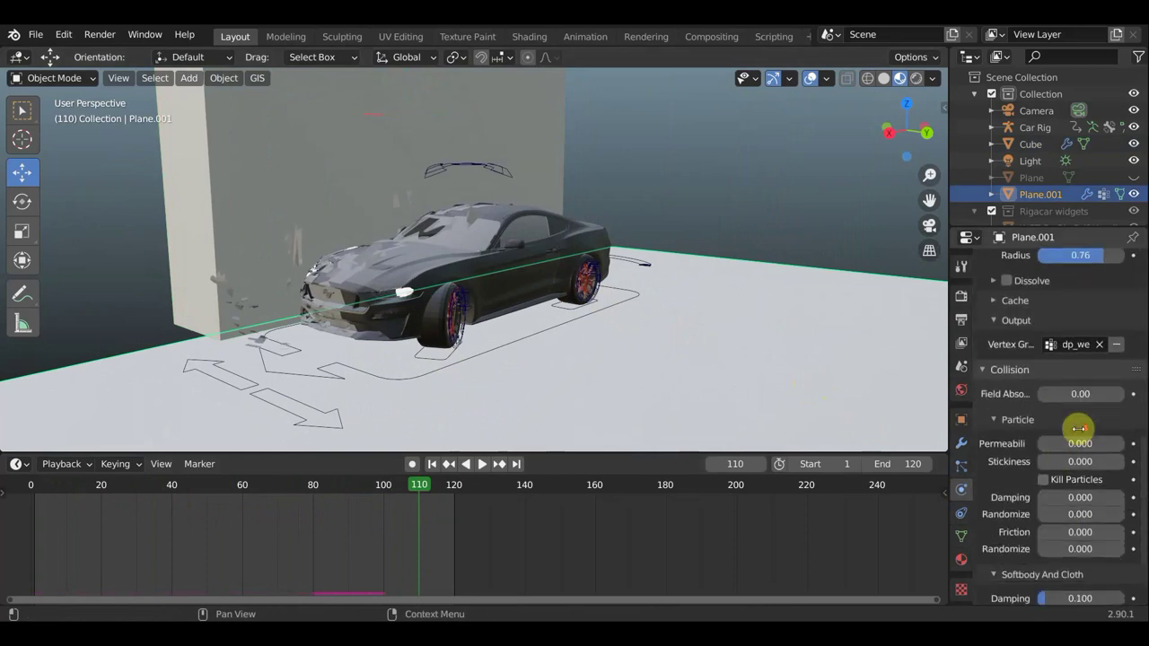
{"action": "scroll", "coordinate": [1078, 431], "scroll_direction": "down", "scroll_amount": 2}
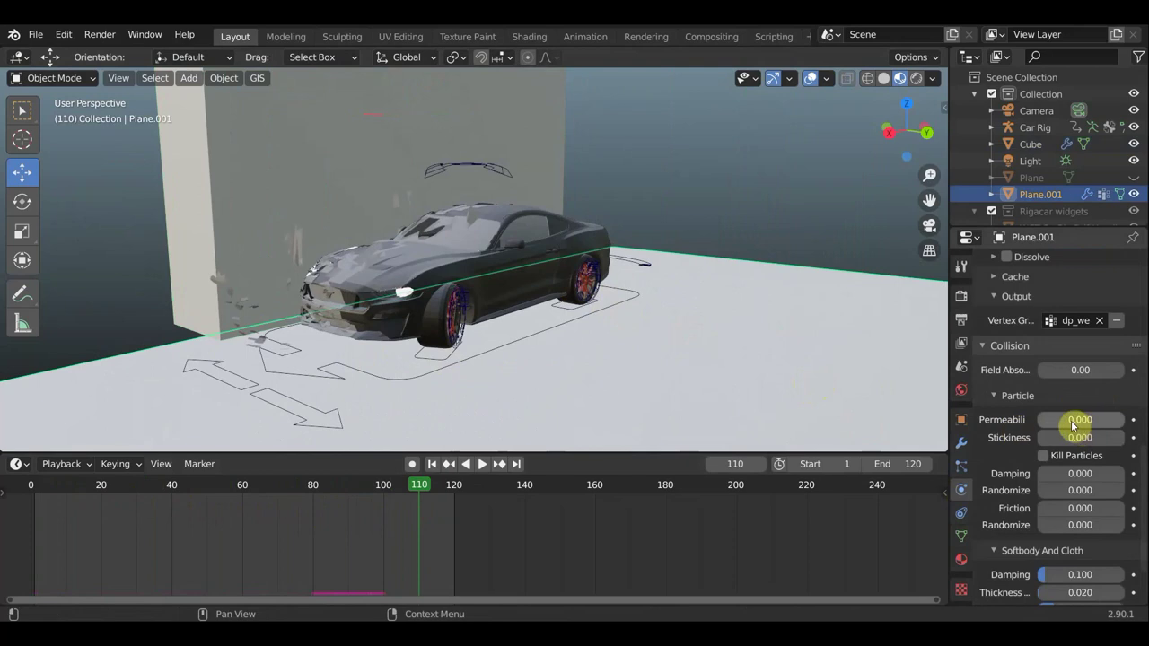
{"action": "scroll", "coordinate": [1073, 420], "scroll_direction": "up", "scroll_amount": 2}
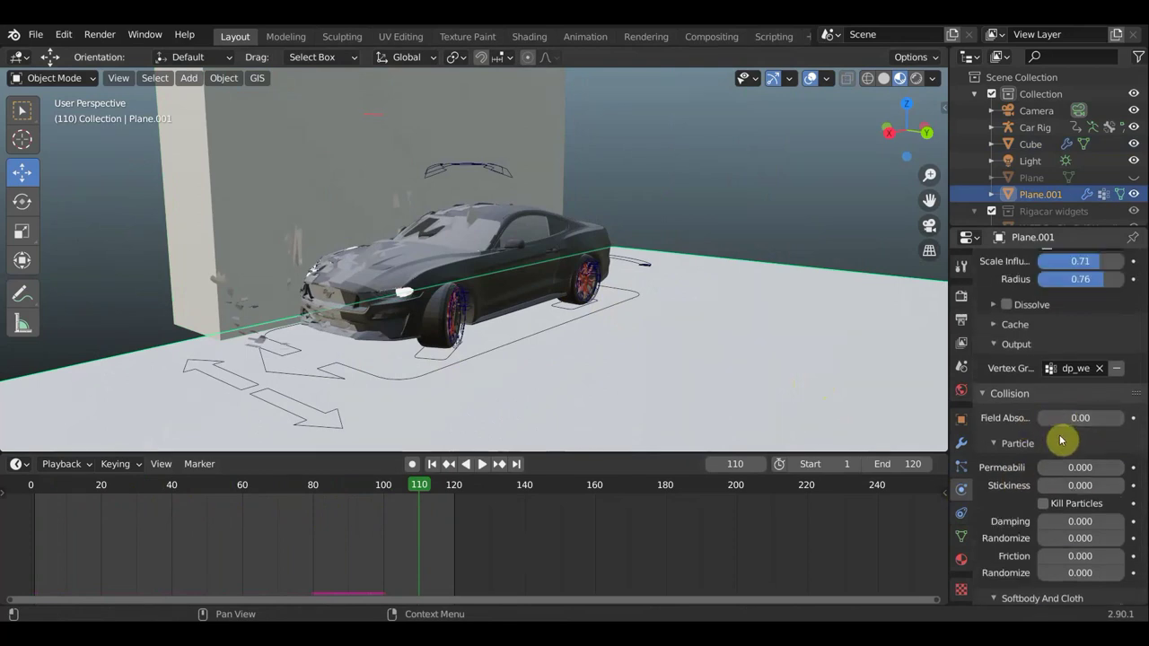
{"action": "scroll", "coordinate": [1060, 439], "scroll_direction": "down", "scroll_amount": 2}
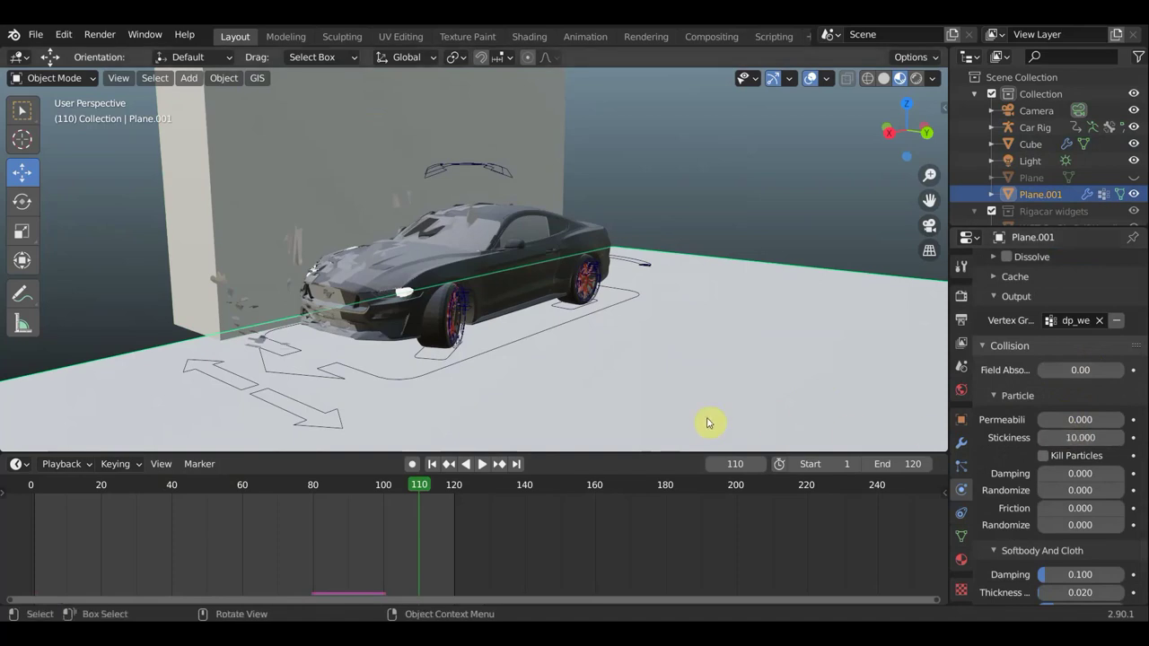
Play the animation from an earlier frame and stop it at frame 117.
{"action": "key", "text": "space"}
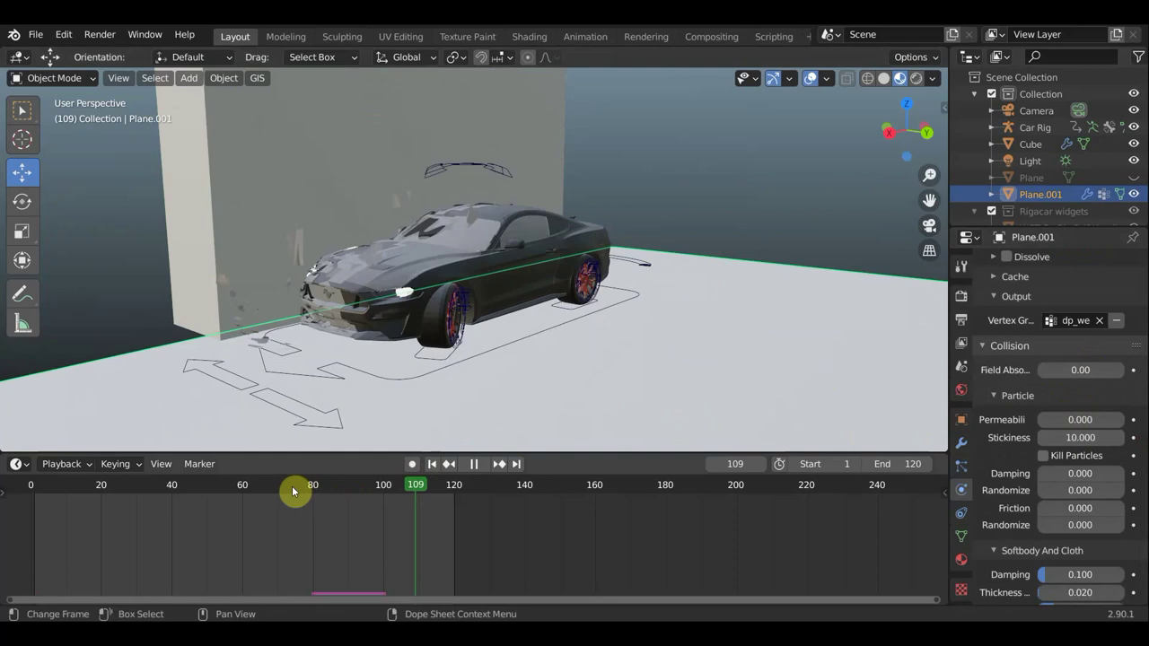
{"action": "left_click", "coordinate": [281, 491]}
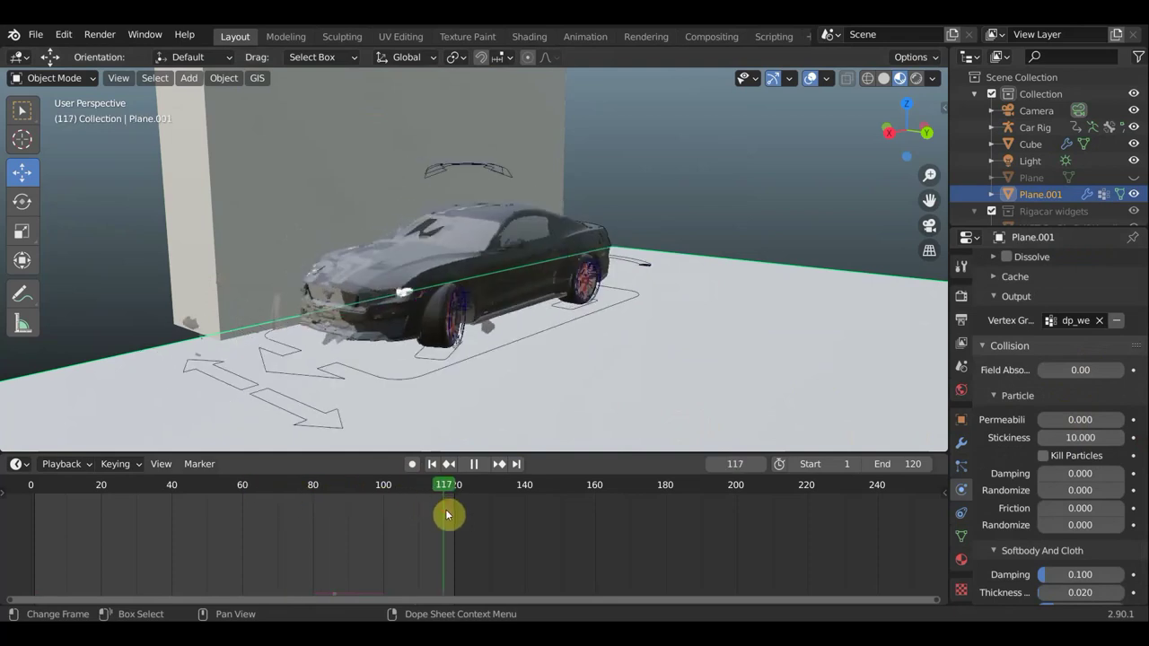
{"action": "key", "text": "space"}
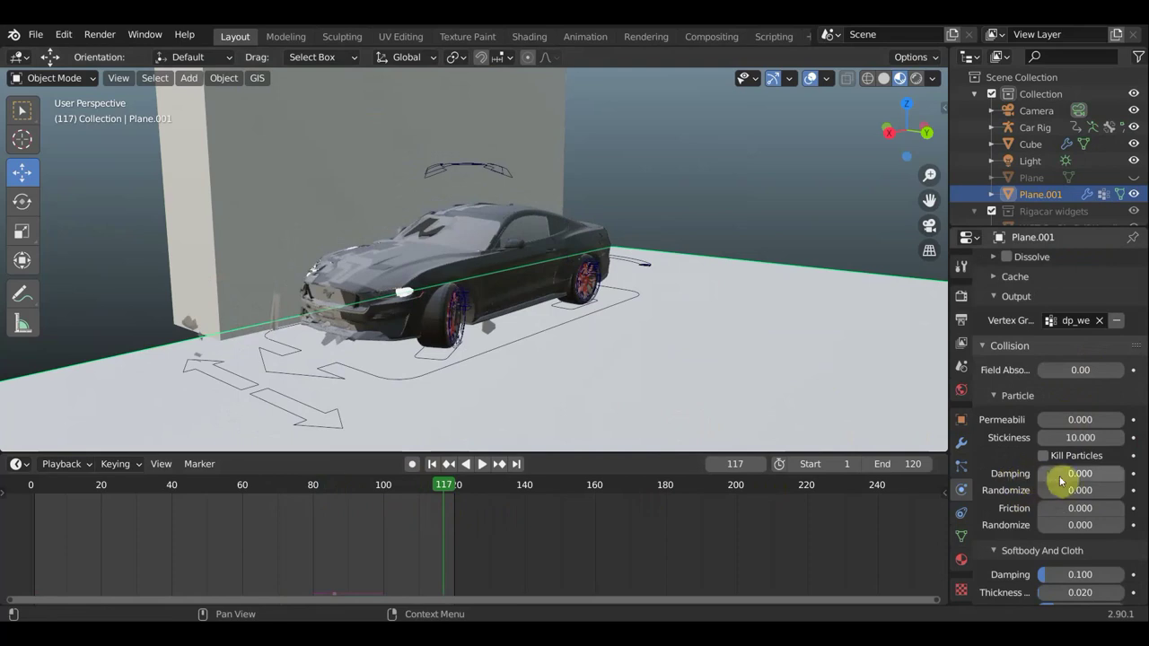
Set floor collision damping to 0.082, friction to 0.585 and friction randomize to 0.544.
{"action": "mouse_move", "coordinate": [1059, 475]}
{"action": "left_mouse_down"}
{"action": "mouse_move", "coordinate": [1072, 476]}
{"action": "mouse_move", "coordinate": [1049, 505]}
{"action": "left_mouse_up"}
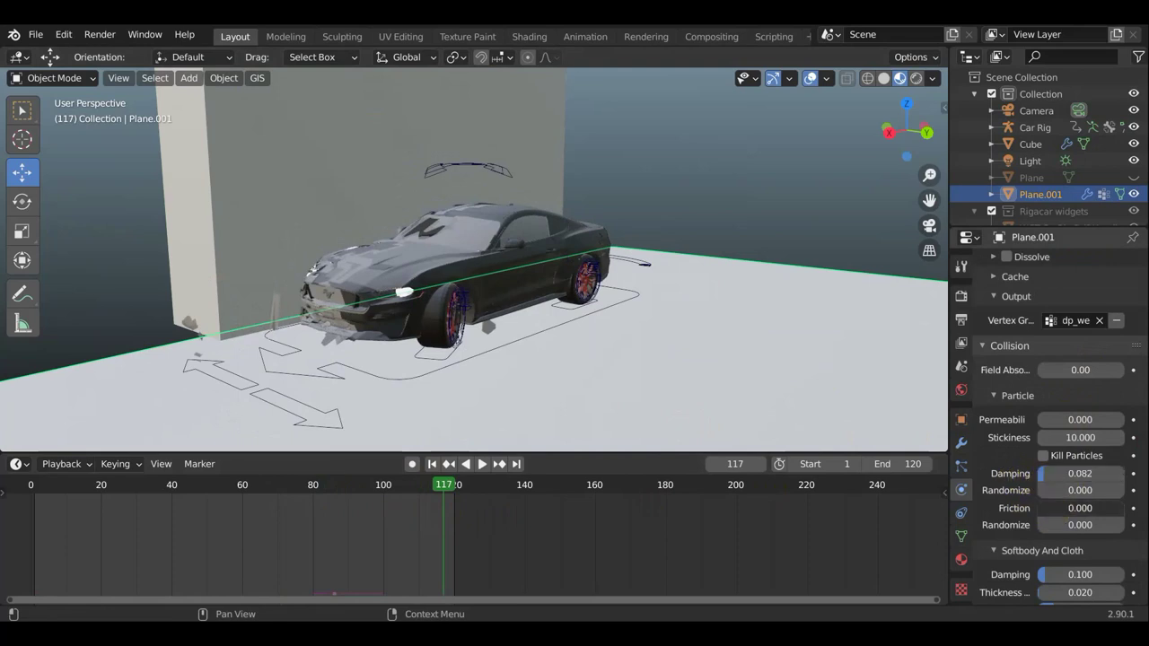
{"action": "left_click_drag", "start_coordinate": [1080, 508], "coordinate": [1090, 509]}
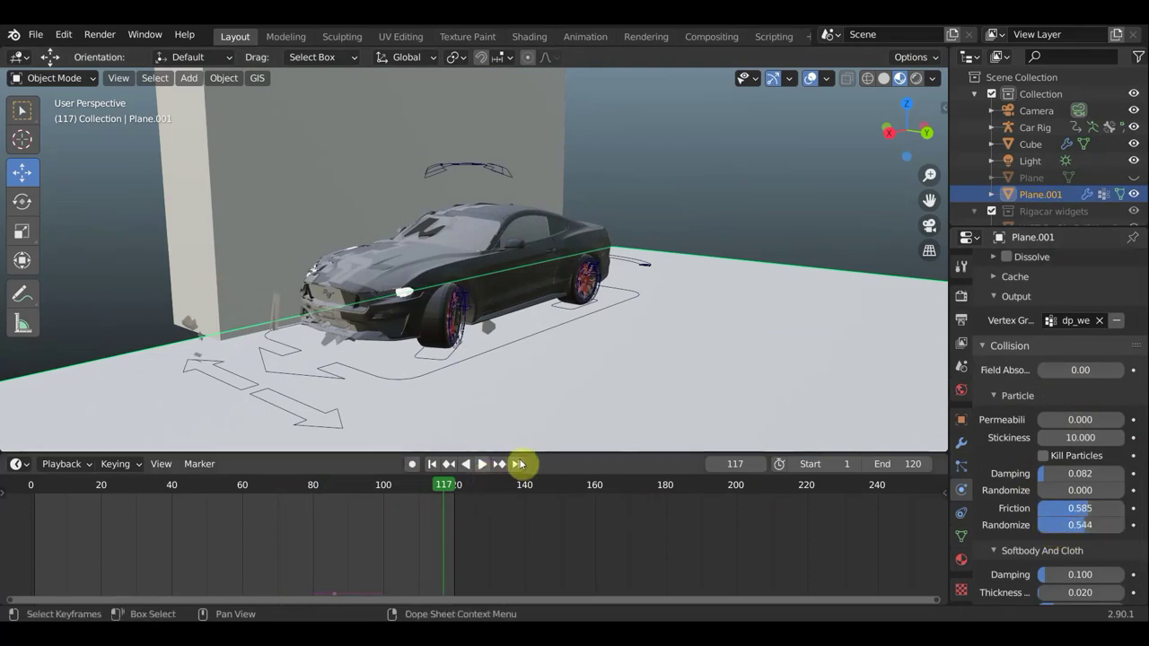
{"action": "left_click", "coordinate": [961, 444]}
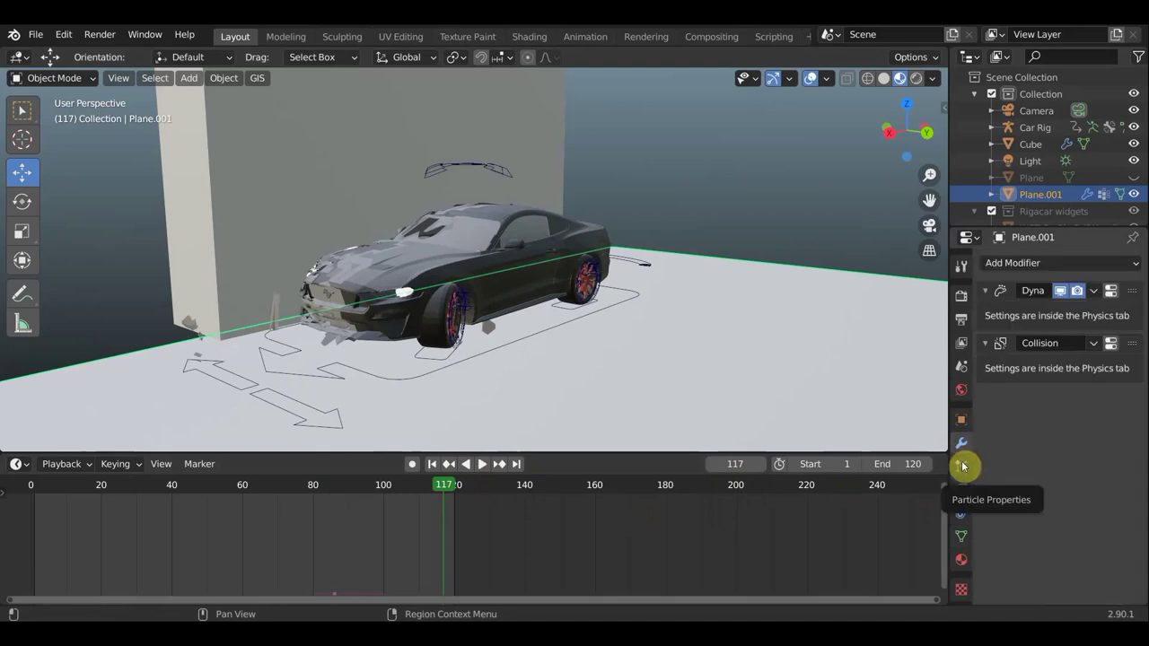
Raise the Mustang's debris particle emission number from 100 to 300.
{"action": "left_click", "coordinate": [961, 471]}
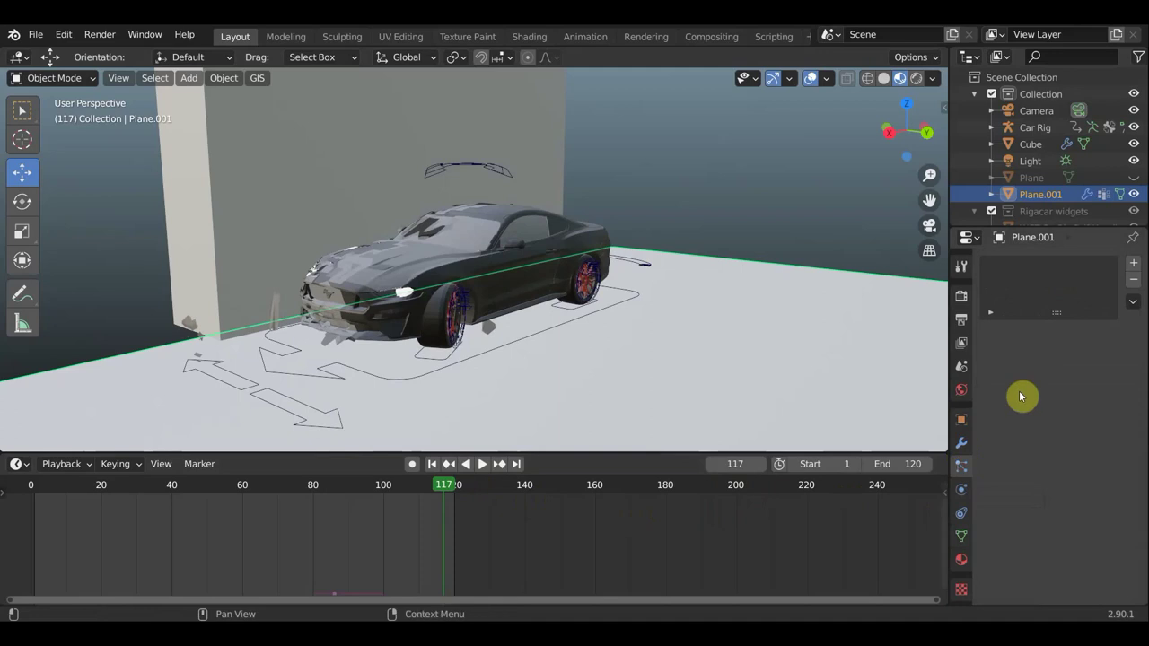
{"action": "left_click", "coordinate": [546, 239]}
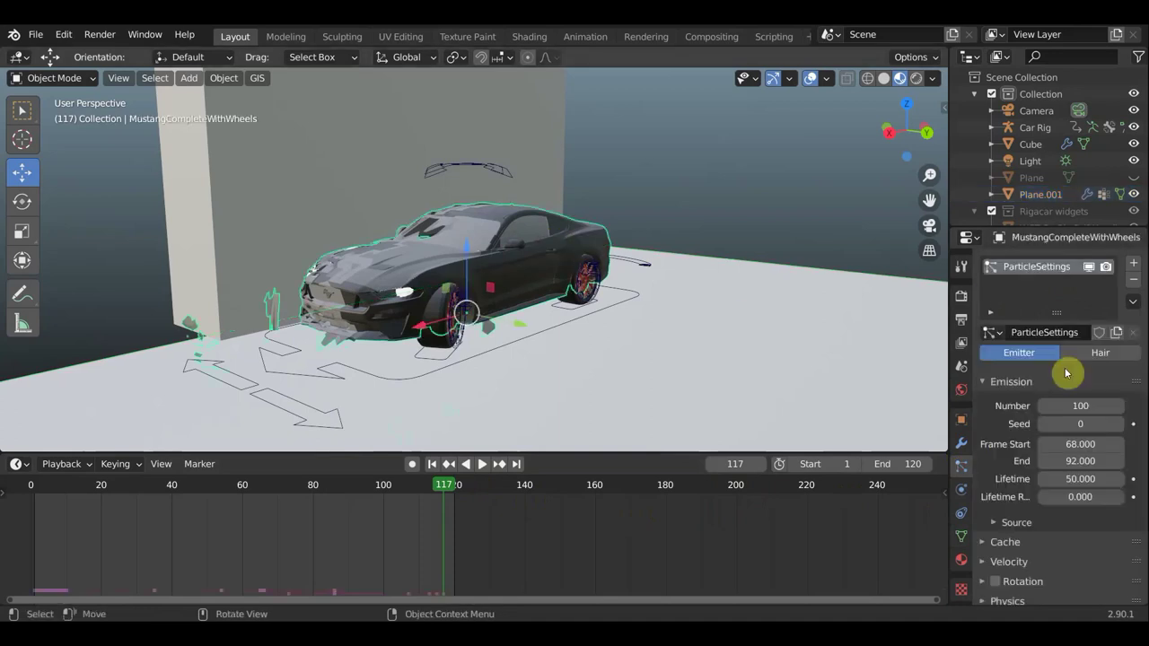
{"action": "left_click_drag", "start_coordinate": [1075, 406], "coordinate": [1078, 405]}
{"action": "type", "text": "300"}
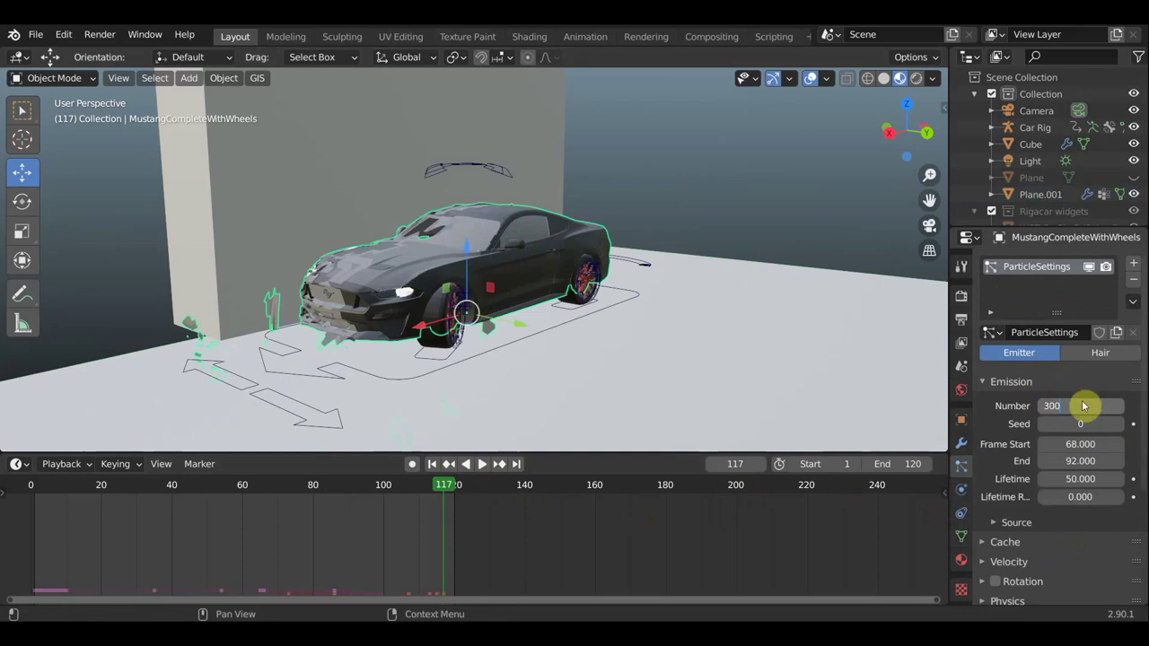
{"action": "key", "text": "Return"}
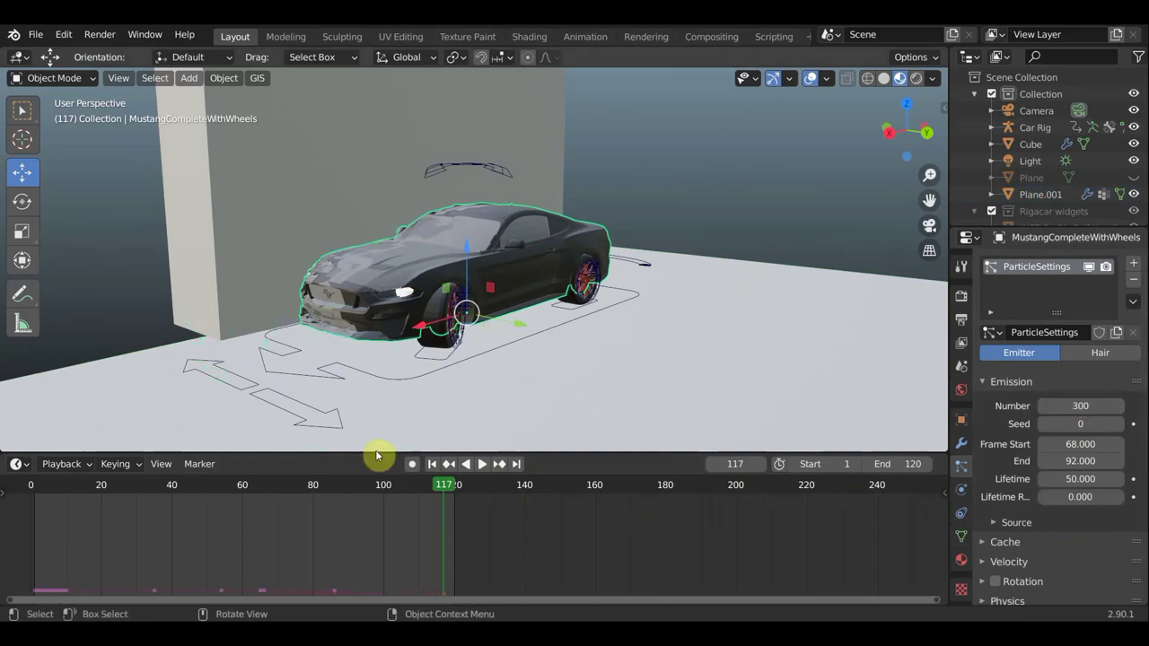
Rewind to about frame 70 and play the crash to watch the debris scatter ahead of the car.
{"action": "left_click_drag", "start_coordinate": [284, 488], "coordinate": [277, 488]}
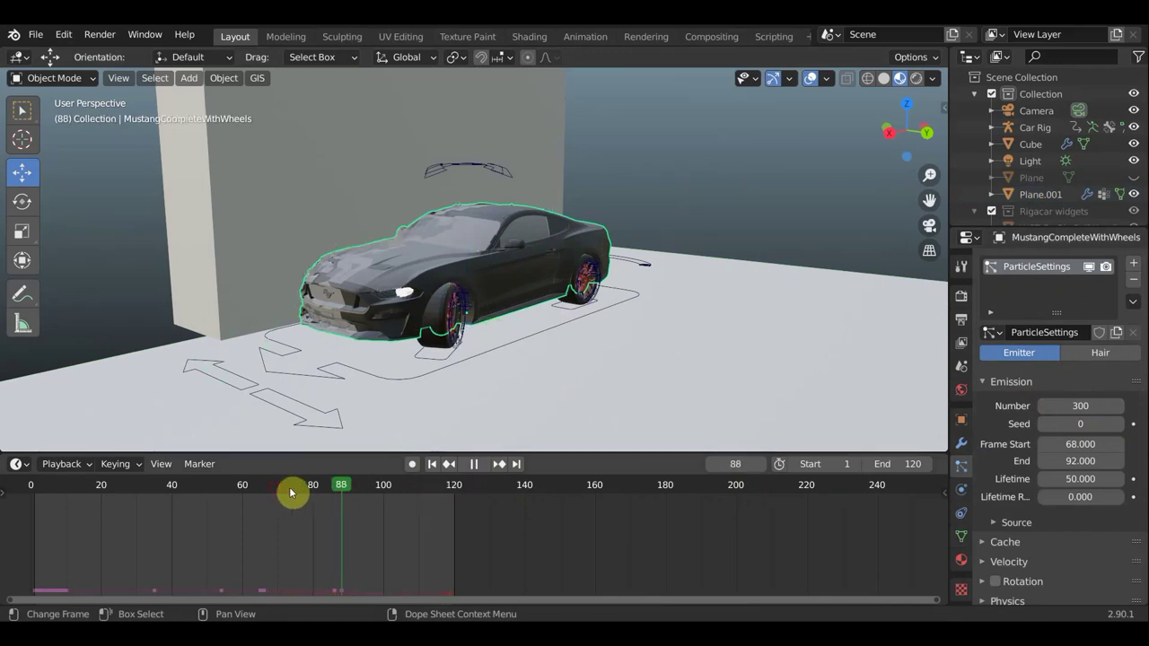
{"action": "left_click", "coordinate": [481, 464]}
{"action": "left_click", "coordinate": [481, 465]}
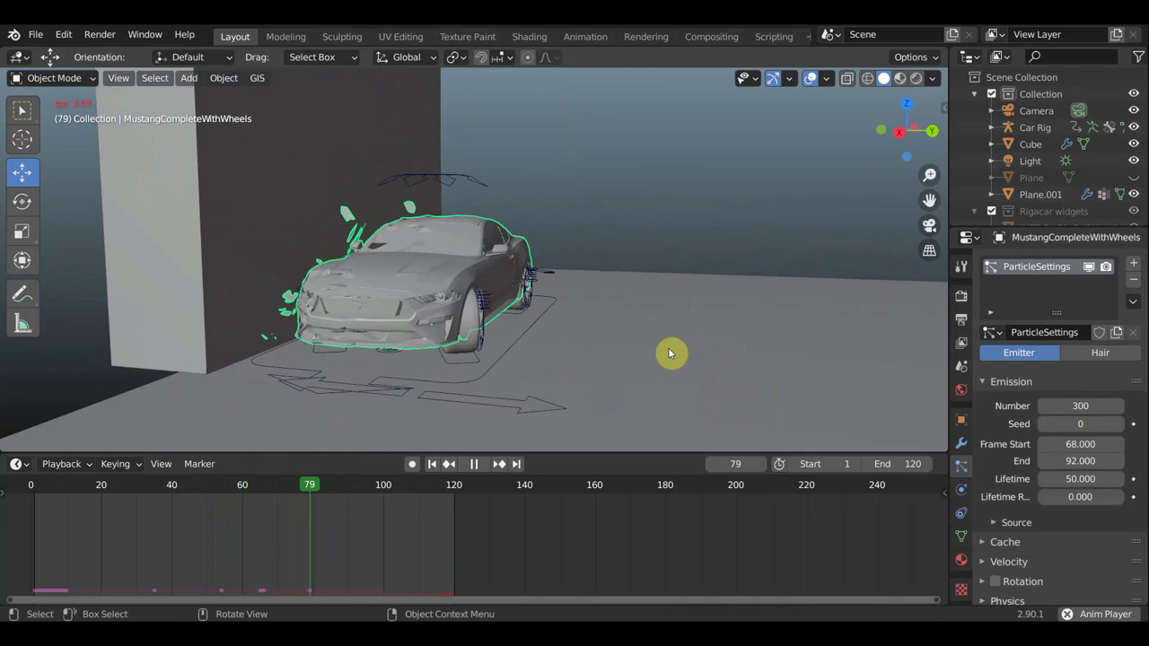
{"action": "left_click", "coordinate": [476, 465]}
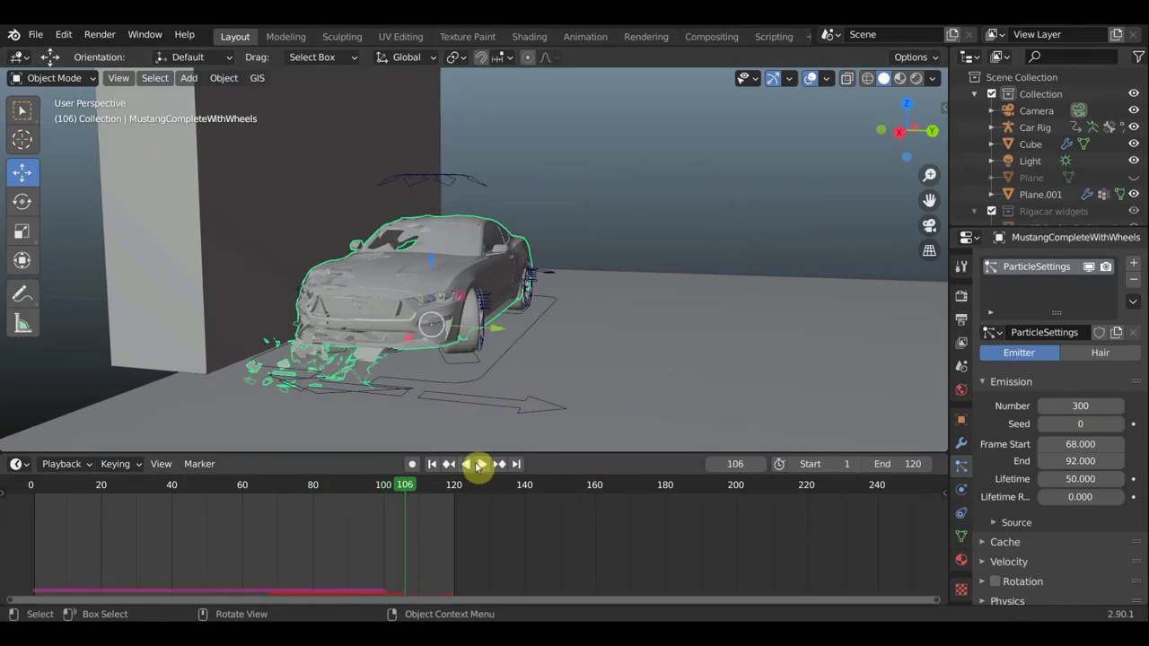
{"action": "middle_click_drag", "start_coordinate": [499, 440], "coordinate": [526, 425]}
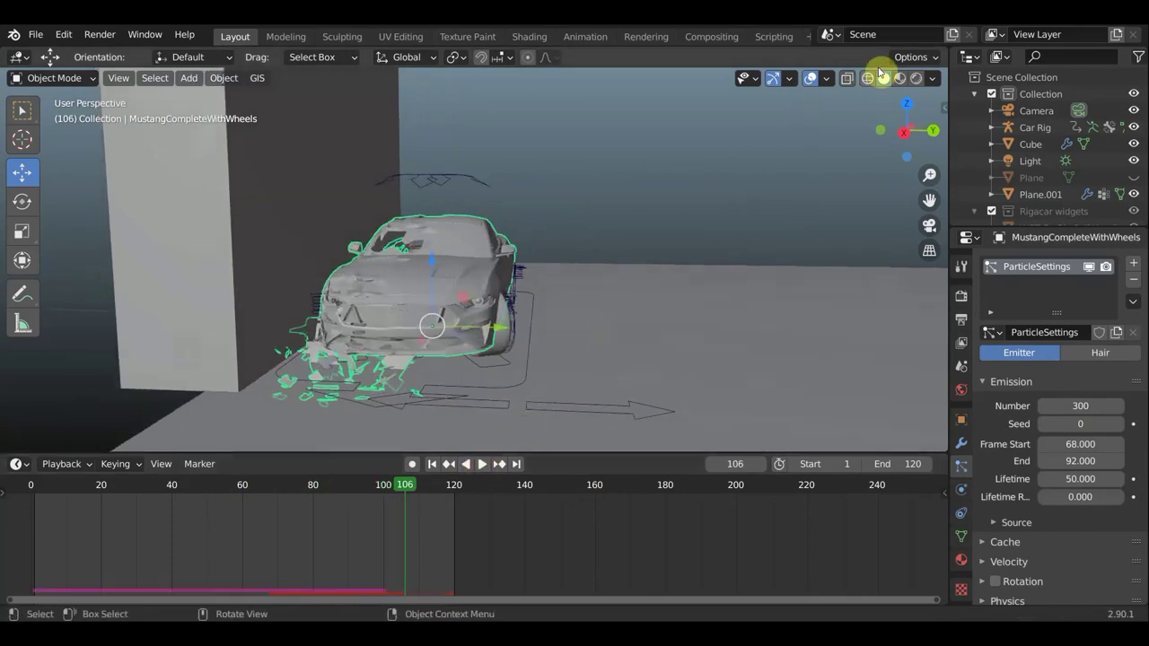
{"action": "left_click", "coordinate": [810, 79]}
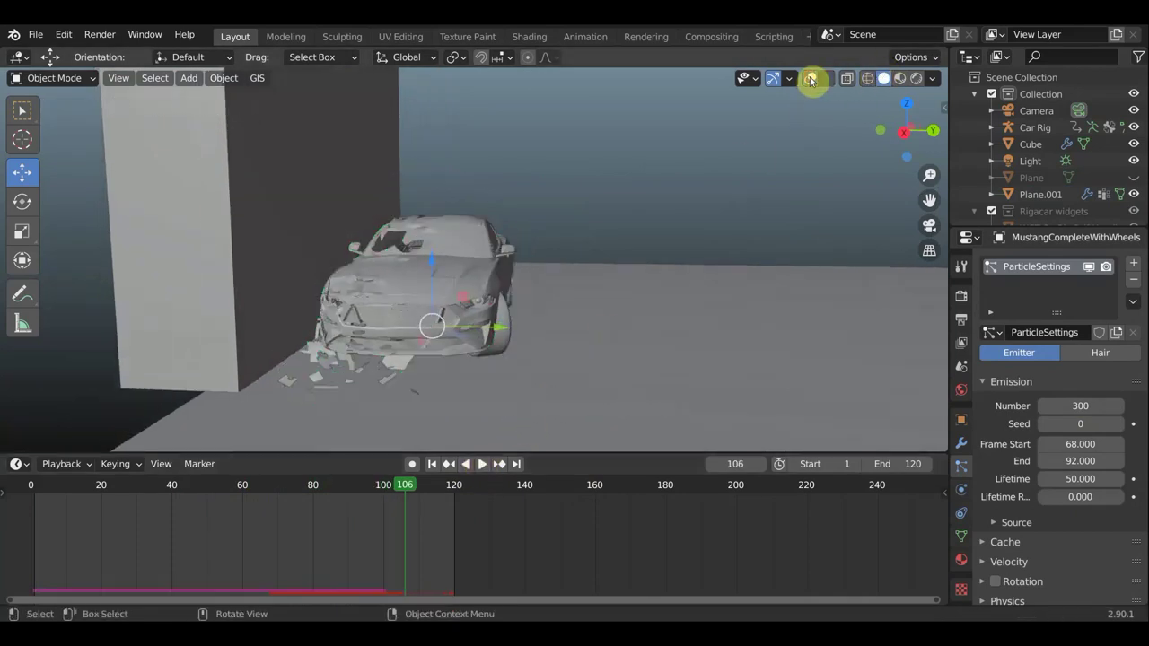
{"action": "left_click", "coordinate": [810, 79]}
{"action": "middle_click_drag", "start_coordinate": [619, 282], "coordinate": [702, 237]}
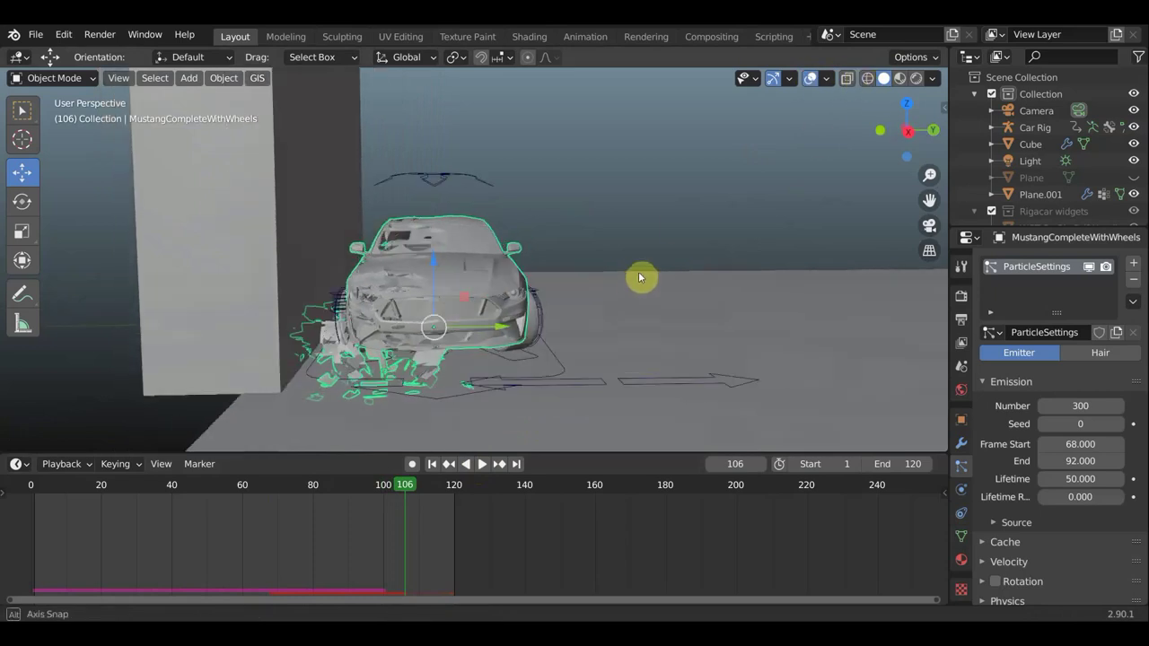
{"action": "scroll", "coordinate": [701, 238], "scroll_direction": "up", "scroll_amount": 4}
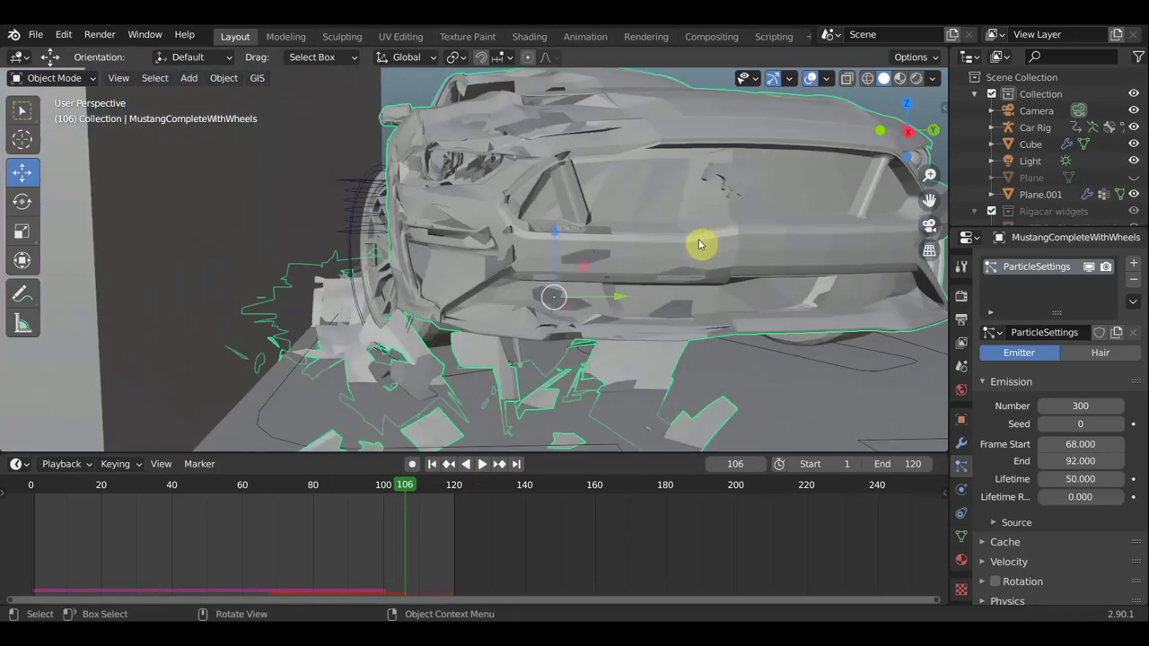
{"action": "scroll", "coordinate": [628, 297], "scroll_direction": "down", "scroll_amount": 2}
{"action": "middle_click_drag", "start_coordinate": [532, 336], "coordinate": [512, 365]}
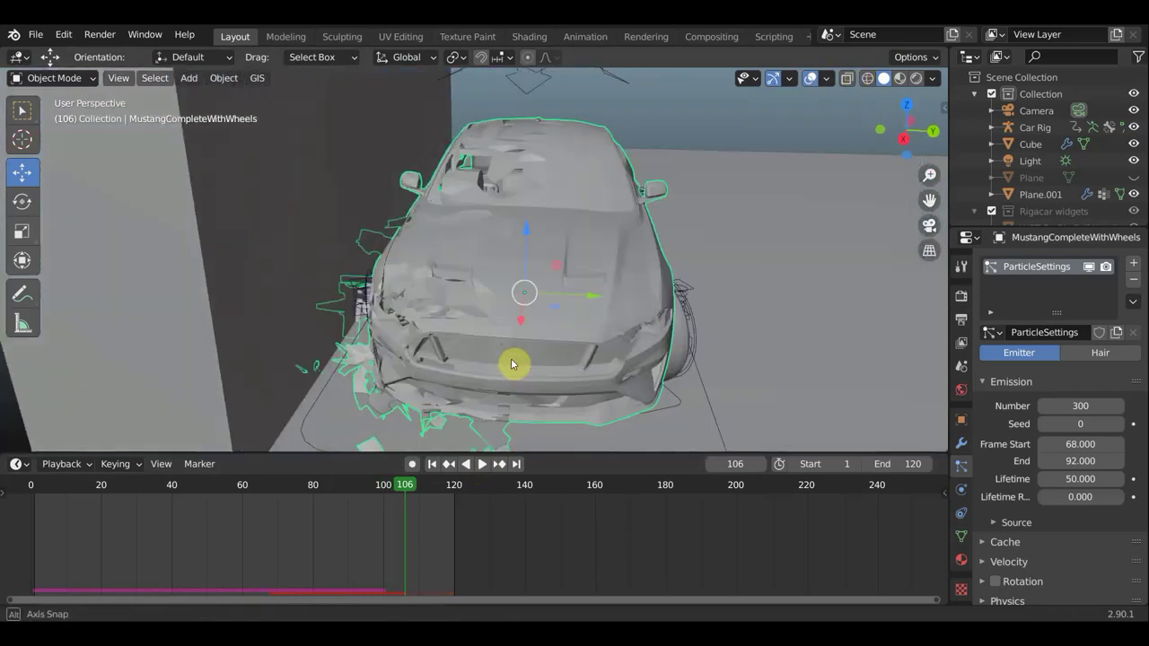
{"action": "scroll", "coordinate": [495, 216], "scroll_direction": "up", "scroll_amount": 2}
{"action": "scroll", "coordinate": [499, 213], "scroll_direction": "up", "scroll_amount": 2}
{"action": "middle_click_drag", "start_coordinate": [502, 210], "coordinate": [532, 302]}
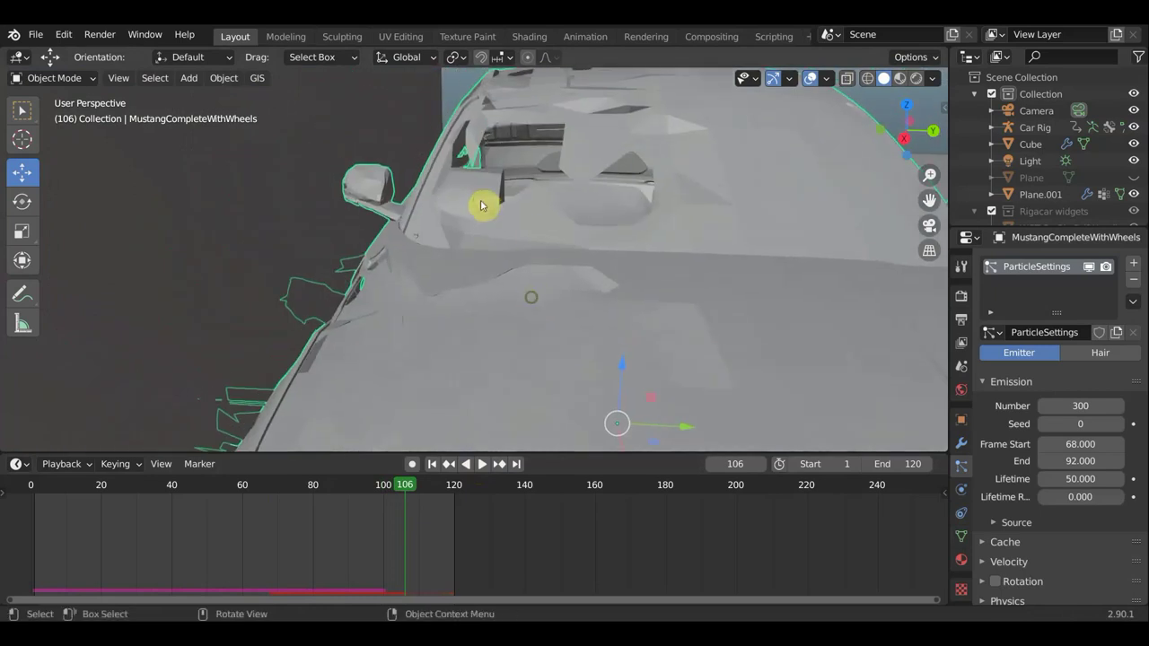
{"action": "scroll", "coordinate": [498, 203], "scroll_direction": "up", "scroll_amount": 2}
{"action": "scroll", "coordinate": [536, 205], "scroll_direction": "up", "scroll_amount": 3}
{"action": "middle_click_drag", "start_coordinate": [536, 205], "coordinate": [535, 204]}
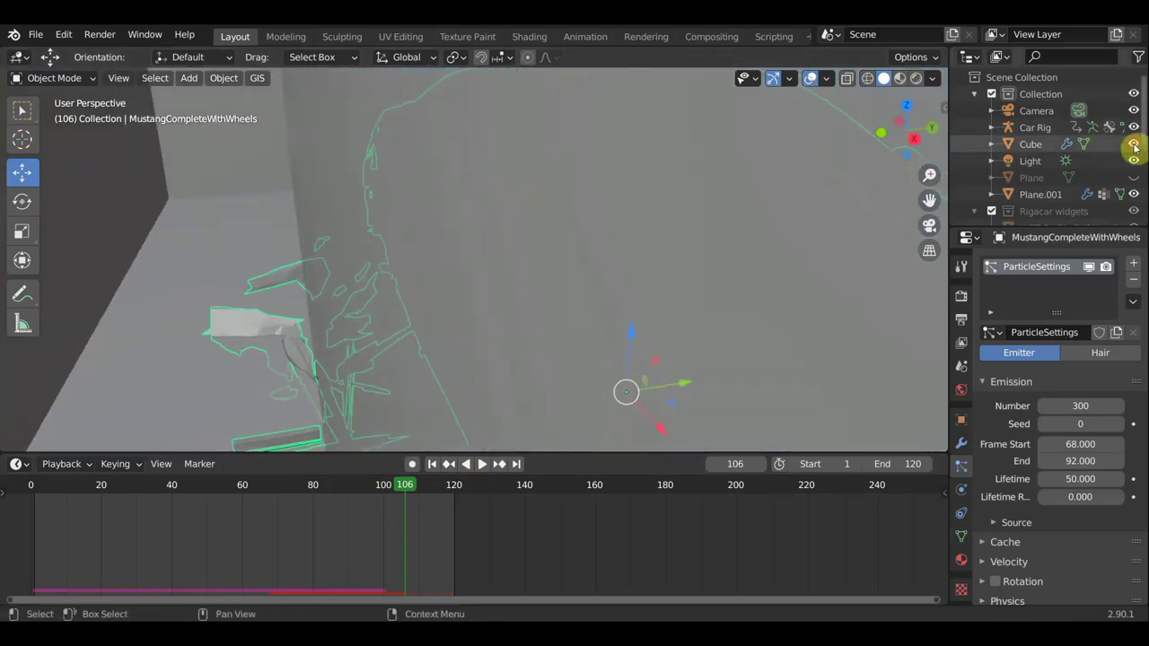
{"action": "left_click", "coordinate": [1133, 146]}
{"action": "scroll", "coordinate": [667, 260], "scroll_direction": "down", "scroll_amount": 2}
{"action": "scroll", "coordinate": [728, 243], "scroll_direction": "down", "scroll_amount": 2}
{"action": "scroll", "coordinate": [751, 239], "scroll_direction": "down", "scroll_amount": 2}
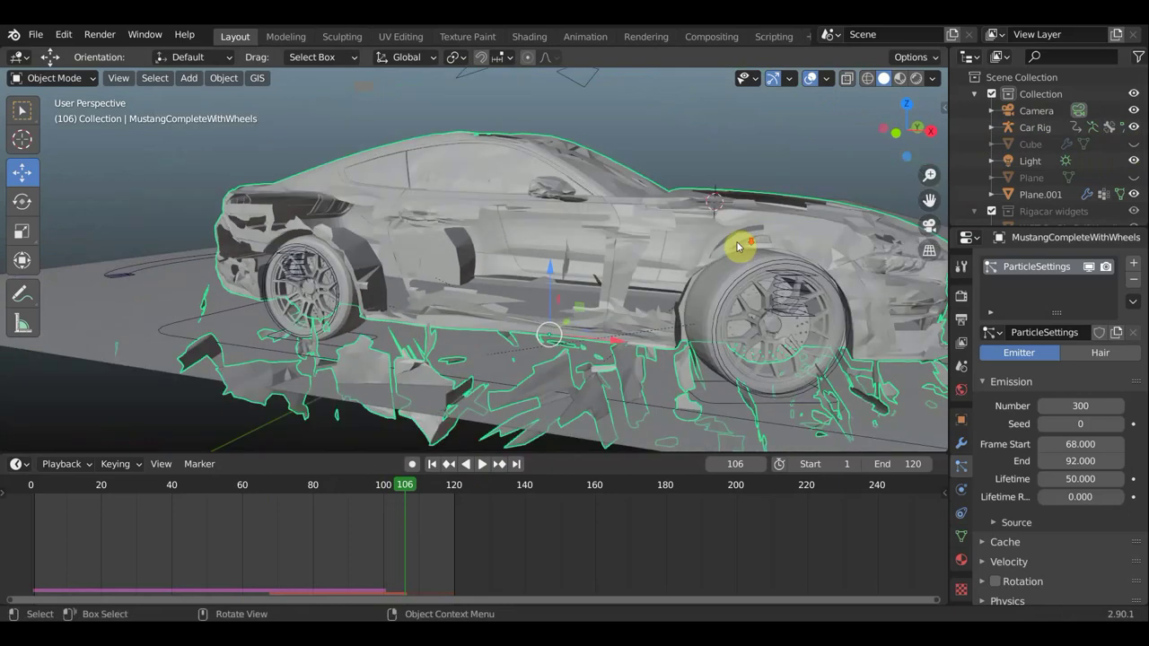
{"action": "mouse_move", "coordinate": [589, 287]}
{"action": "middle_mouse_down"}
{"action": "mouse_move", "coordinate": [569, 290]}
{"action": "mouse_move", "coordinate": [501, 399]}
{"action": "mouse_move", "coordinate": [441, 415]}
{"action": "mouse_move", "coordinate": [428, 354]}
{"action": "mouse_move", "coordinate": [414, 352]}
{"action": "middle_mouse_up"}
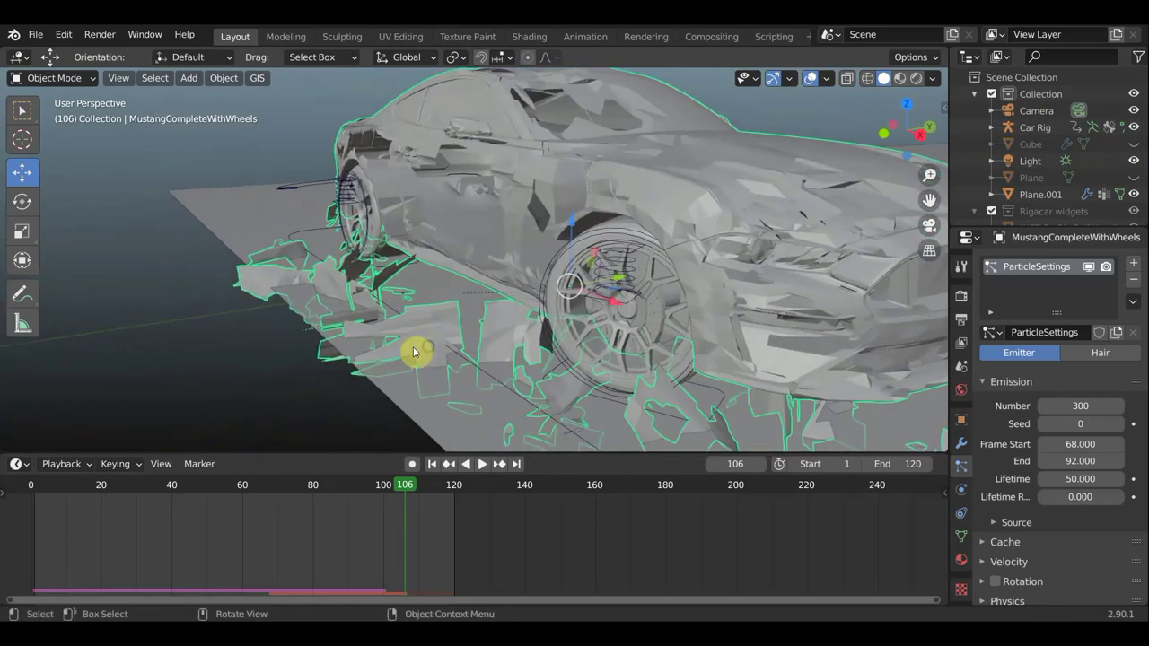
{"action": "scroll", "coordinate": [414, 352], "scroll_direction": "up", "scroll_amount": 2}
{"action": "scroll", "coordinate": [440, 355], "scroll_direction": "up", "scroll_amount": 2}
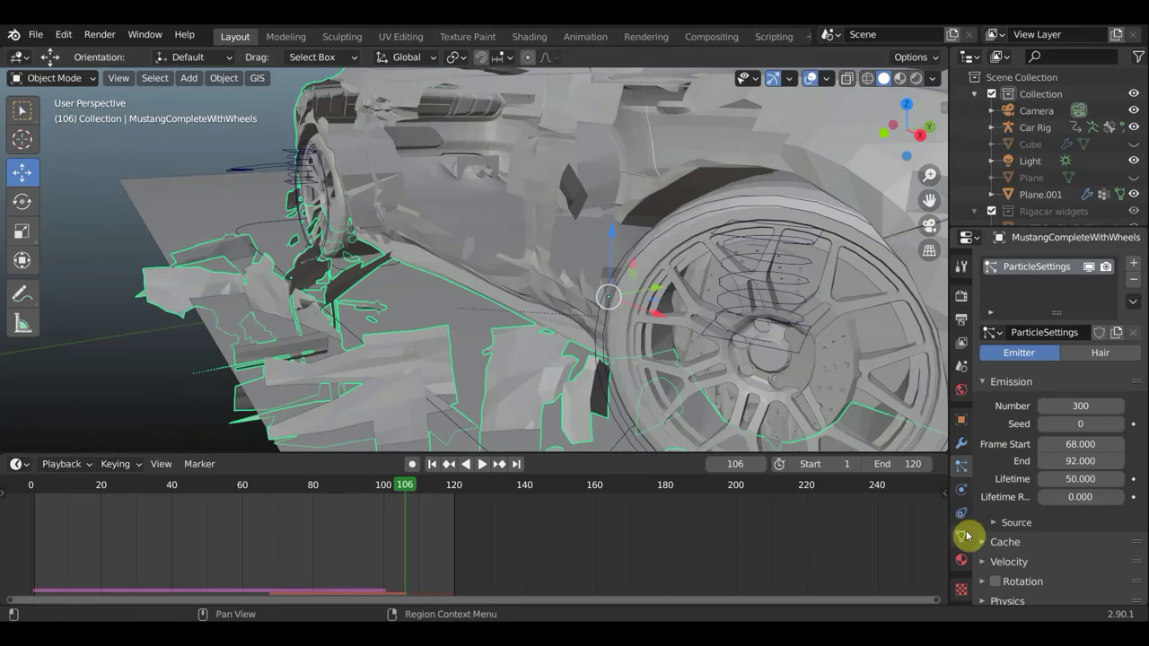
Show the Mustang's modifier stack and glance at the Add Modifier list without adding anything.
{"action": "left_click", "coordinate": [962, 446]}
{"action": "scroll", "coordinate": [1108, 440], "scroll_direction": "down", "scroll_amount": 1}
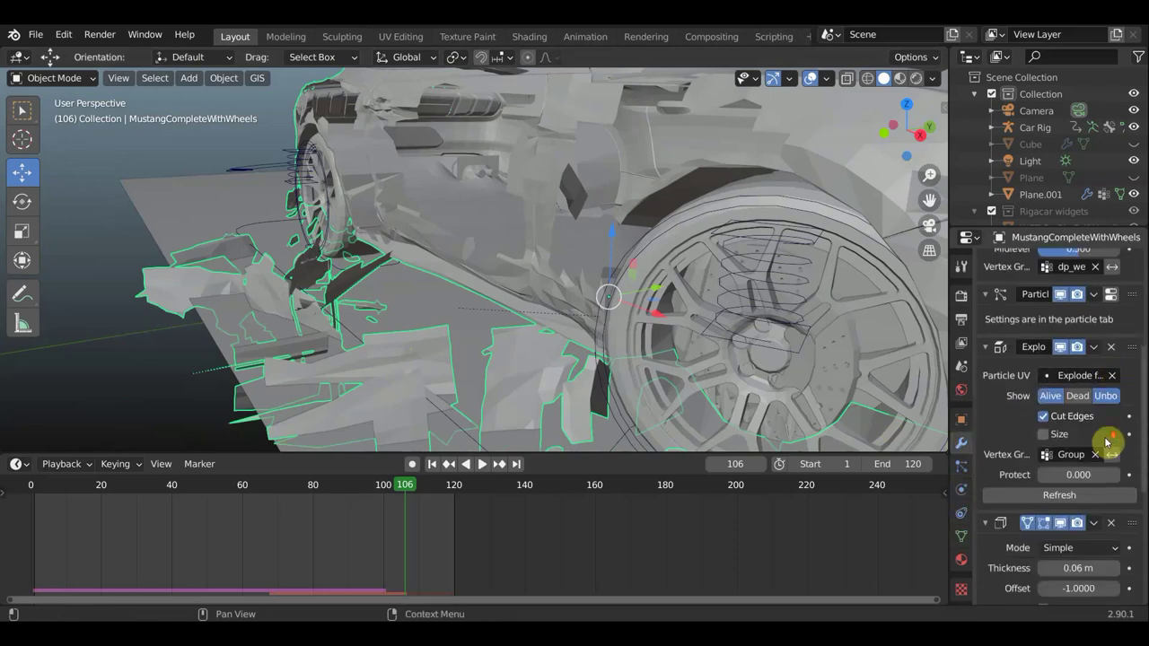
{"action": "scroll", "coordinate": [1103, 458], "scroll_direction": "down", "scroll_amount": 1}
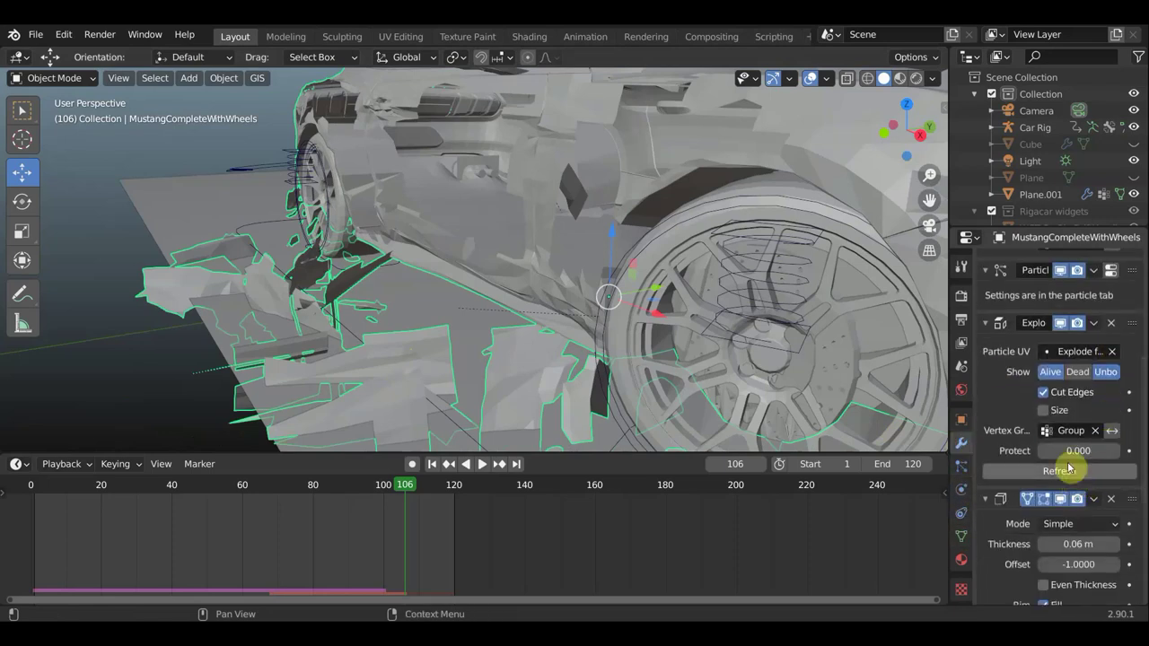
{"action": "scroll", "coordinate": [1054, 368], "scroll_direction": "up", "scroll_amount": 4}
{"action": "scroll", "coordinate": [1062, 359], "scroll_direction": "up", "scroll_amount": 3}
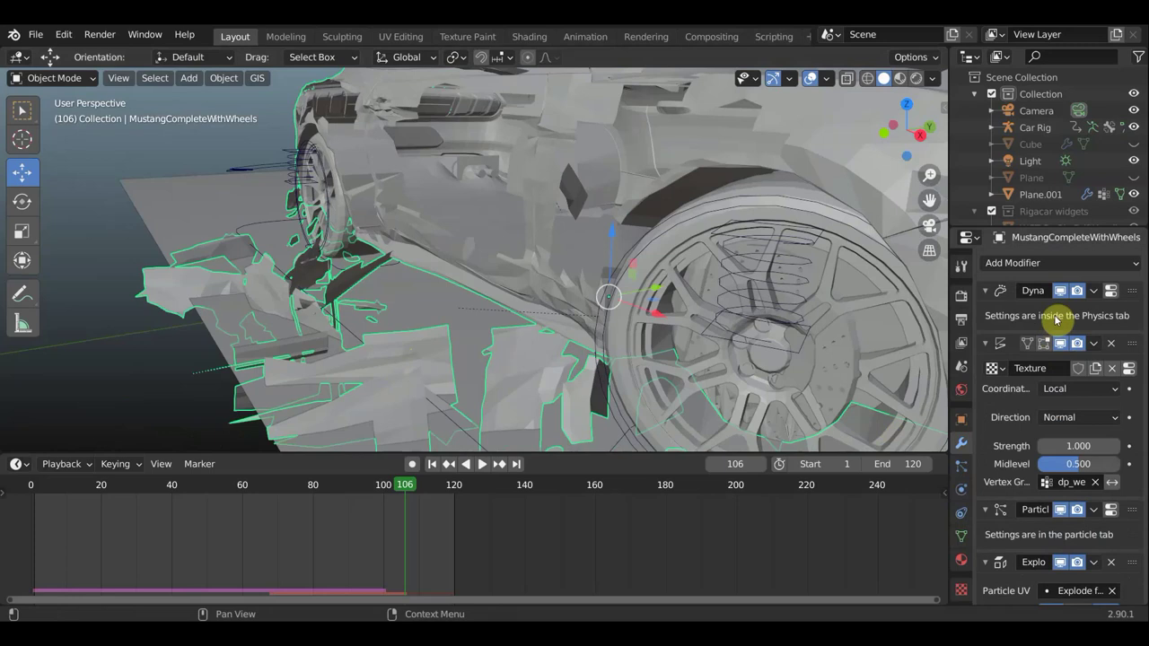
{"action": "left_click", "coordinate": [1067, 262]}
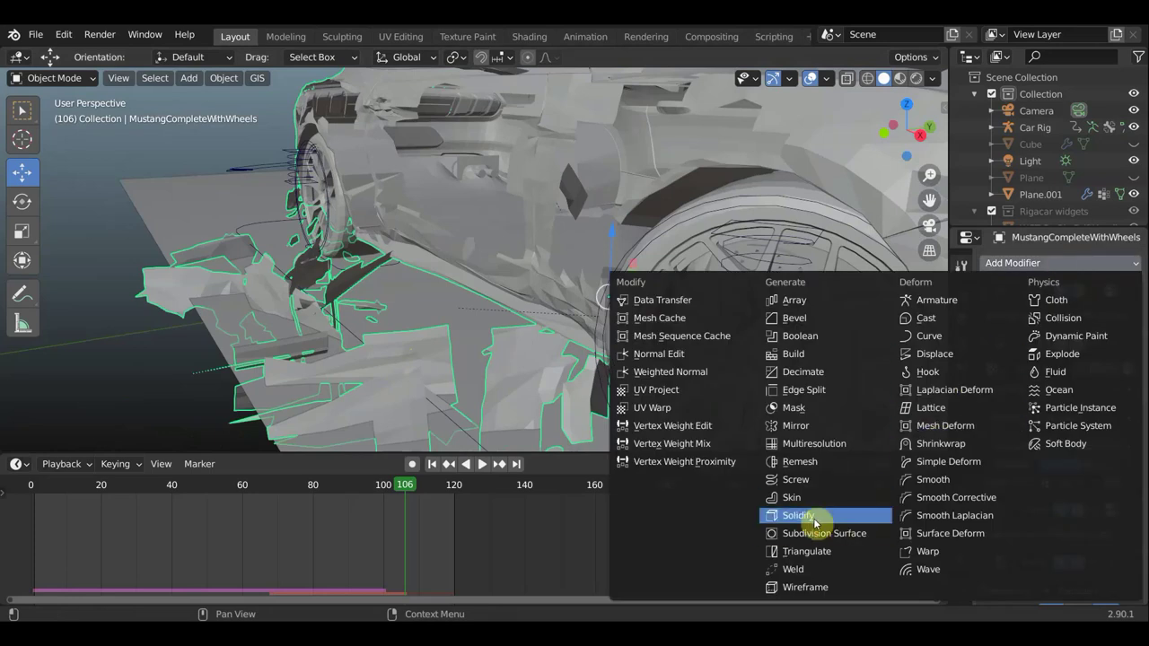
{"action": "left_click", "coordinate": [1037, 262]}
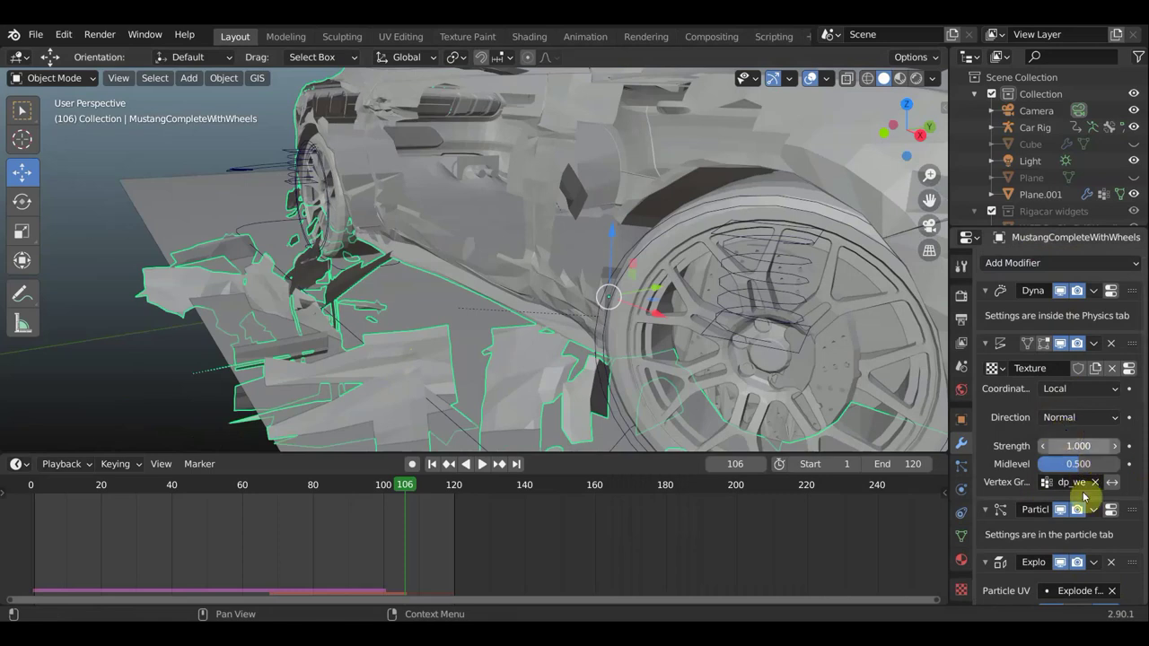
Scroll the modifier stack down to the Solidify settings at 0.06 m thickness.
{"action": "scroll", "coordinate": [1059, 514], "scroll_direction": "down", "scroll_amount": 3}
{"action": "scroll", "coordinate": [1077, 522], "scroll_direction": "down", "scroll_amount": 1}
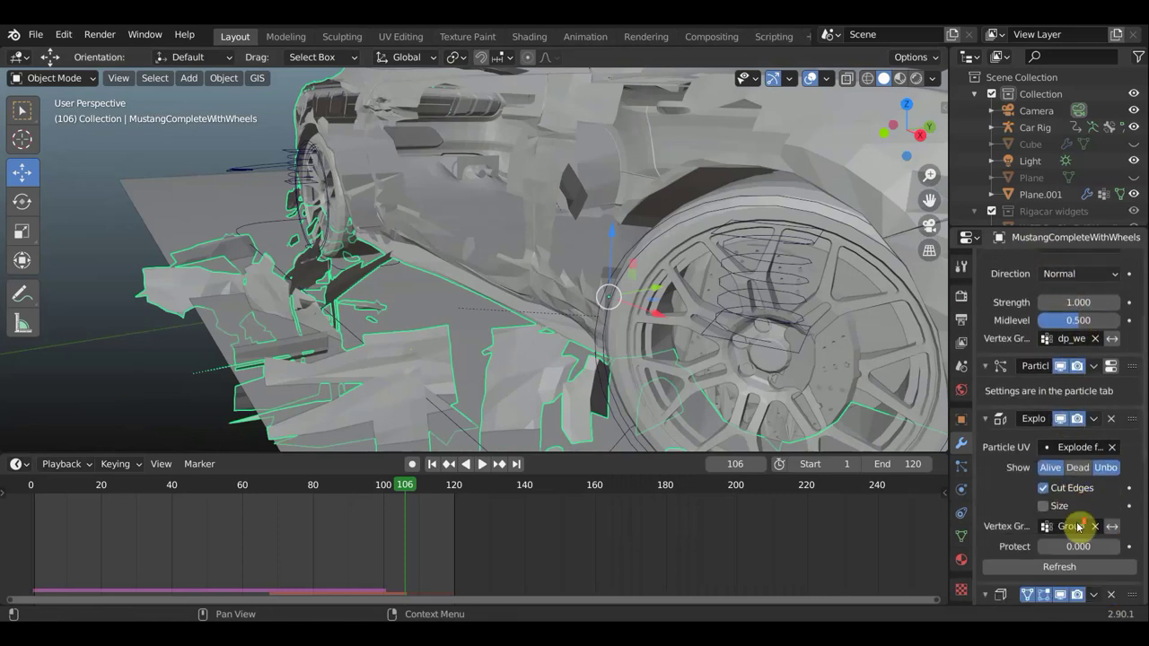
{"action": "scroll", "coordinate": [1090, 522], "scroll_direction": "down", "scroll_amount": 1}
{"action": "scroll", "coordinate": [1099, 525], "scroll_direction": "down", "scroll_amount": 2}
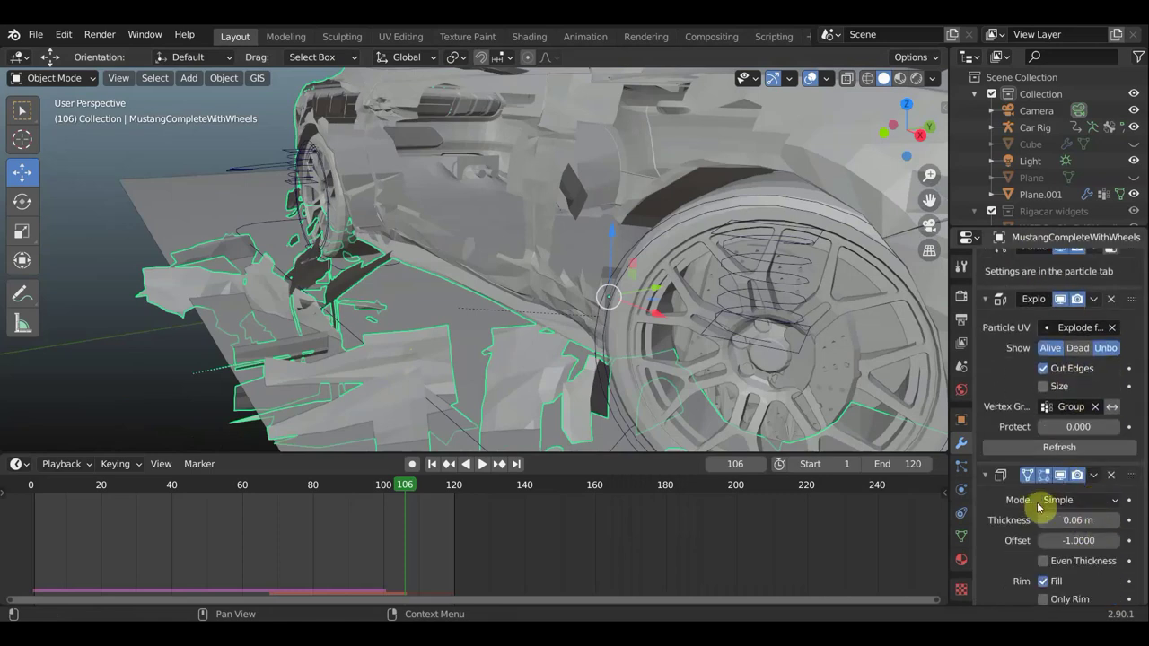
{"action": "scroll", "coordinate": [1077, 489], "scroll_direction": "down", "scroll_amount": 3}
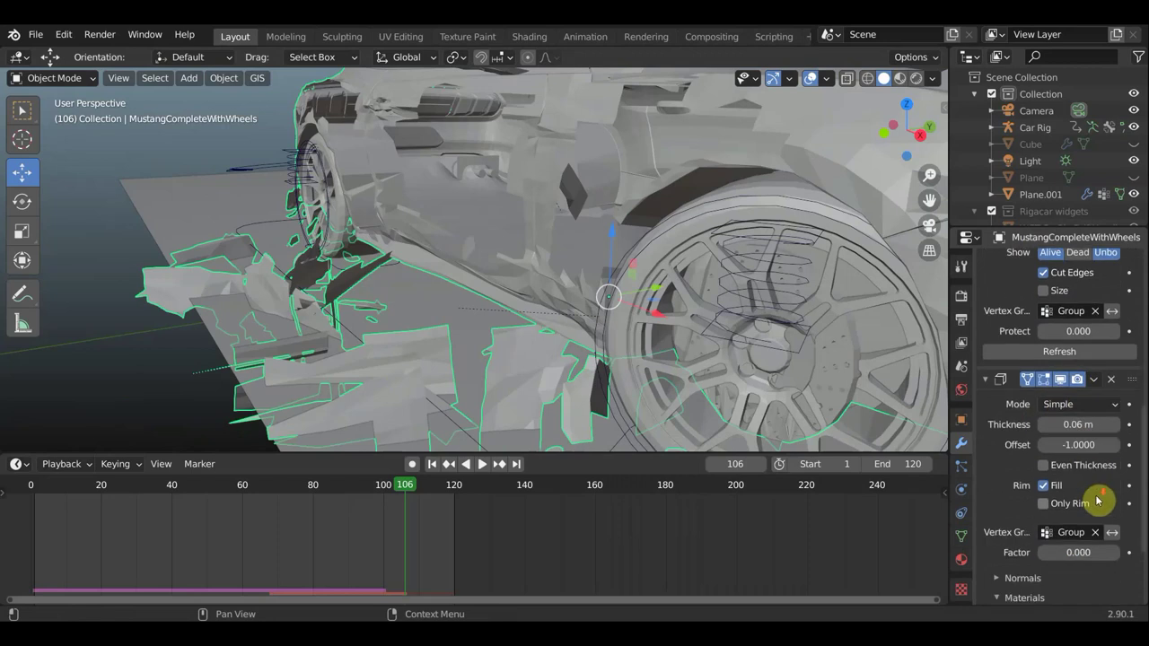
{"action": "scroll", "coordinate": [1096, 501], "scroll_direction": "down", "scroll_amount": 2}
{"action": "scroll", "coordinate": [1095, 498], "scroll_direction": "down", "scroll_amount": 1}
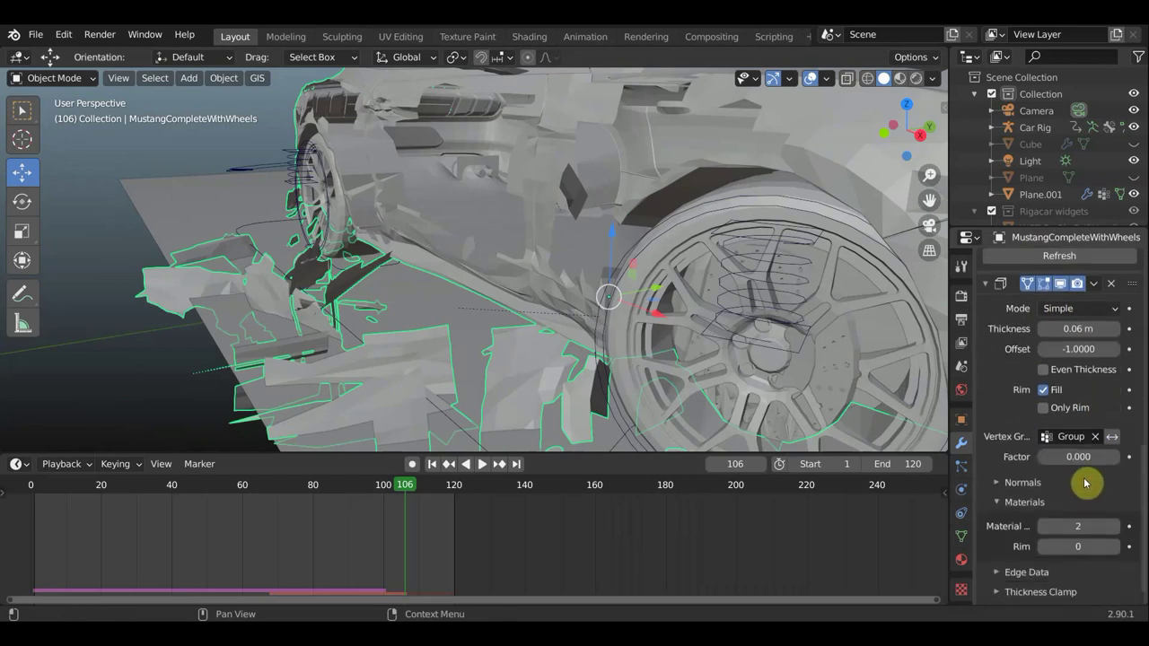
{"action": "scroll", "coordinate": [1084, 476], "scroll_direction": "up", "scroll_amount": 2}
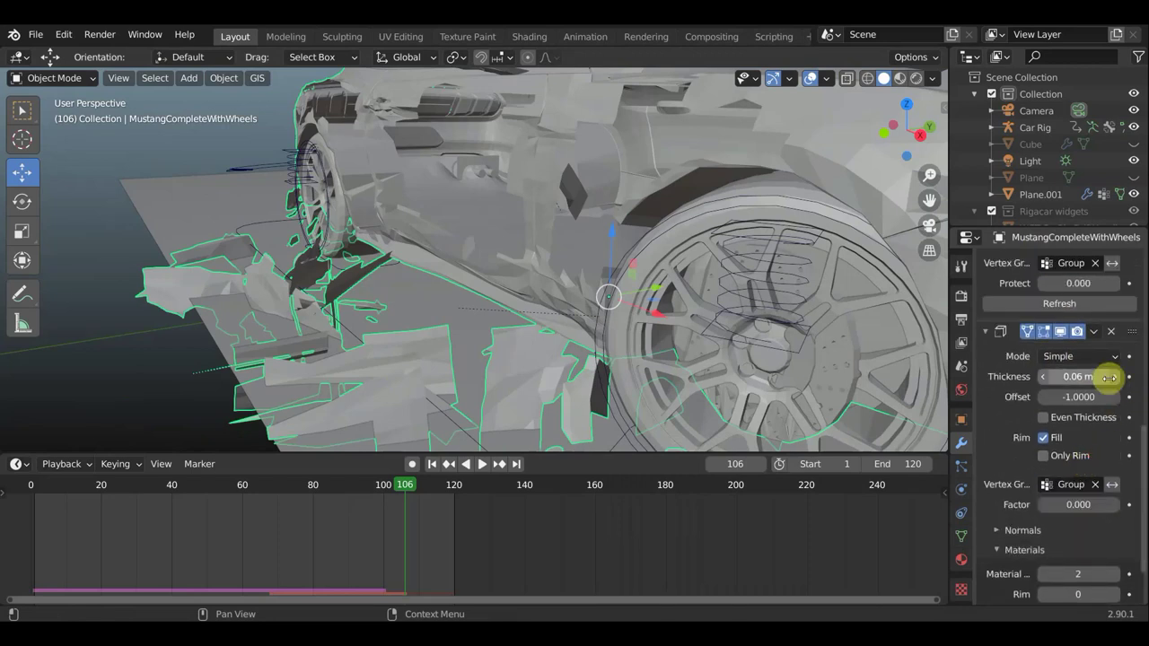
Raise Solidify thickness to 0.07 m and play the animation up to frame 120.
{"action": "left_click", "coordinate": [1115, 377]}
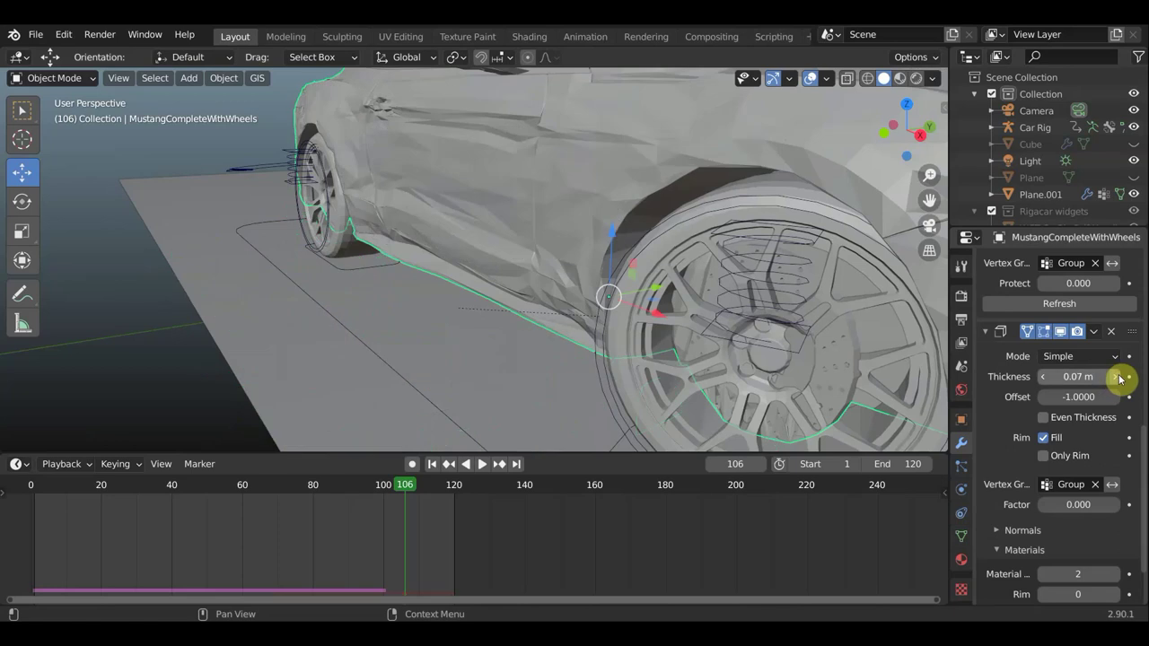
{"action": "key", "text": "ctrl+shift+space"}
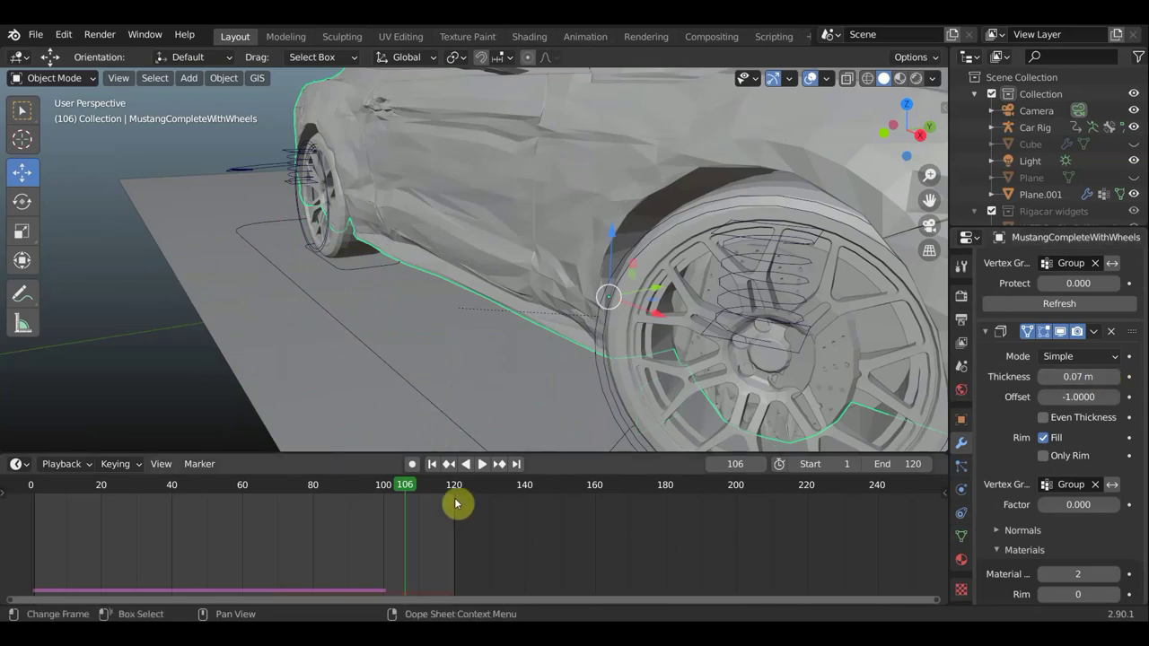
{"action": "left_click_drag", "start_coordinate": [348, 495], "coordinate": [456, 509]}
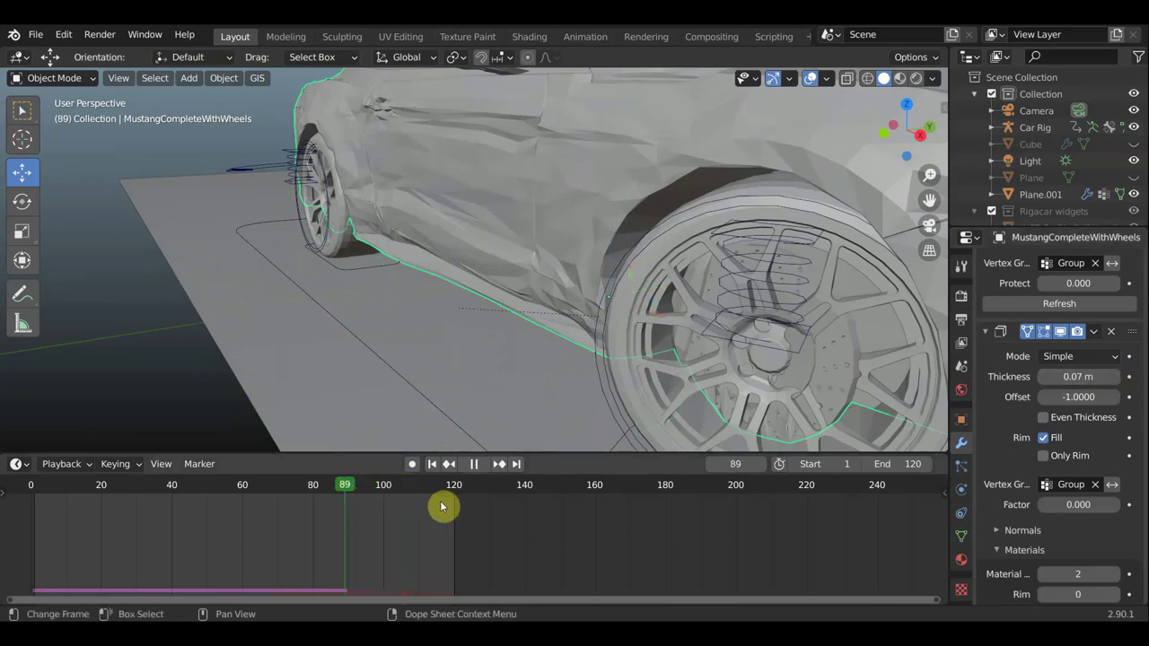
{"action": "key", "text": "space"}
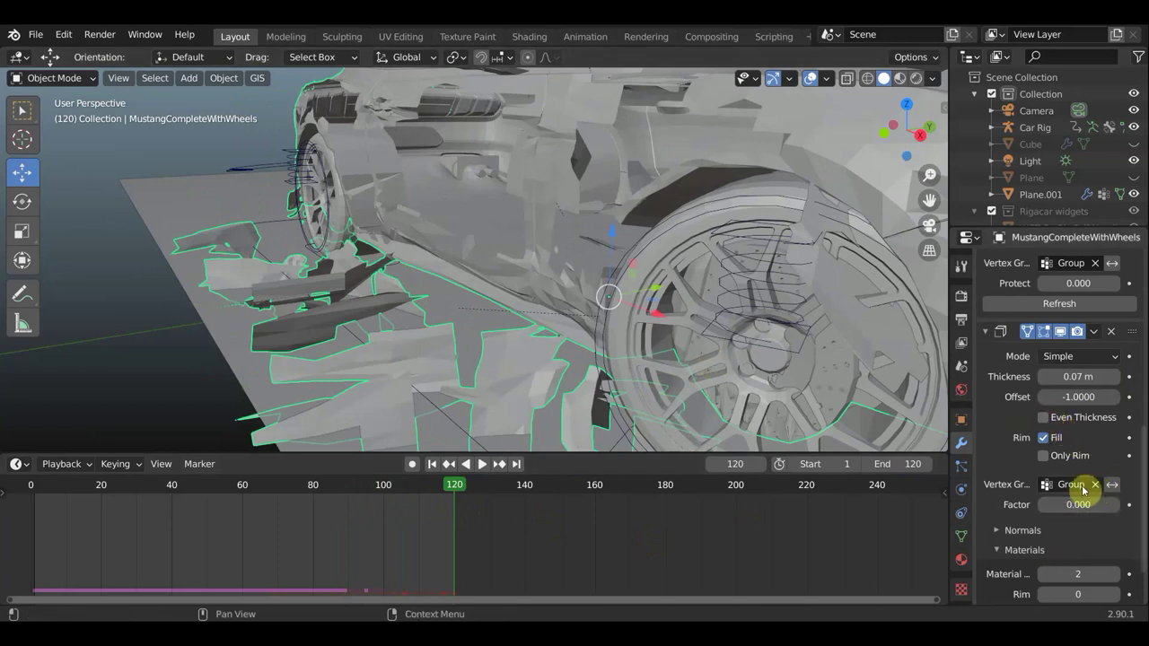
Collapse the Solidify materials and set the Output Vertex Groups Shell to Group.
{"action": "left_click", "coordinate": [997, 554]}
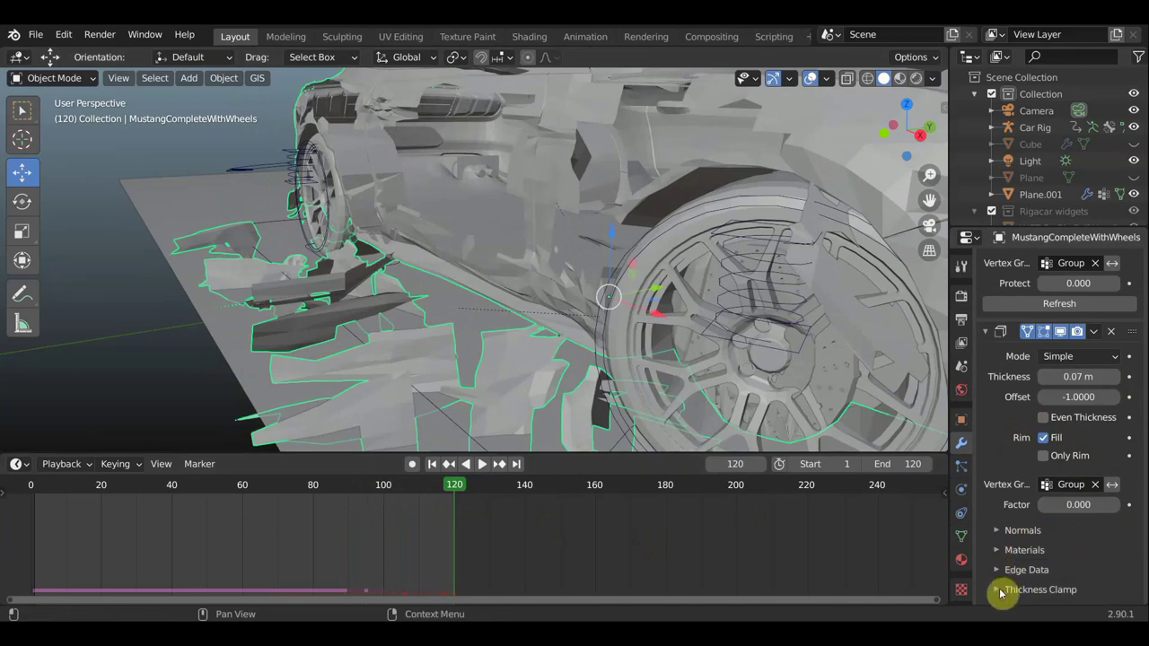
{"action": "scroll", "coordinate": [1024, 579], "scroll_direction": "down", "scroll_amount": 2}
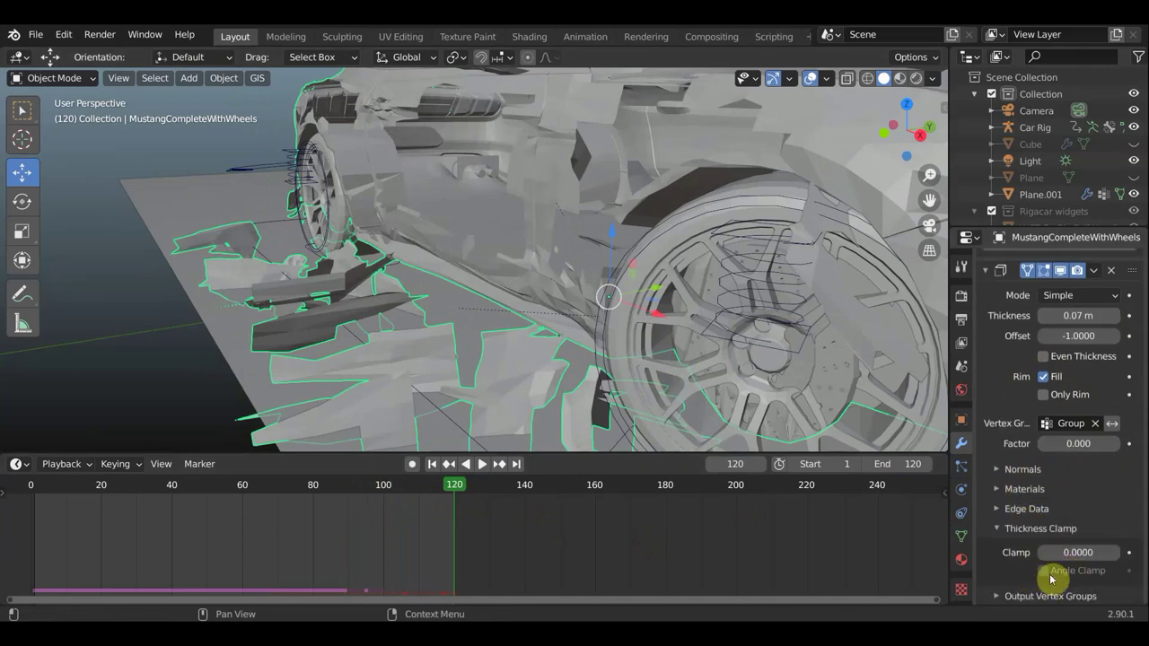
{"action": "left_click", "coordinate": [1004, 599]}
{"action": "scroll", "coordinate": [1041, 579], "scroll_direction": "down", "scroll_amount": 2}
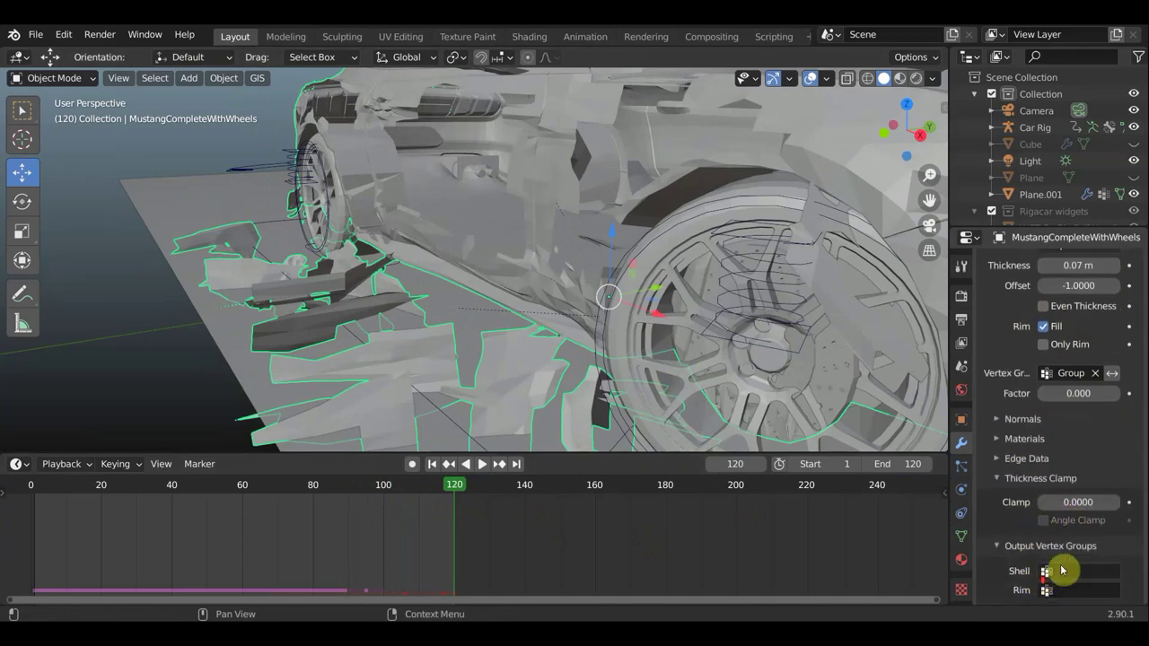
{"action": "left_click", "coordinate": [1081, 571]}
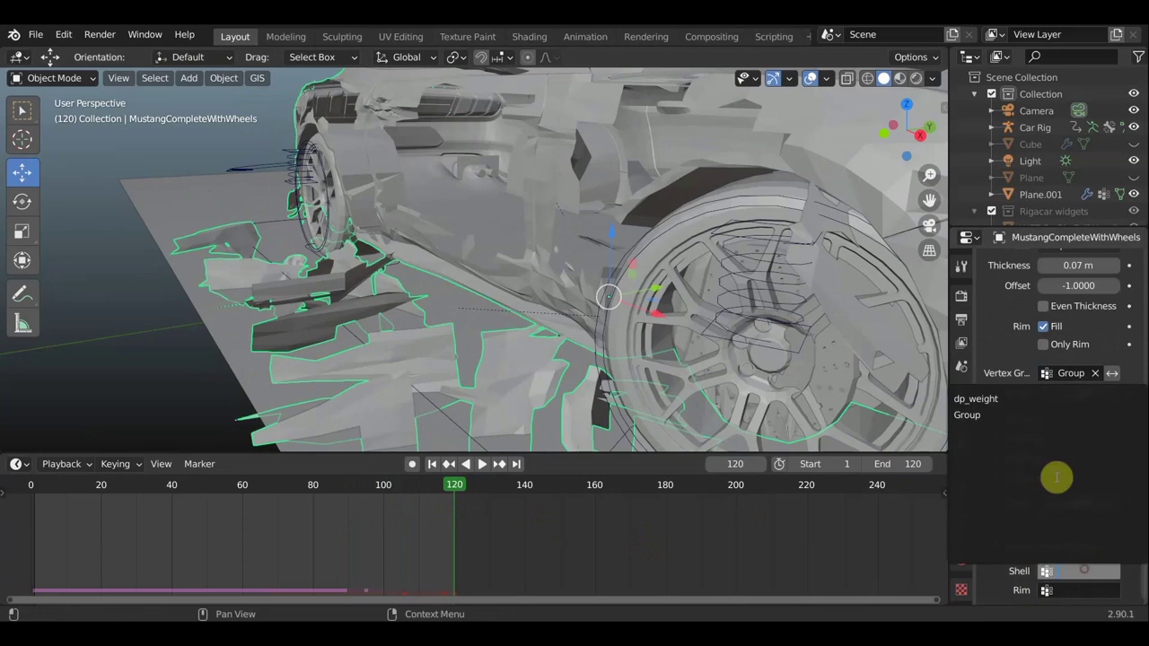
{"action": "left_click", "coordinate": [975, 417]}
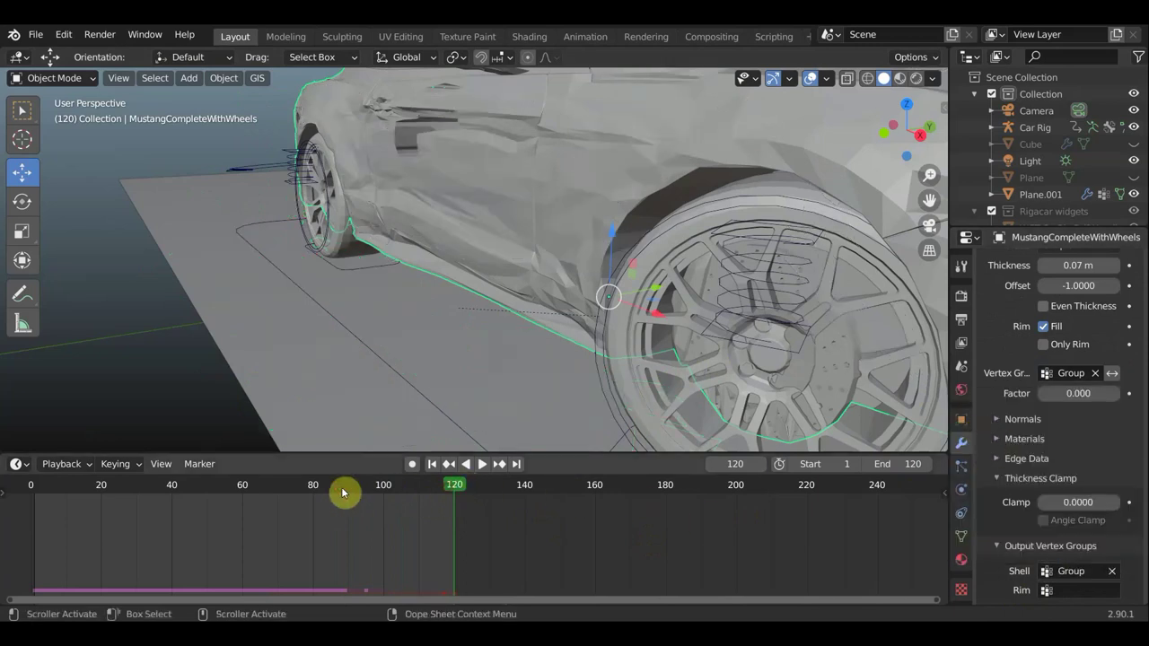
Scrub back to about frame 75 and play the explosion through frame 114.
{"action": "left_click_drag", "start_coordinate": [342, 492], "coordinate": [295, 492]}
{"action": "key", "text": "space"}
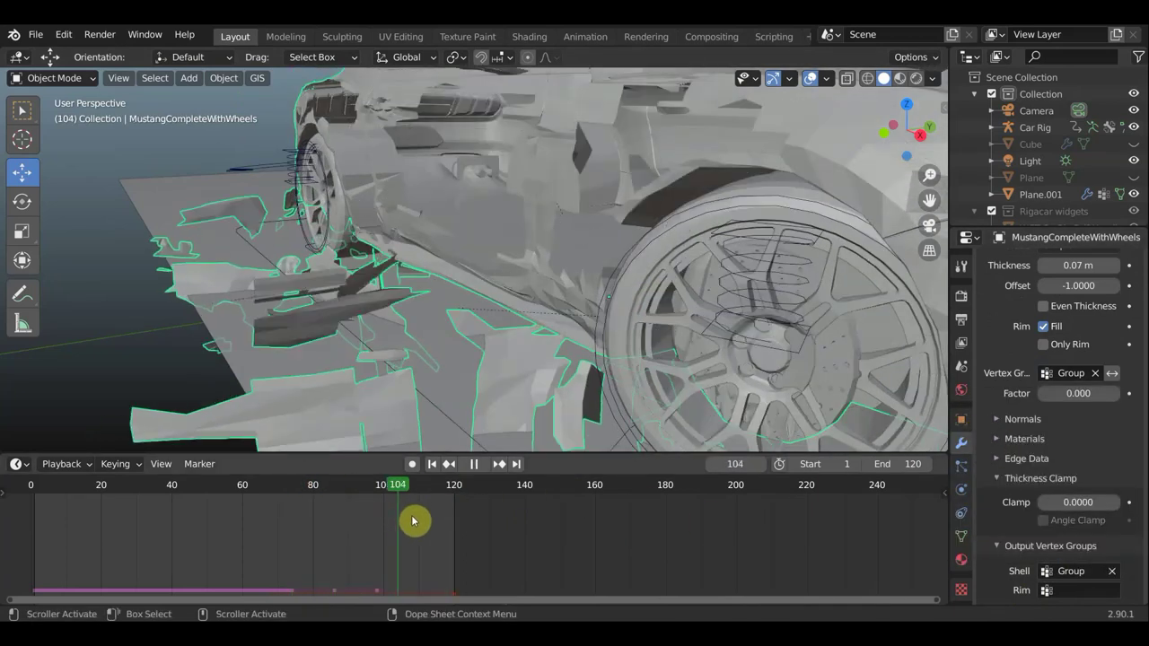
{"action": "left_click_drag", "start_coordinate": [339, 516], "coordinate": [433, 538]}
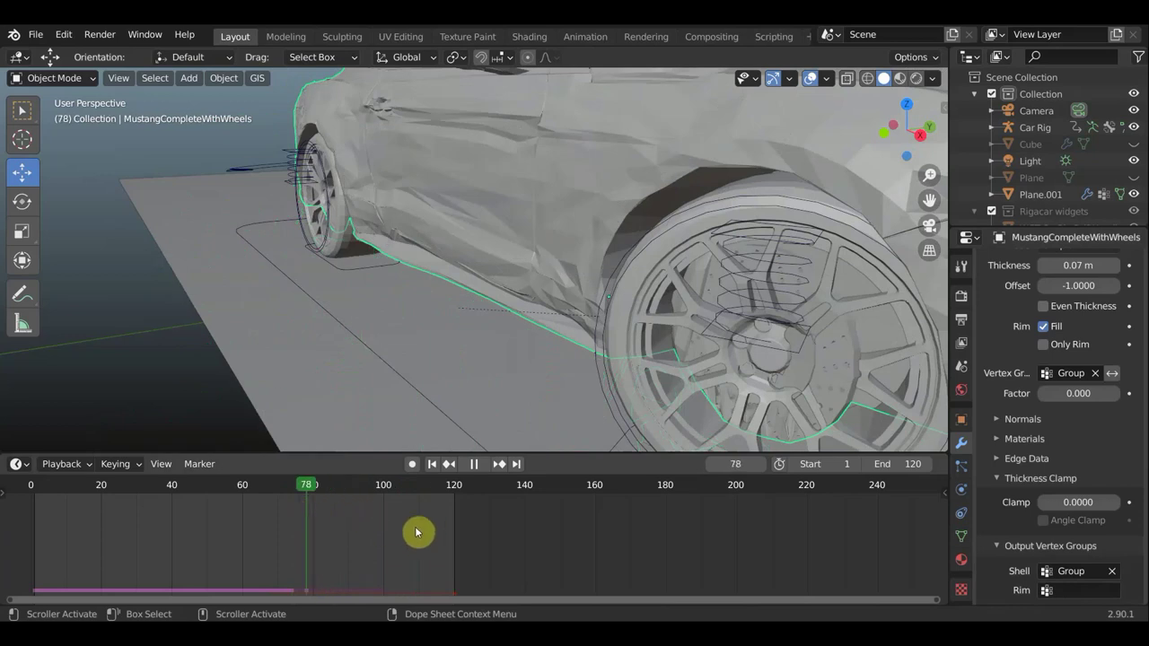
Orbit and zoom out to see the whole car beside the wall, then replay the crash.
{"action": "scroll", "coordinate": [628, 341], "scroll_direction": "down", "scroll_amount": 6}
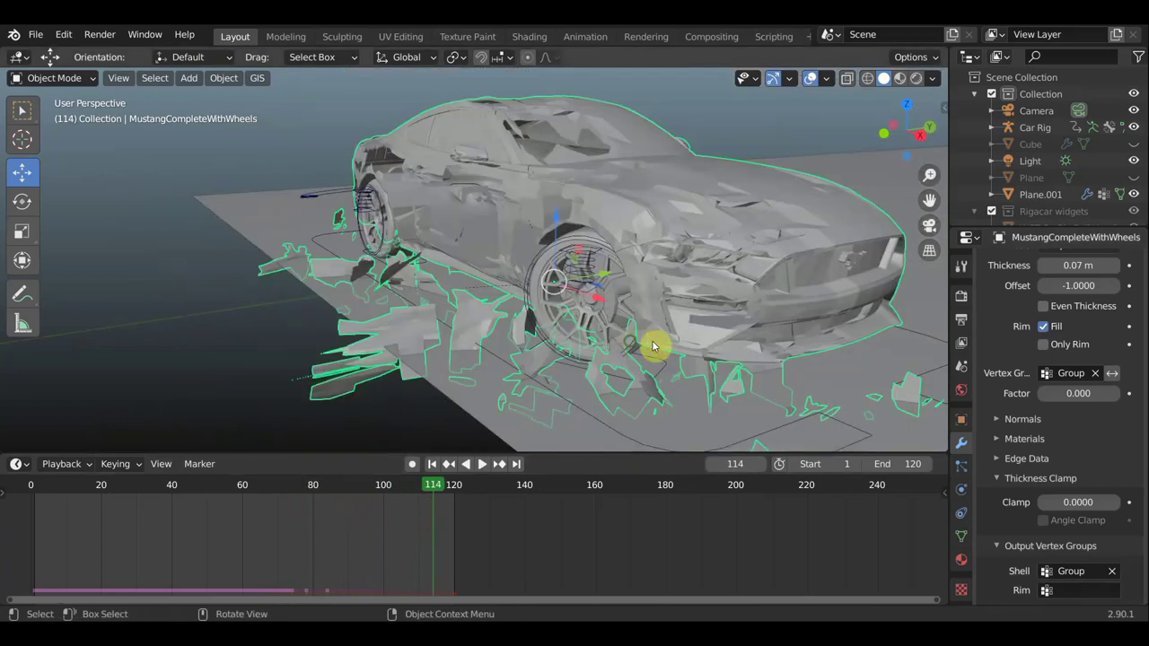
{"action": "mouse_move", "coordinate": [654, 341]}
{"action": "middle_mouse_down"}
{"action": "mouse_move", "coordinate": [709, 339]}
{"action": "mouse_move", "coordinate": [559, 358]}
{"action": "mouse_move", "coordinate": [593, 330]}
{"action": "mouse_move", "coordinate": [628, 341]}
{"action": "mouse_move", "coordinate": [739, 333]}
{"action": "middle_mouse_up"}
{"action": "scroll", "coordinate": [790, 388], "scroll_direction": "down", "scroll_amount": 5}
{"action": "key", "text": "space"}
{"action": "scroll", "coordinate": [790, 388], "scroll_direction": "up", "scroll_amount": 2}
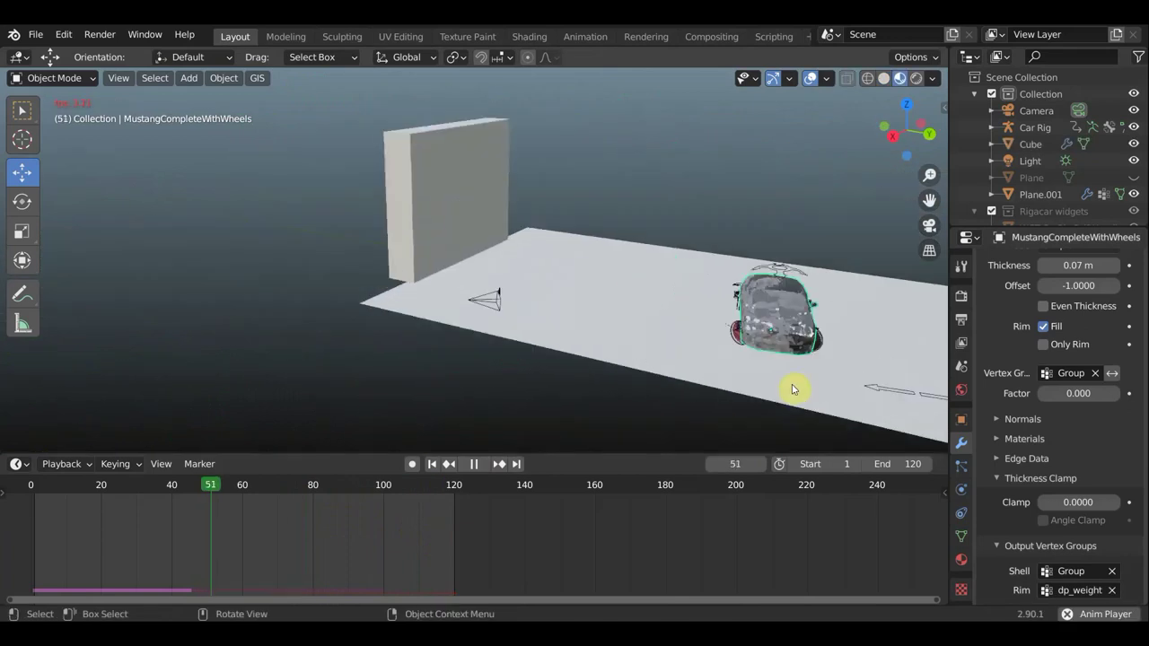
{"action": "scroll", "coordinate": [791, 388], "scroll_direction": "up", "scroll_amount": 2}
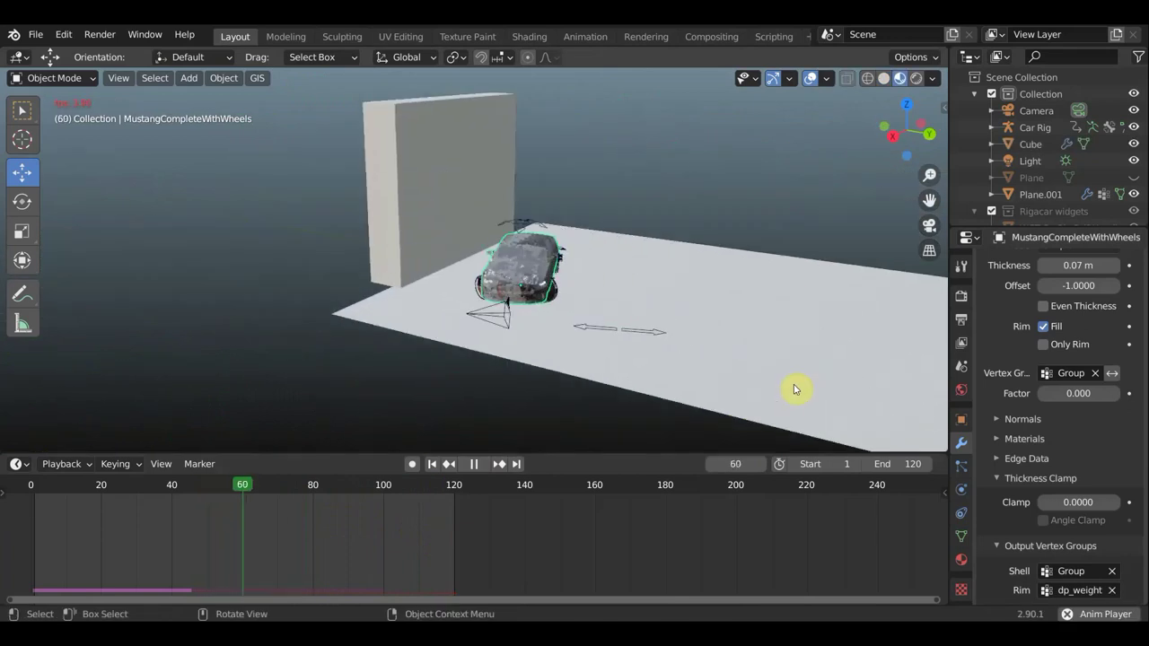